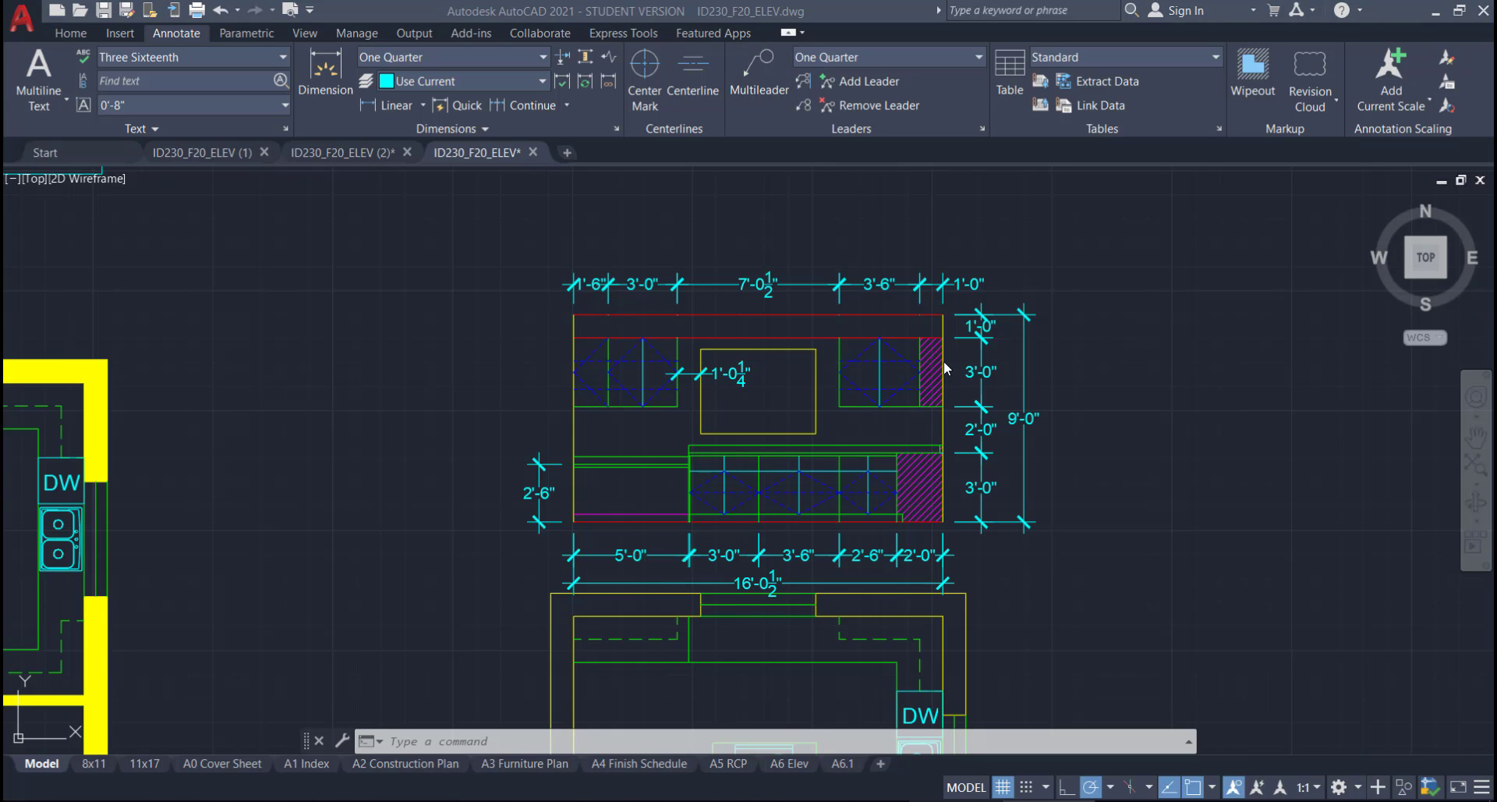
left_click(979, 56)
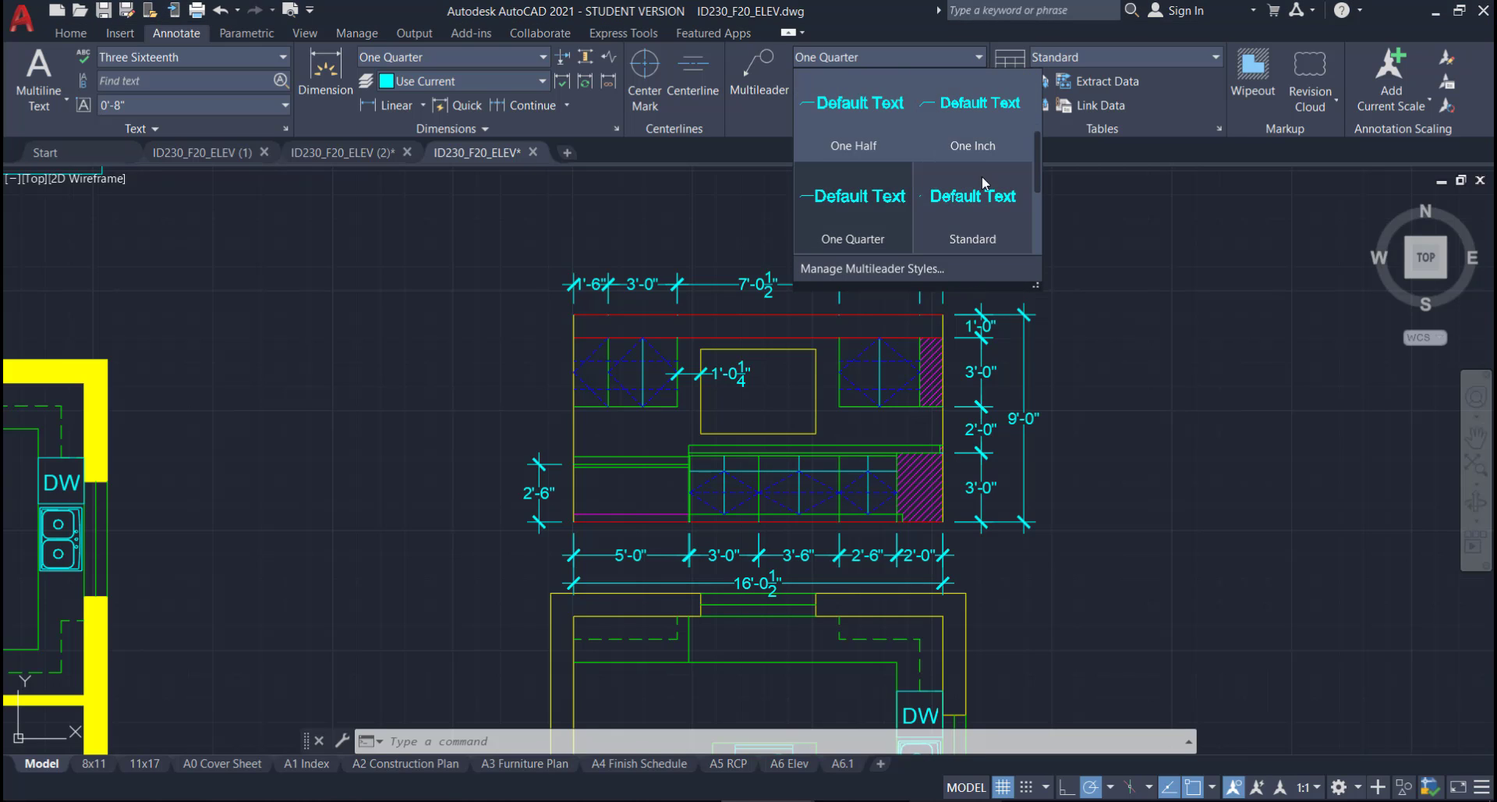
mouse_move(1037, 160)
left_mouse_down()
mouse_move(1039, 229)
mouse_move(1034, 94)
mouse_move(1047, 237)
left_mouse_up()
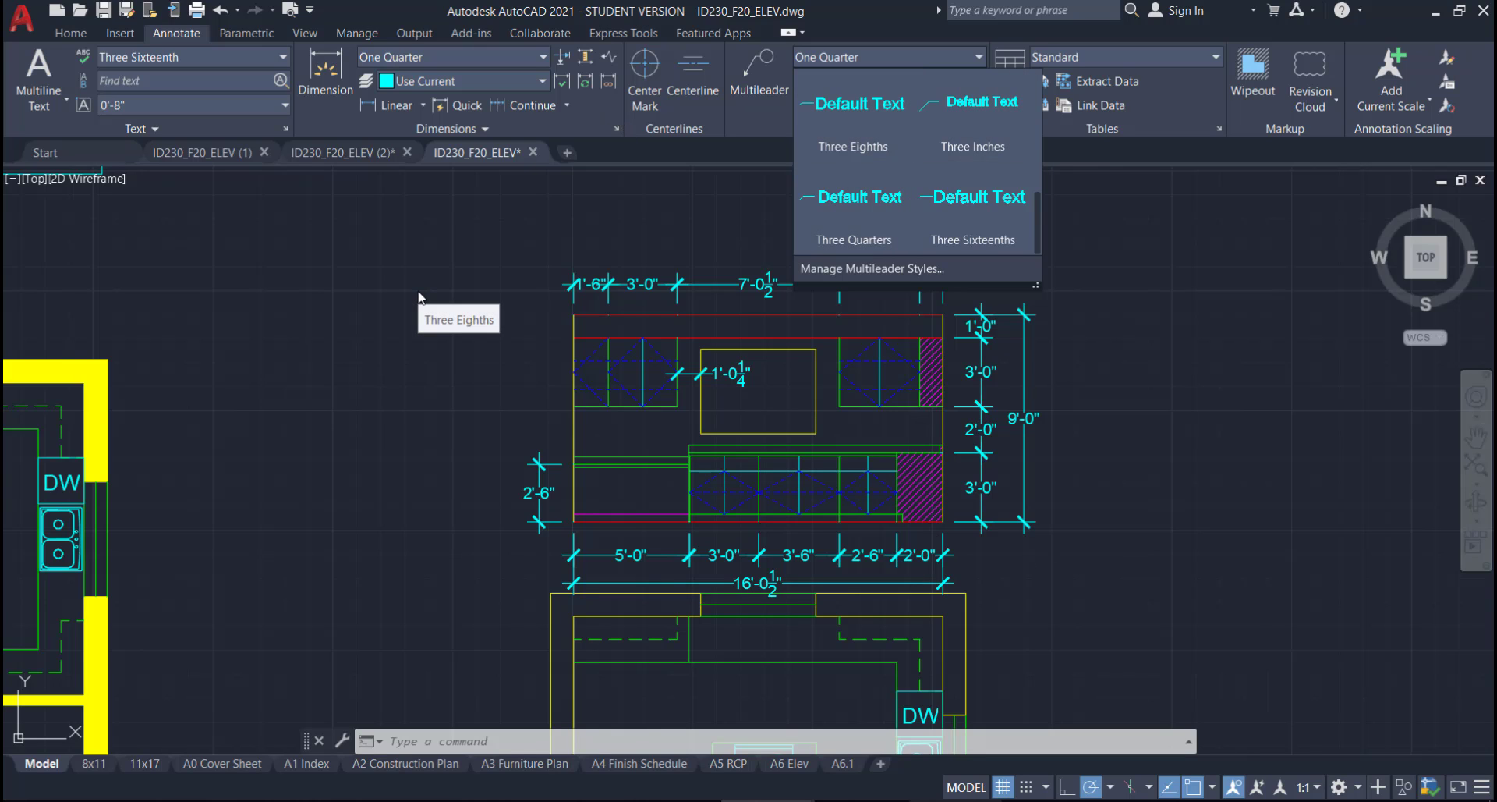
left_click(453, 297)
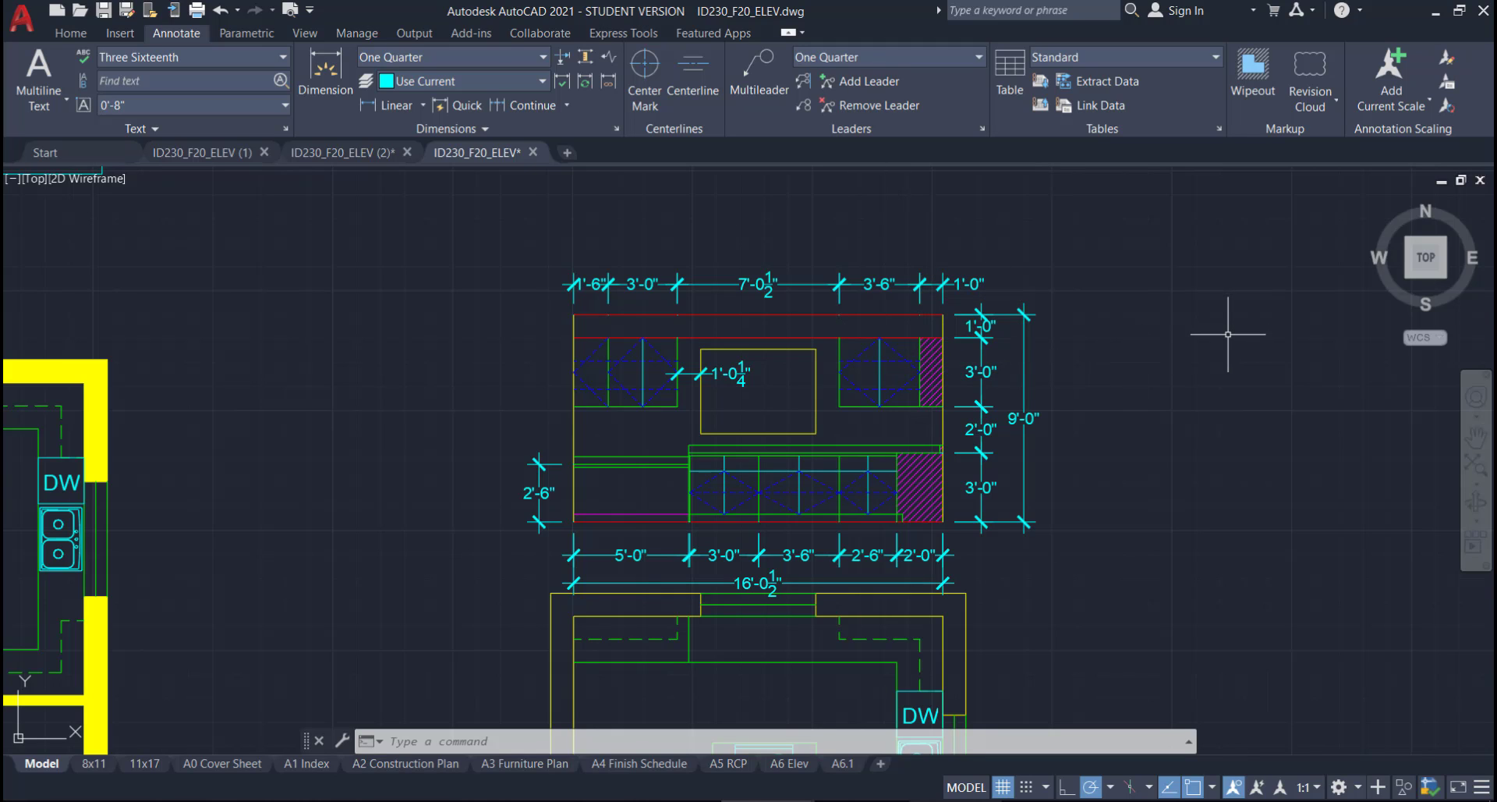
left_click(70, 33)
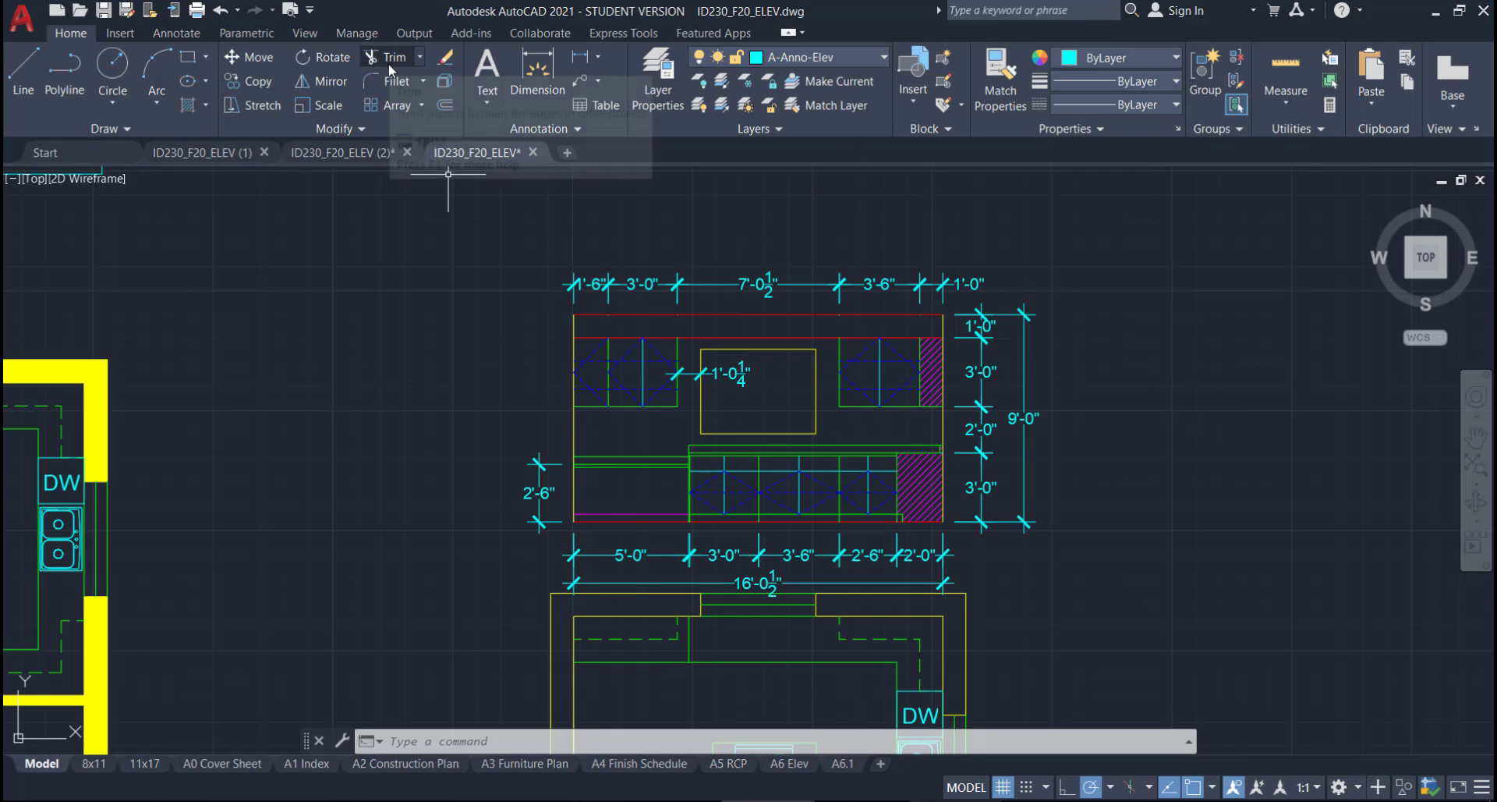
left_click(187, 32)
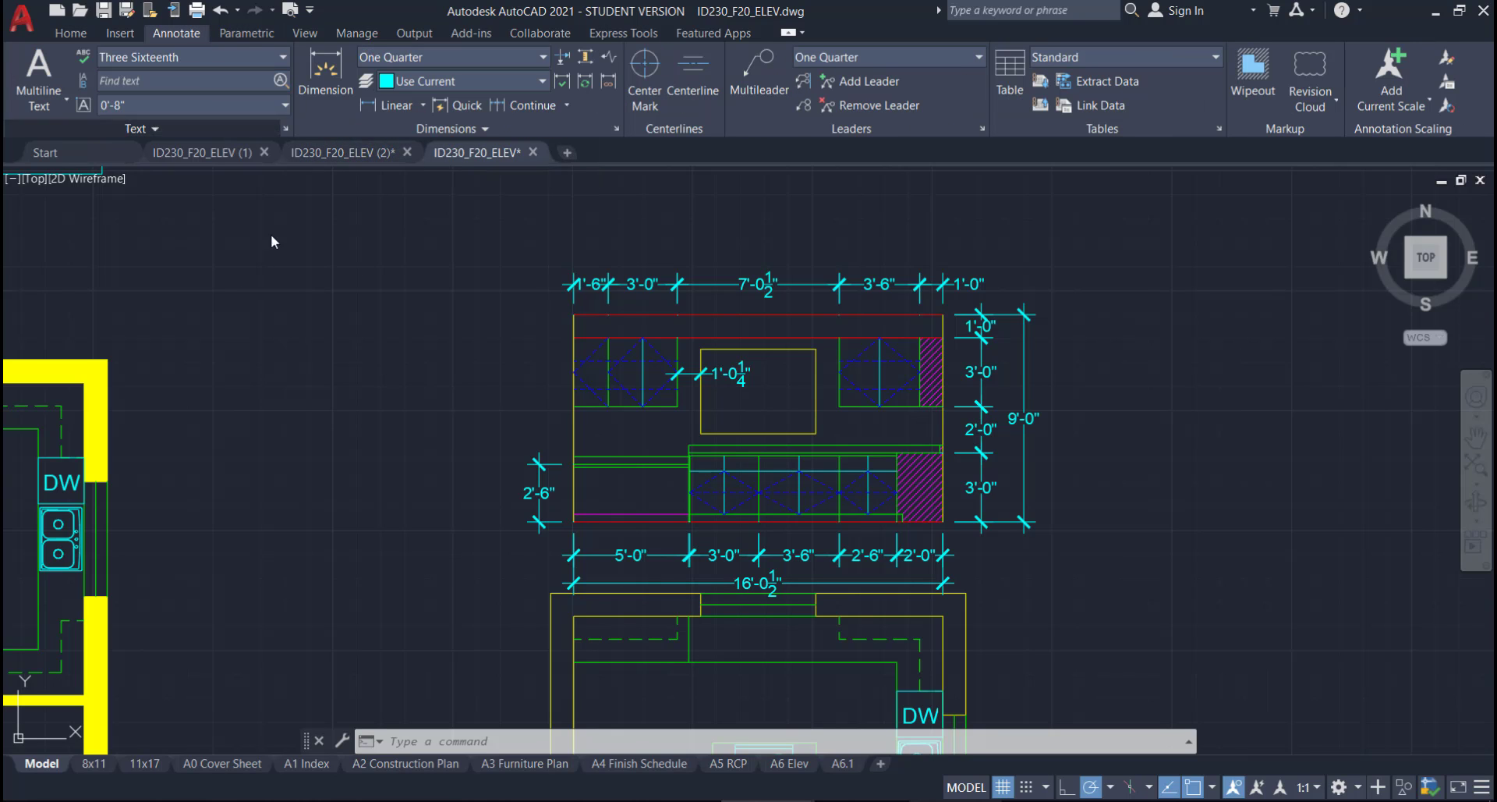
- Add a One Quarter style multileader reading "Soffit" that points into the soffit band, with its text outside the elevation's upper-right corner
left_click(881, 56)
left_click(848, 148)
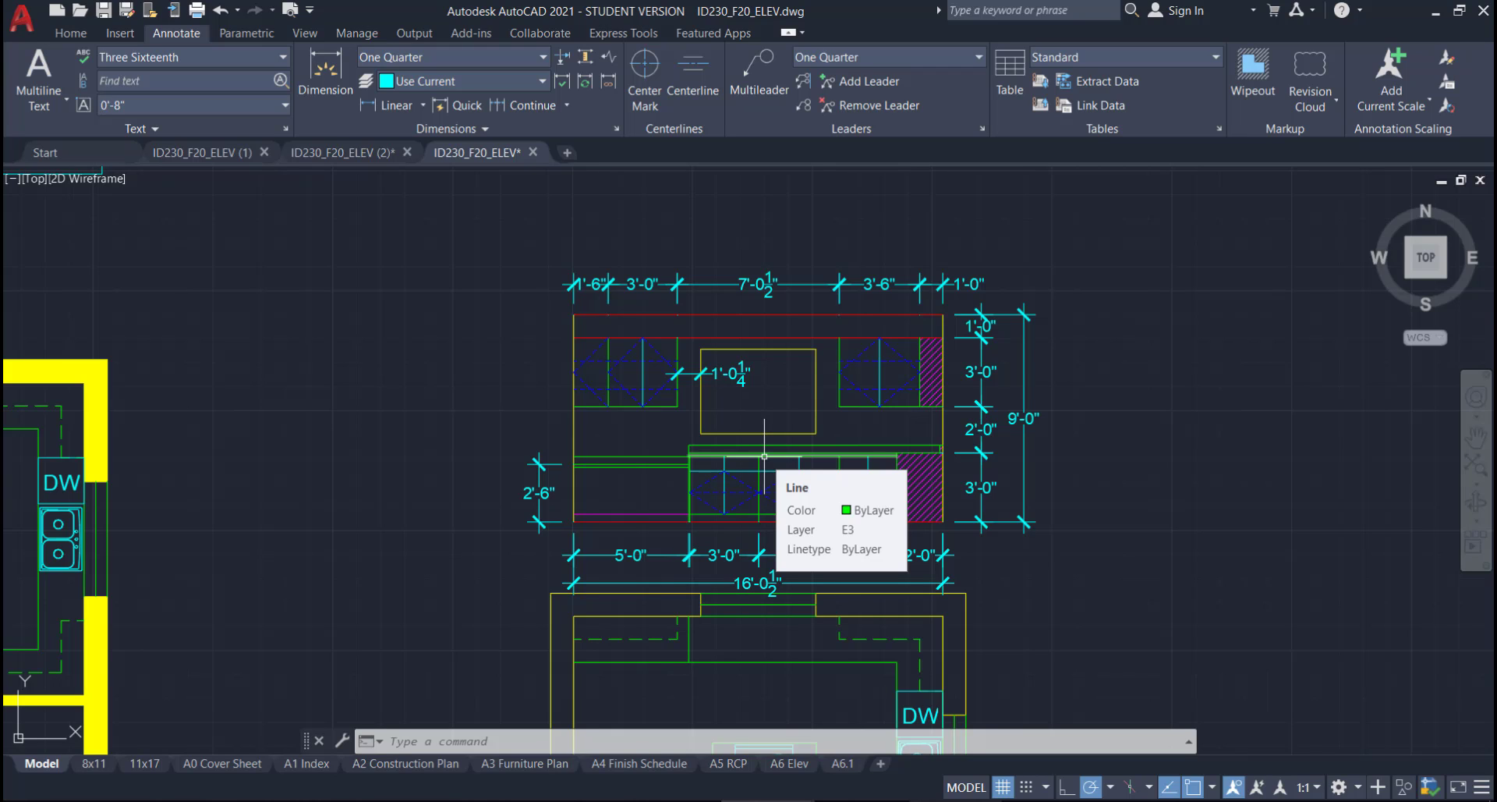
left_click(767, 62)
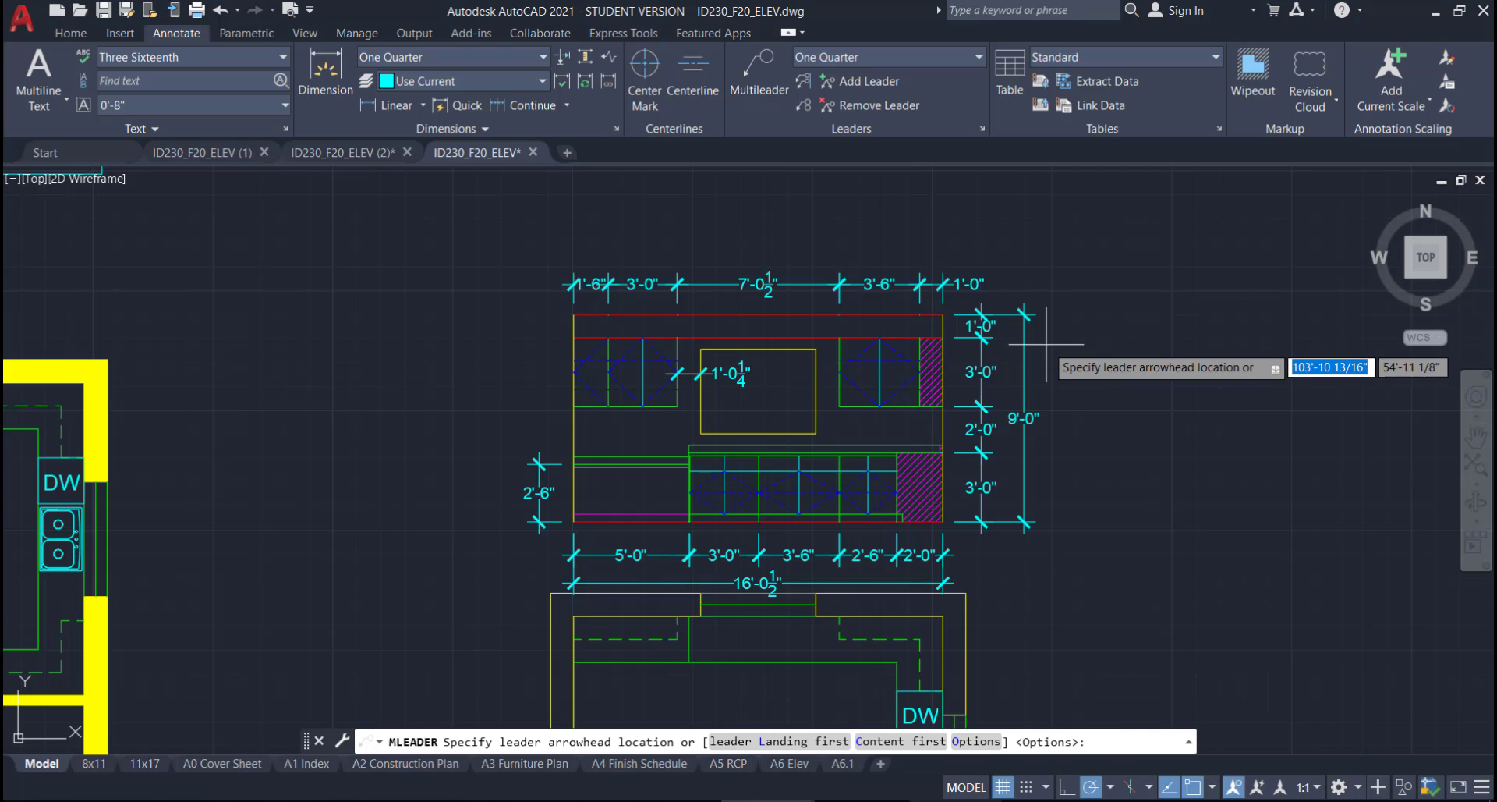
scroll(1037, 341, "up", 5)
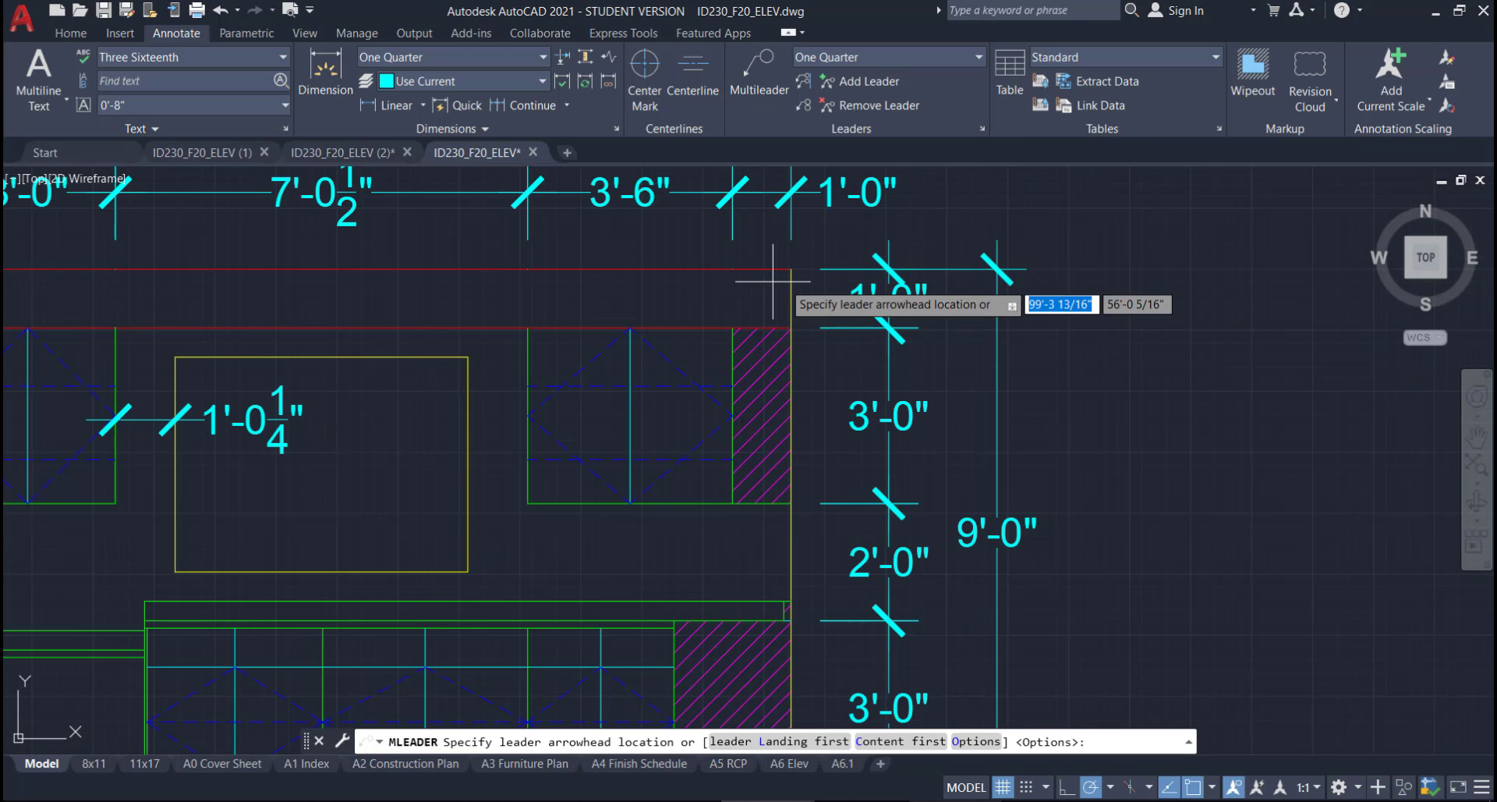
left_click(716, 295)
middle_click_drag(953, 202, 887, 348)
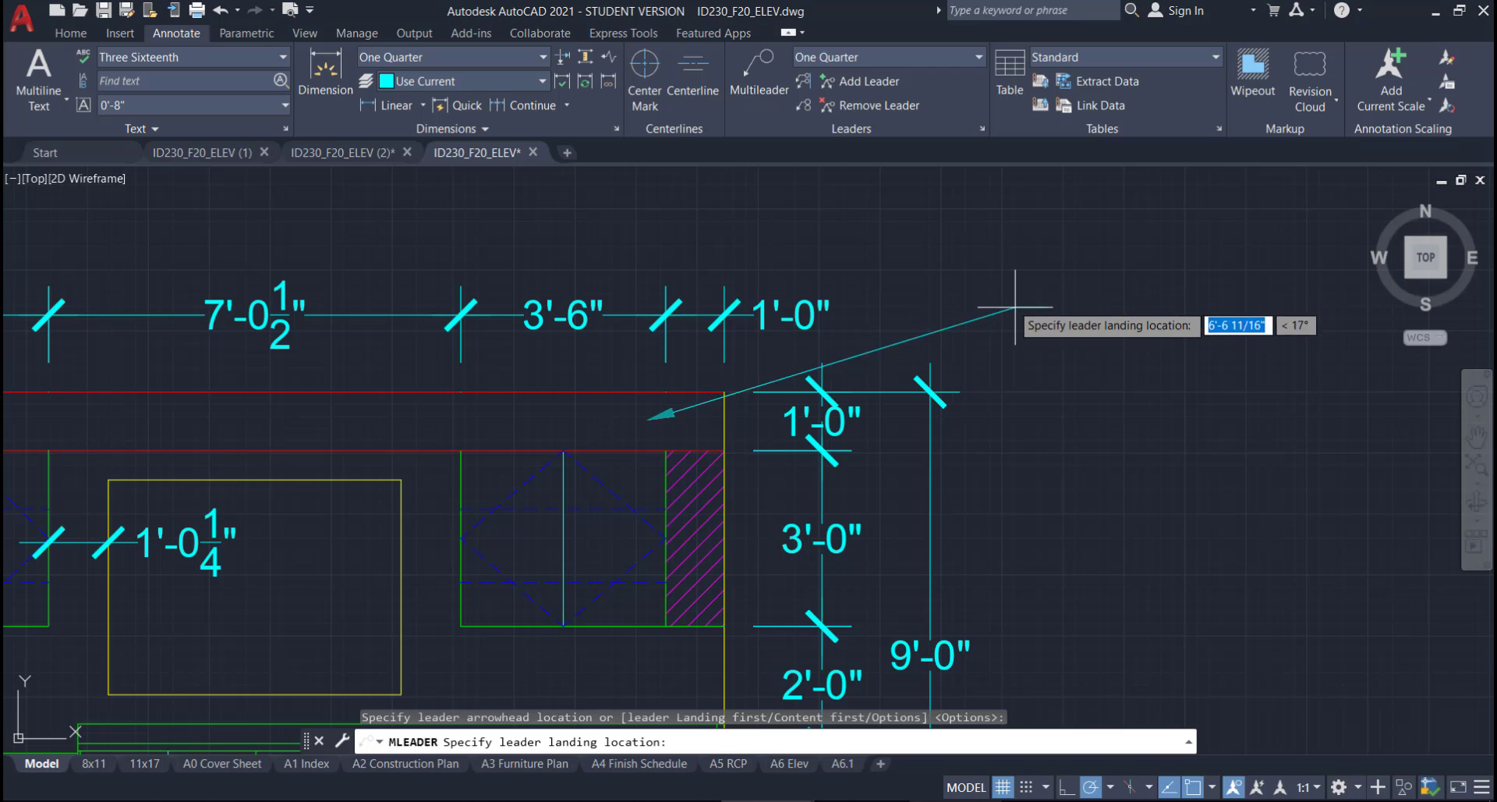
left_click(977, 297)
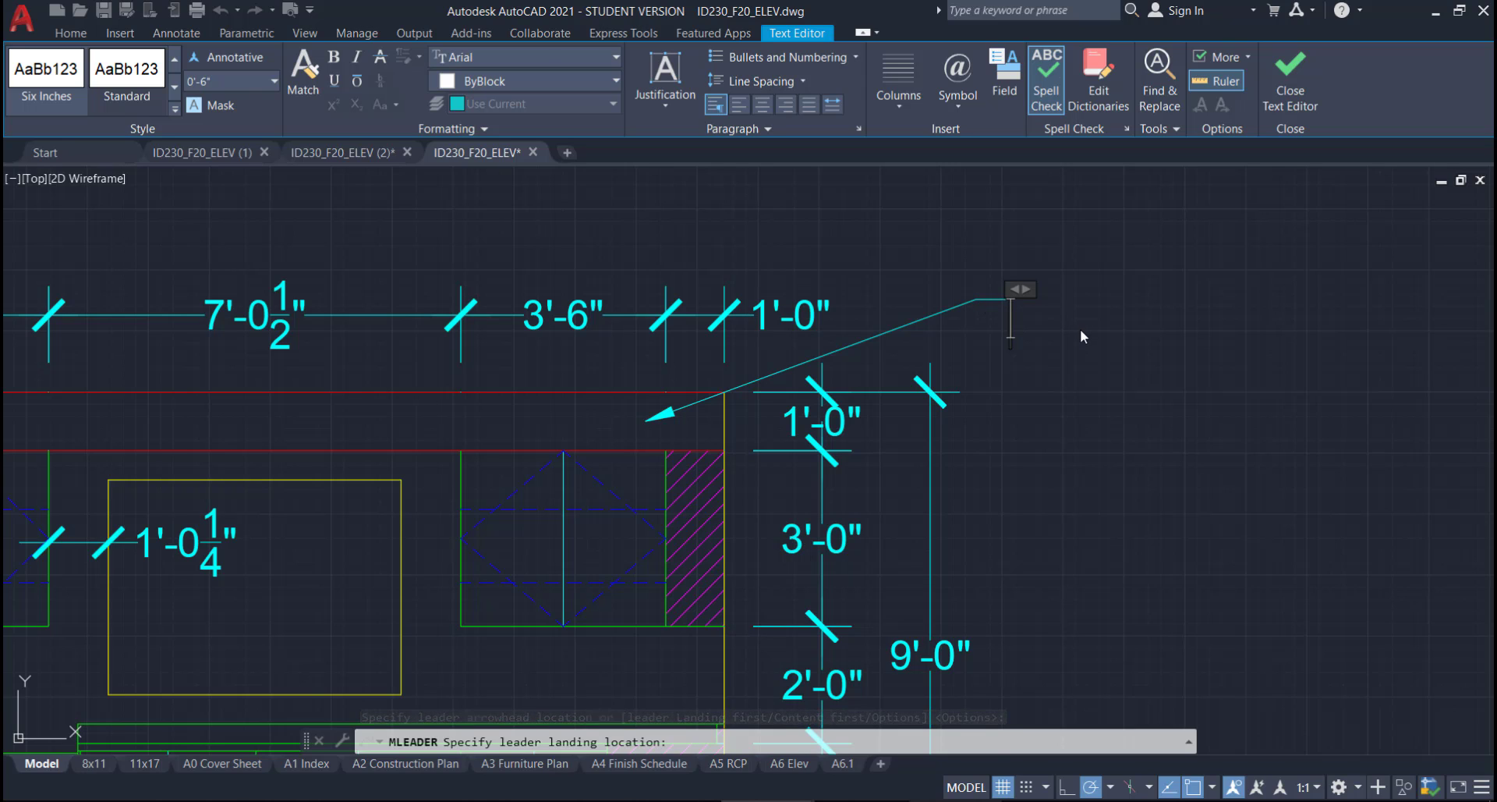
type("Soffit")
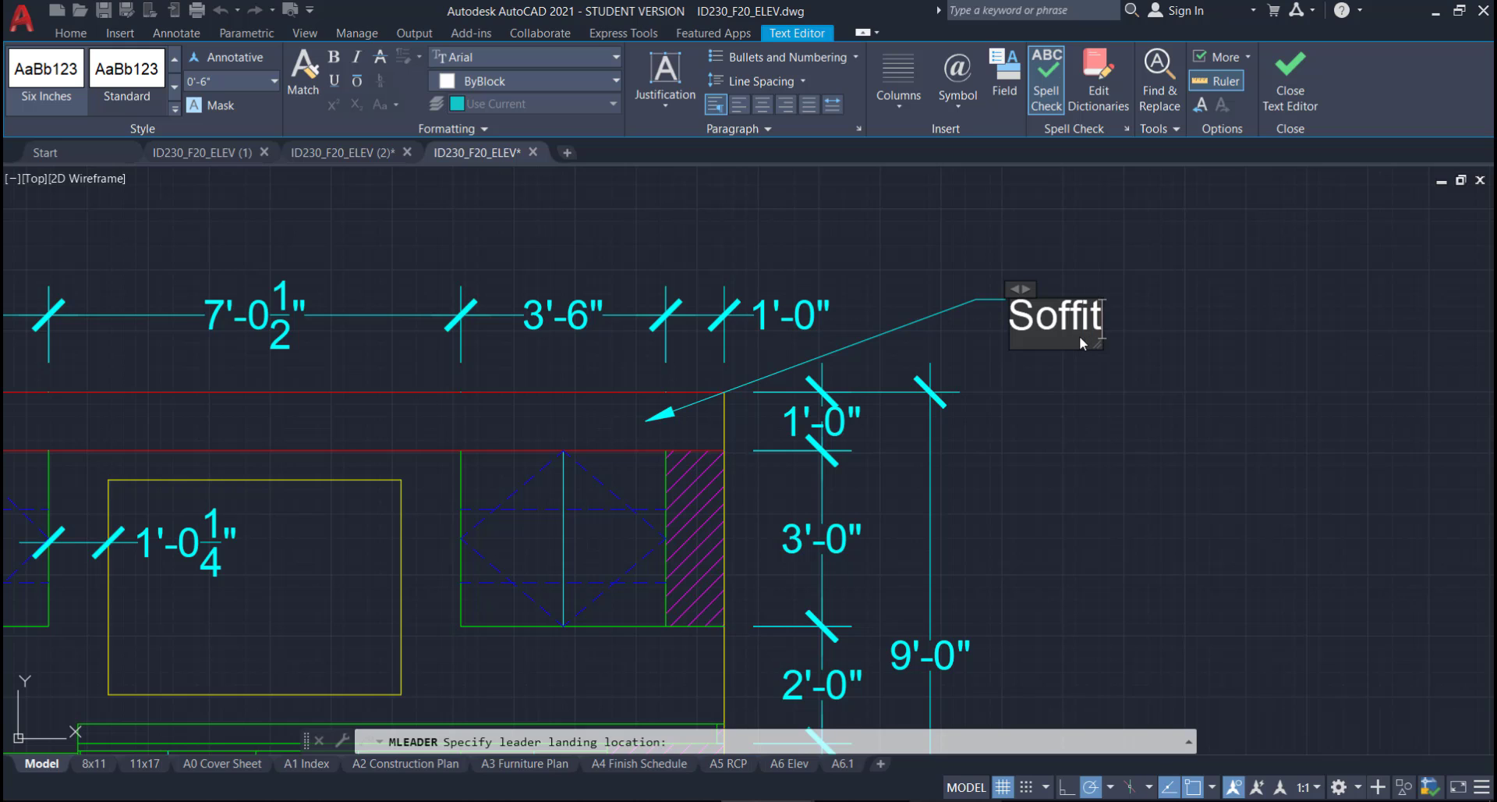
left_click(1066, 413)
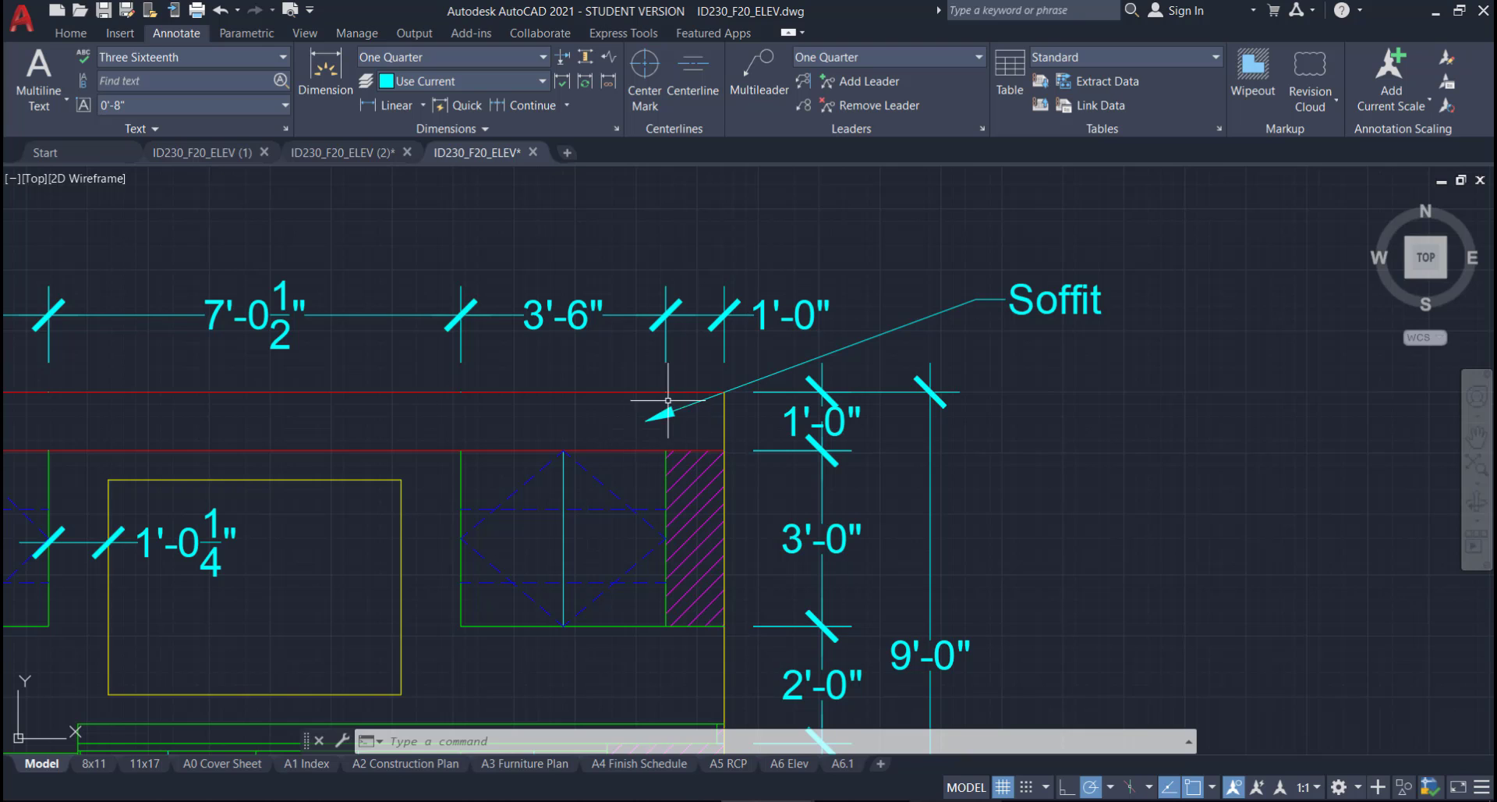
- Move the Soffit leader's arrowhead onto the soffit's top line
left_click(645, 420)
left_click(646, 420)
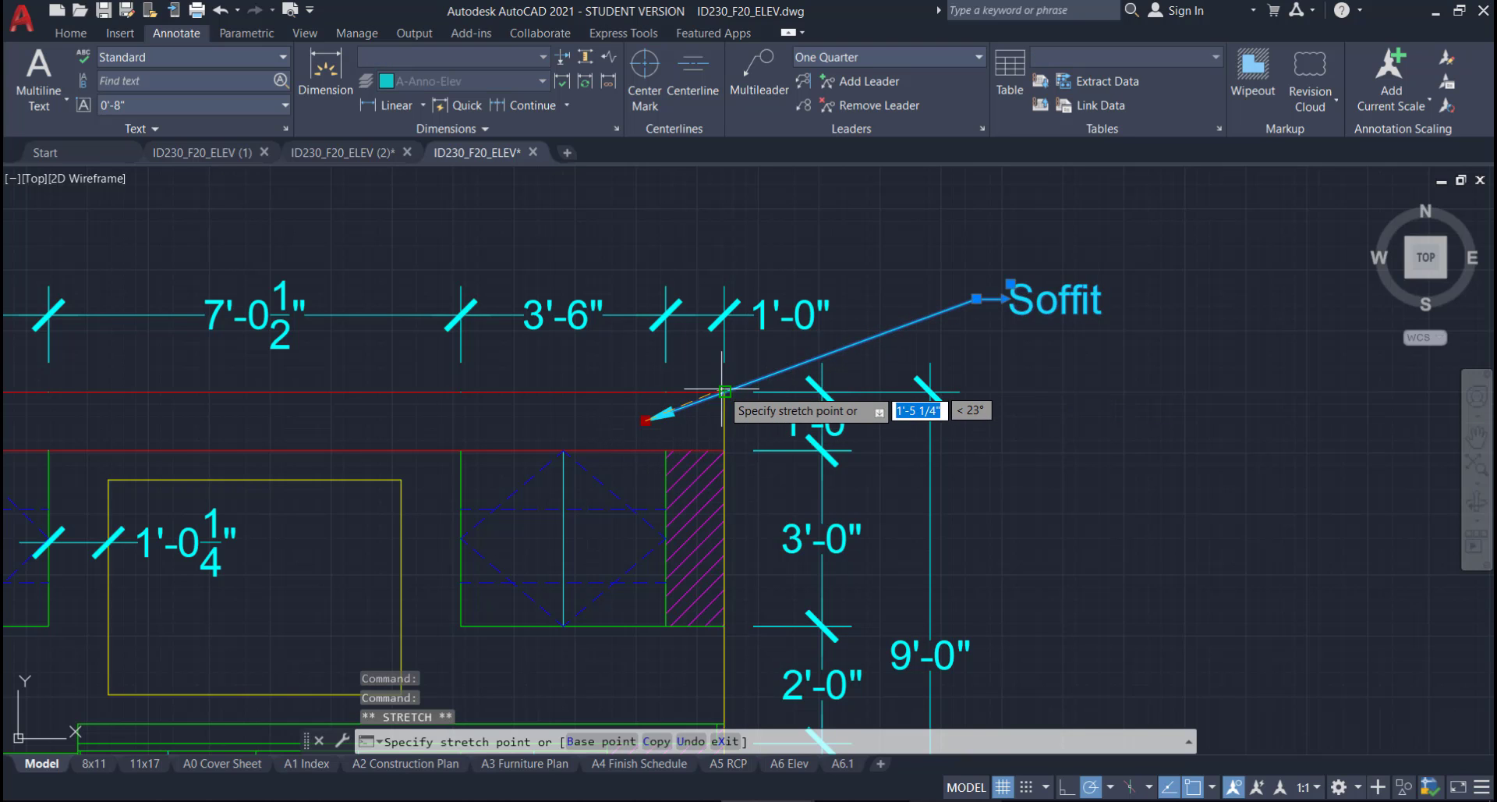
left_click(675, 391)
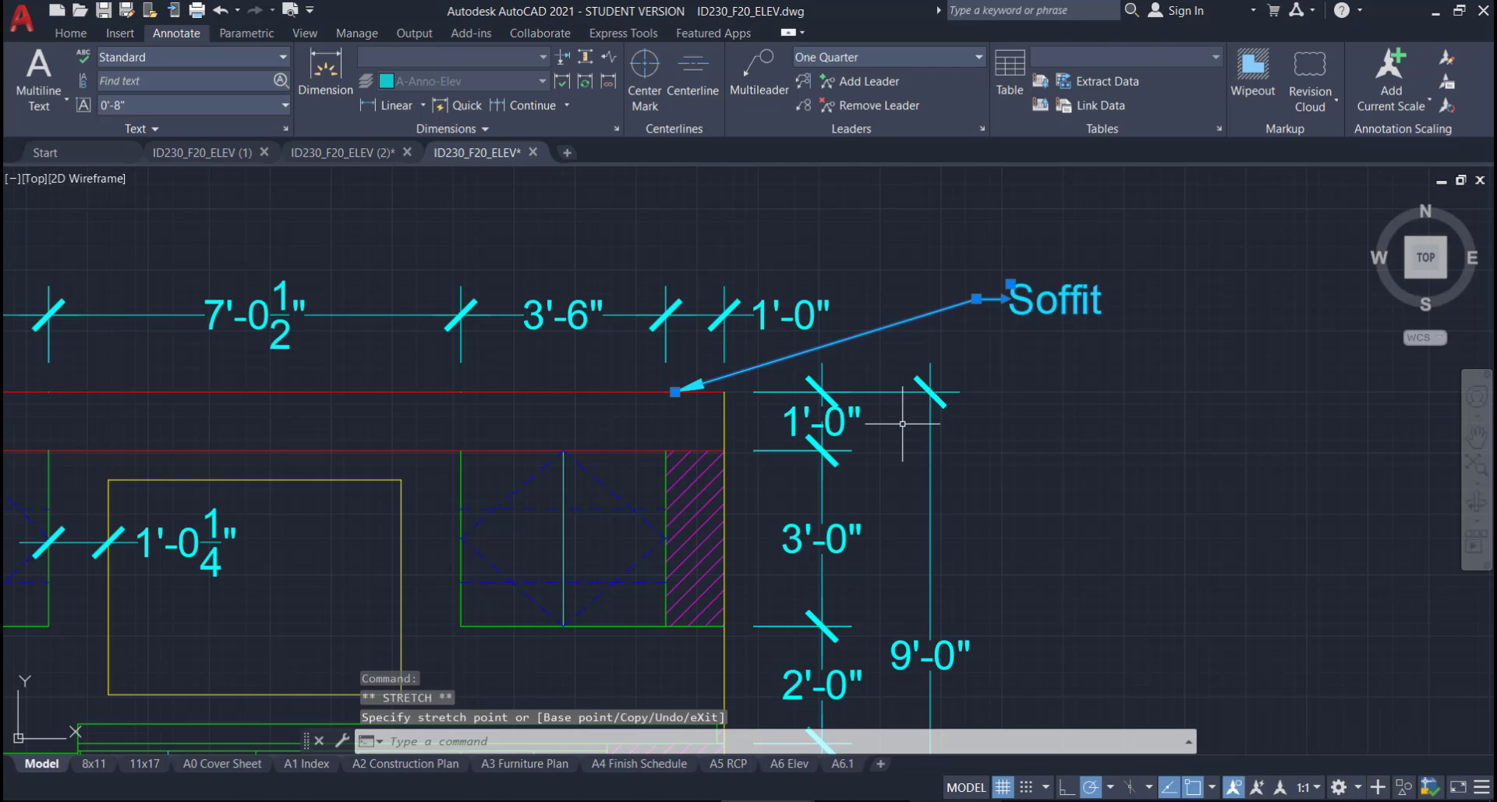
key("Escape")
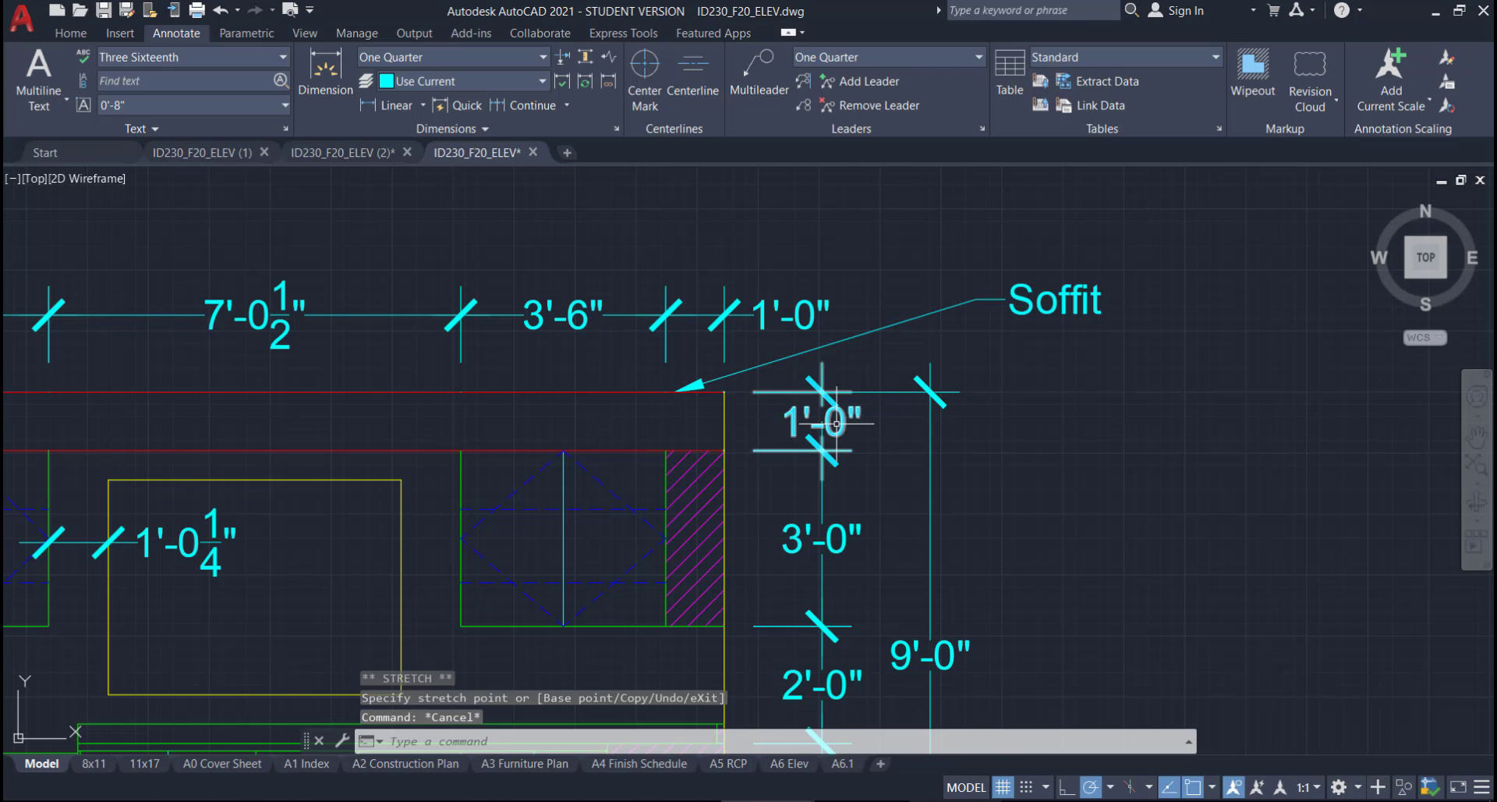
- Place the Soffit leader's arrowhead inside the soffit band, between its top and bottom lines
left_click(677, 391)
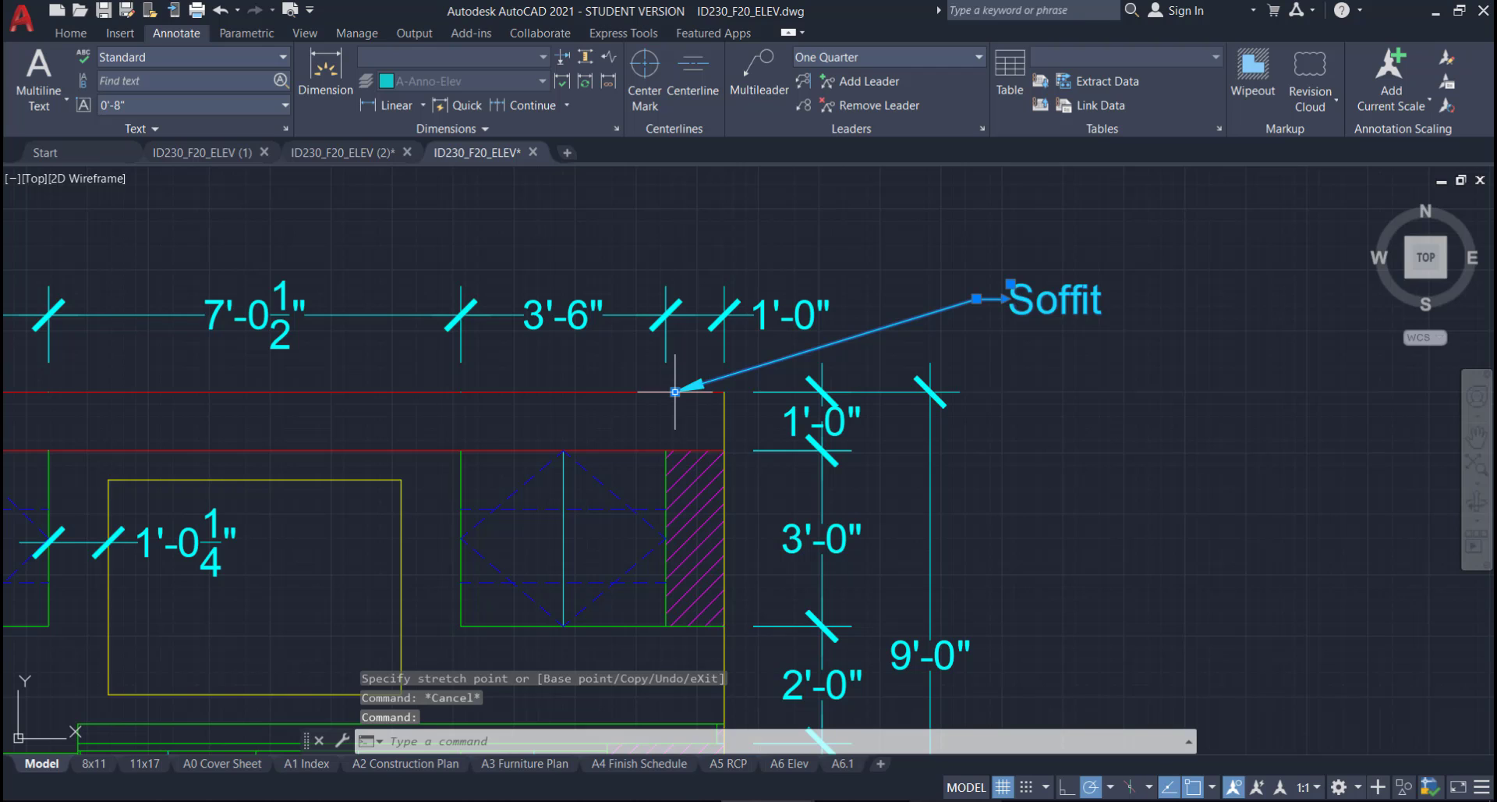
left_click(676, 392)
left_click(637, 415)
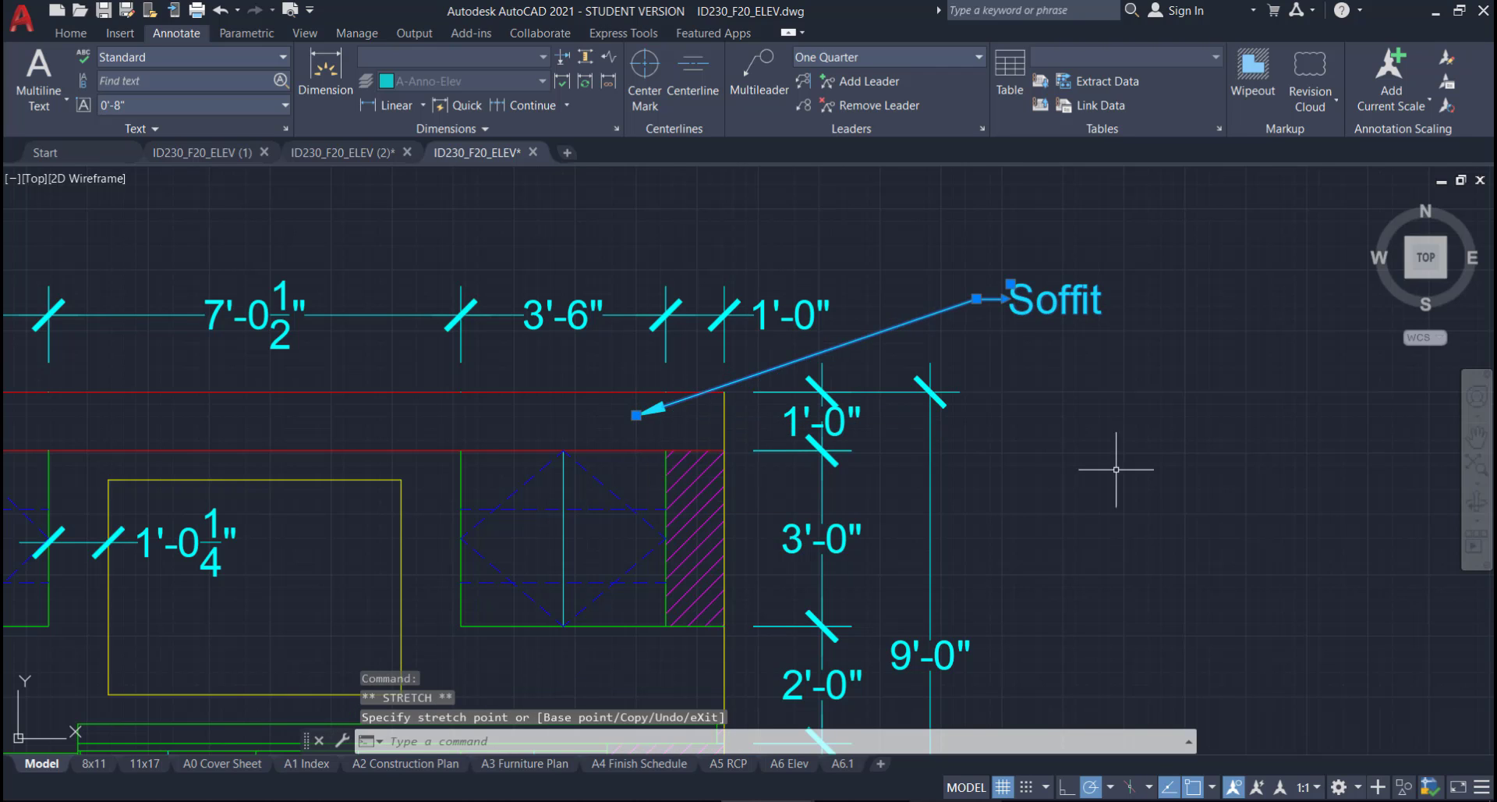
key("Escape")
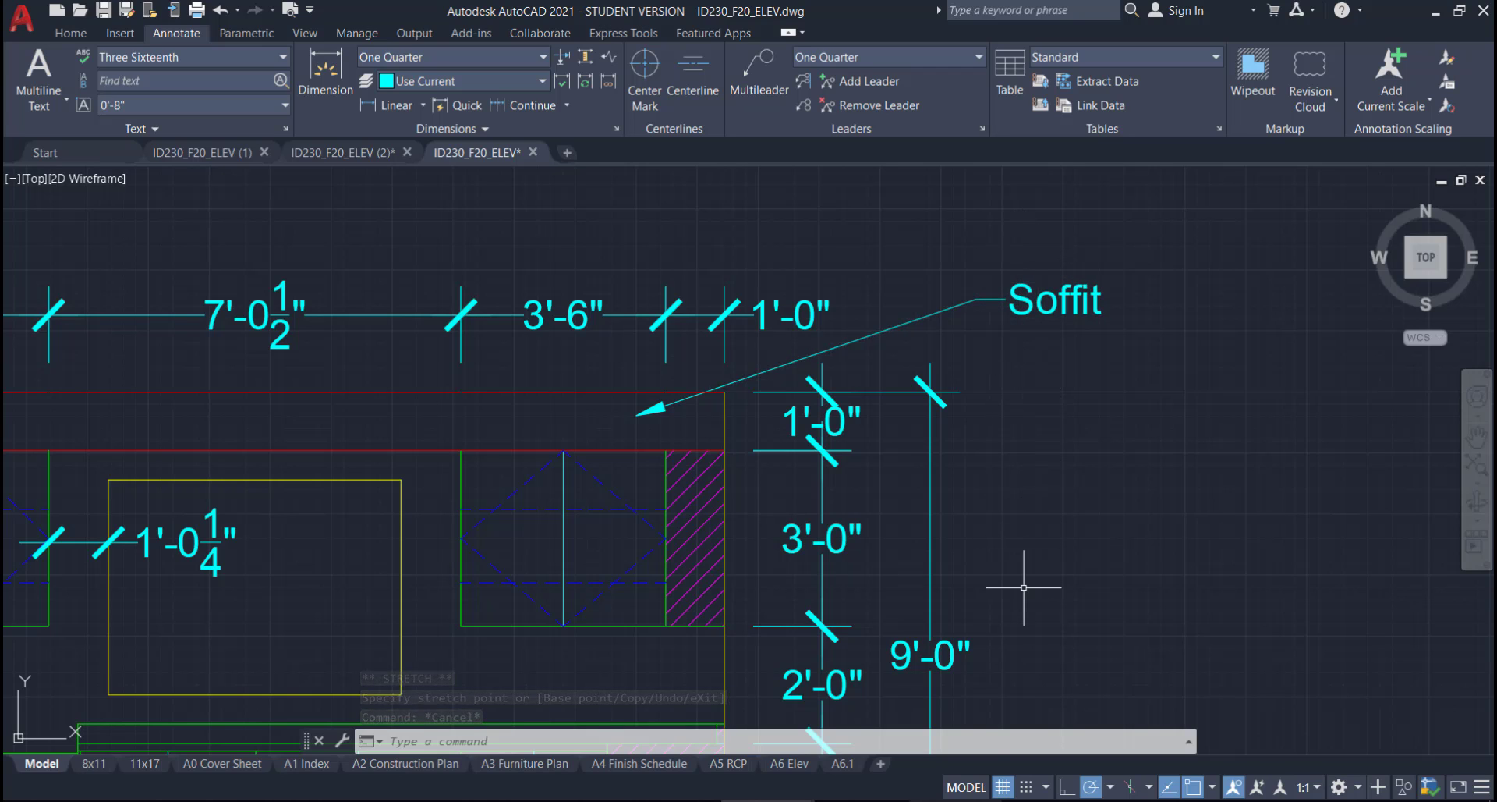
- Copy the Soffit leader once, straight down below the original
left_click(1100, 351)
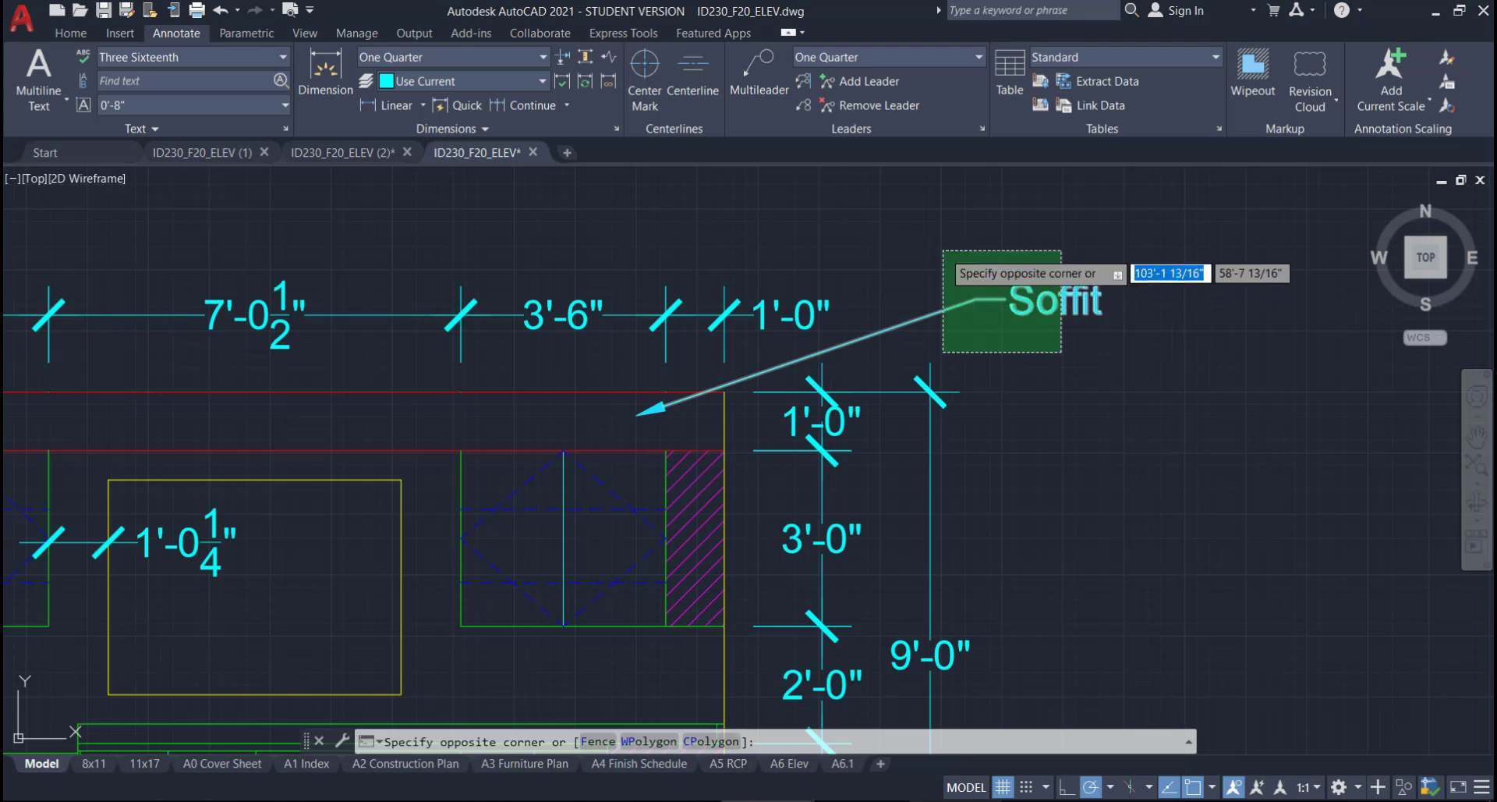
left_click(946, 259)
left_click(69, 32)
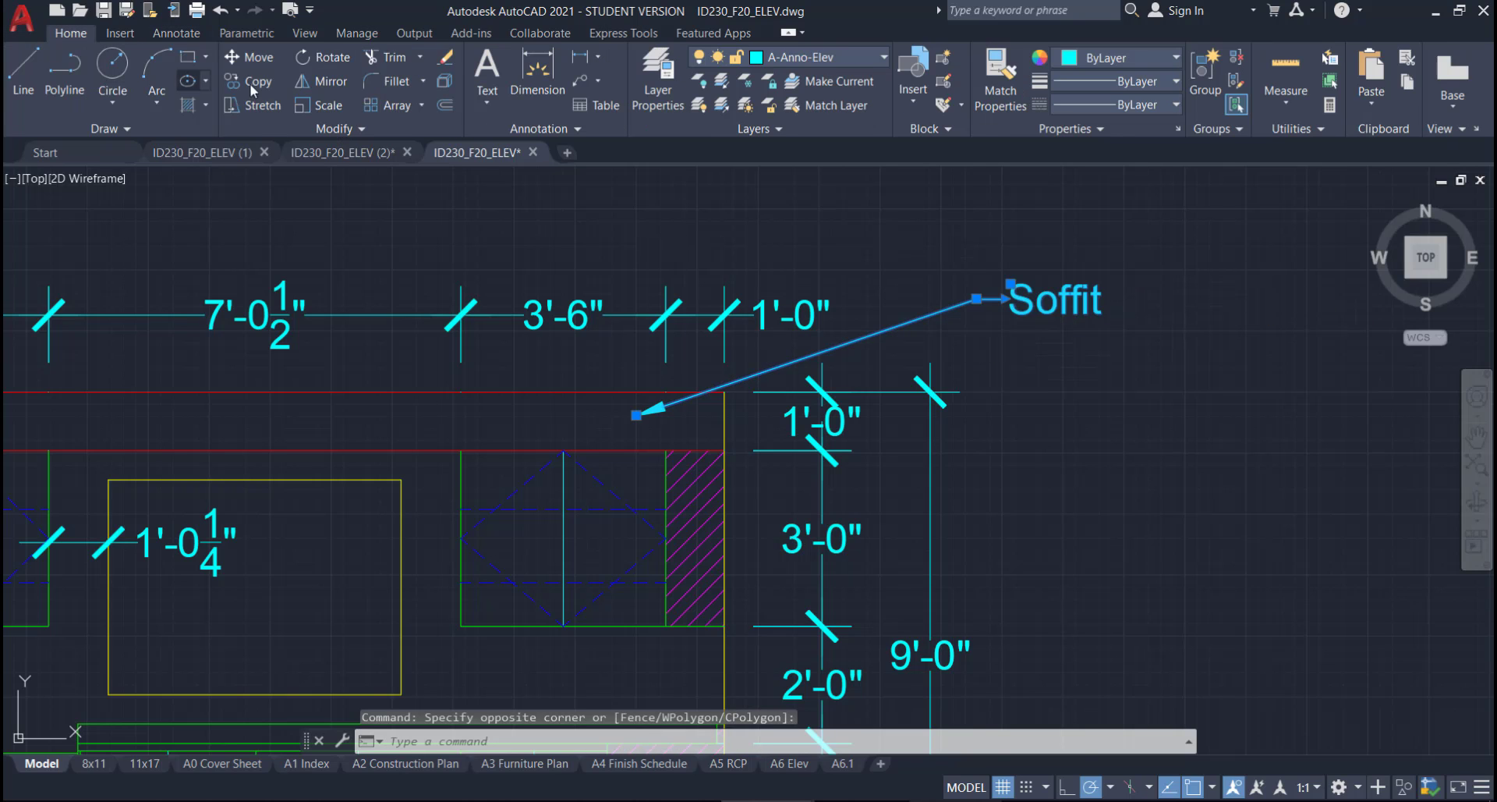
left_click(260, 81)
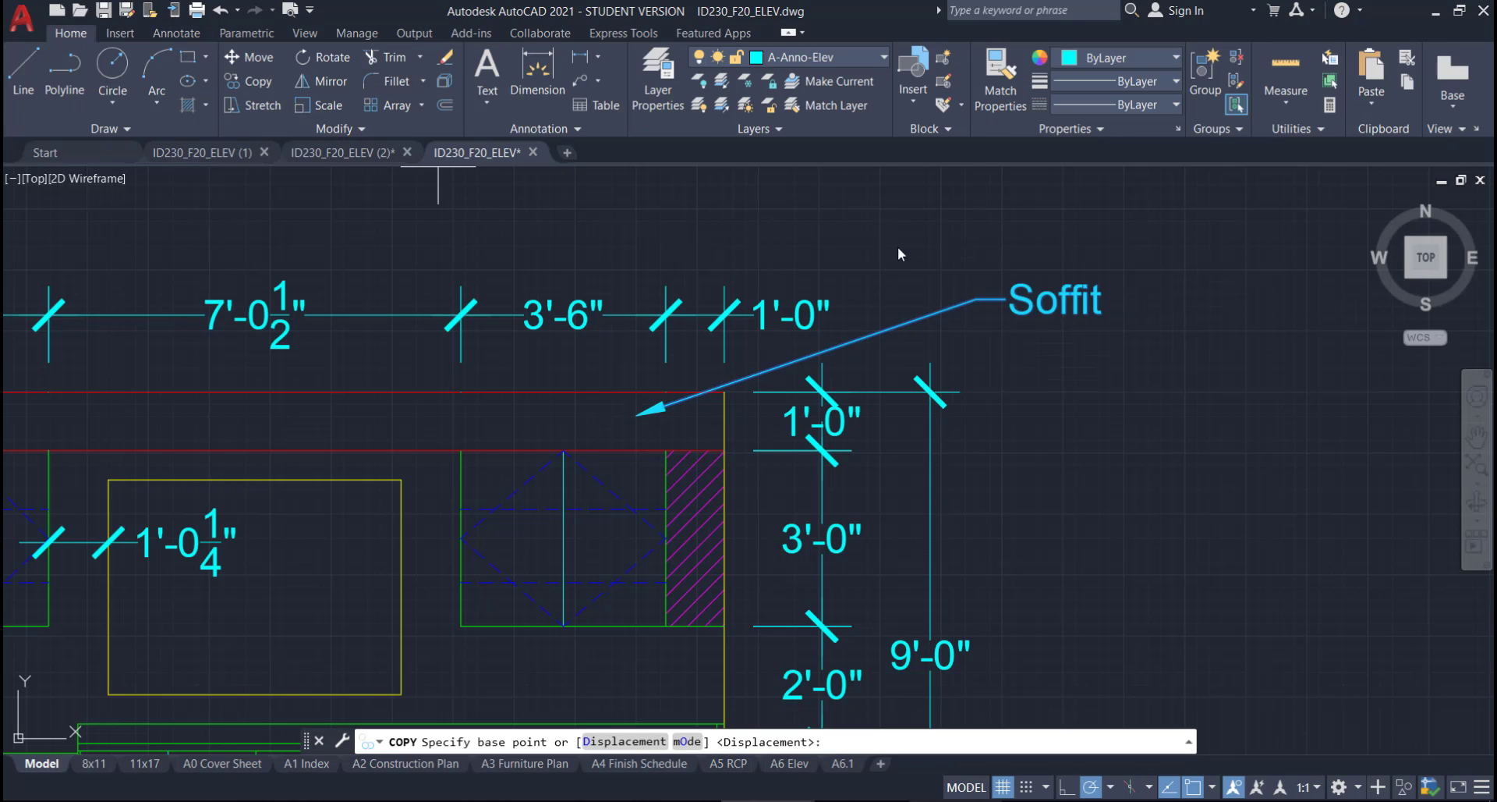
left_click(1263, 304)
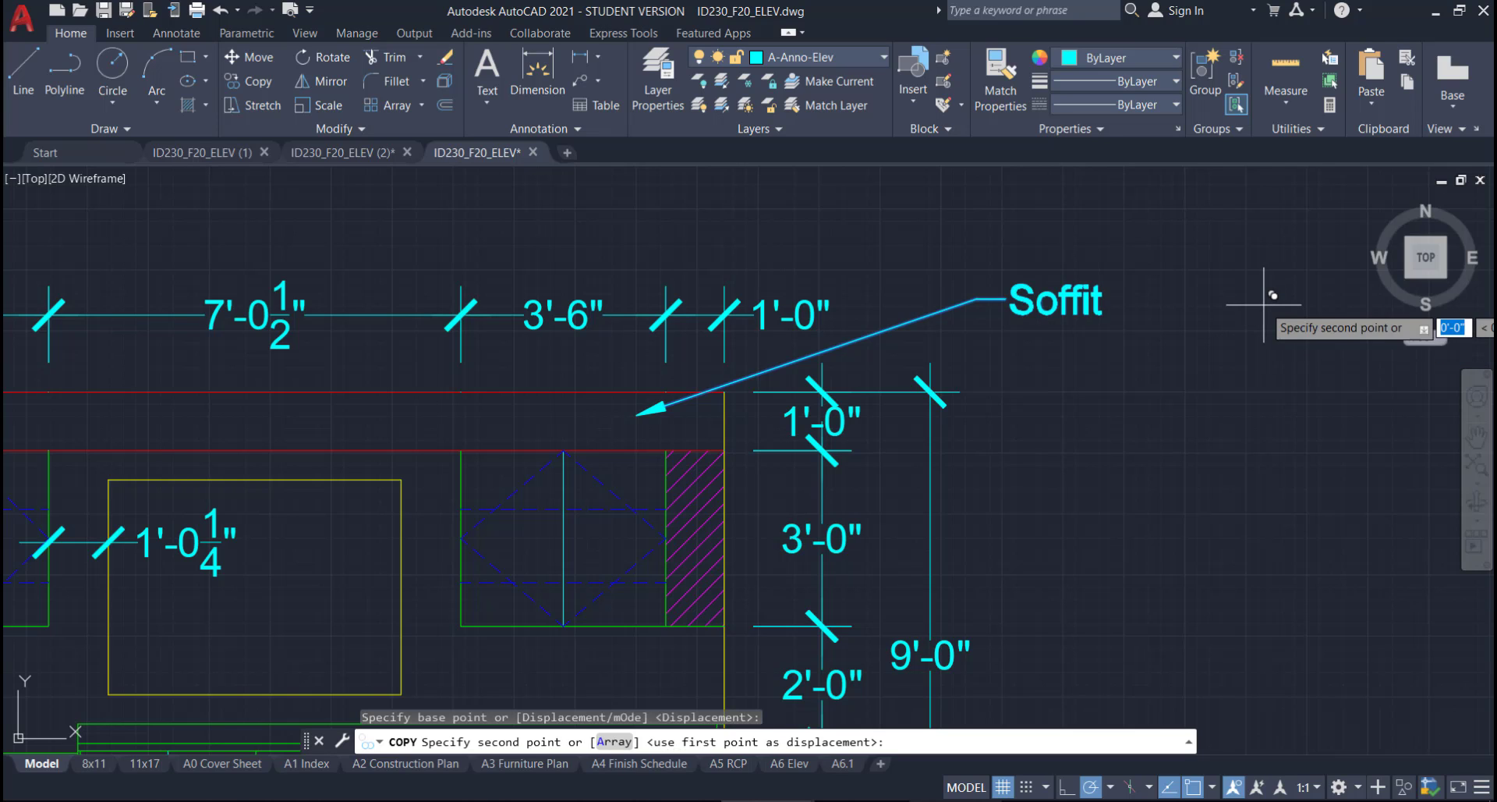
left_click(1263, 365)
key("Escape")
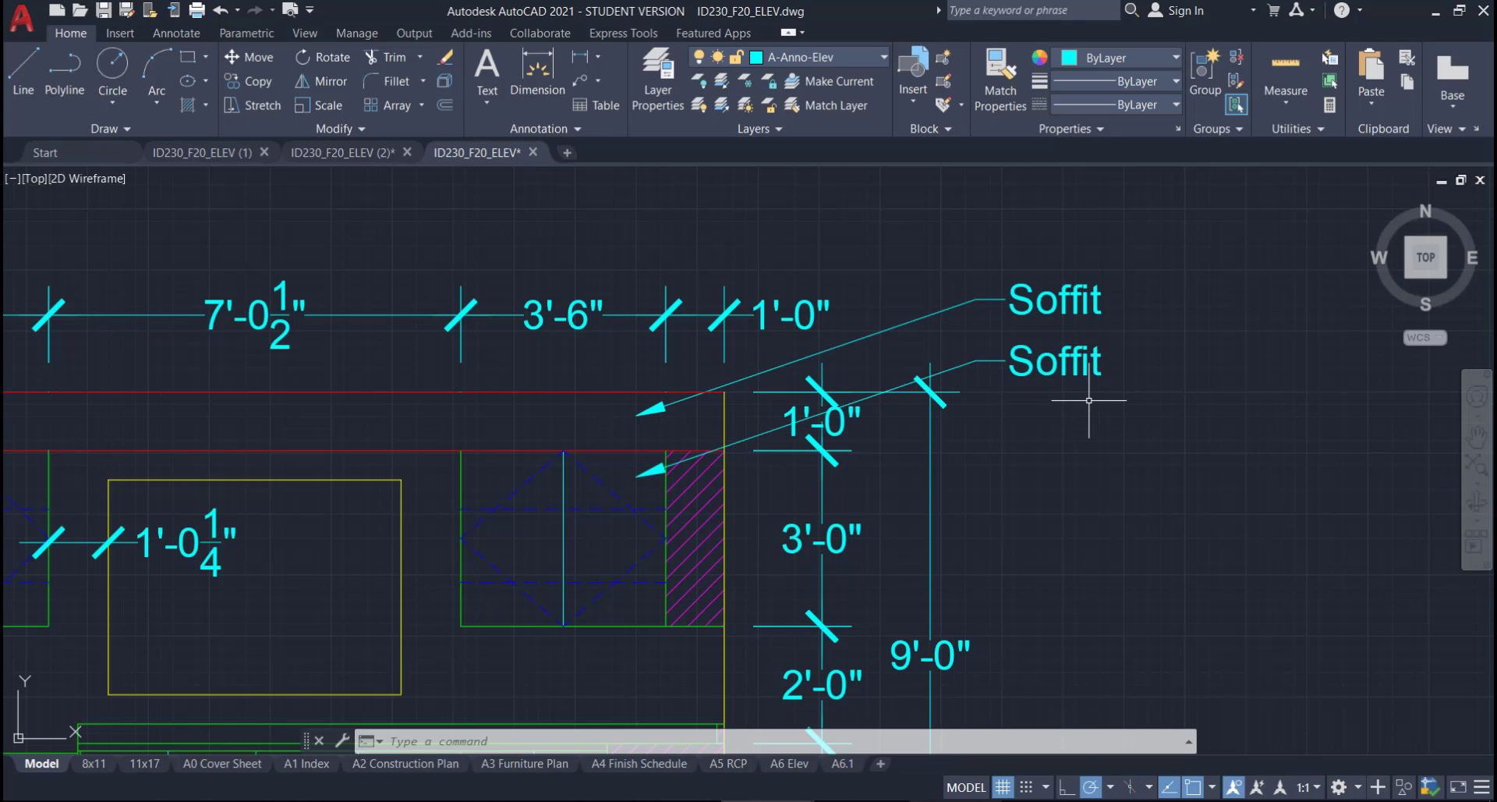
- Move the copied Soffit leader farther straight down so its arrowhead lies within the upper cabinet
left_click(1137, 418)
left_click(1002, 382)
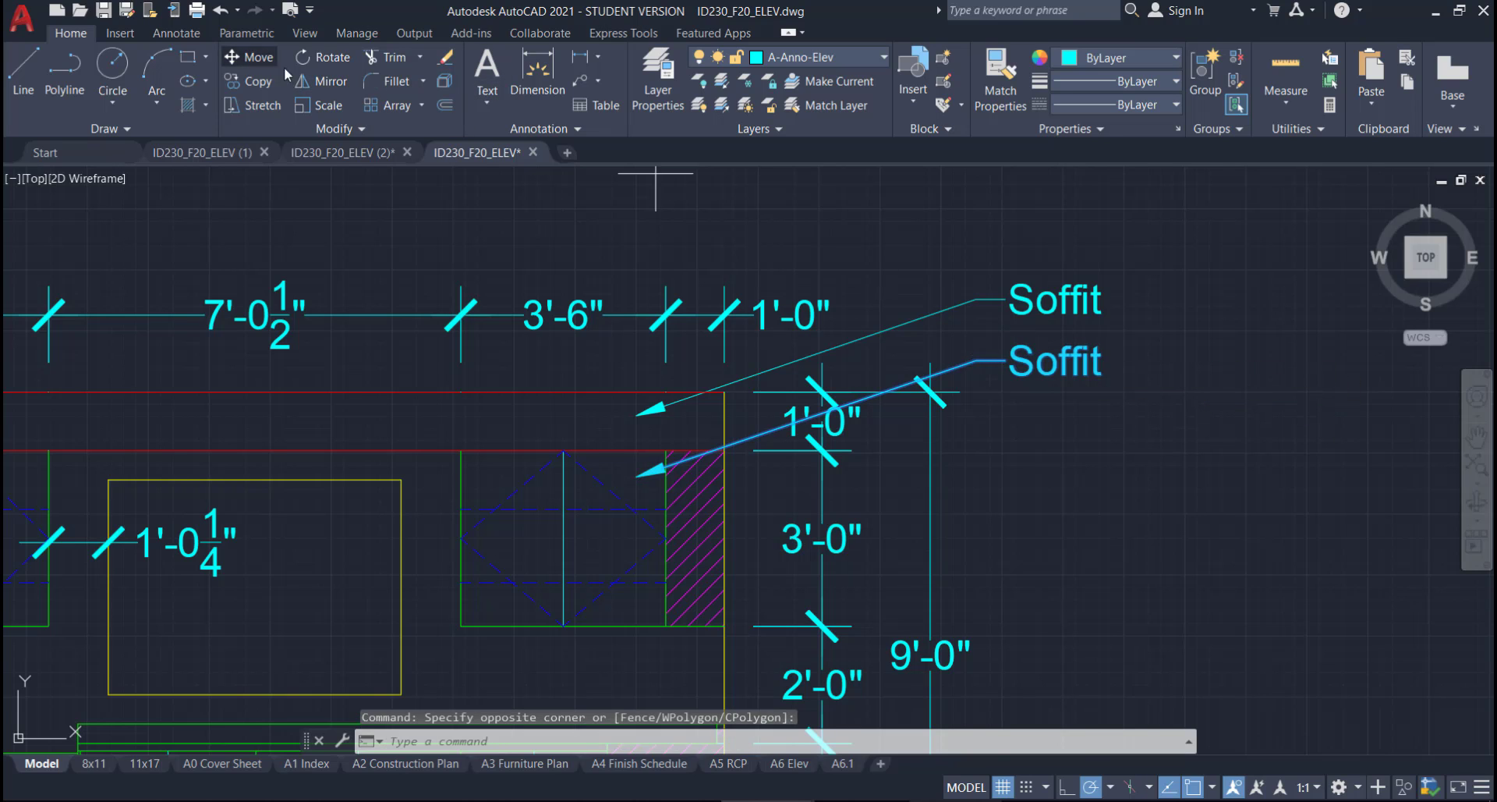
left_click(250, 57)
left_click(1238, 345)
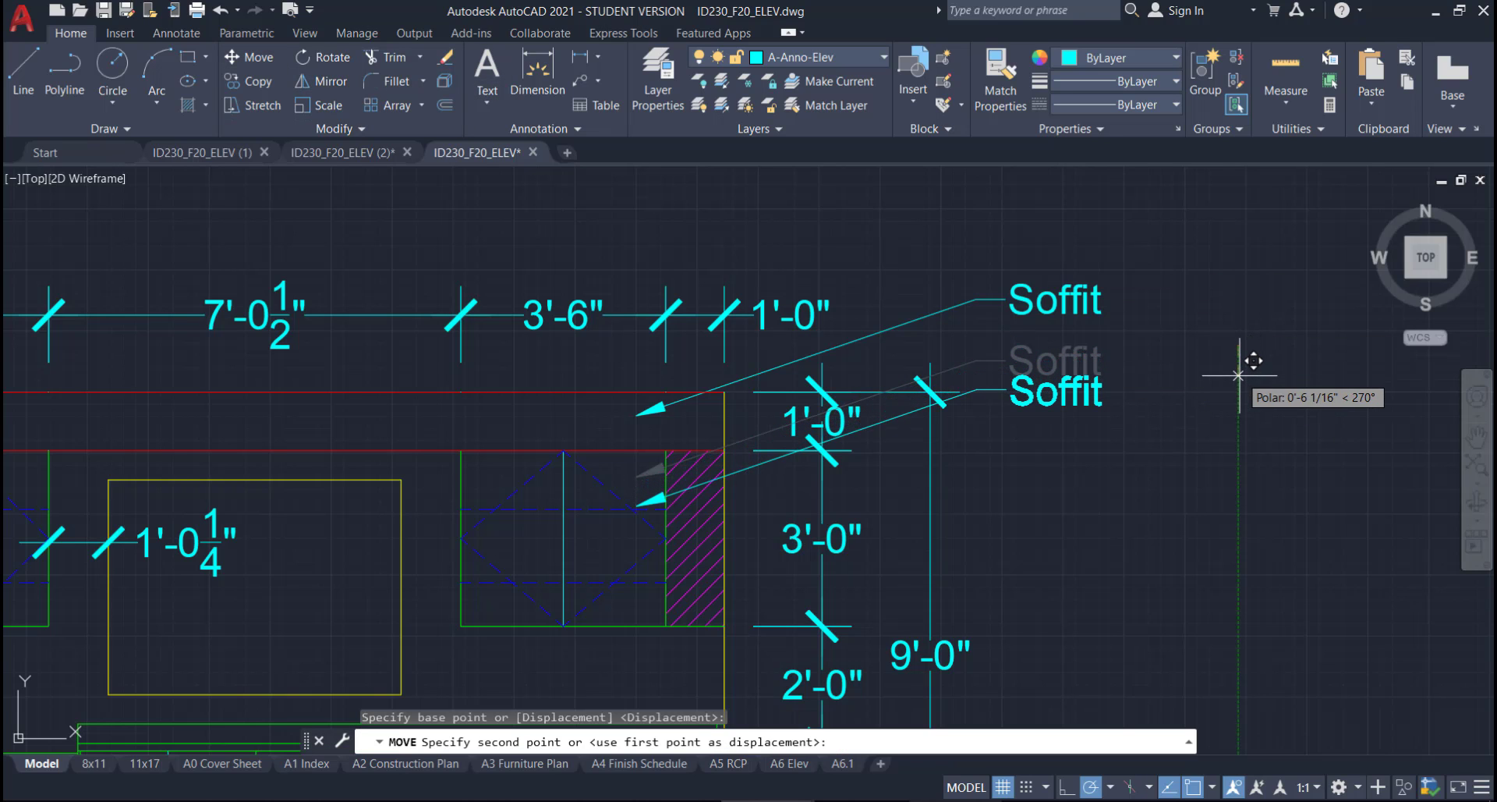
left_click(1238, 382)
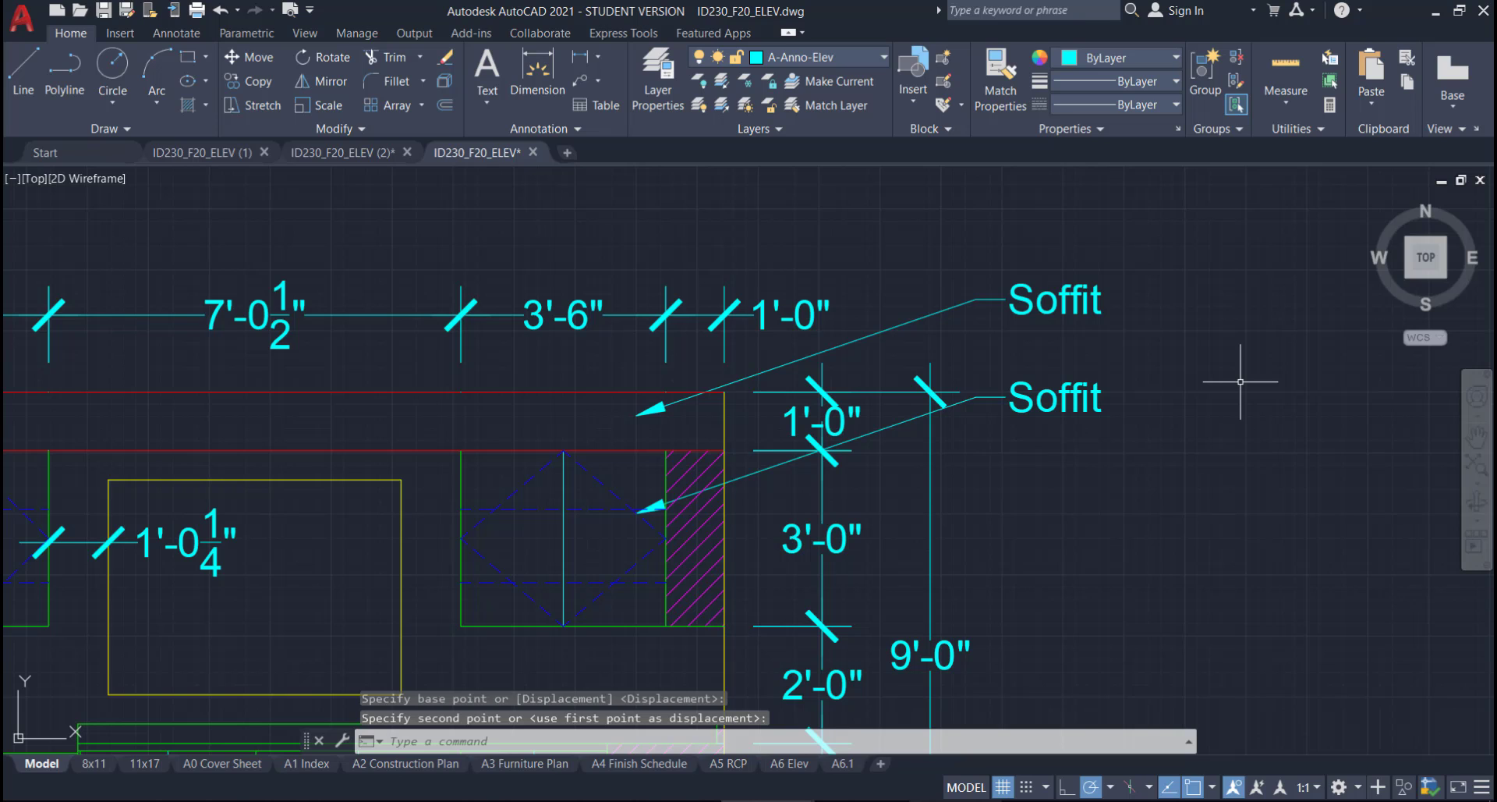
key("Escape")
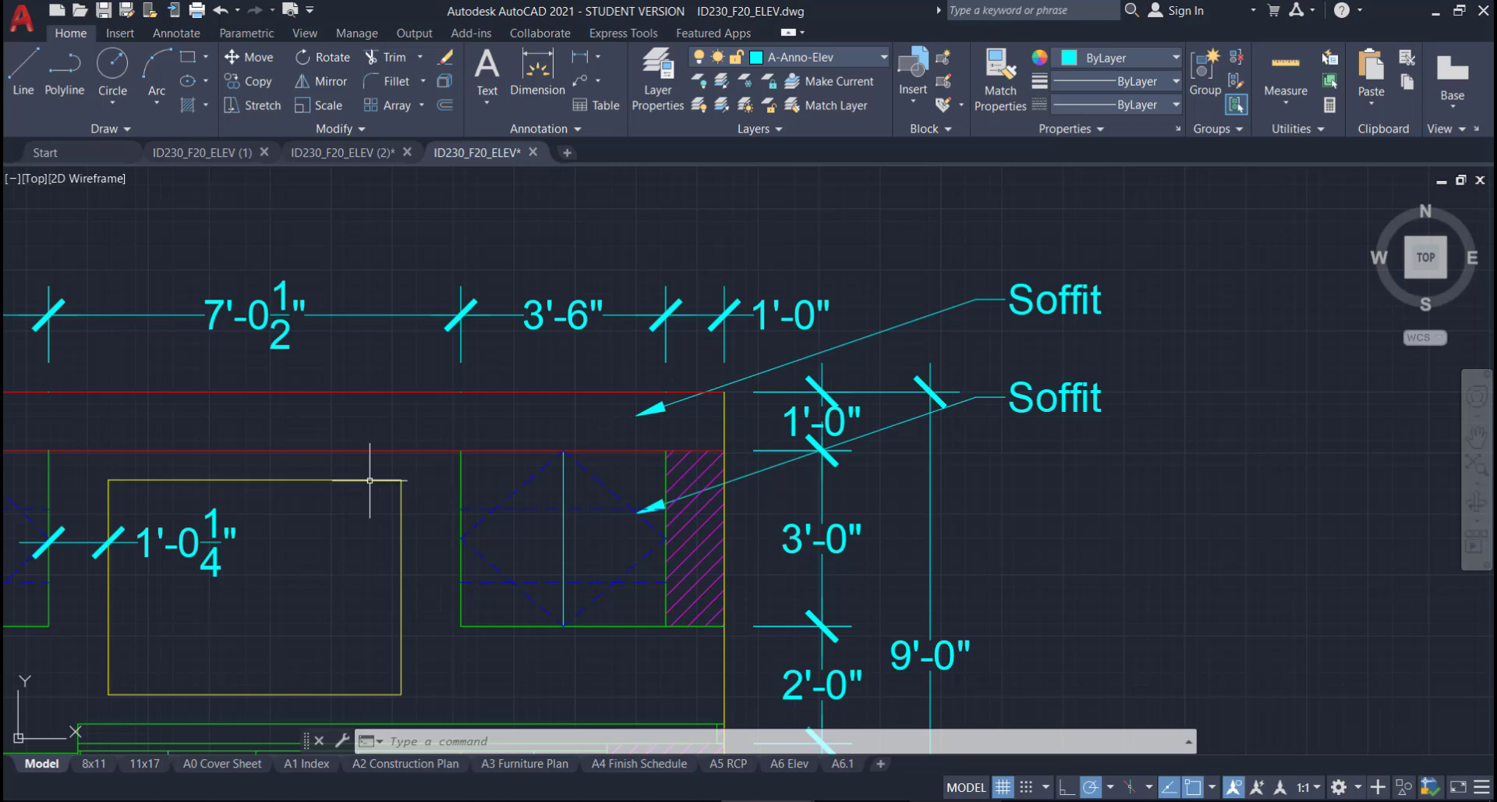
- Stretch the lower leader's arrowhead farther into the right upper cabinet, onto the upper dashed shelf line
mouse_move(382, 558)
middle_mouse_down()
mouse_move(538, 447)
mouse_move(628, 351)
mouse_move(675, 394)
mouse_move(406, 505)
middle_mouse_up()
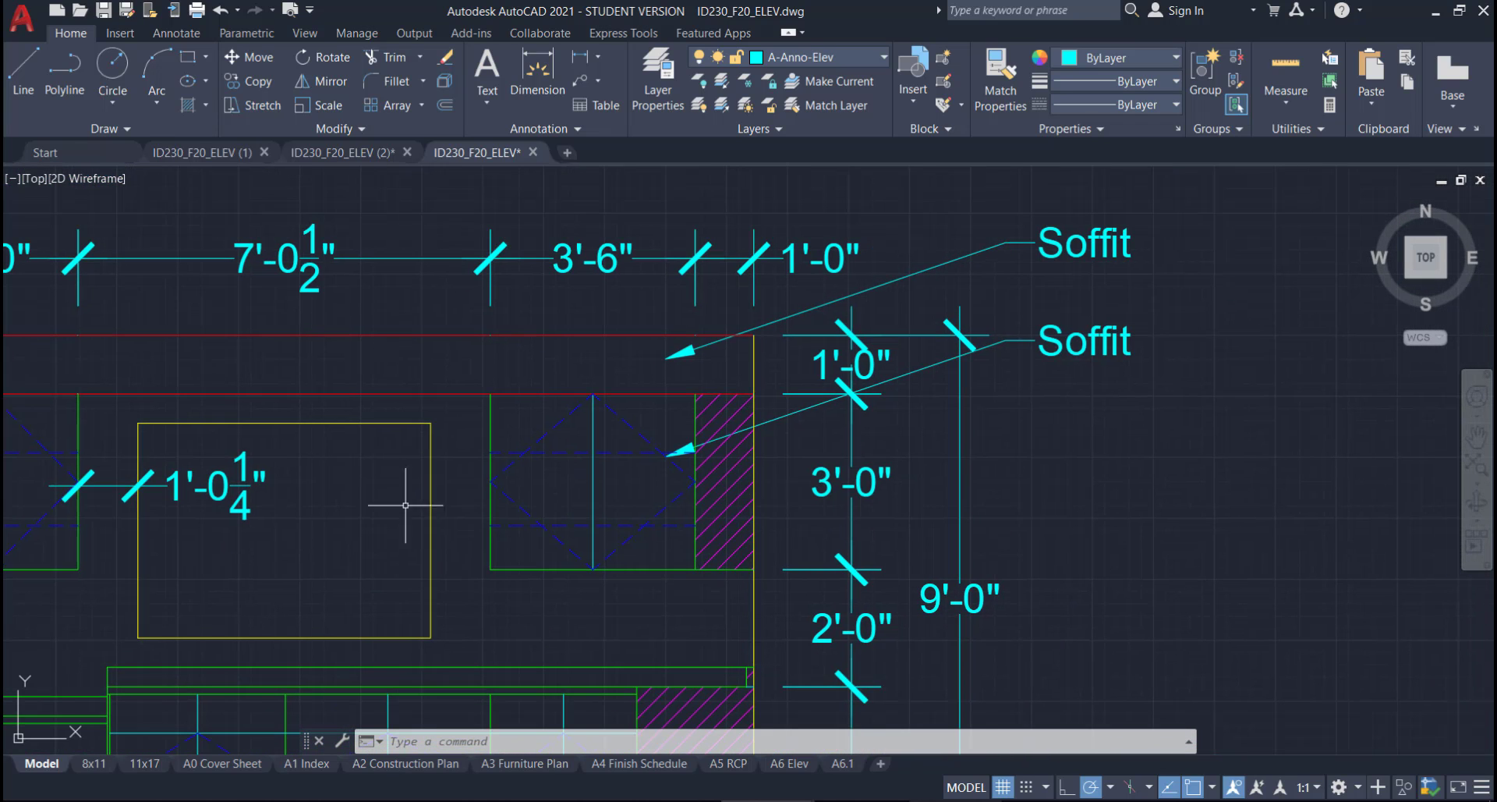
scroll(685, 451, "up", 2)
left_click(682, 452)
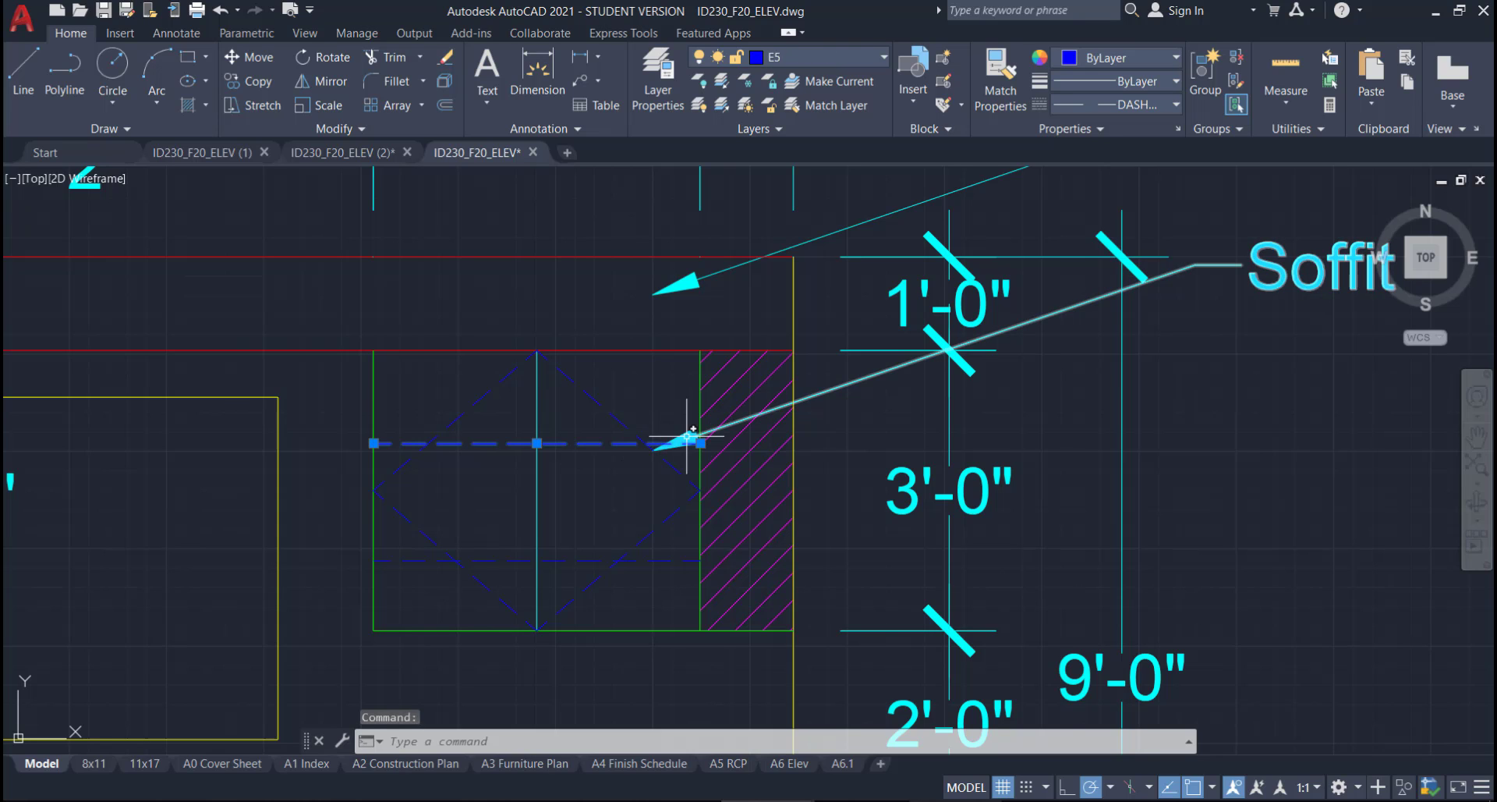
key("Escape")
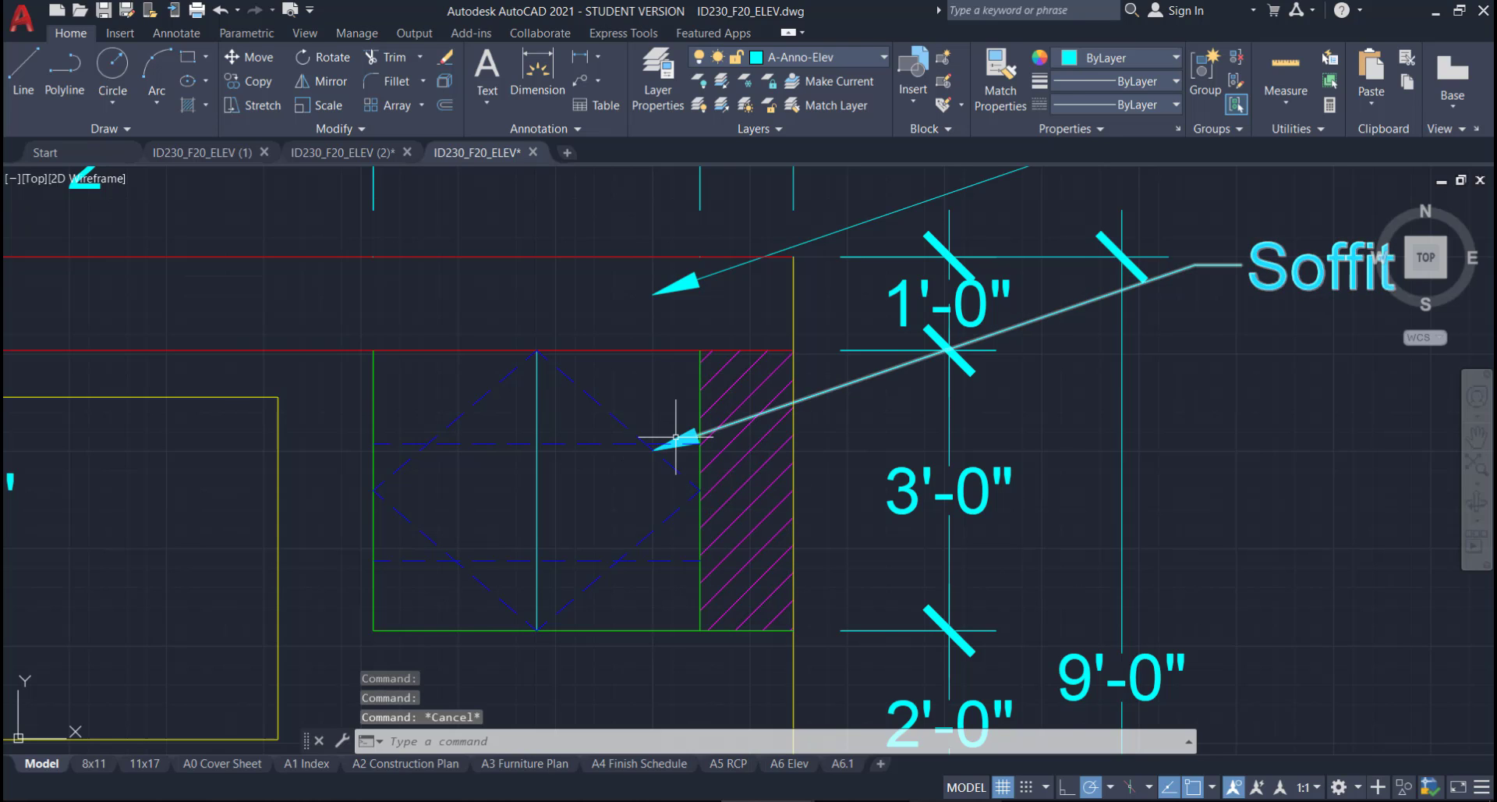
left_click(654, 445)
scroll(654, 445, "up", 4)
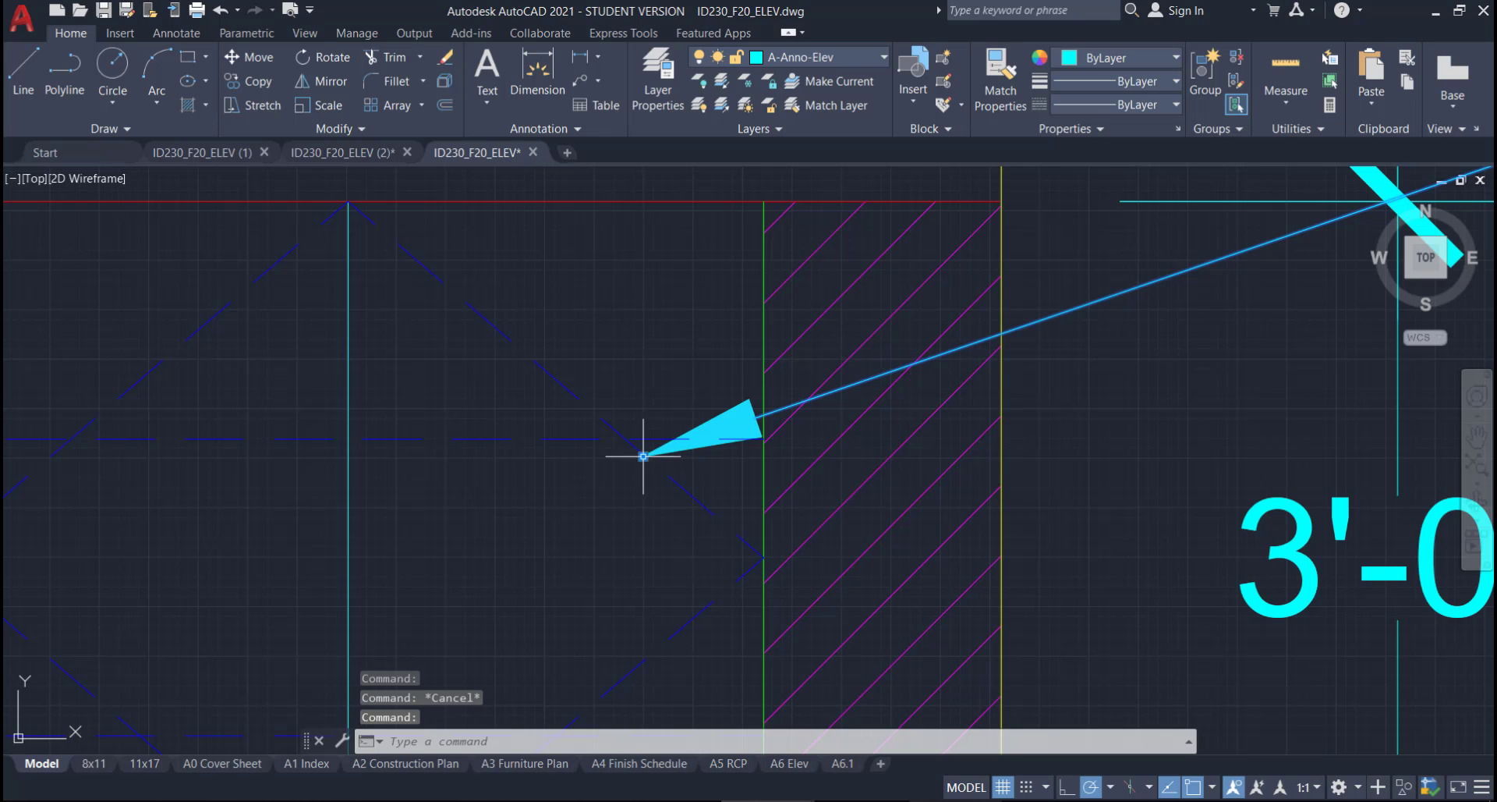
left_click(643, 453)
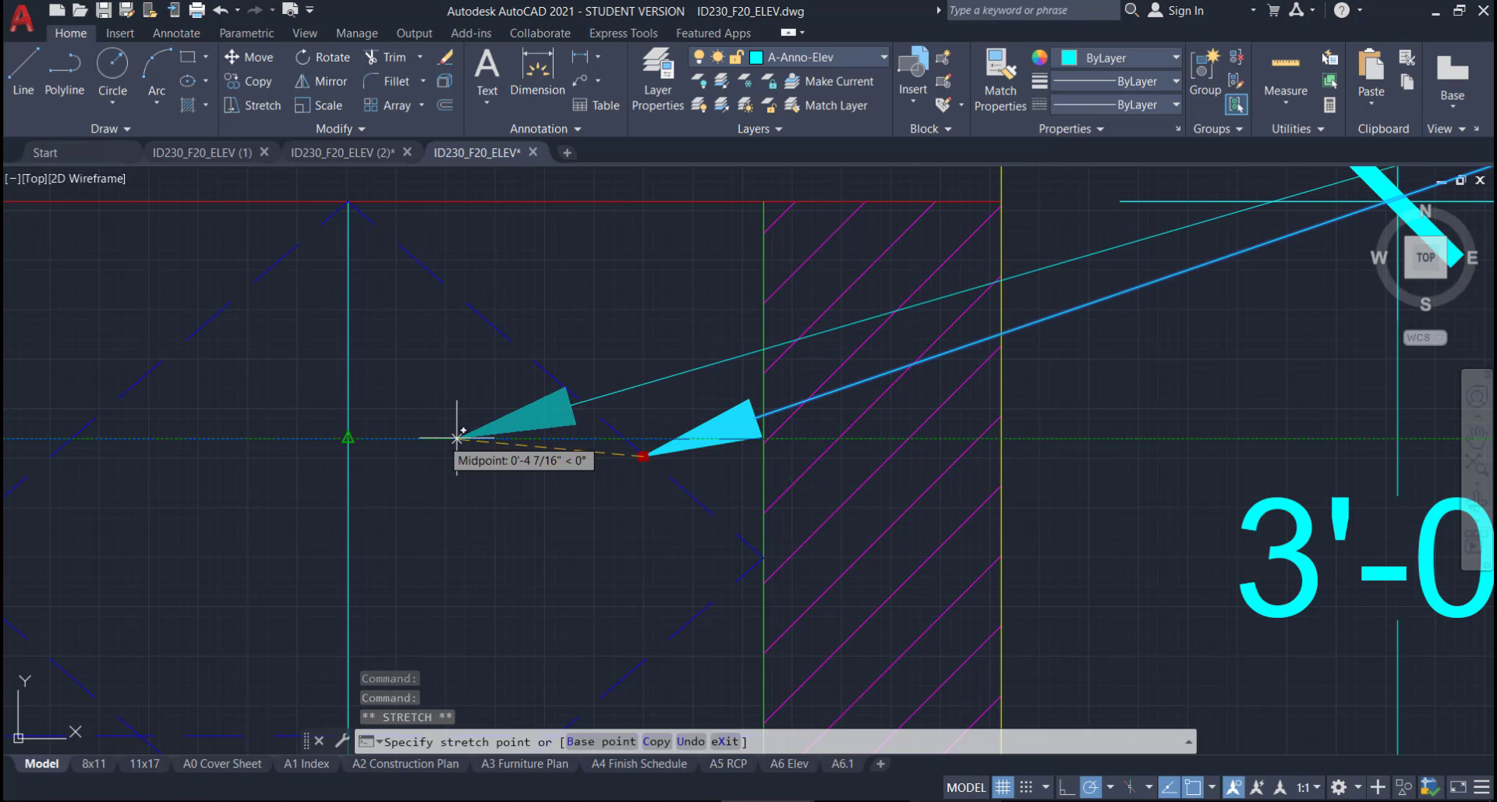
key("Escape")
scroll(781, 502, "down", 4)
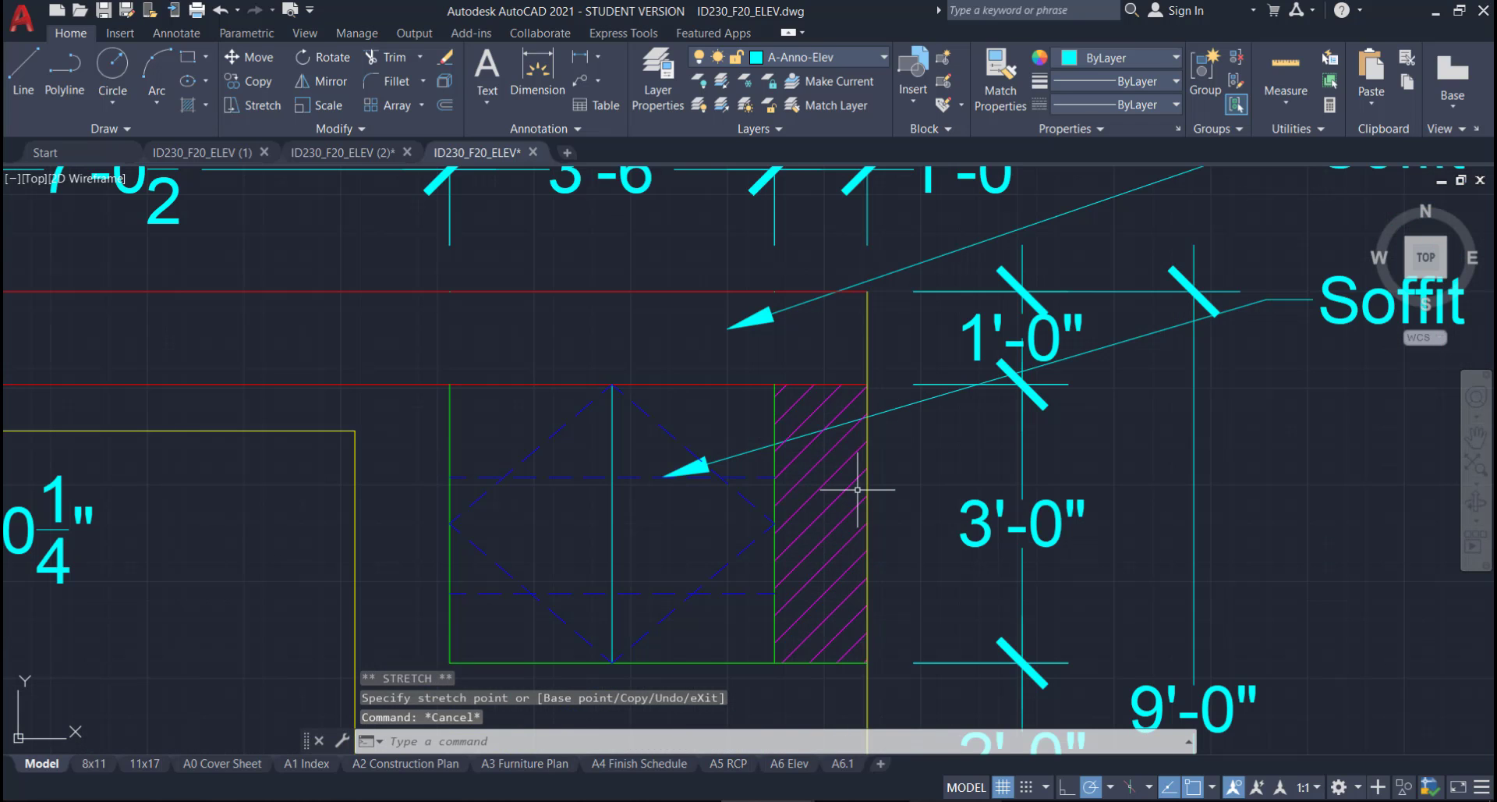
- Replace the text of the lower copied Soffit leader with "Adj Shelf"
middle_click_drag(891, 478, 400, 528)
double_click(795, 359)
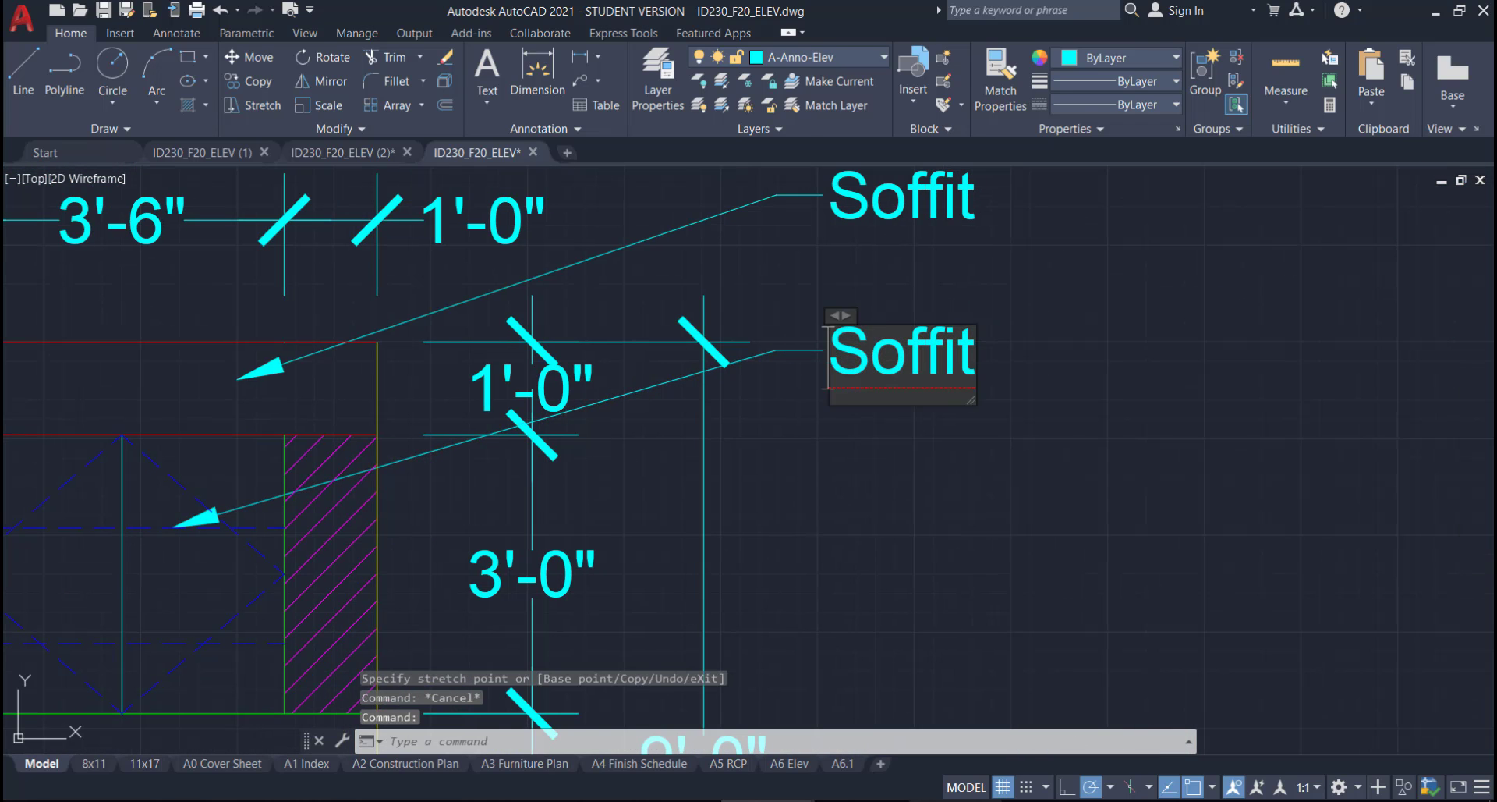
key("BackSpace")
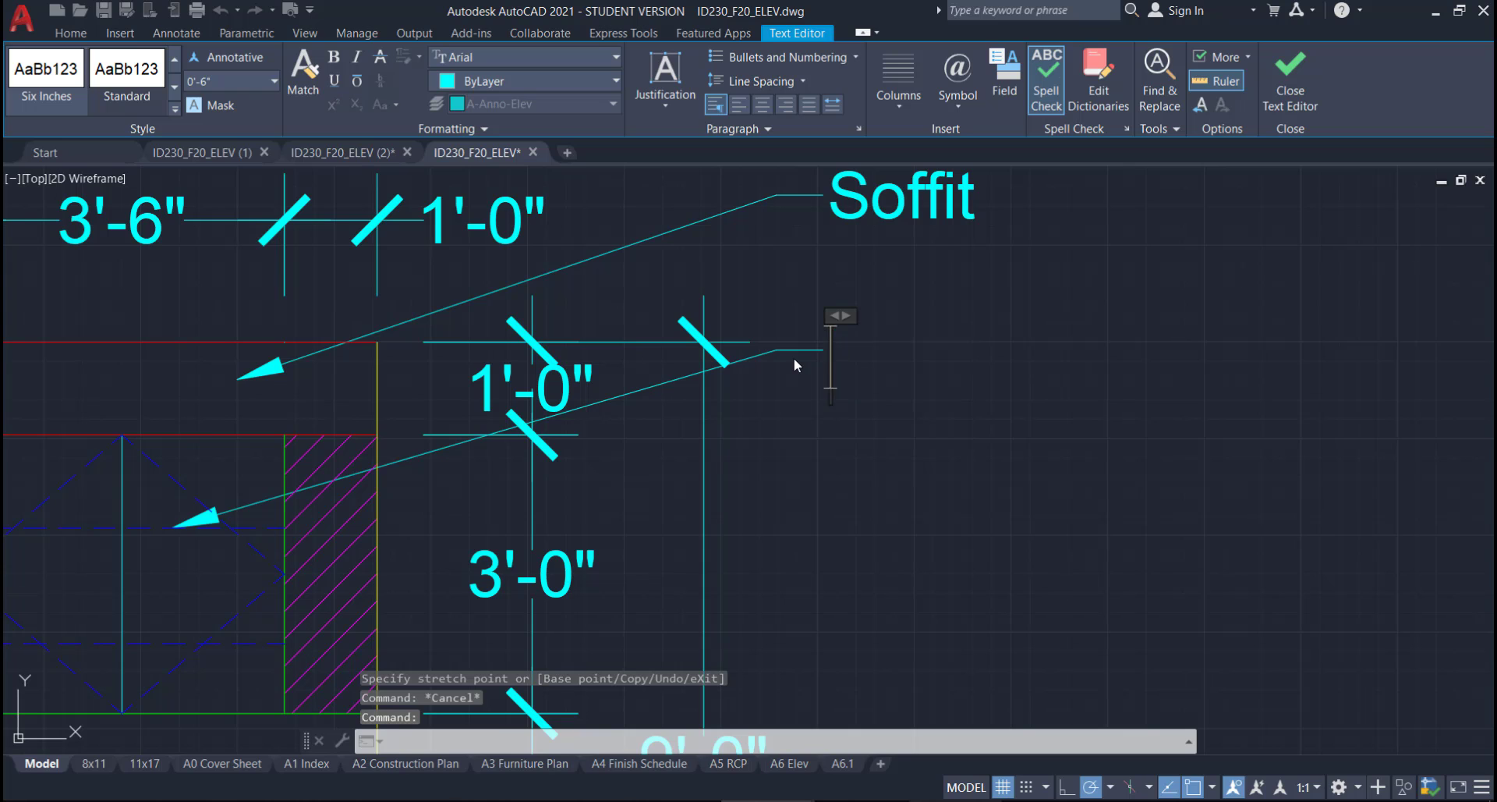
type("Adj Shelf")
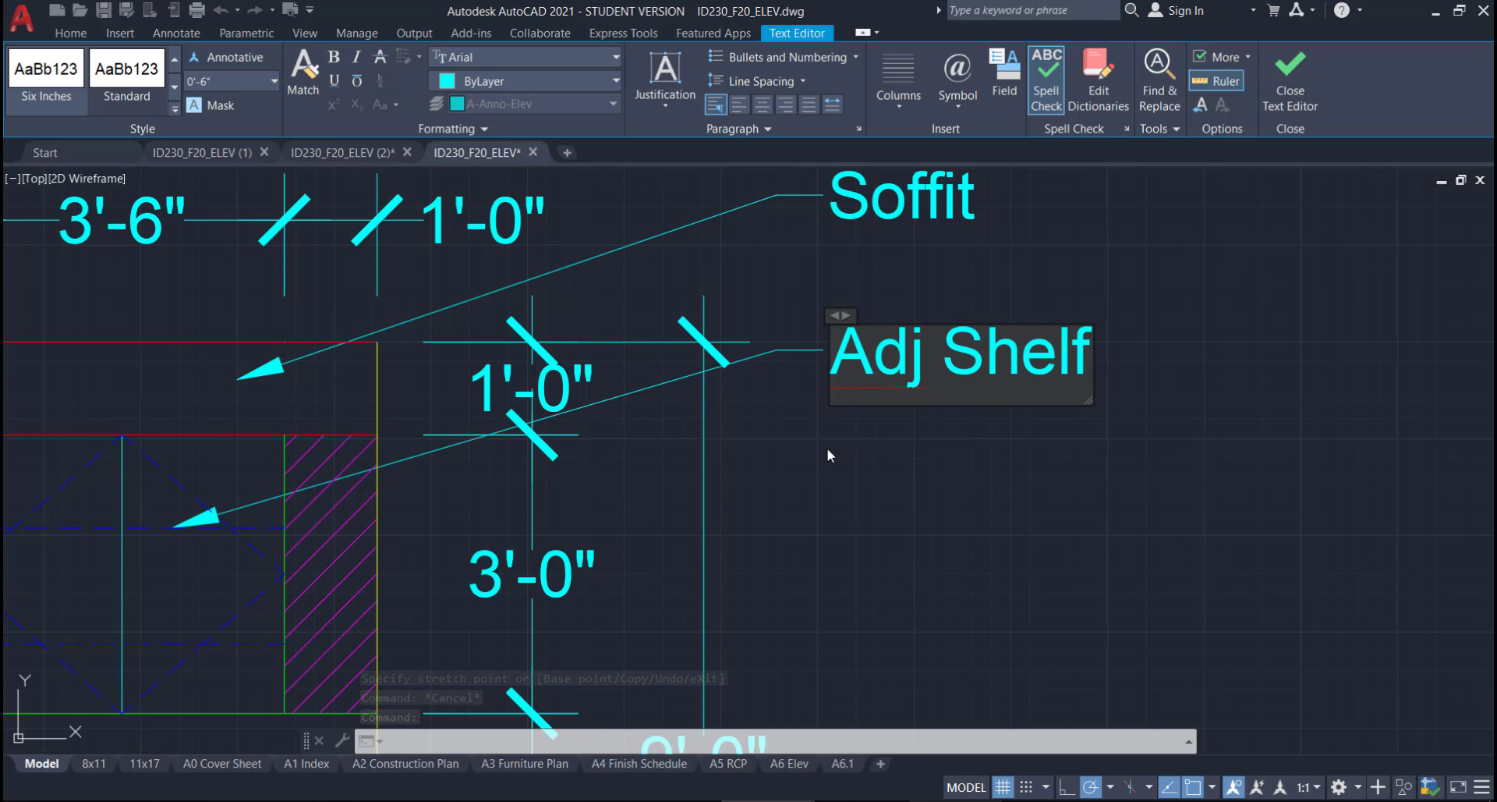
left_click(828, 450)
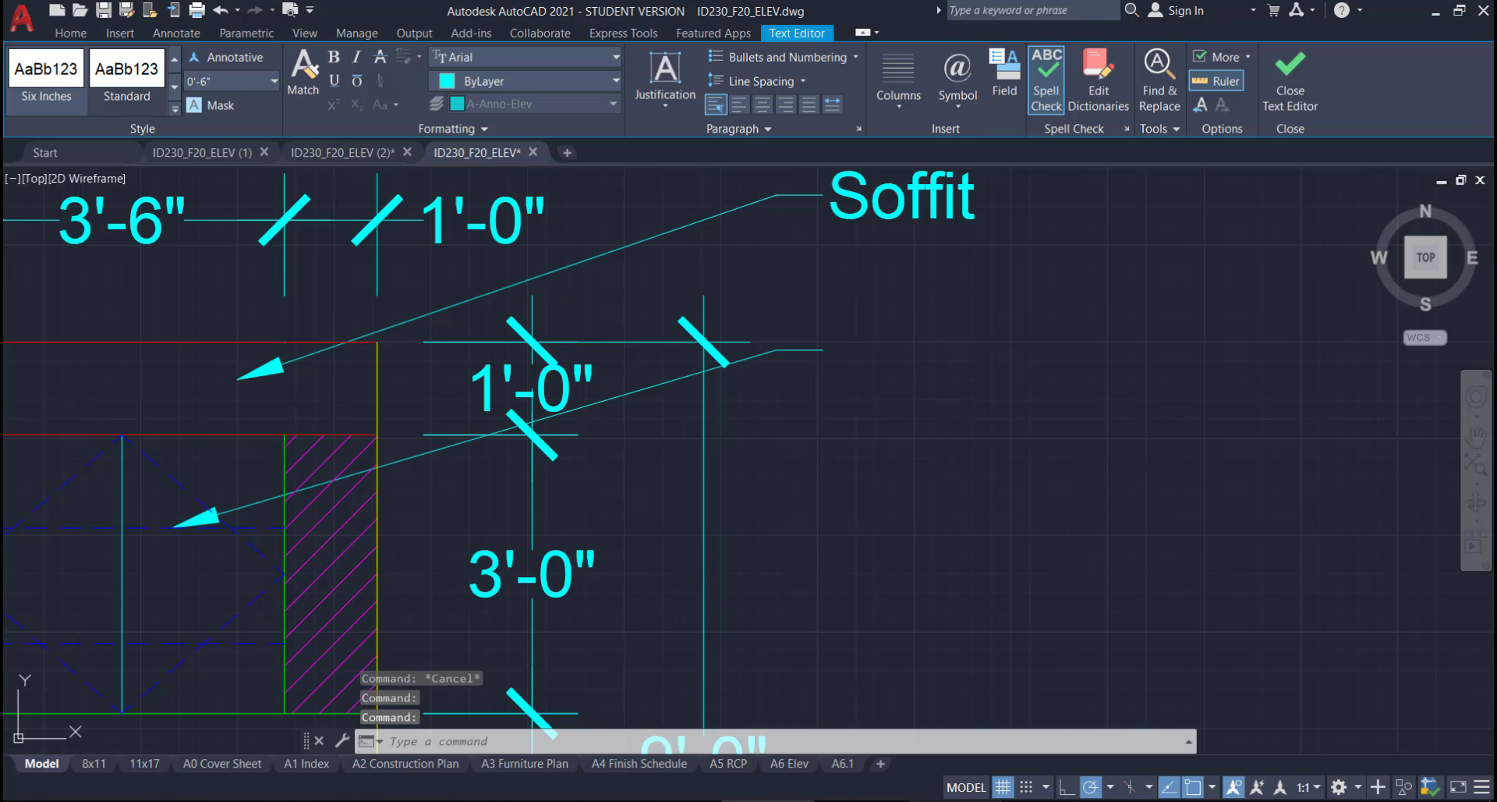
scroll(957, 370, "down", 4)
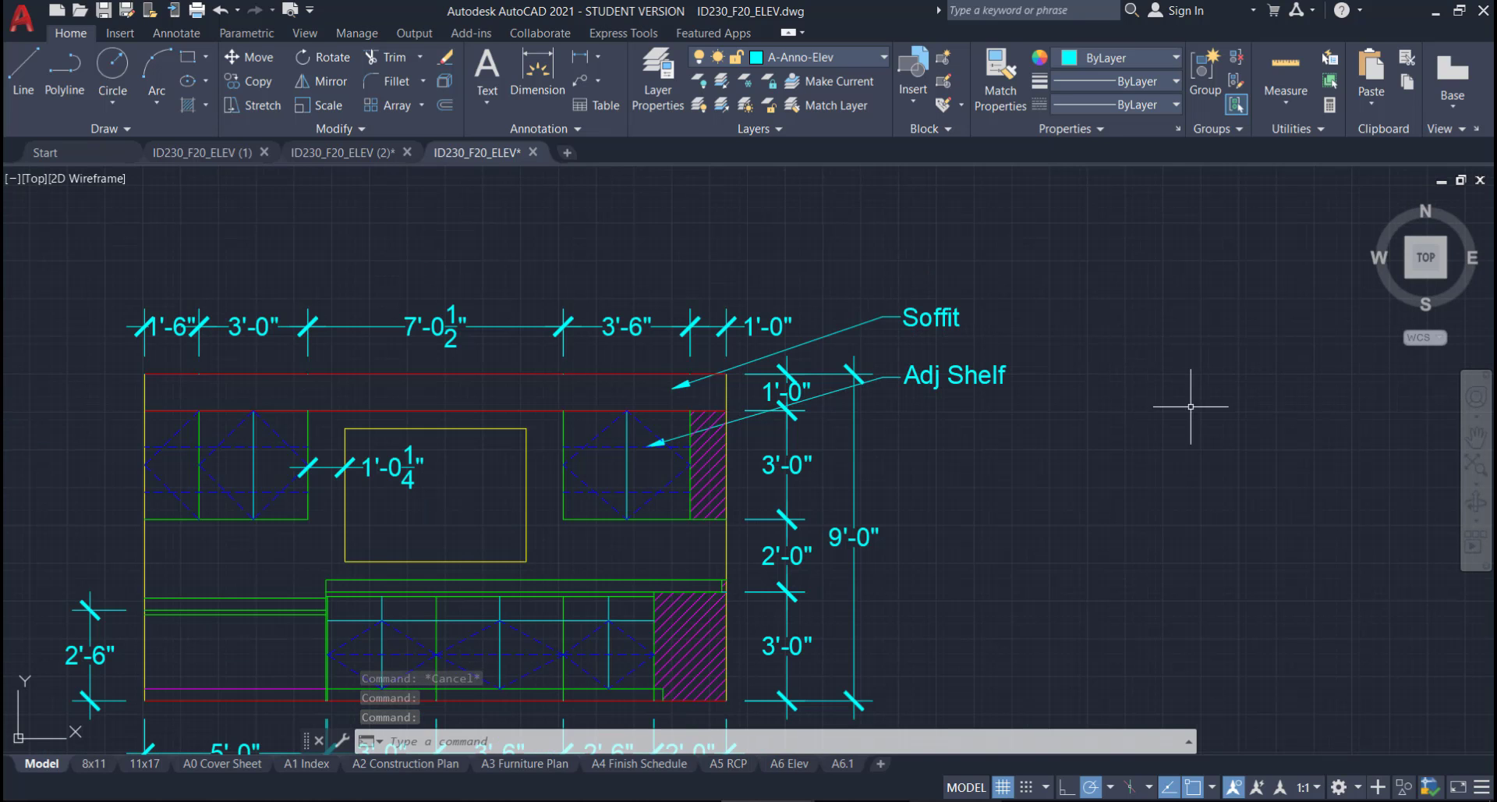
- Copy the Adj Shelf leader straight down by about 10 inches, keeping its arrowhead inside the right upper cabinet
scroll(713, 468, "up", 4)
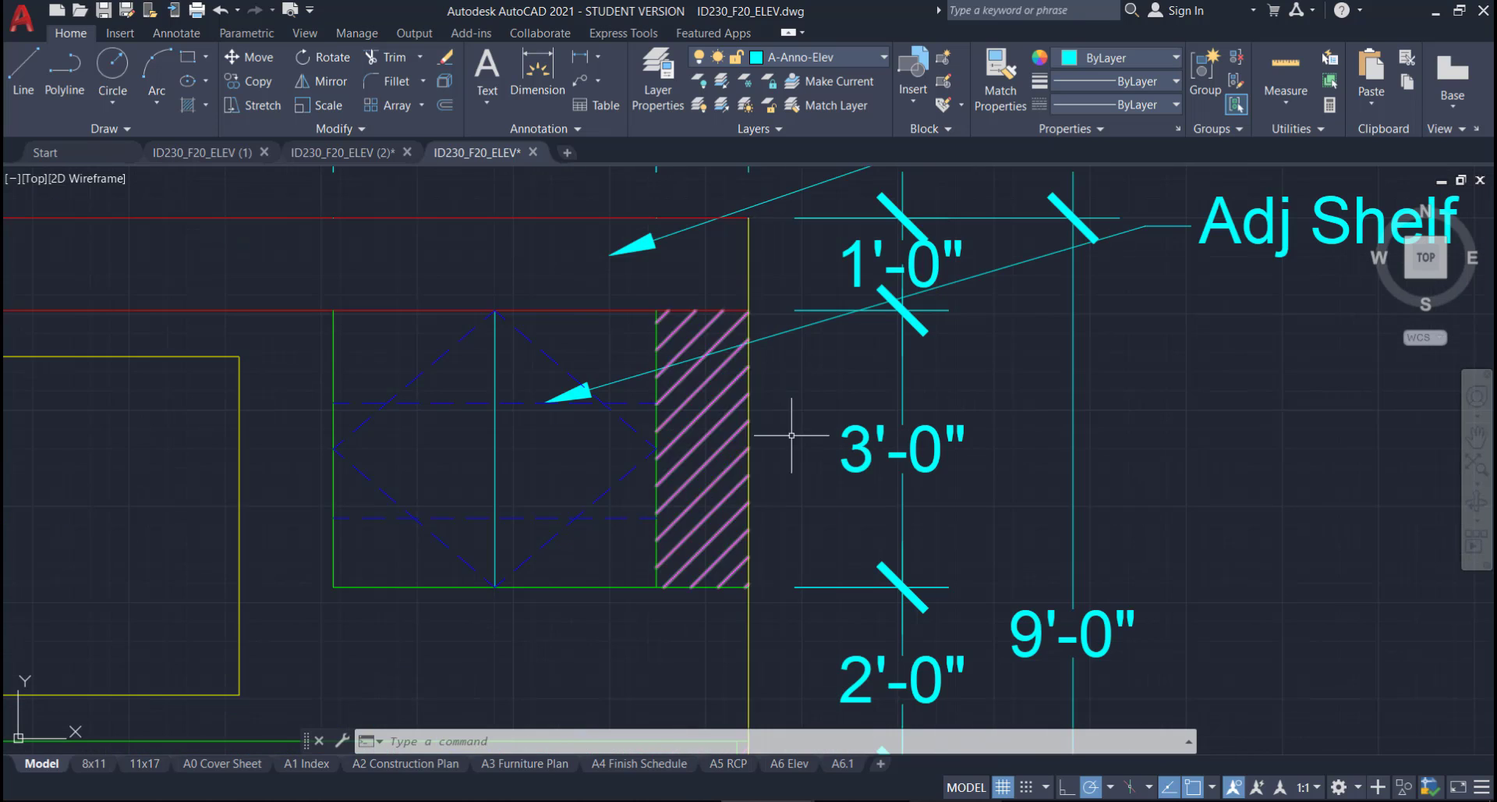
left_click(1248, 283)
left_click(1158, 220)
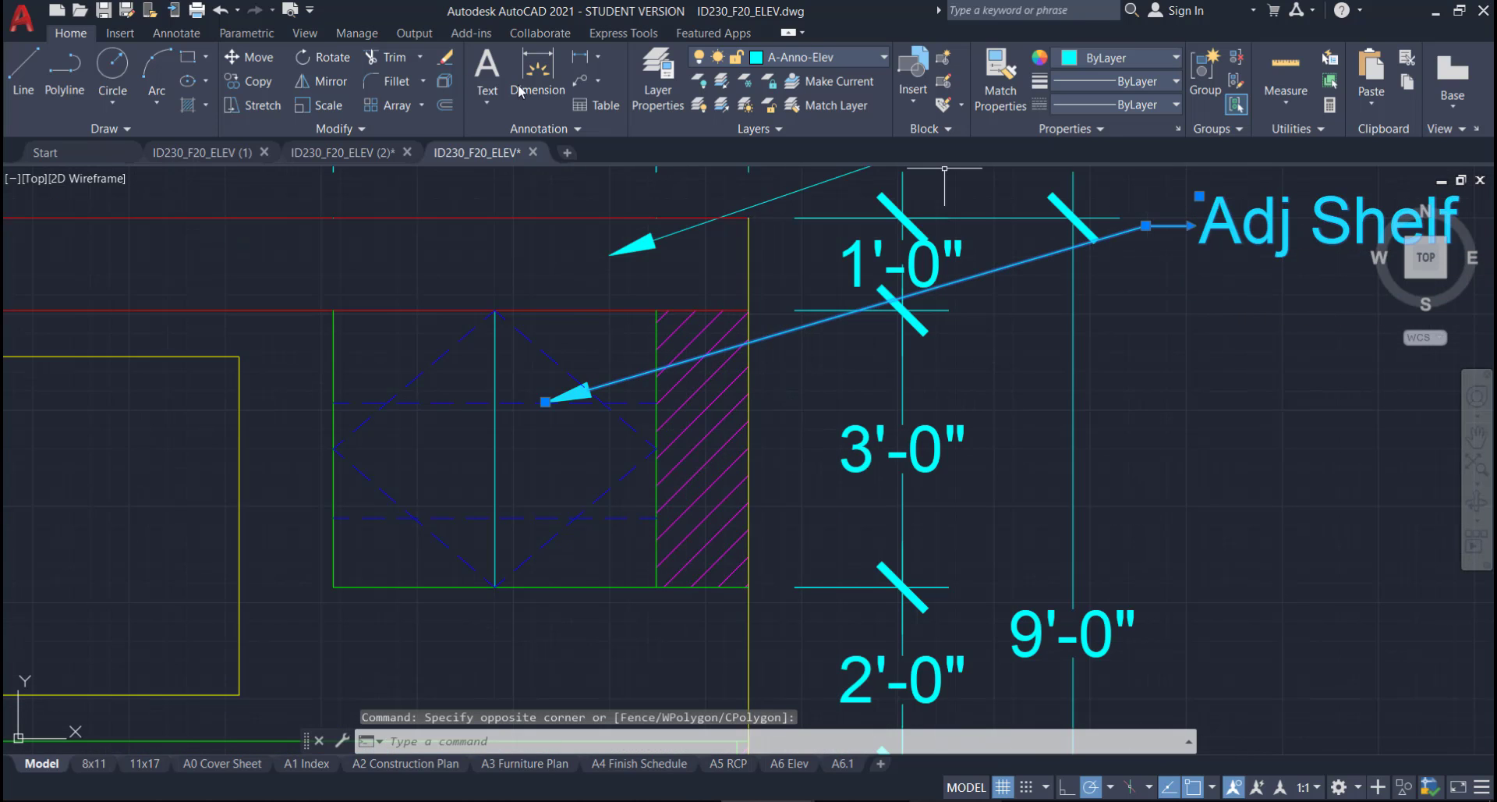
left_click(248, 81)
left_click(1134, 307)
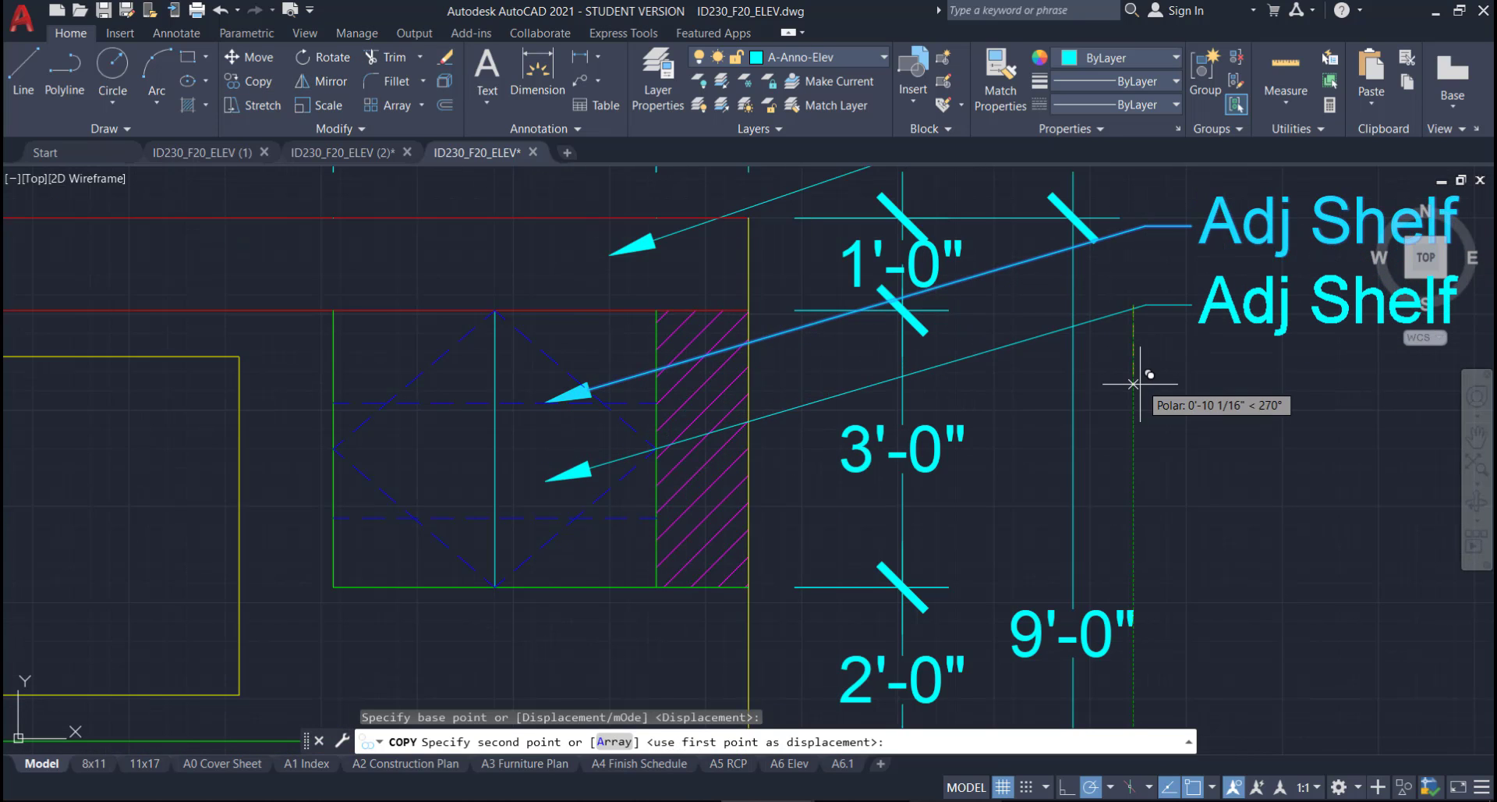
key("Escape")
- Replace the text of the lower Adj Shelf leader with "Upper Cabinet"
double_click(1247, 308)
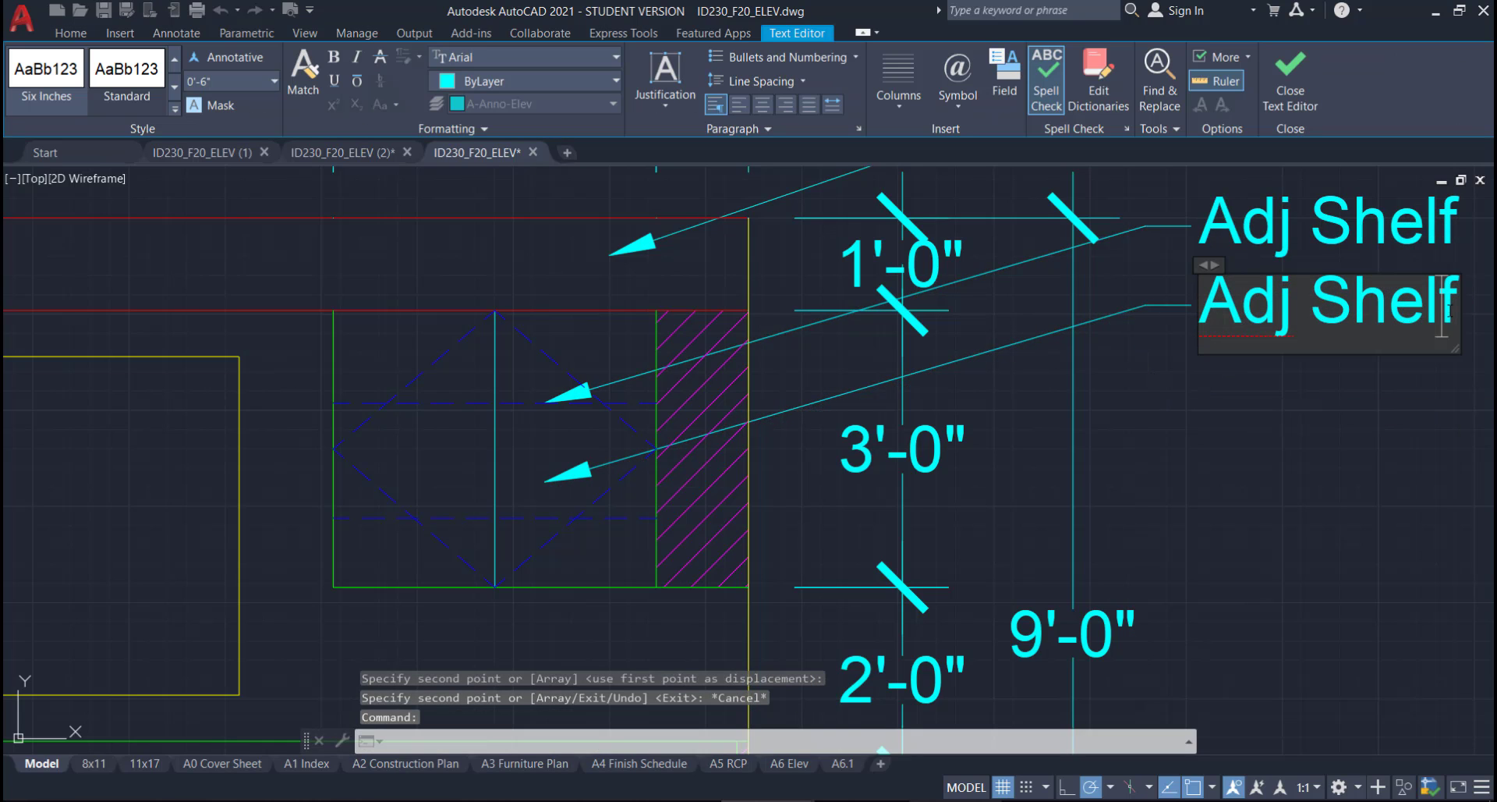
left_click_drag(1448, 310, 1189, 311)
key("BackSpace")
type("Upper")
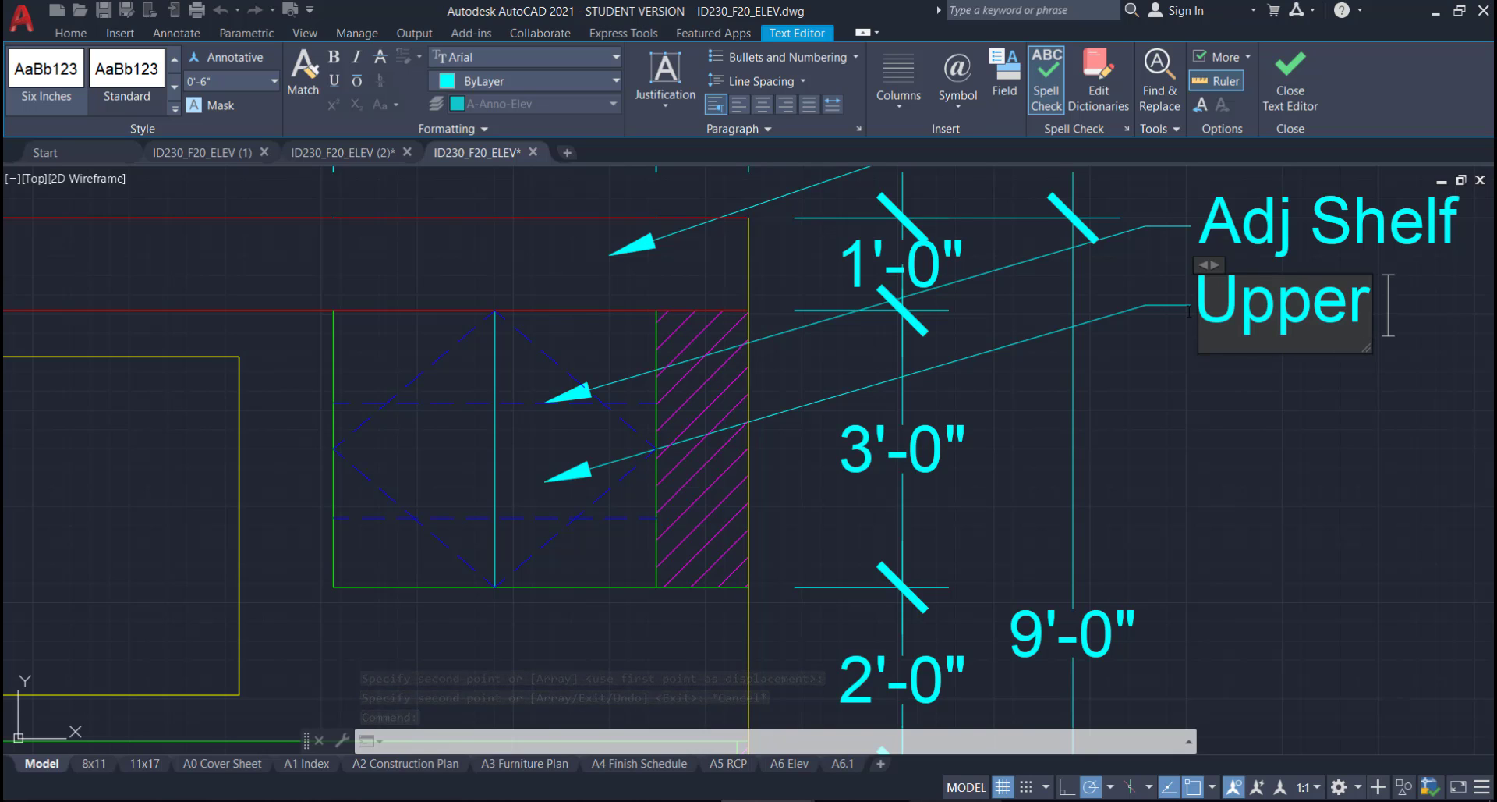
type(" E")
key("BackSpace")
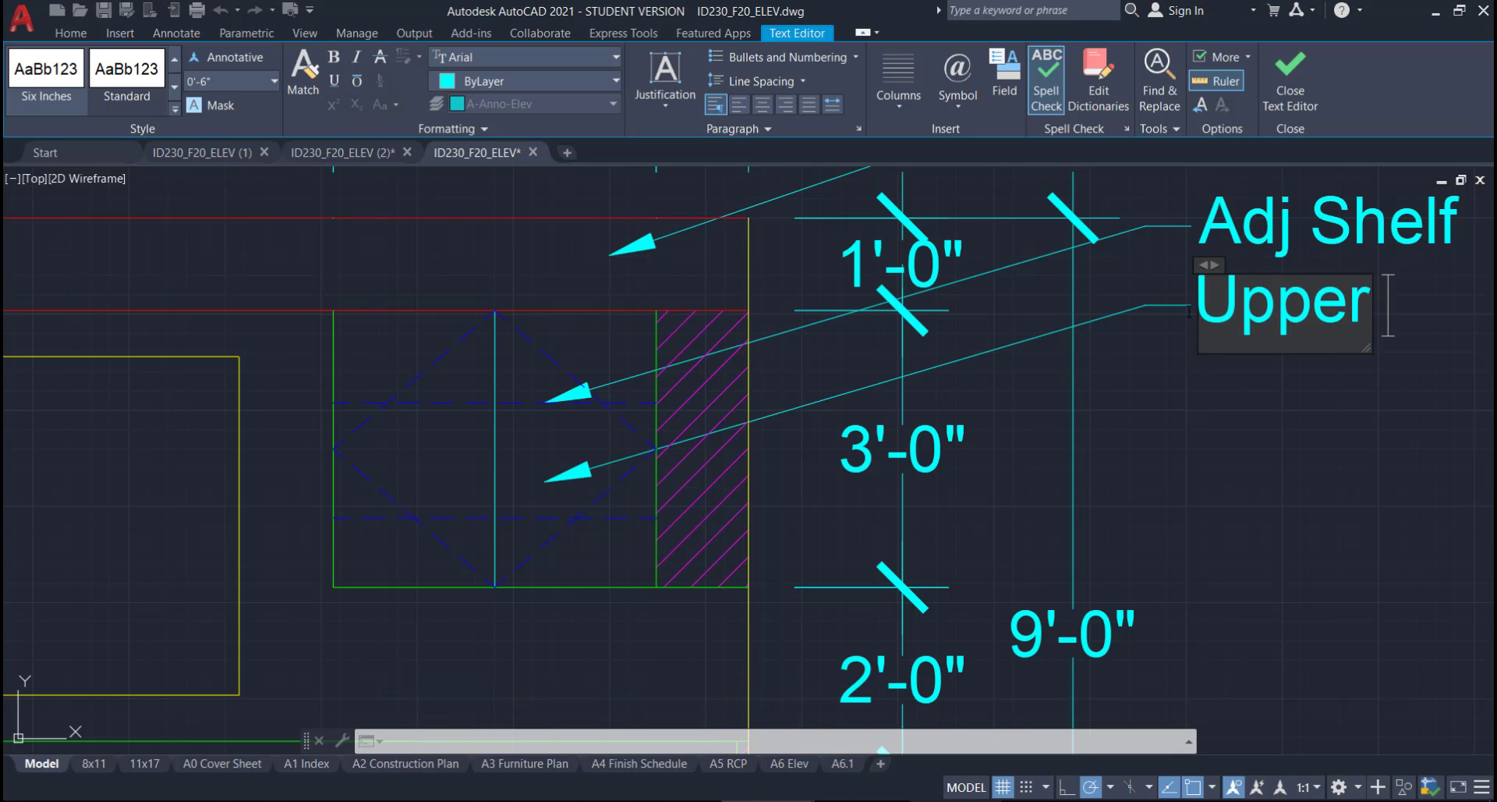
type("Cabinet")
left_click(799, 442)
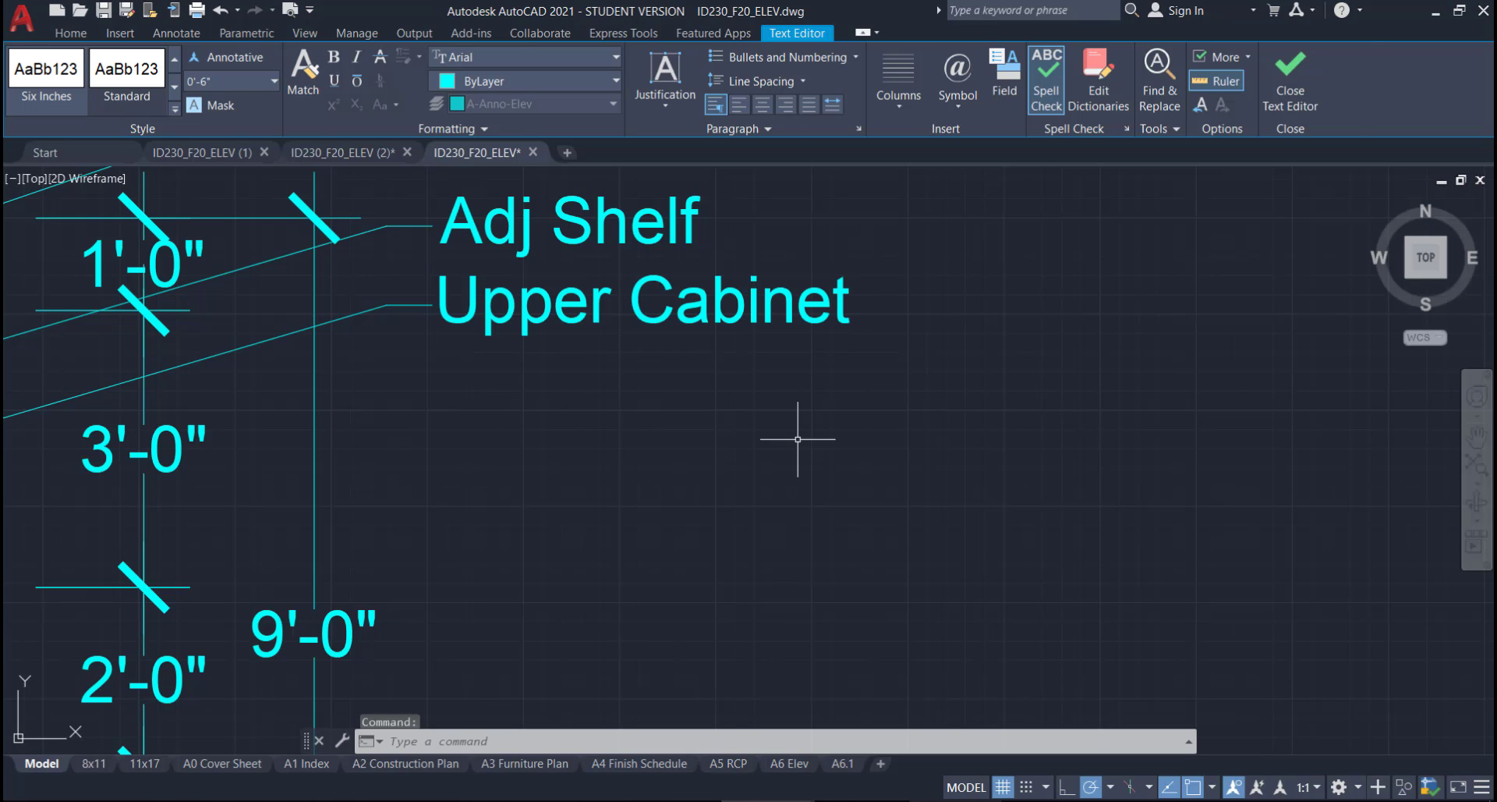
- Make the Upper Cabinet note plural so it reads "Upper Cabinets"
scroll(784, 443, "down", 4)
middle_click_drag(694, 431, 916, 397)
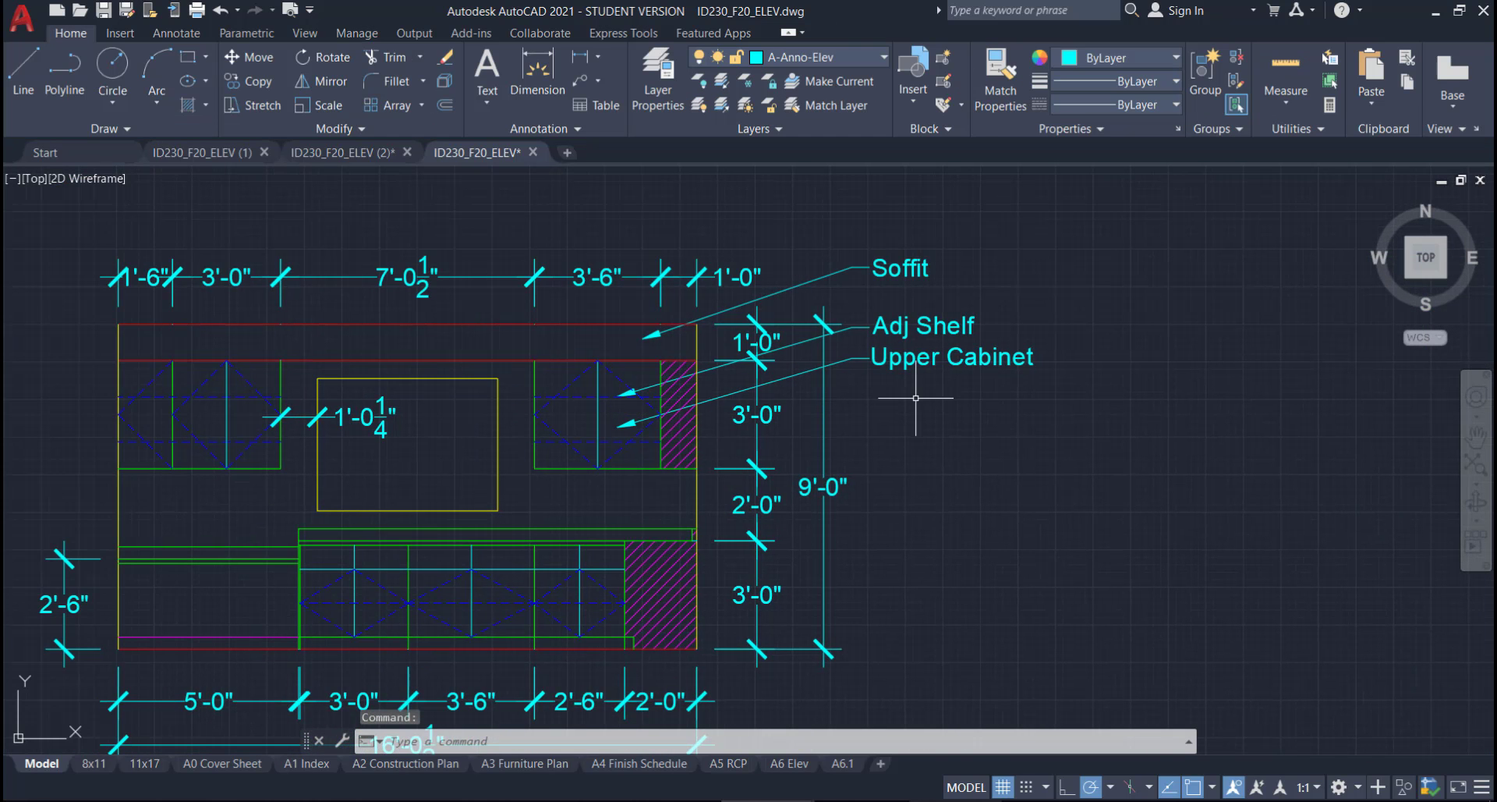
scroll(974, 351, "up", 2)
double_click(975, 358)
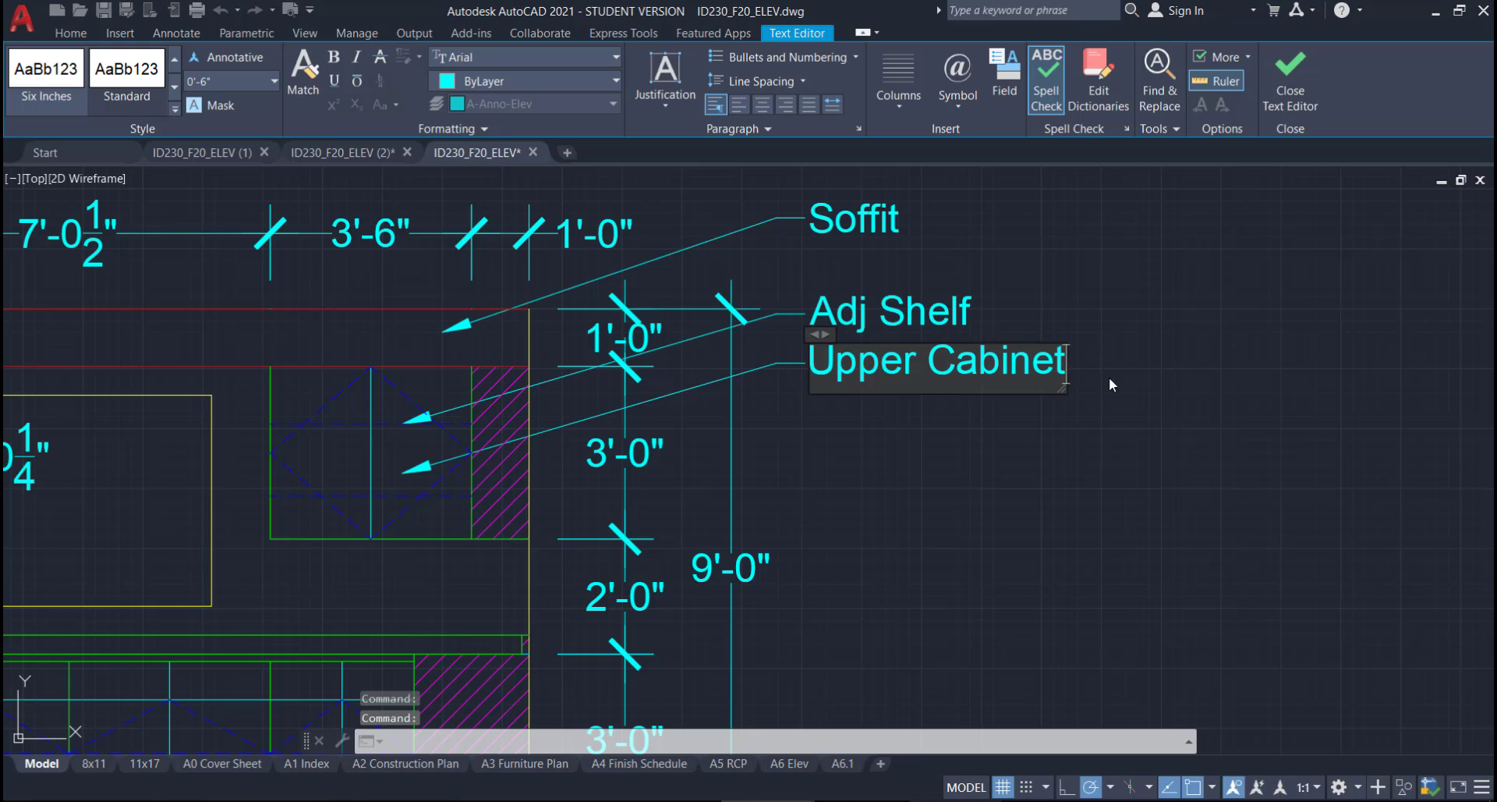
type("s")
left_click(964, 424)
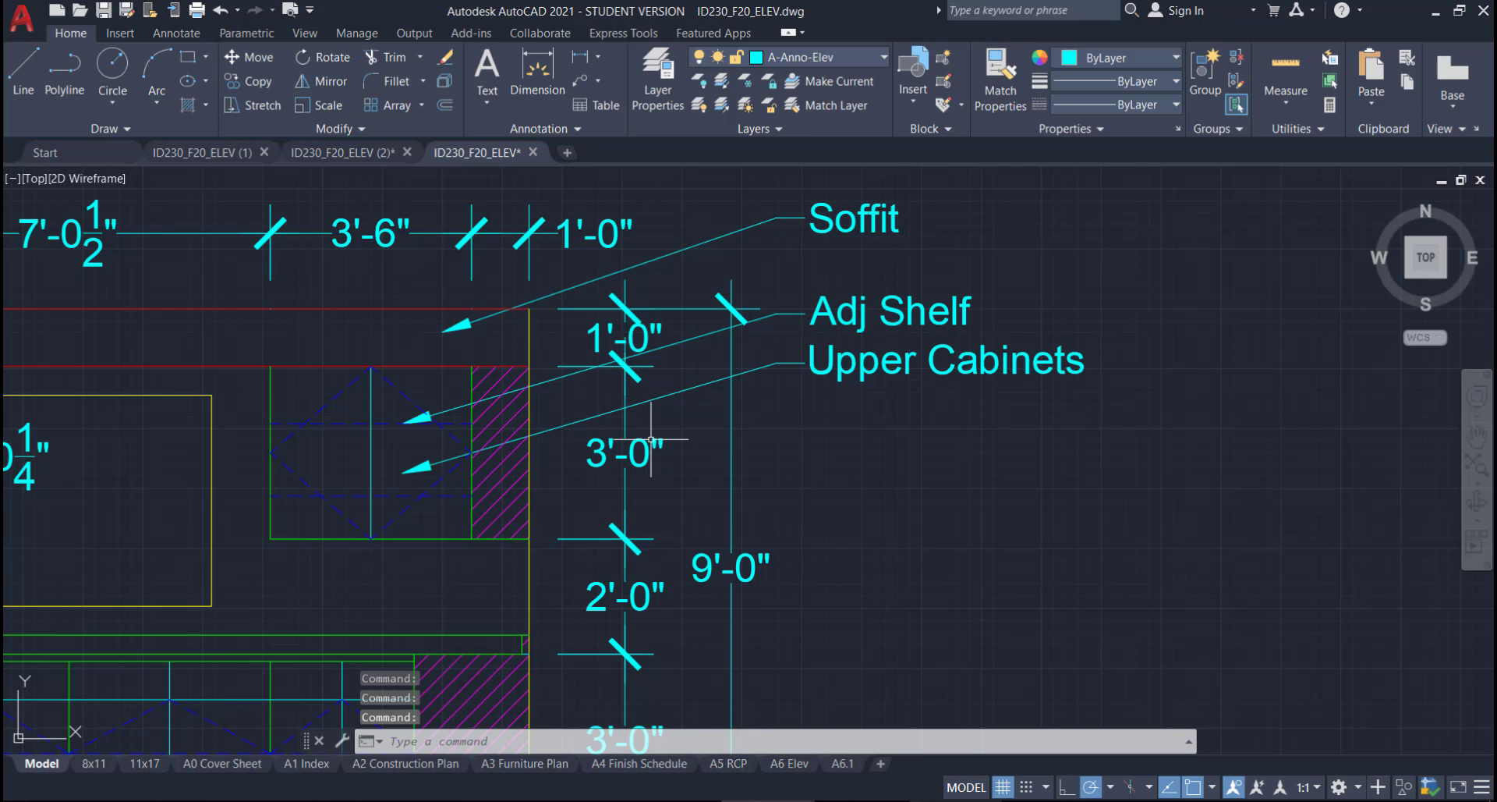
- Copy the Upper Cabinets leader straight down so the copy's arrowhead lies on the open wall below the right upper cabinet
middle_click_drag(659, 450, 804, 387)
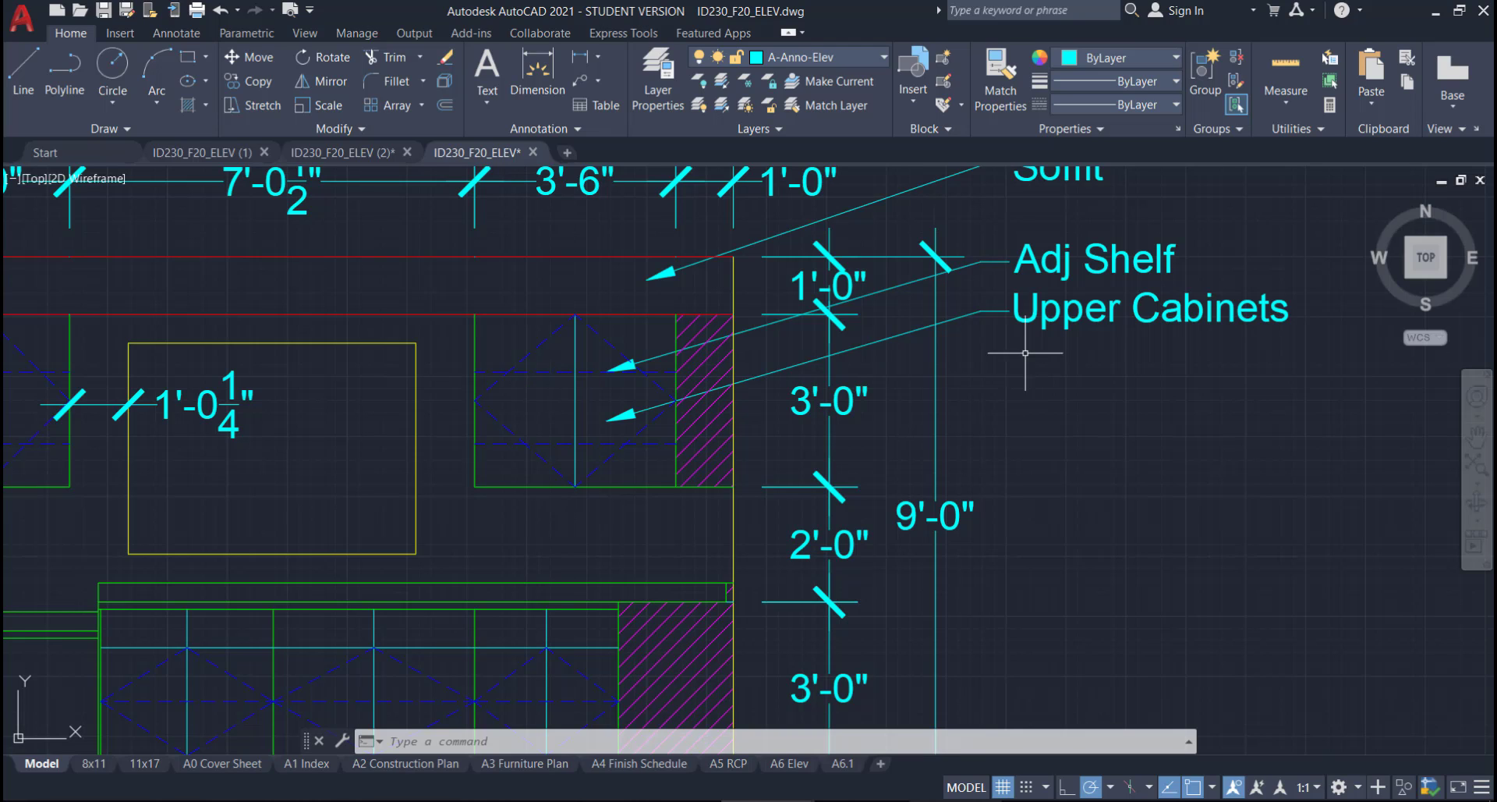
left_click(1052, 341)
left_click(958, 269)
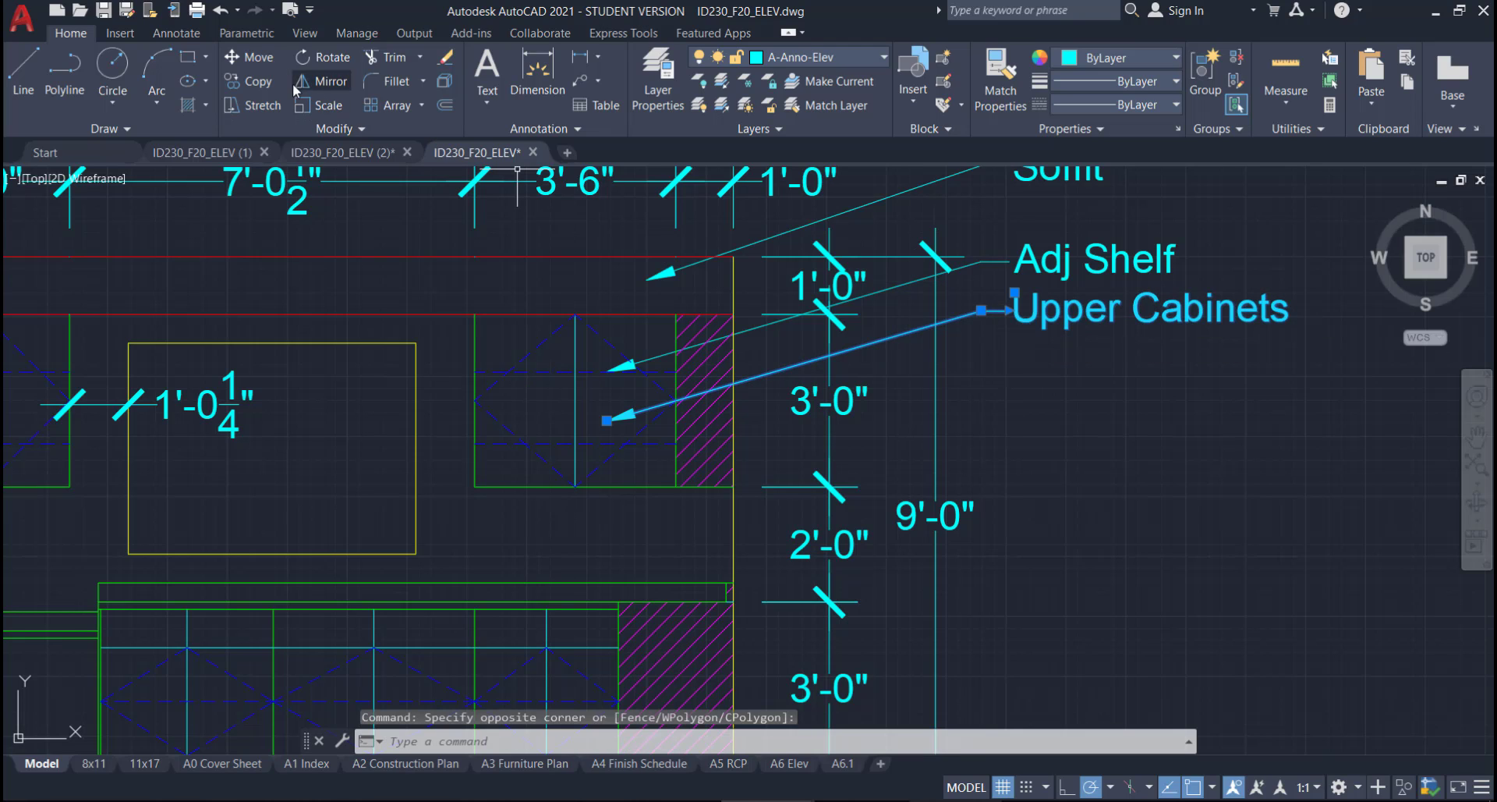
type("co")
key("space")
left_click(1042, 395)
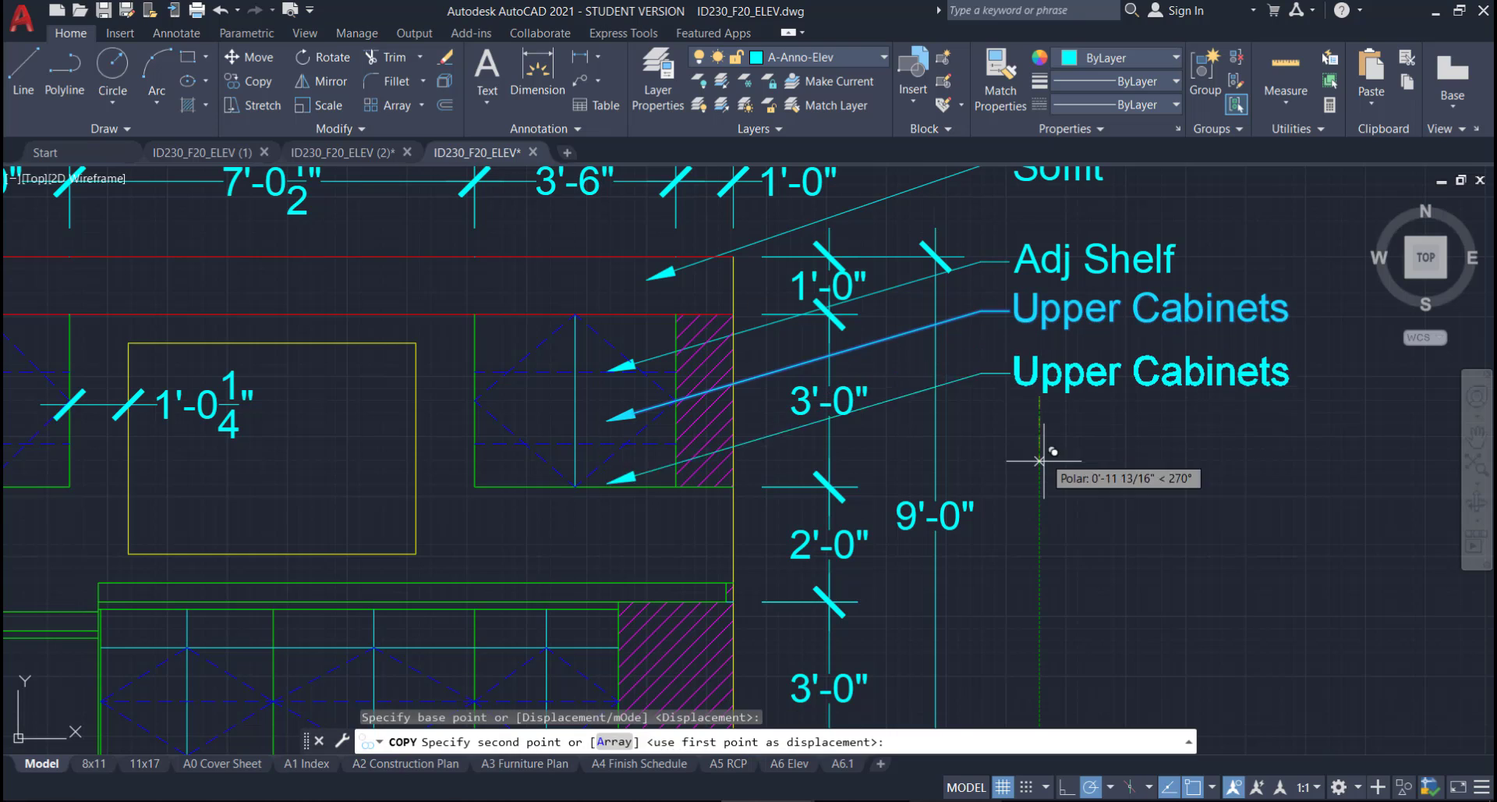
left_click(1039, 509)
key("Escape")
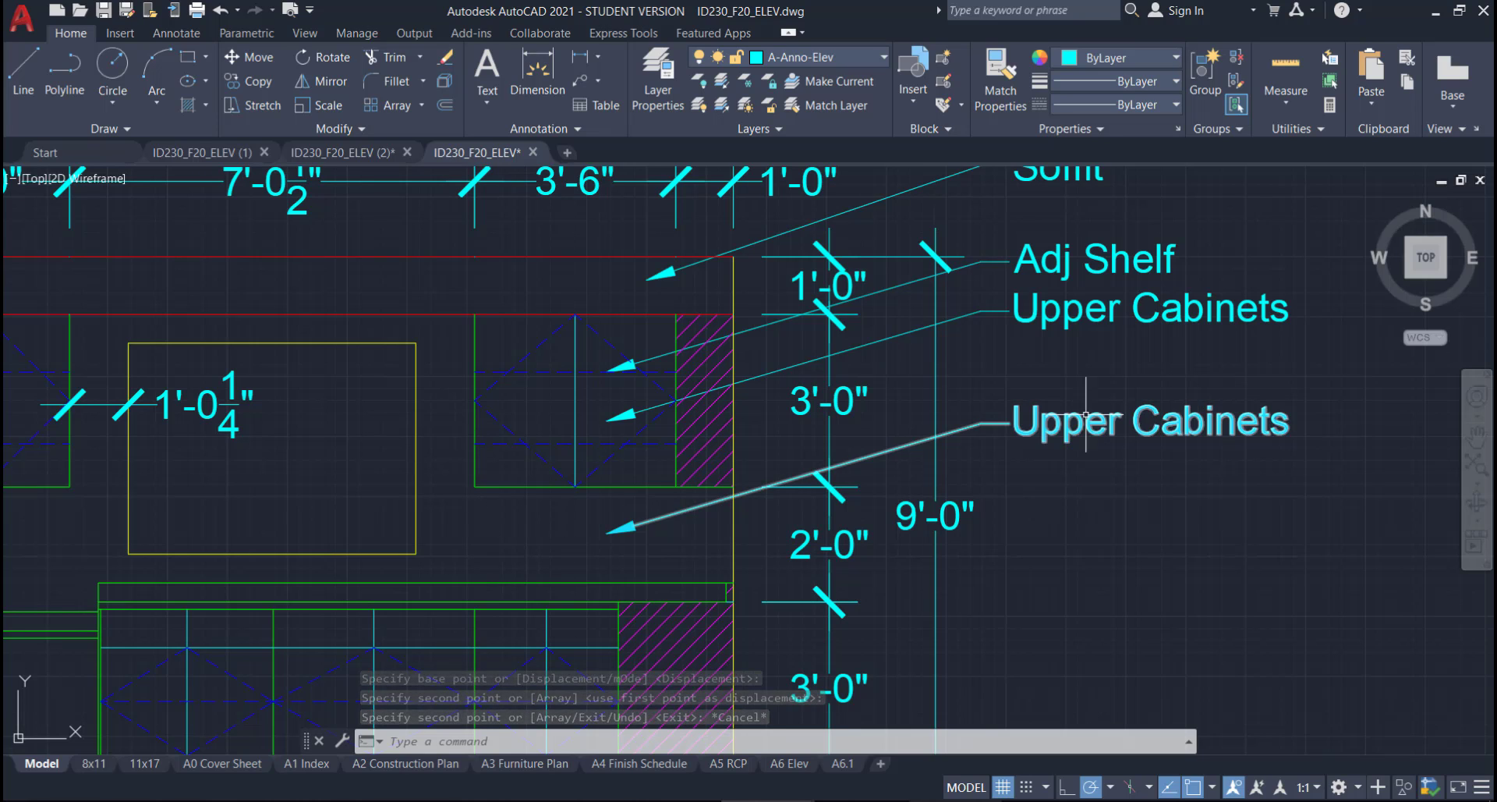
- Replace the text of the lower Upper Cabinets leader with "Painted Wall"
double_click(1014, 423)
left_click_drag(1269, 425, 992, 429)
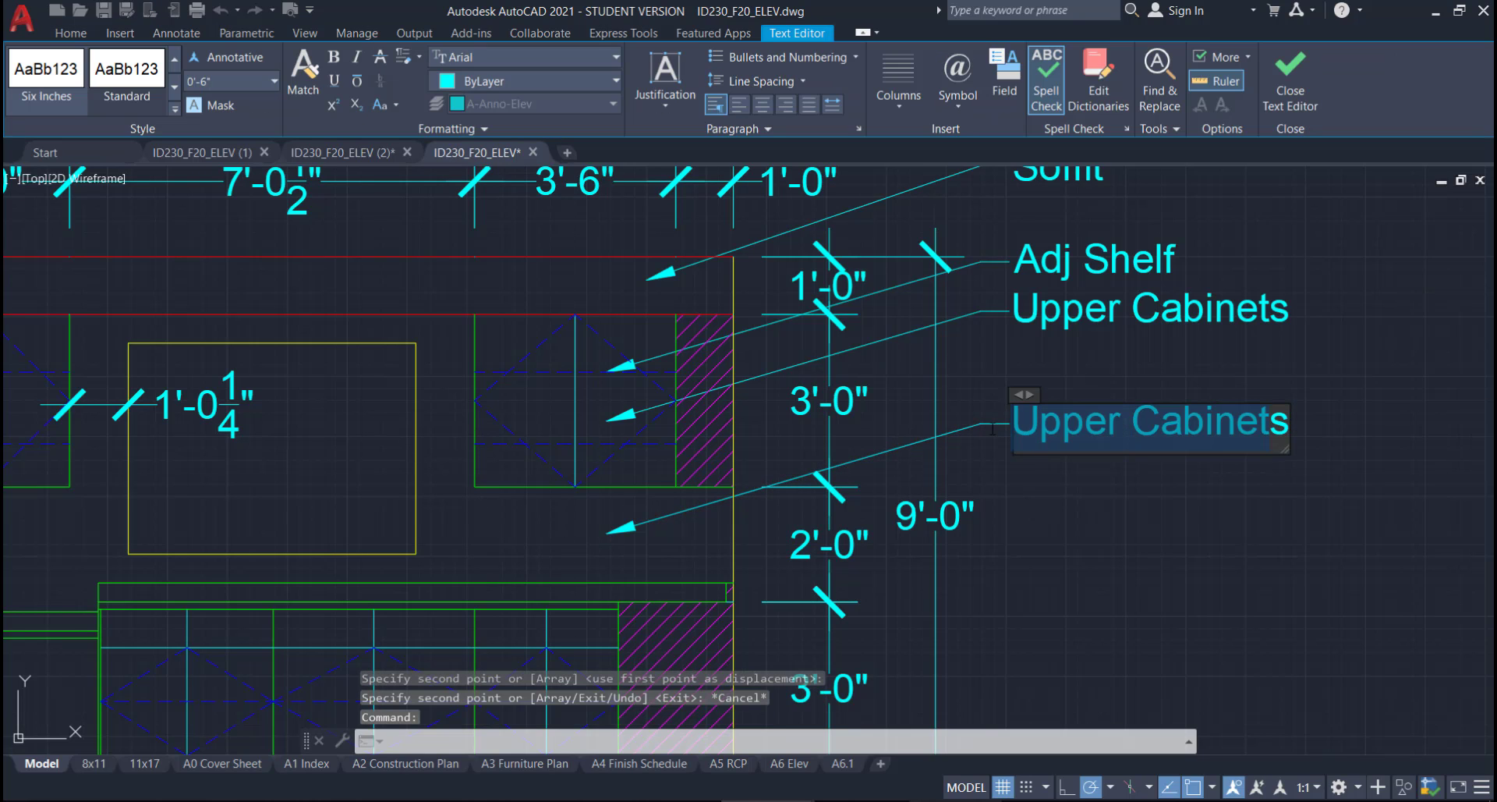
key("Delete")
key("Delete")
type("Painte")
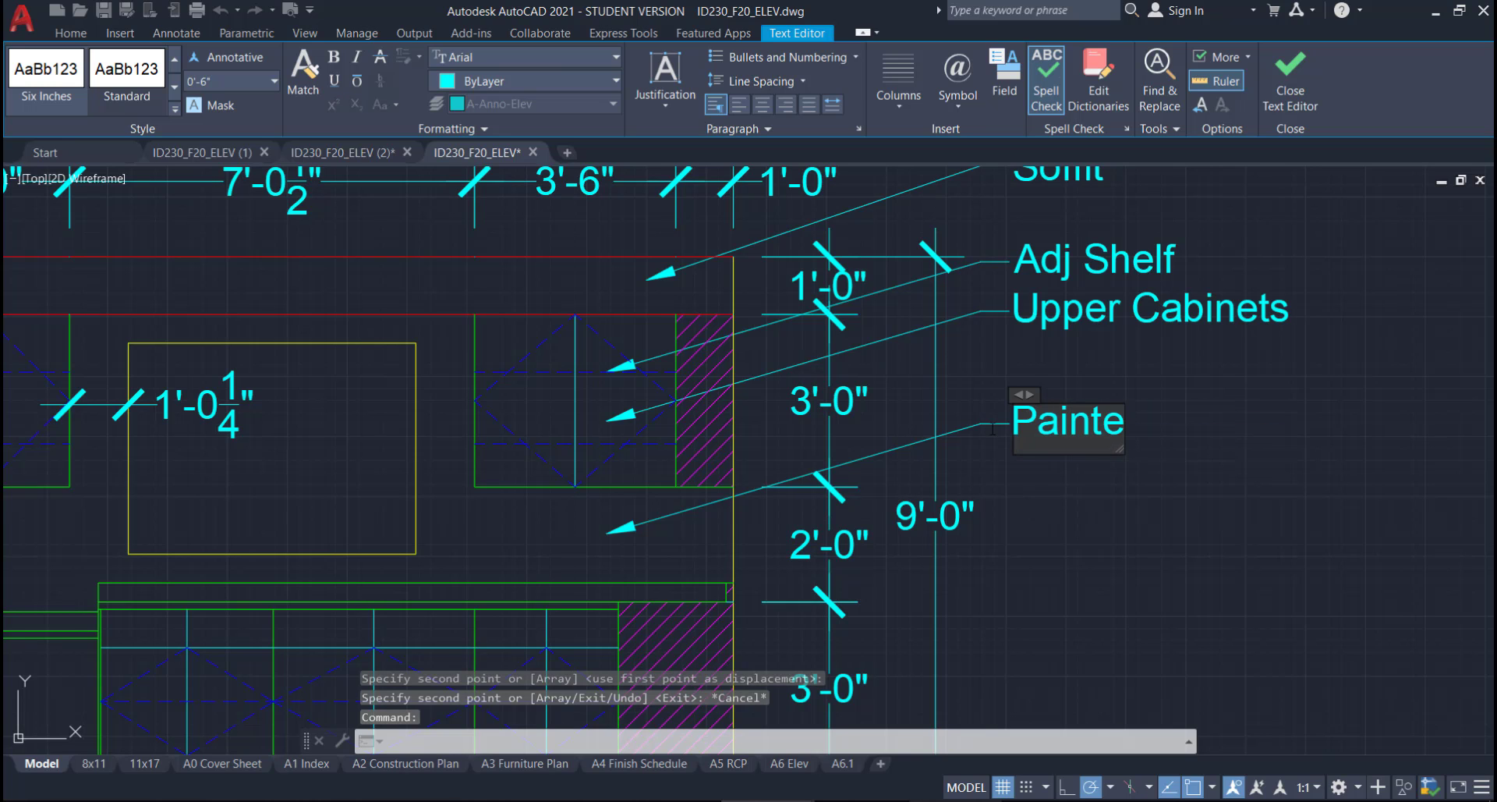
type("d Wall")
left_click(1020, 485)
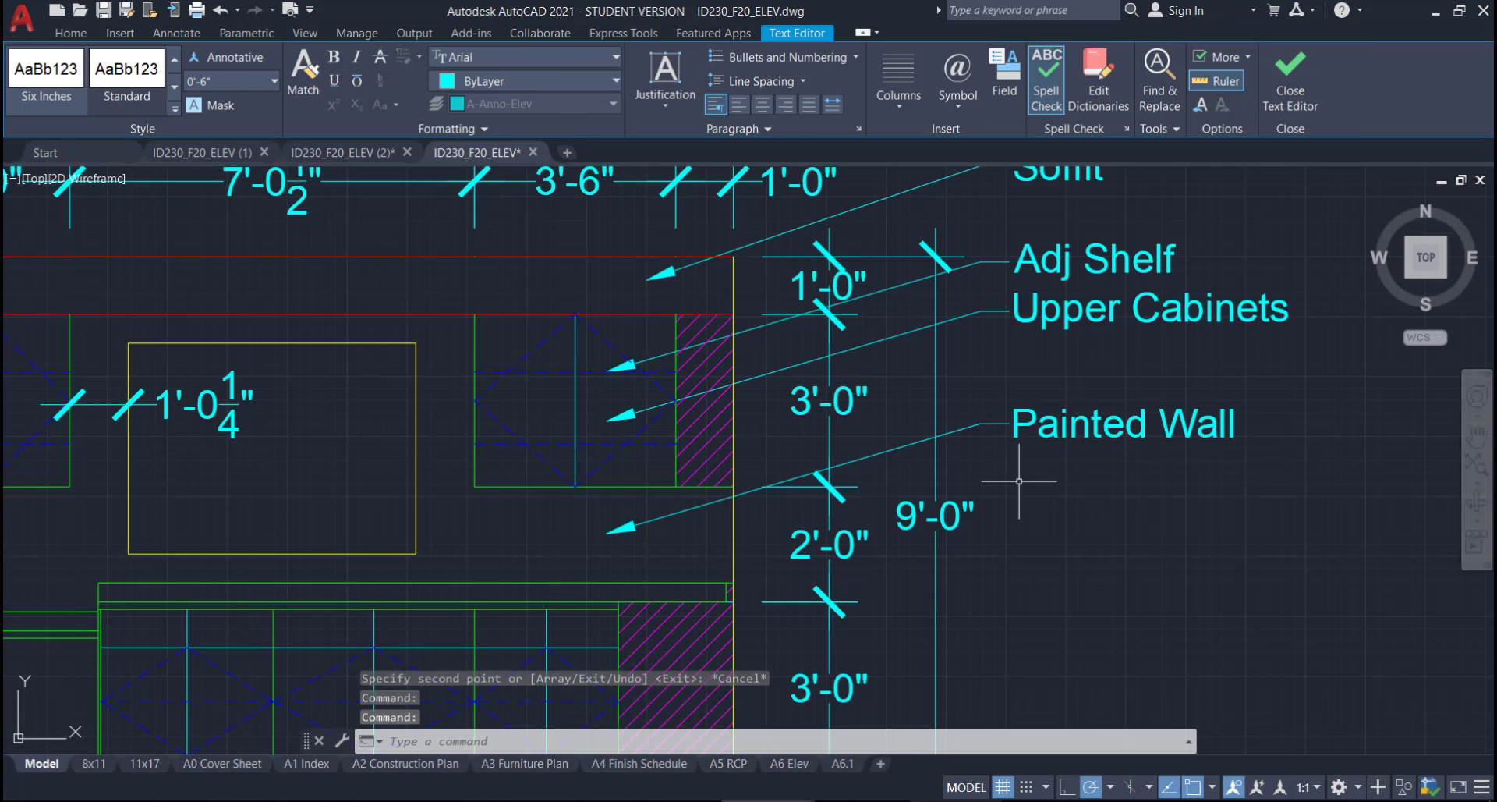
- Copy the Painted Wall leader straight down by about 9 inches, just above the countertop backsplash
middle_click_drag(1095, 475, 1094, 349)
left_click(1055, 346)
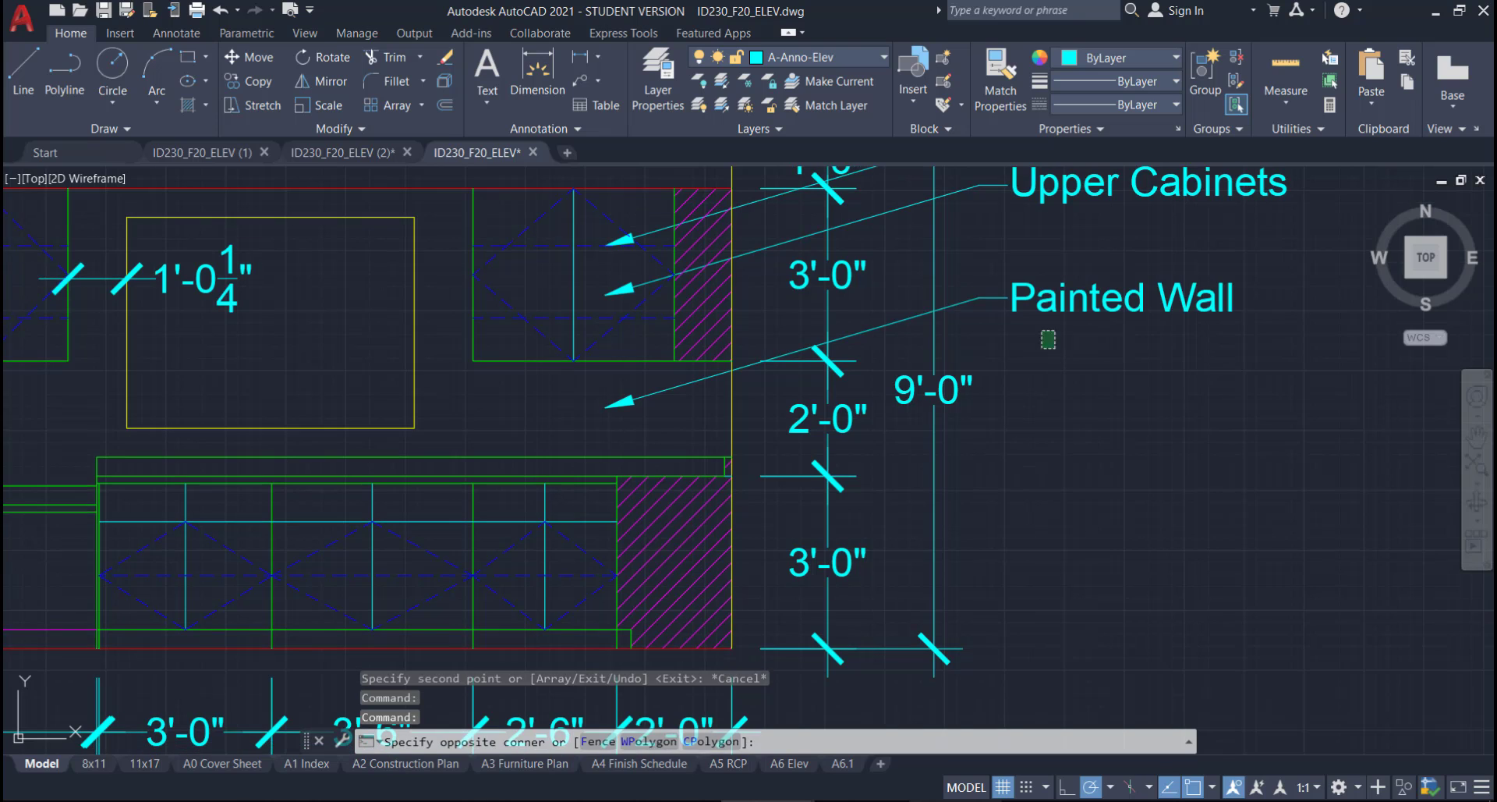
left_click(983, 274)
left_click(1101, 345)
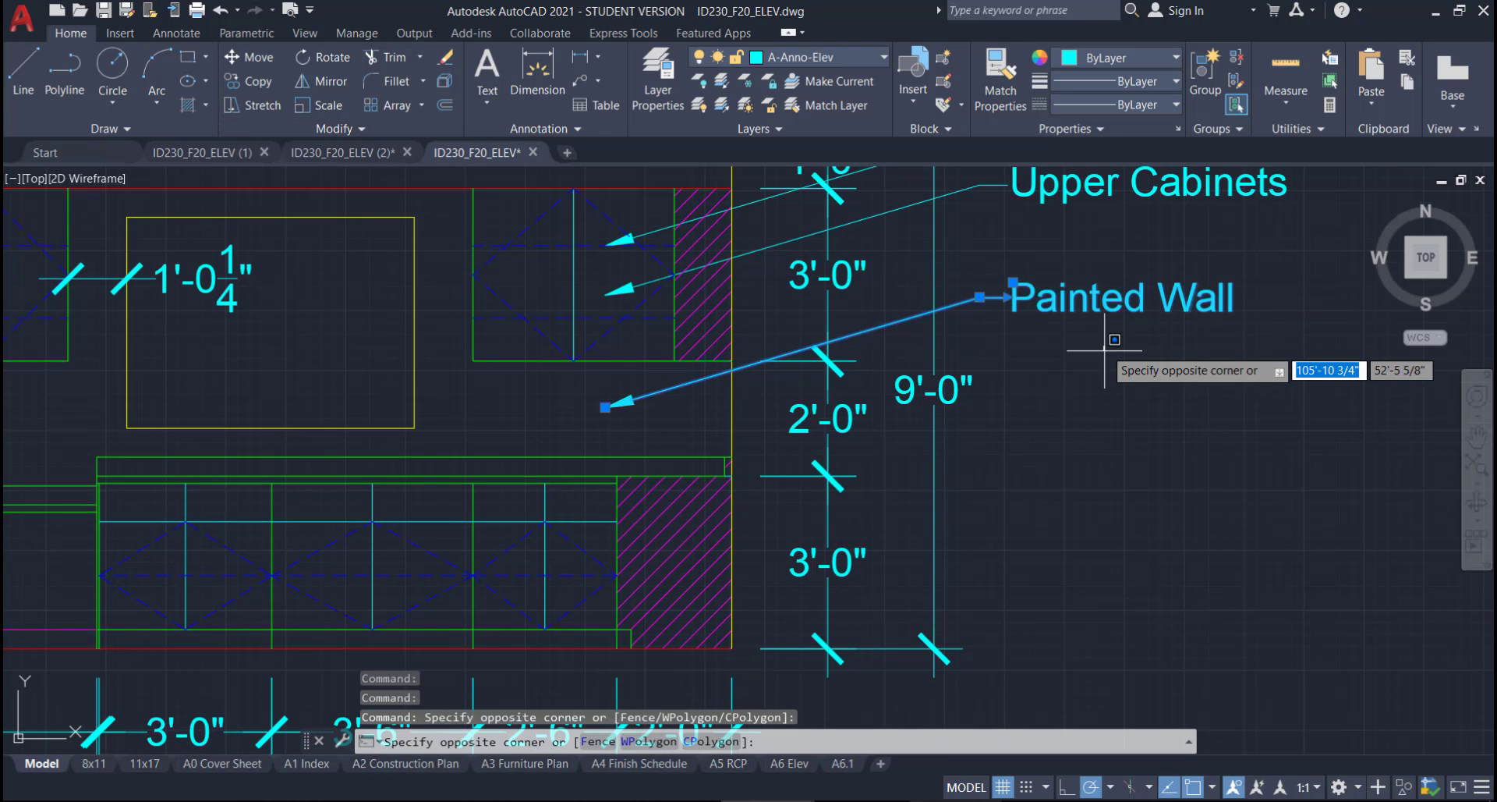
left_click(1087, 395)
left_click(247, 81)
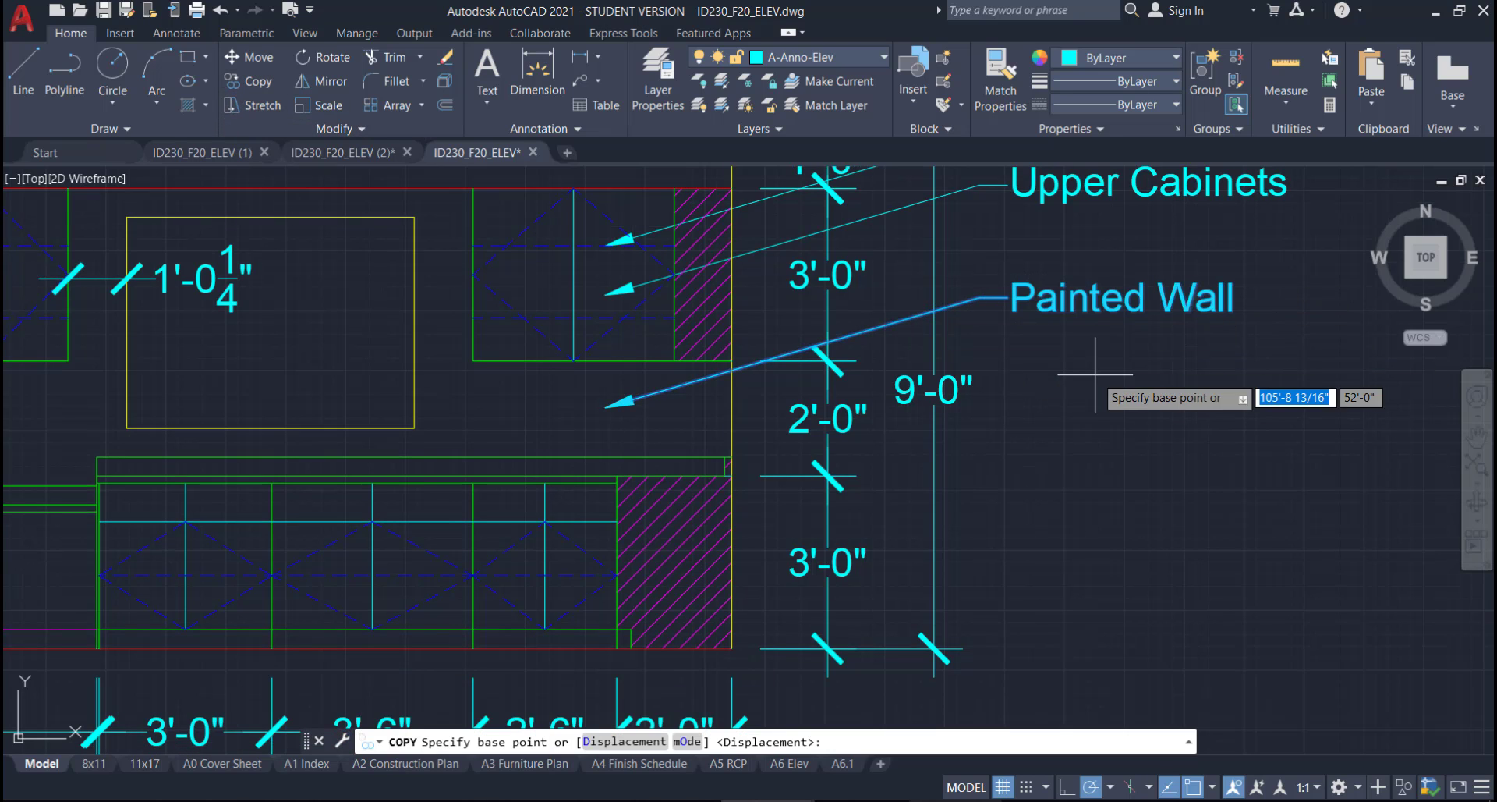
left_click(1082, 349)
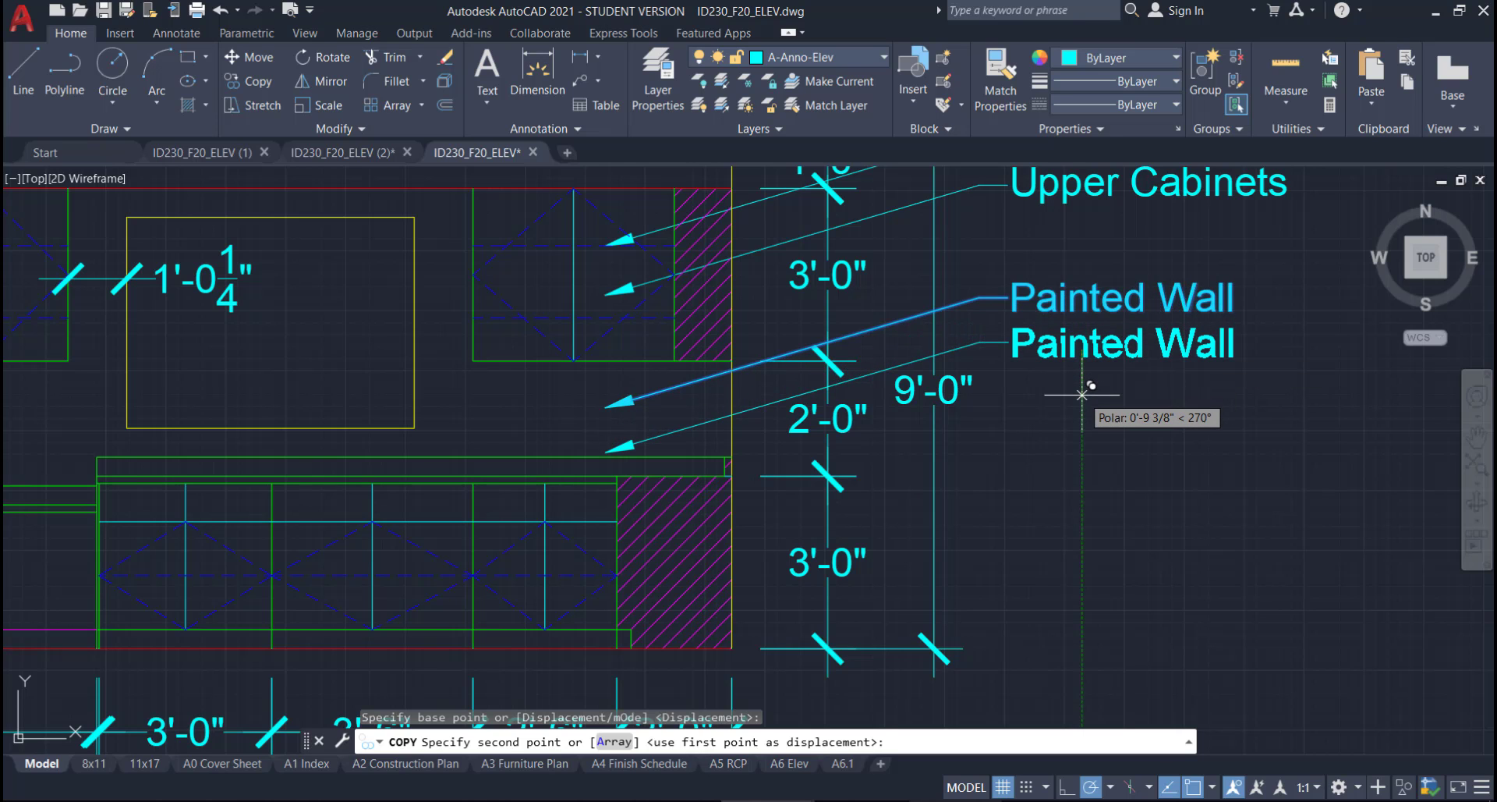
key("Escape")
- Stretch the lower Painted Wall leader's arrowhead down and farther left into the narrow backsplash band above the base cabinets
scroll(655, 434, "up", 4)
left_click(652, 436)
left_click(601, 468)
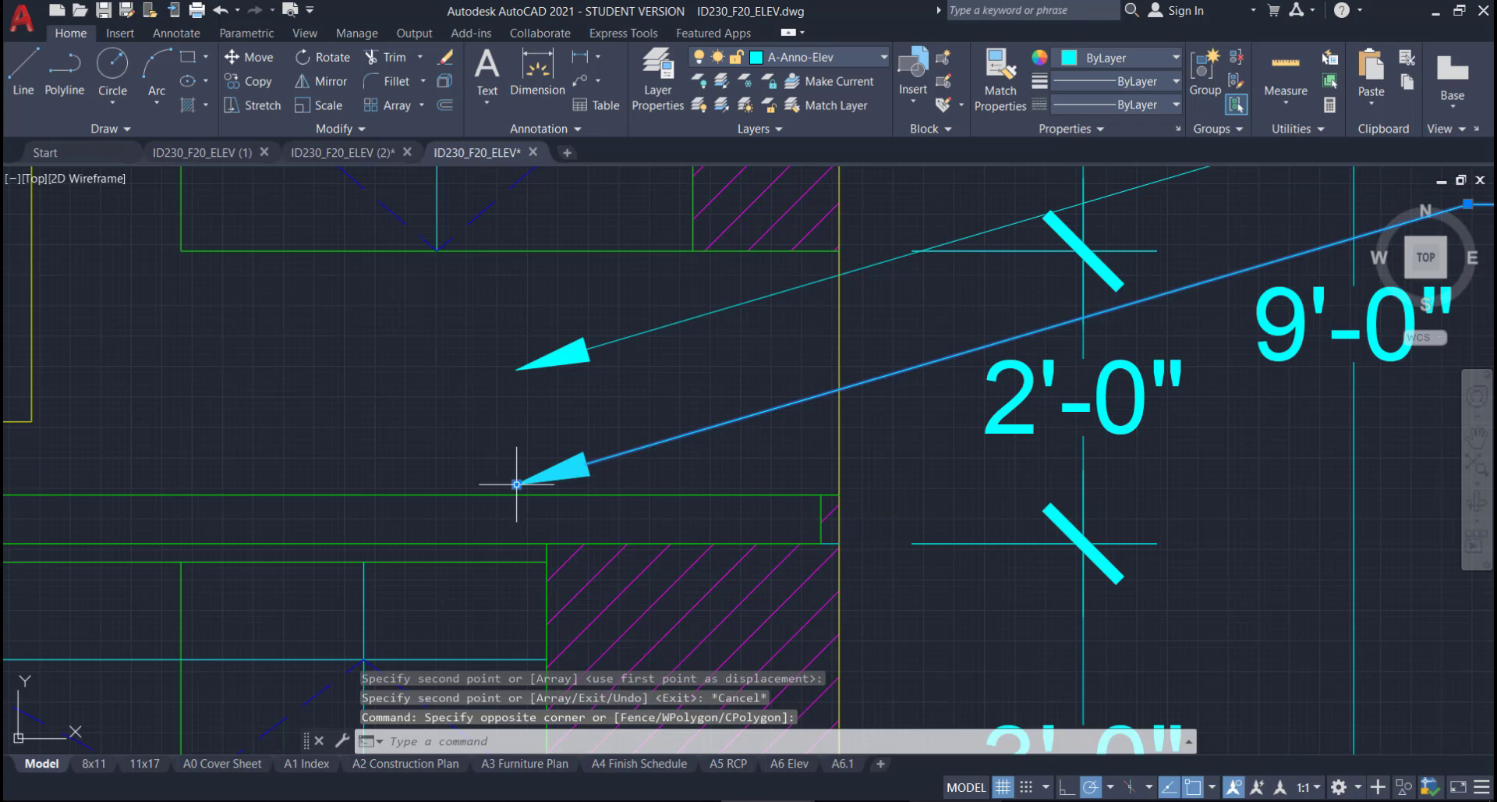
left_click(517, 484)
left_click(226, 519)
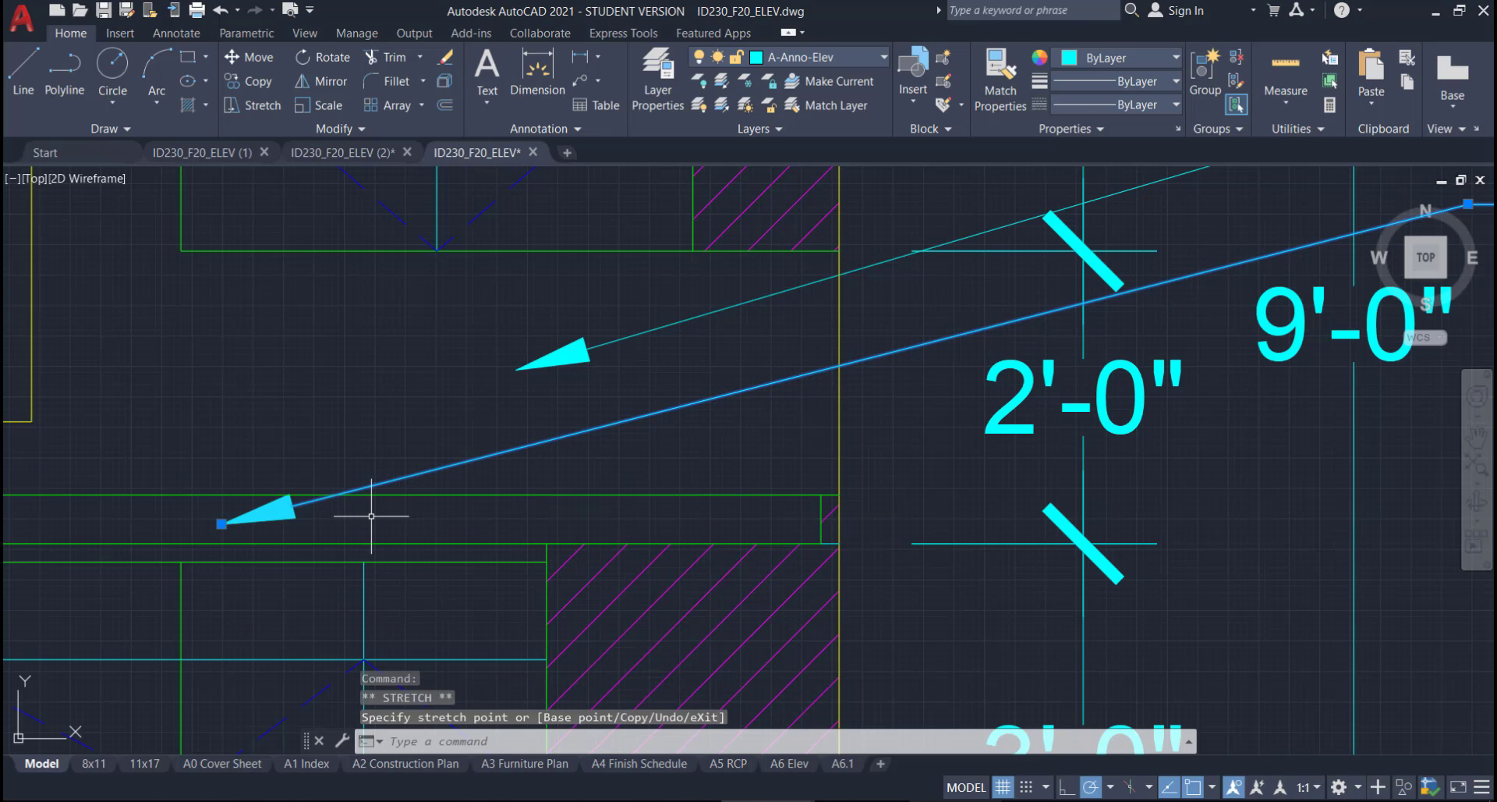
key("Escape")
- Replace the text of the lower Painted Wall leader with 4" Backsplash
scroll(866, 442, "down", 3)
middle_click_drag(956, 433, 889, 400)
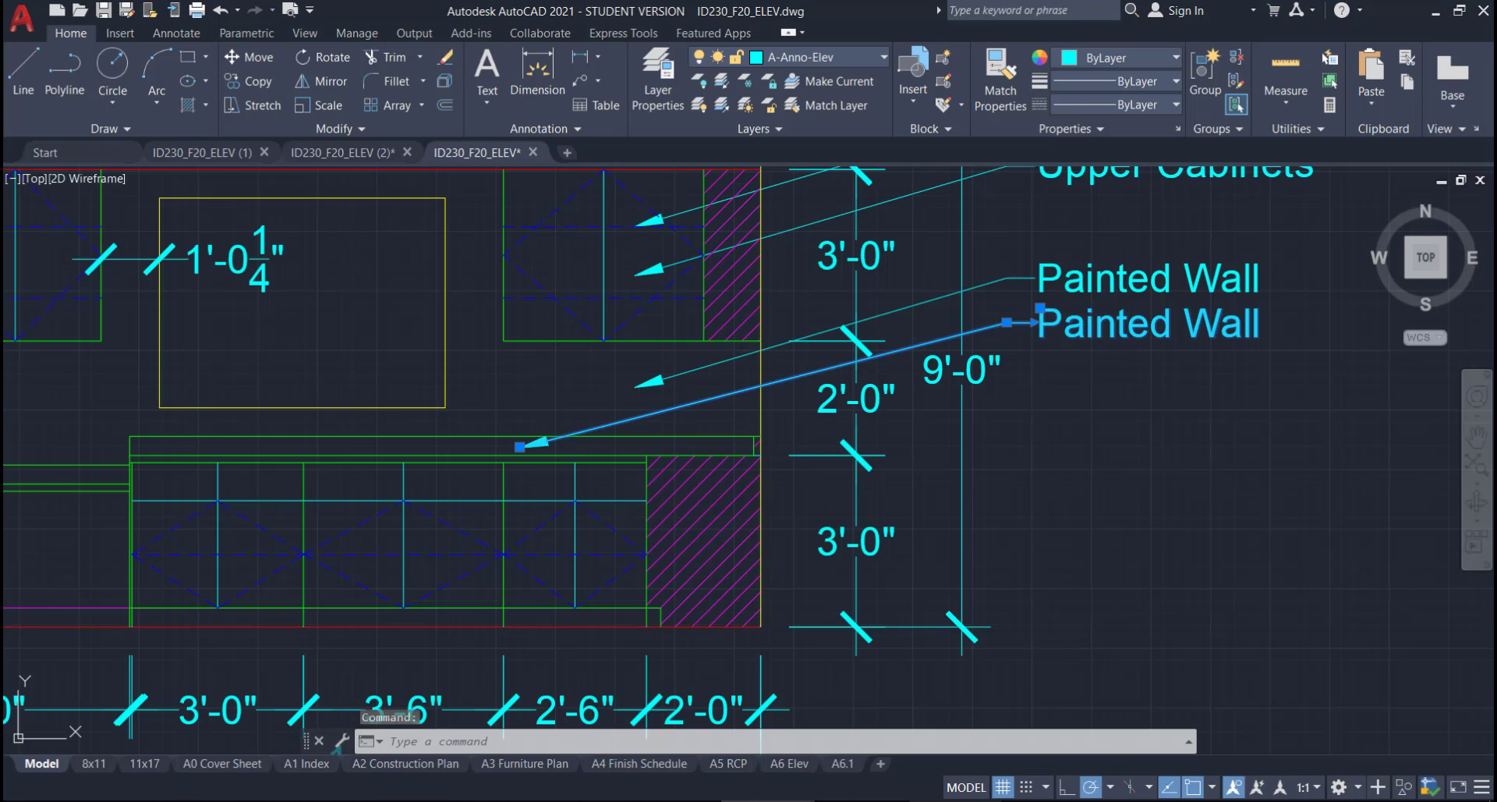
double_click(1244, 326)
left_click_drag(1244, 326, 1022, 329)
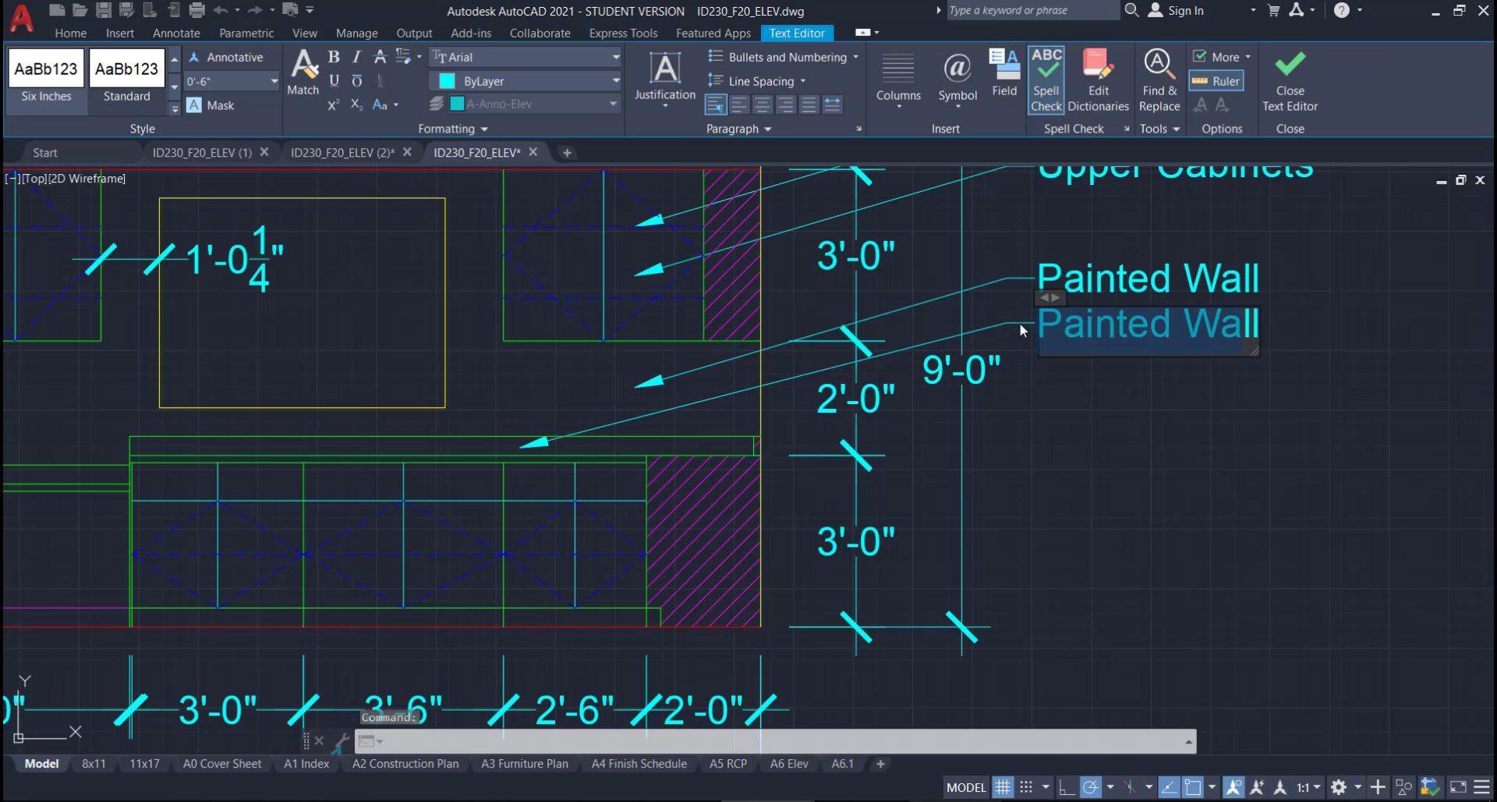
key("BackSpace")
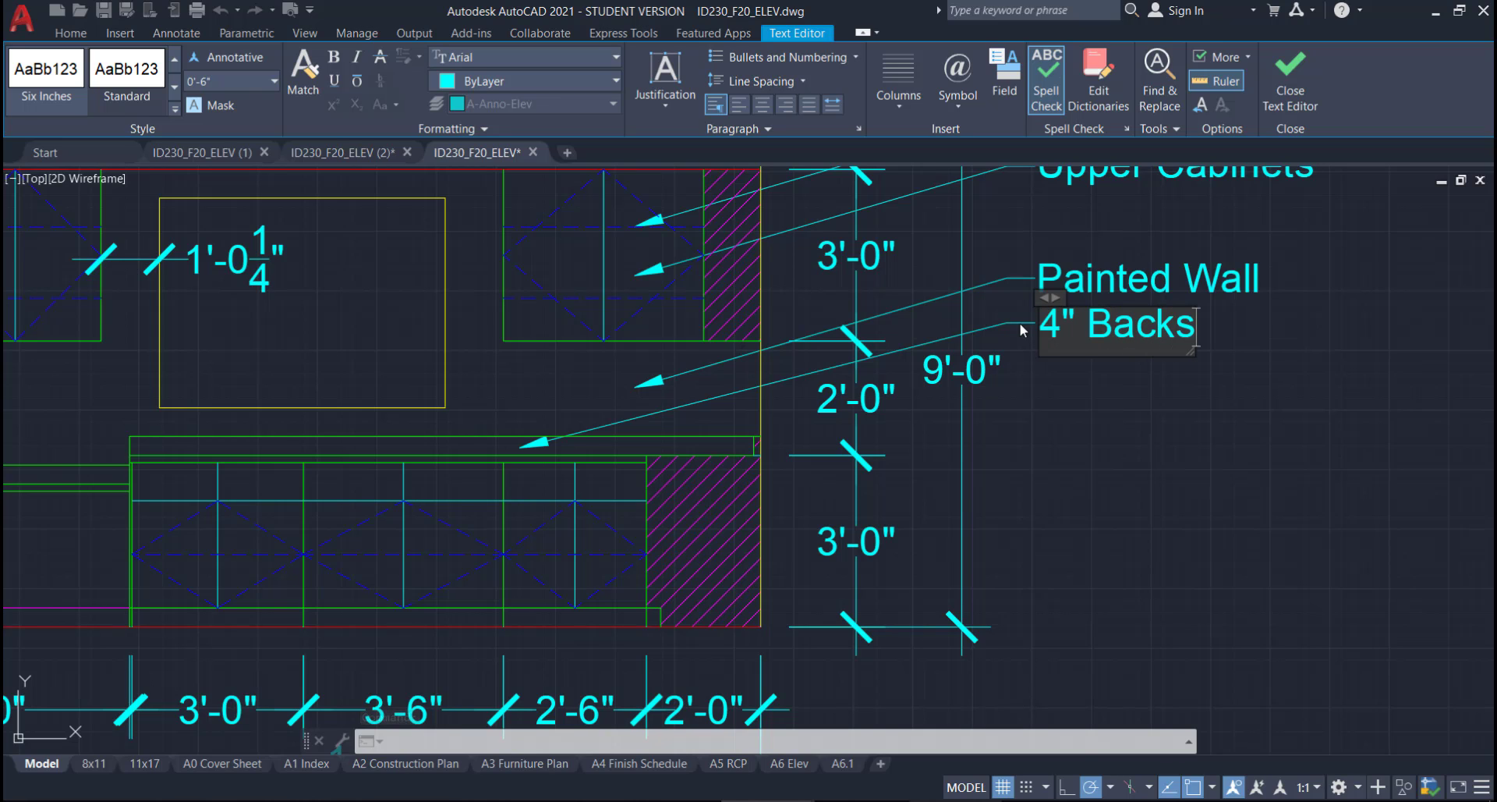
left_click(1074, 427)
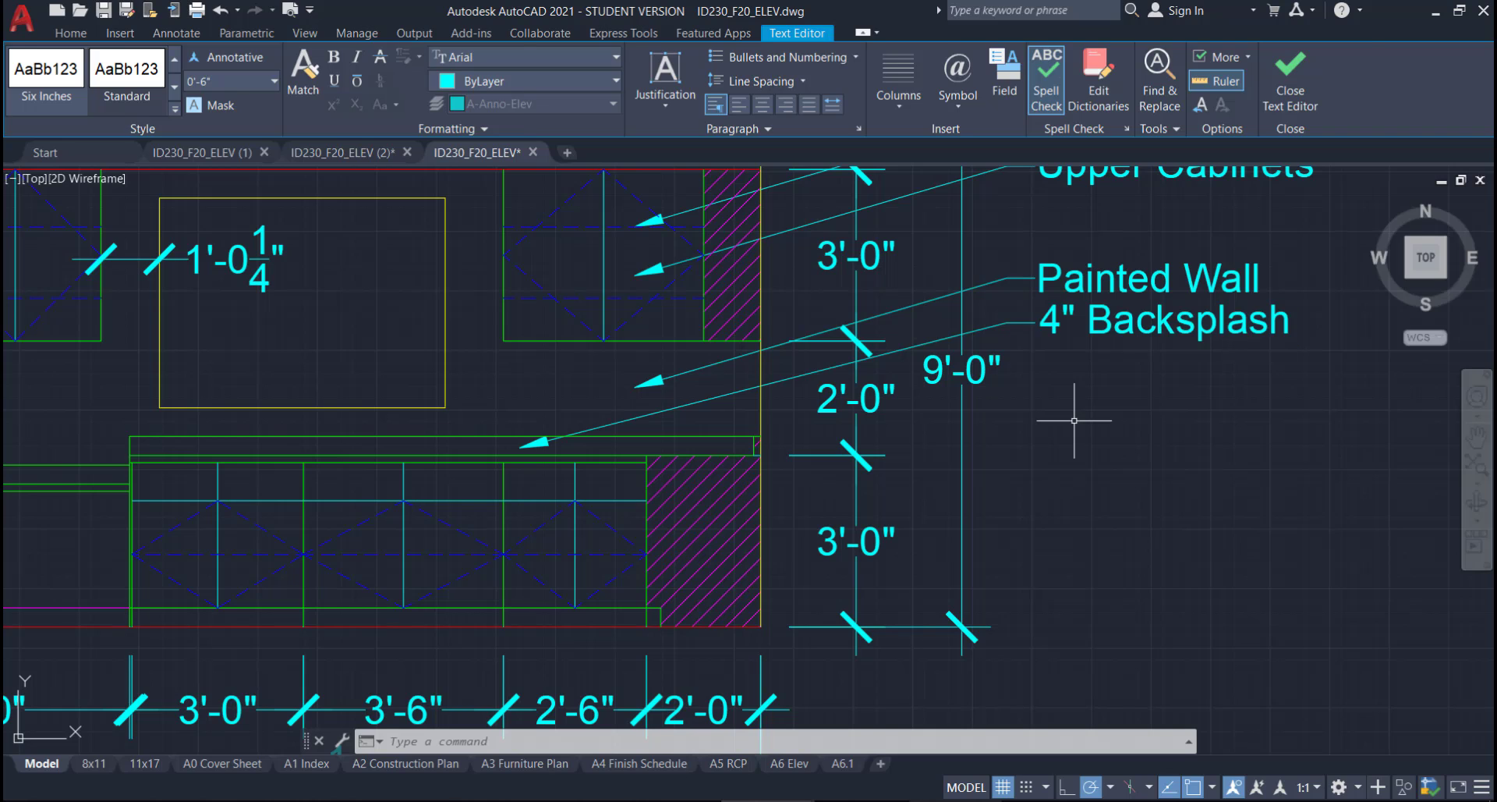
- Copy the 4" Backsplash leader straight down by about 1'-9" so the copy's arrowhead lies within the base cabinets
left_click(1061, 363)
left_click(1021, 300)
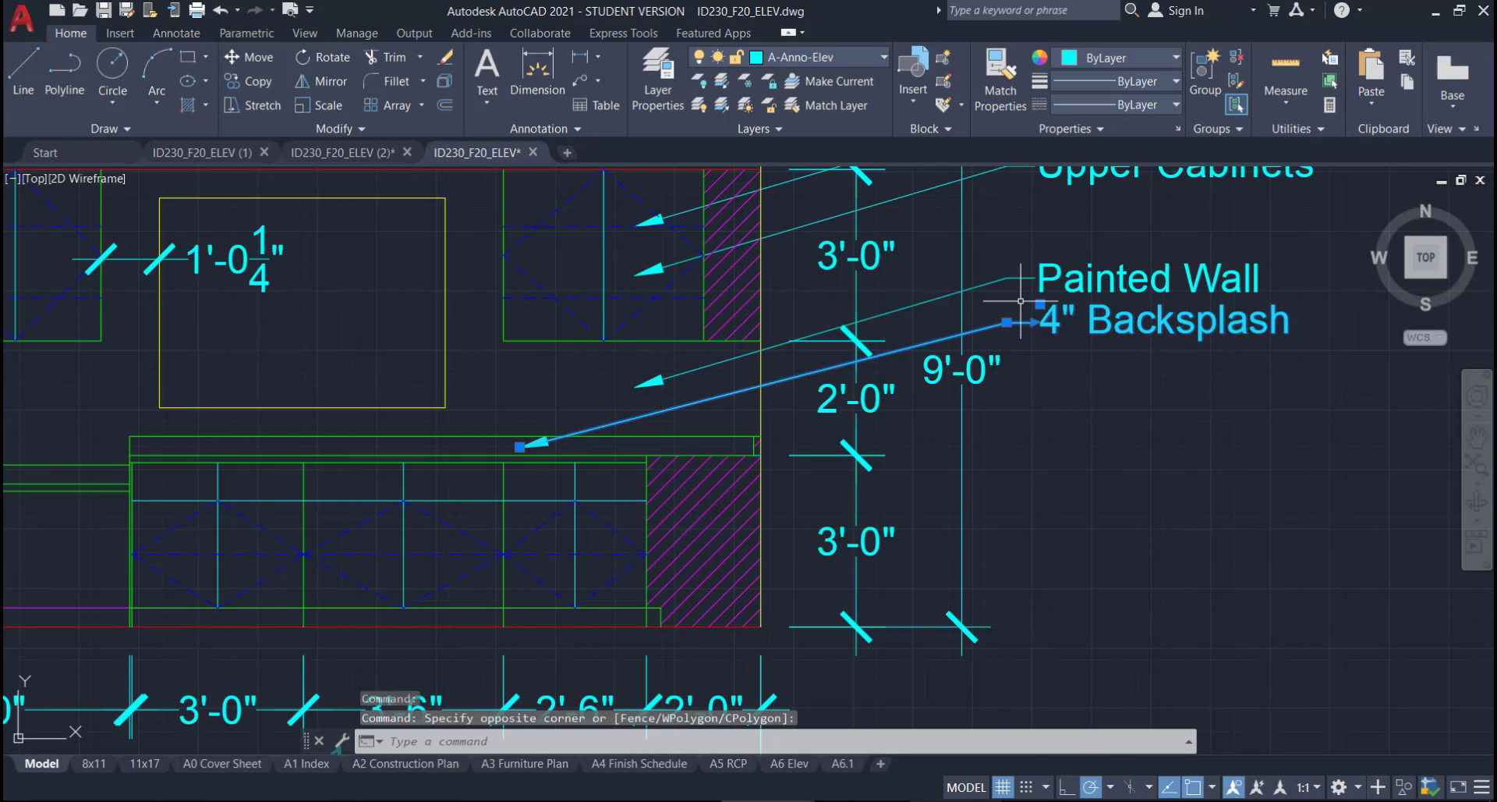
left_click(270, 83)
left_click(1099, 349)
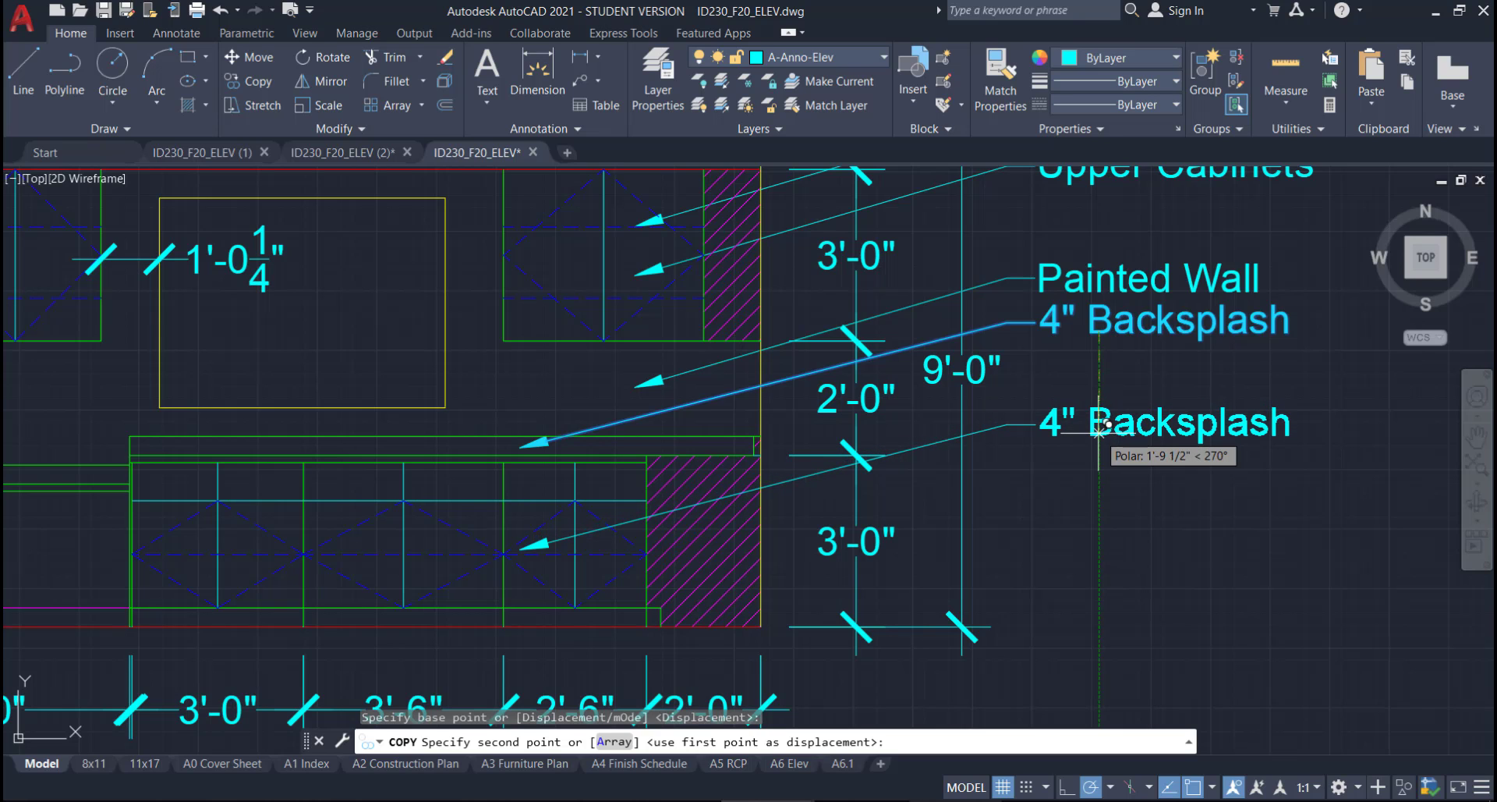
left_click(1099, 429)
key("Escape")
scroll(656, 521, "up", 2)
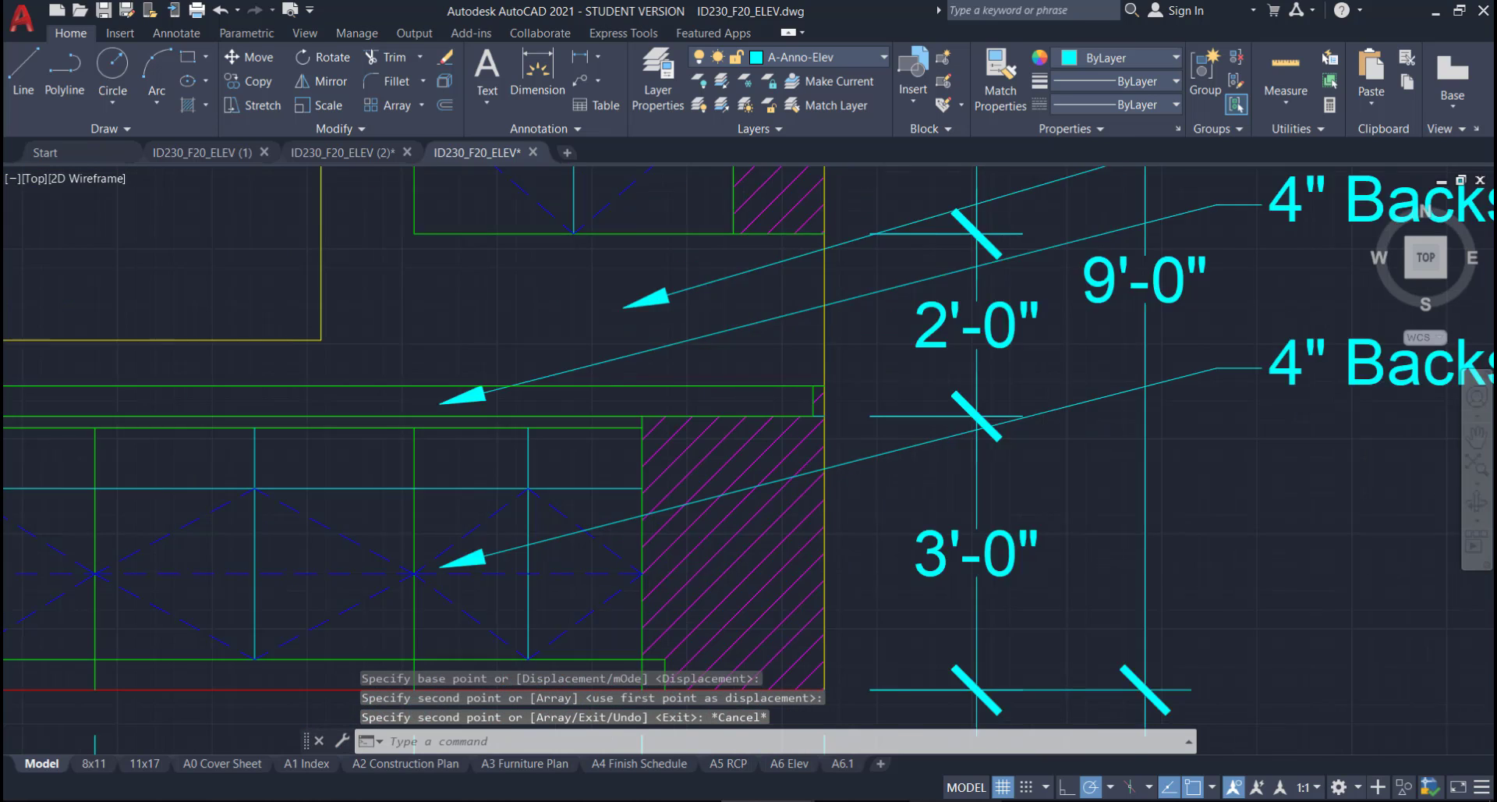
- Stretch the arrowhead of the lower 4" Backsplash leader up and to the right, into the rightmost base cabinet
scroll(639, 524, "up", 2)
left_click(574, 524)
left_click(443, 532)
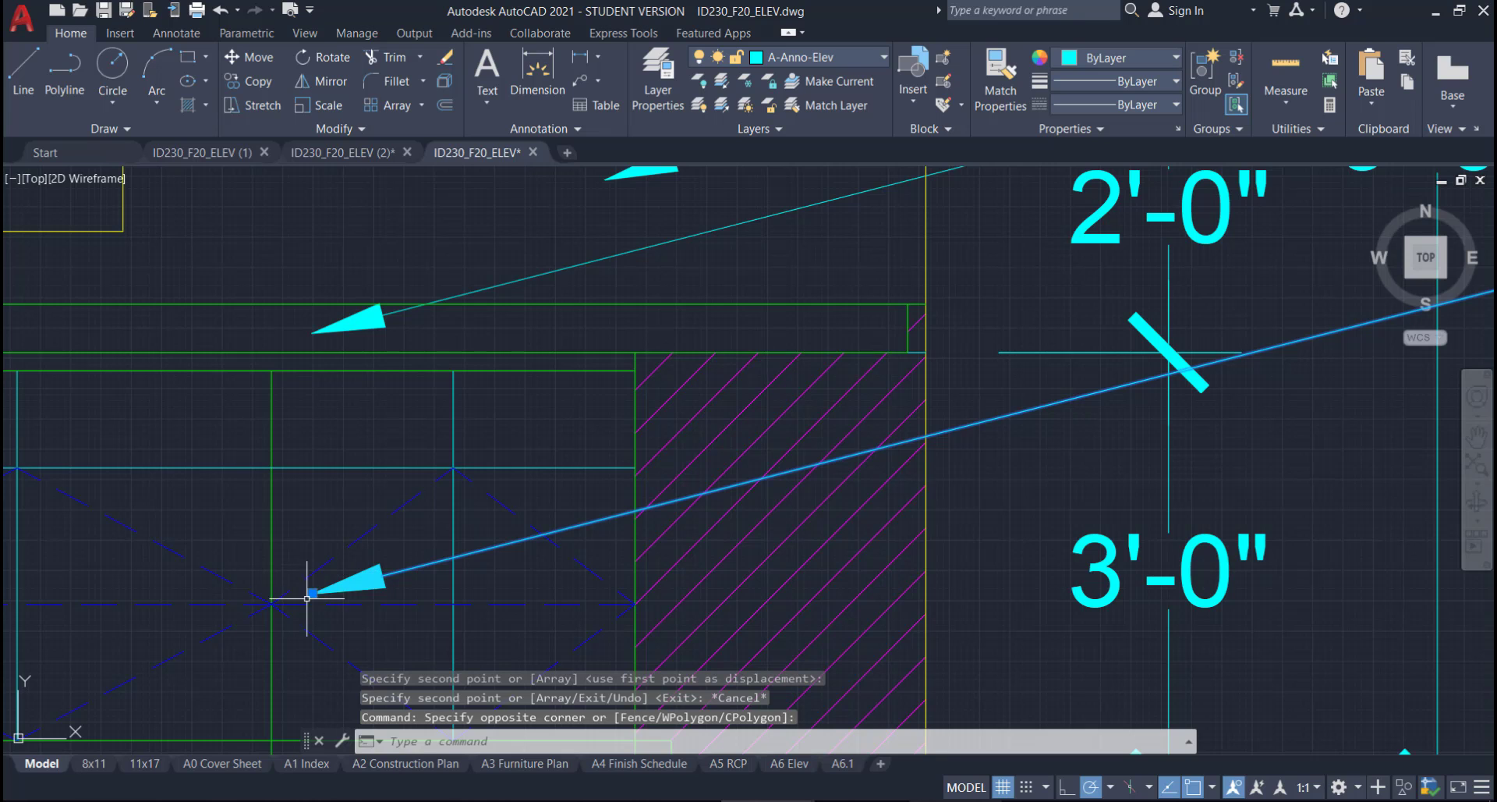
left_click(312, 593)
scroll(586, 509, "up", 2)
left_click(535, 515)
key("Escape")
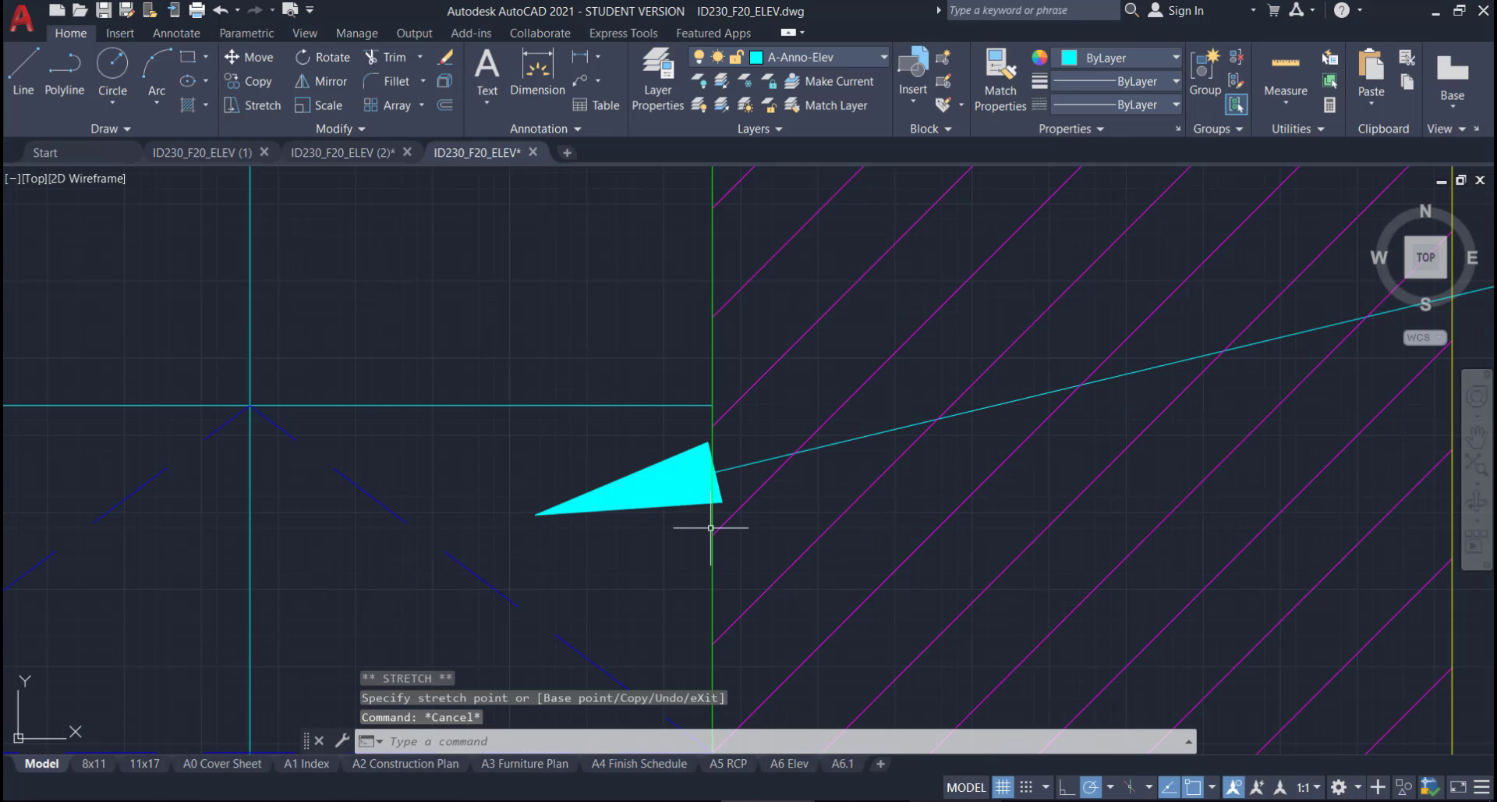
- Replace the text of the lower 4" Backsplash leader with Base Cabinets
scroll(752, 527, "down", 3)
middle_click_drag(1219, 464, 802, 452)
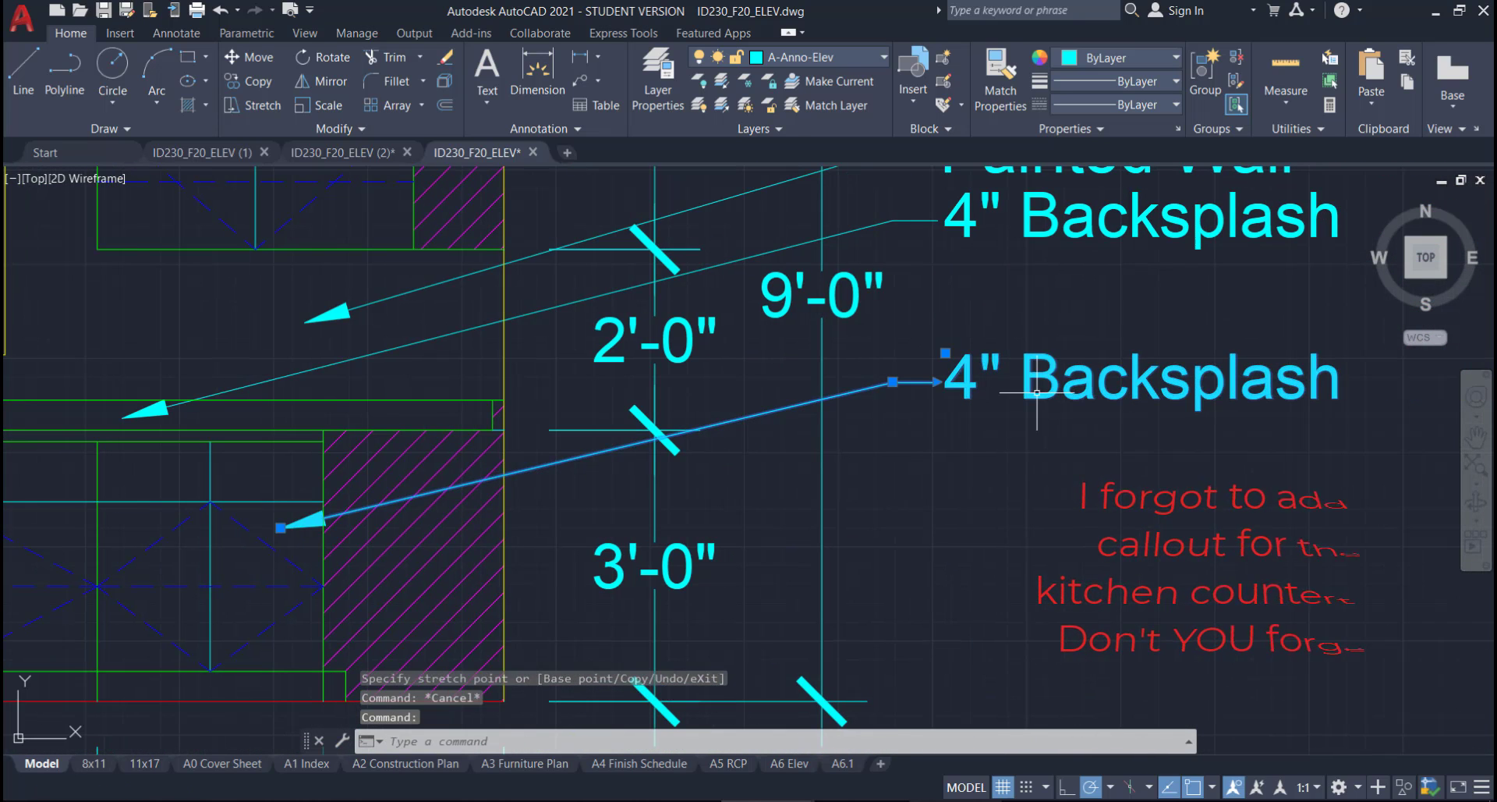
double_click(963, 371)
left_click_drag(1308, 382, 933, 363)
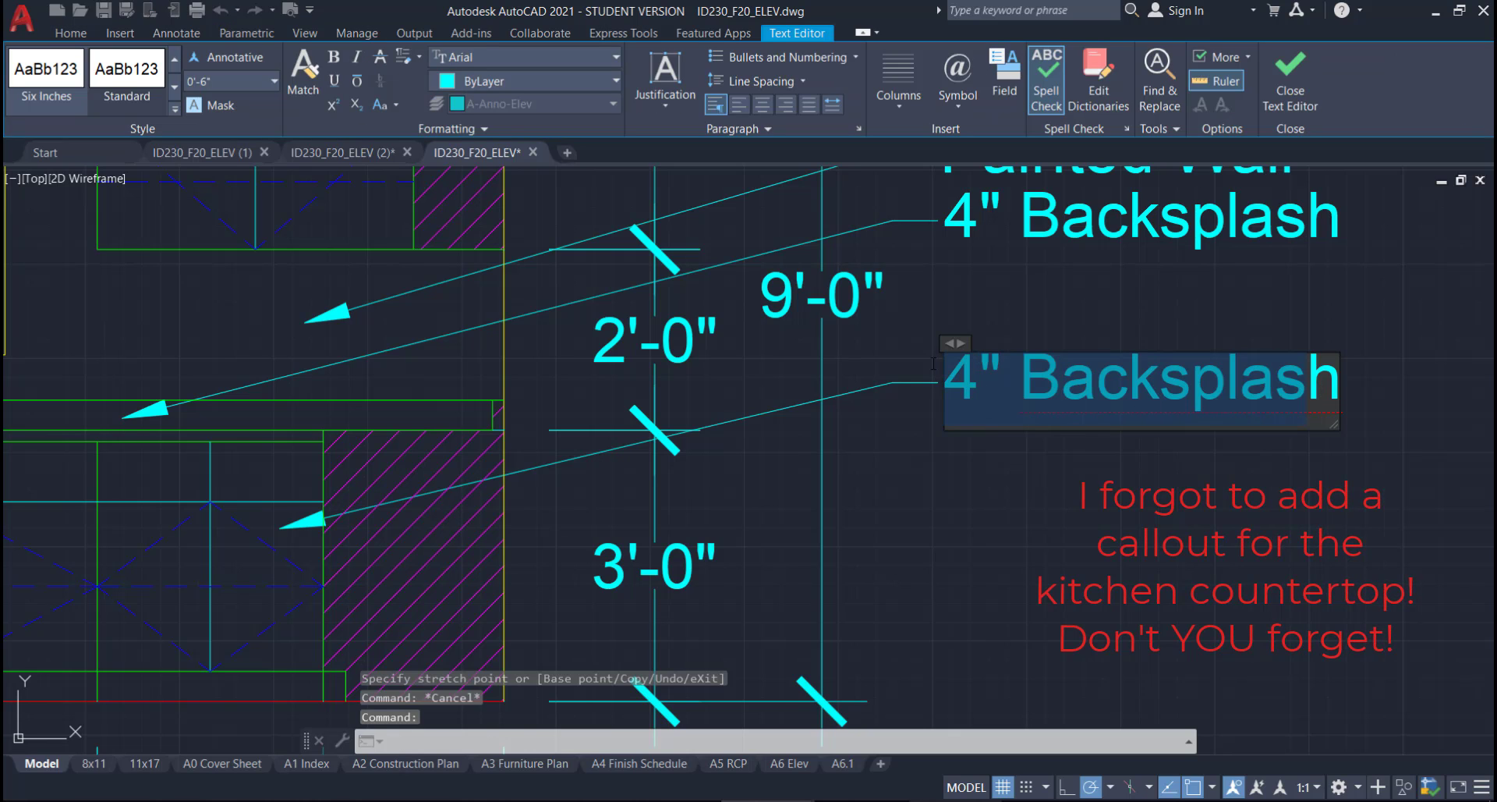
key("BackSpace")
type("Base")
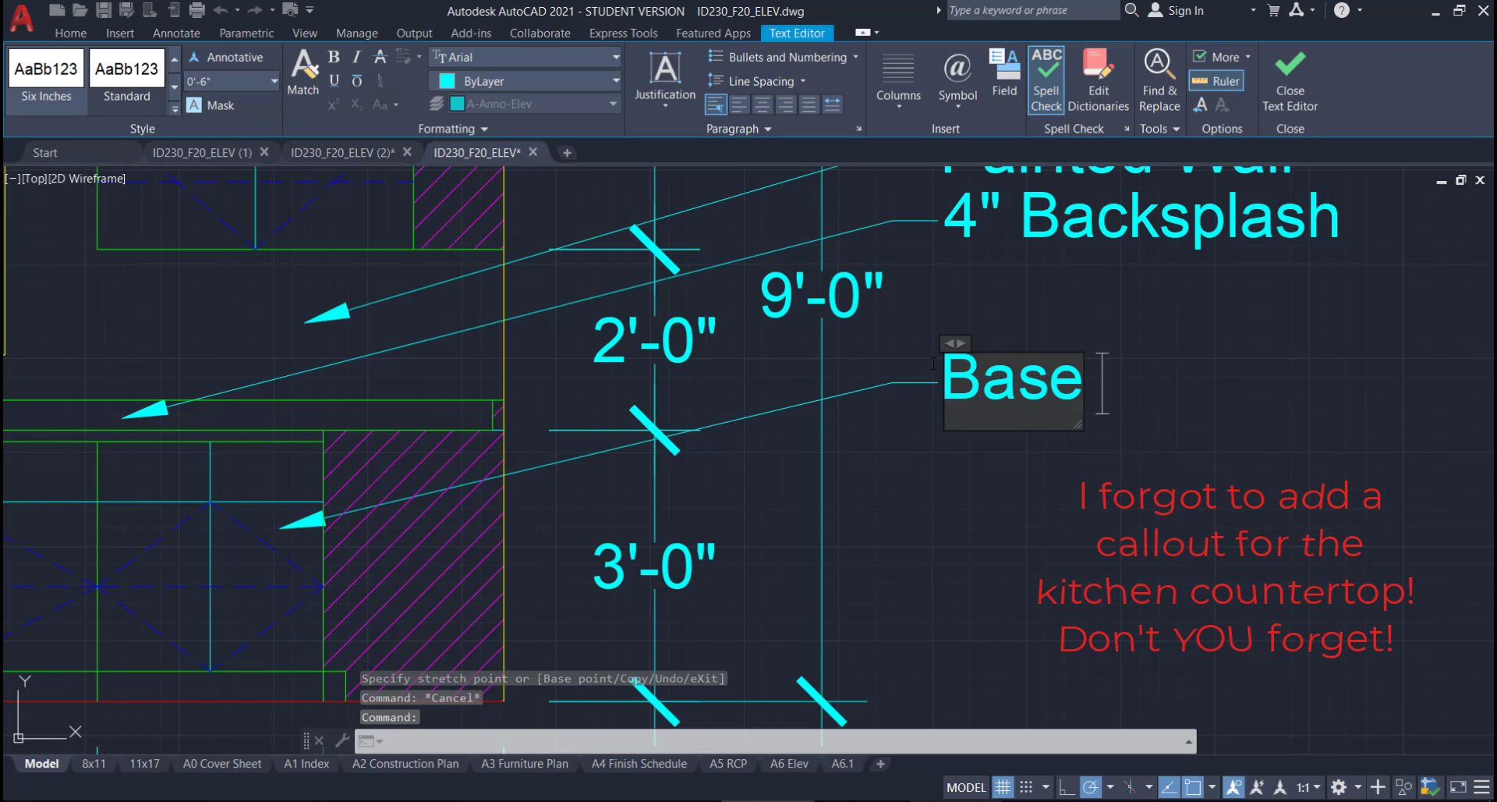
type(" Cabinets")
left_click(934, 363)
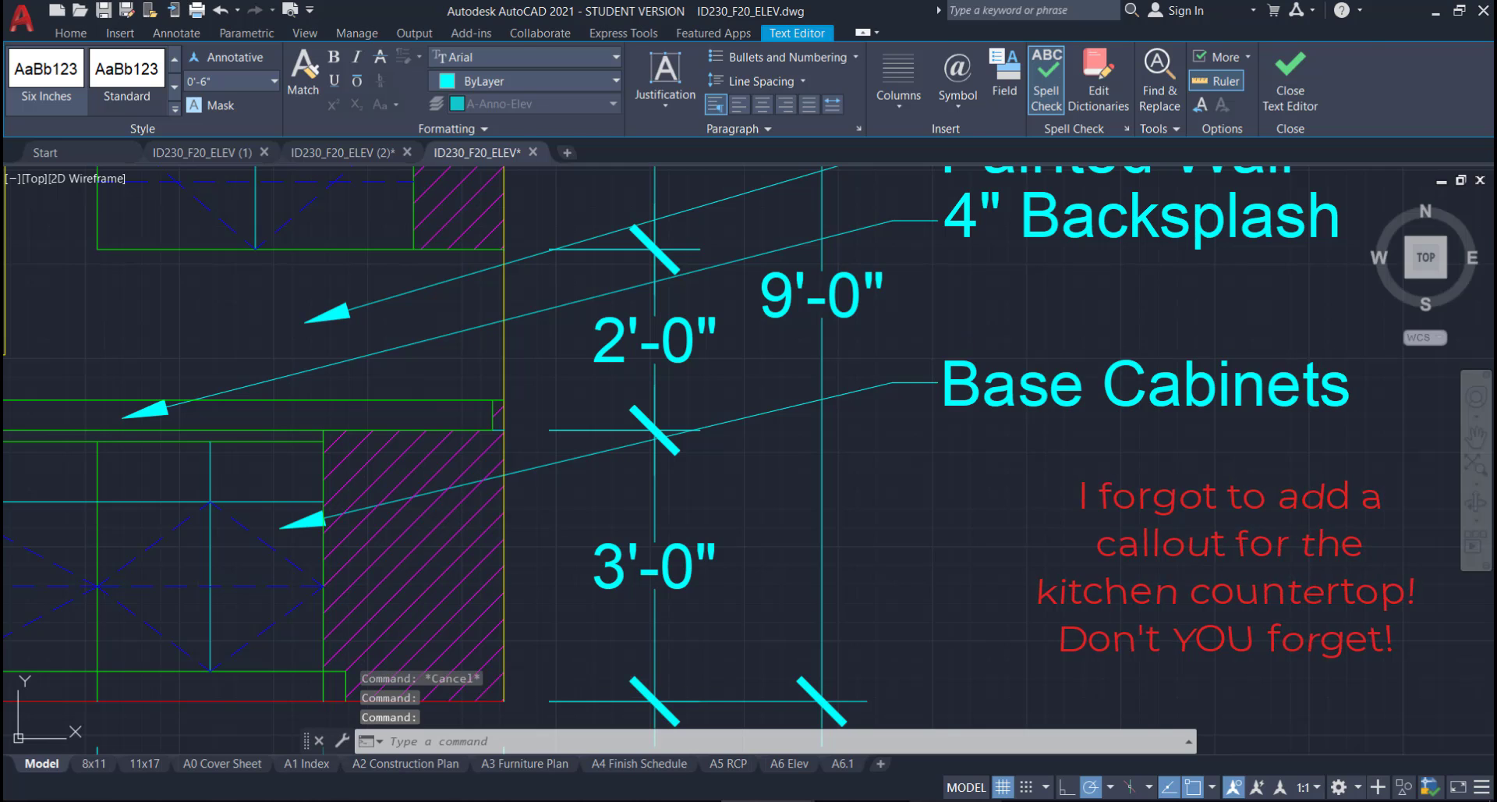
- Copy the Base Cabinets leader straight down so the copy's text sits directly beneath the original note
left_click(1023, 386)
left_click(911, 368)
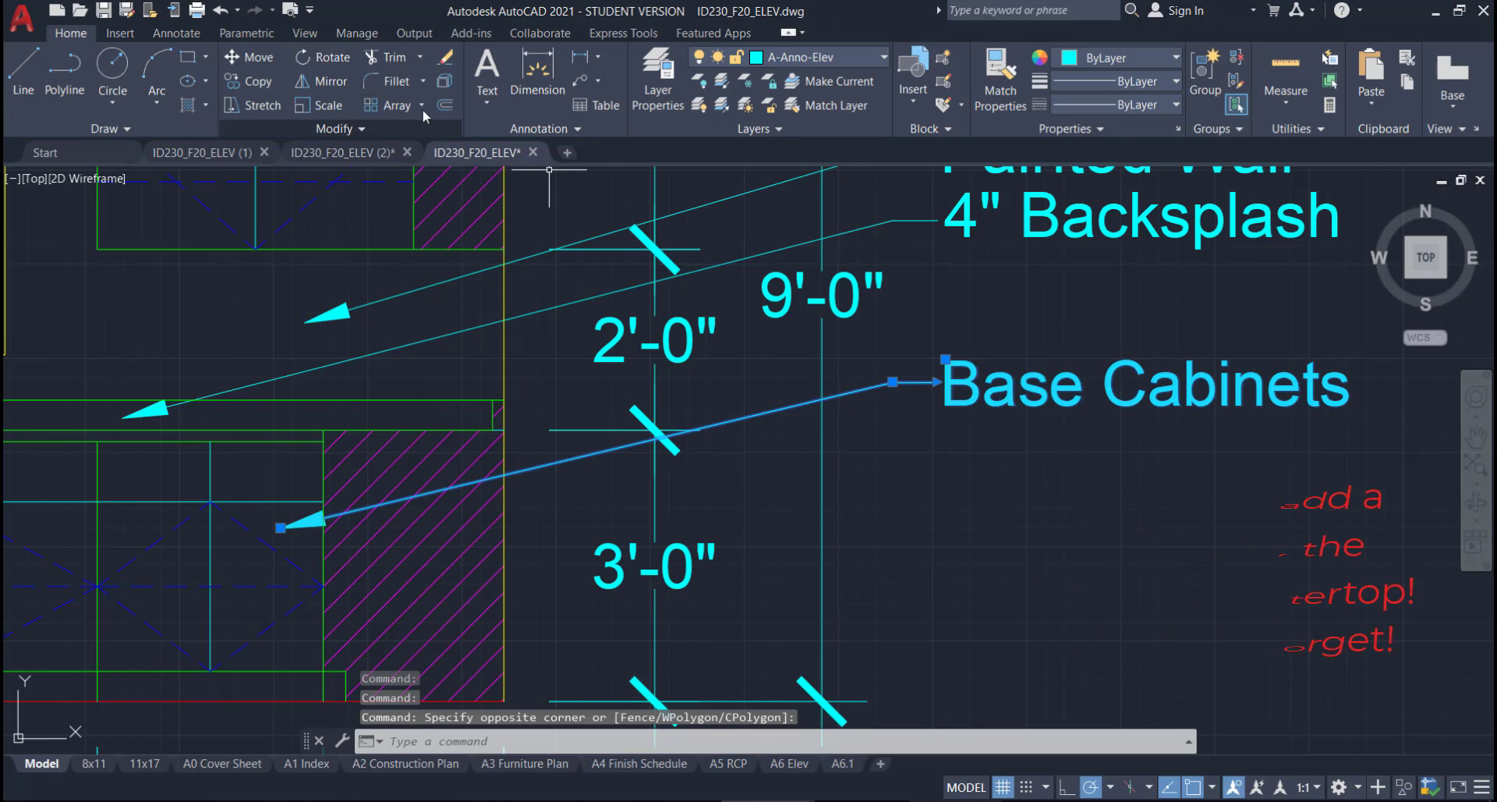
left_click(258, 78)
left_click(1002, 446)
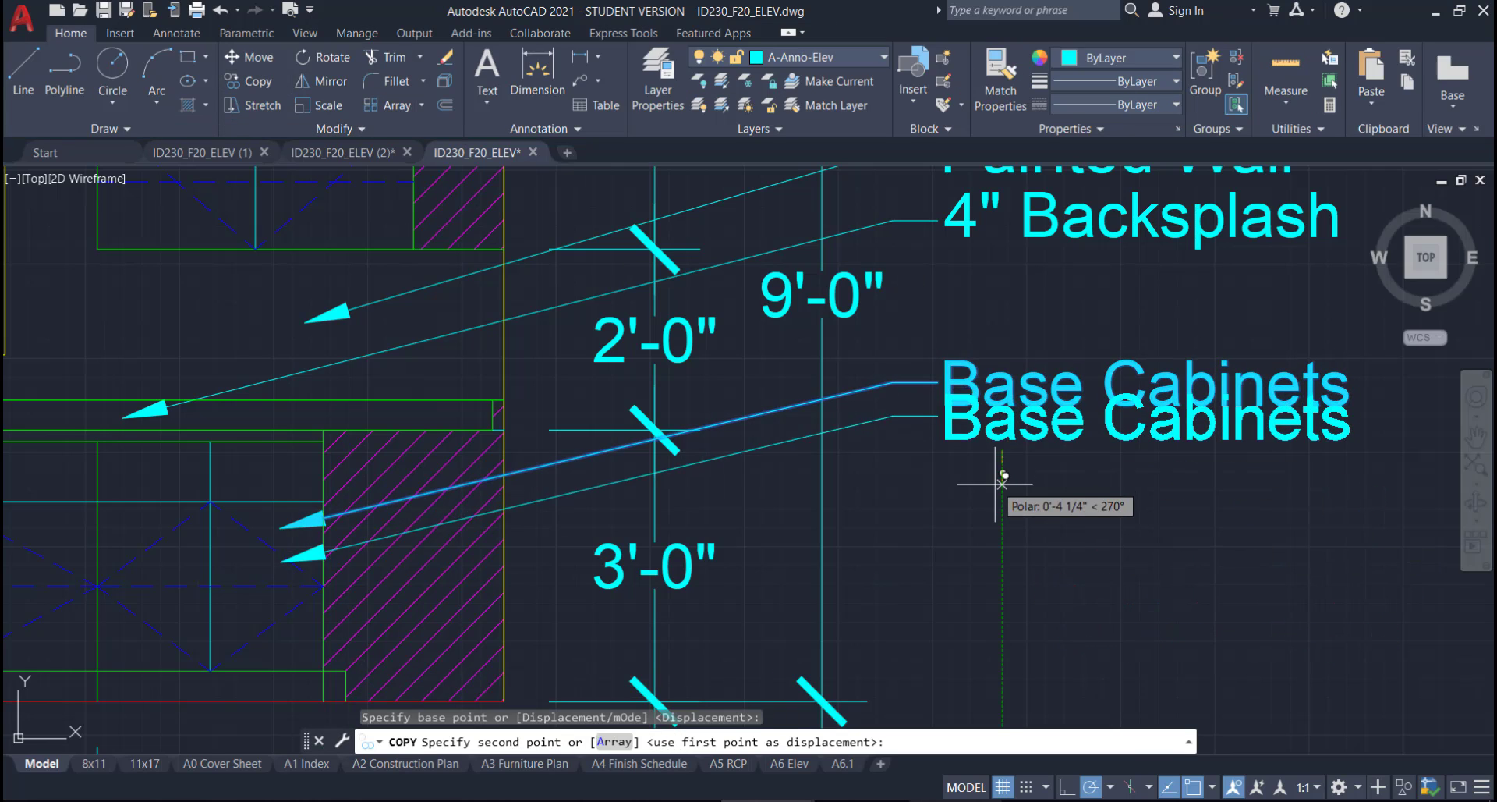
left_click(1002, 511)
key("Escape")
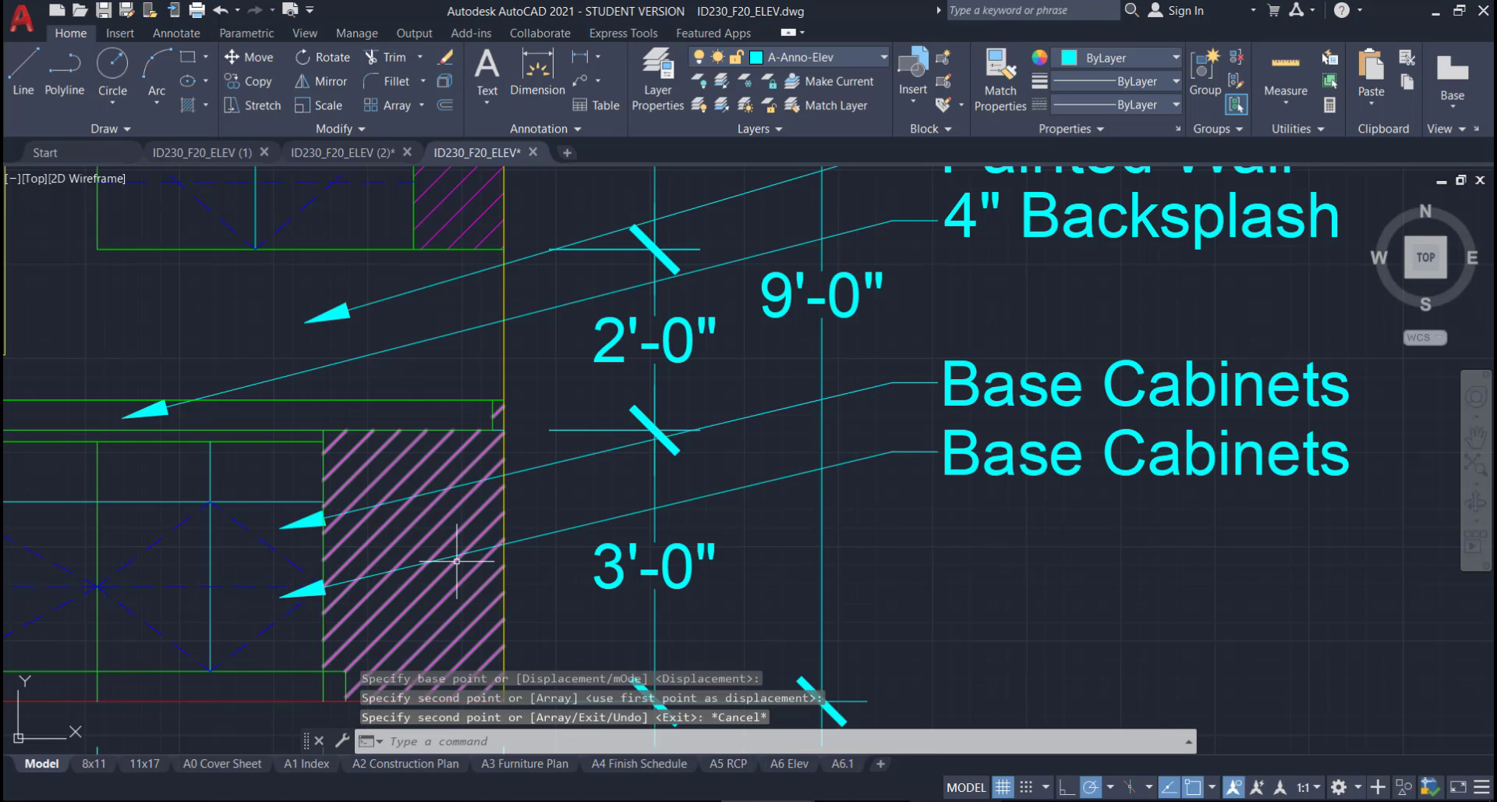
- Stretch the lower Base Cabinets leader's arrowhead slightly up and to the left, onto the dashed shelf line in the rightmost base cabinet
left_click(447, 557)
scroll(290, 599, "up", 5)
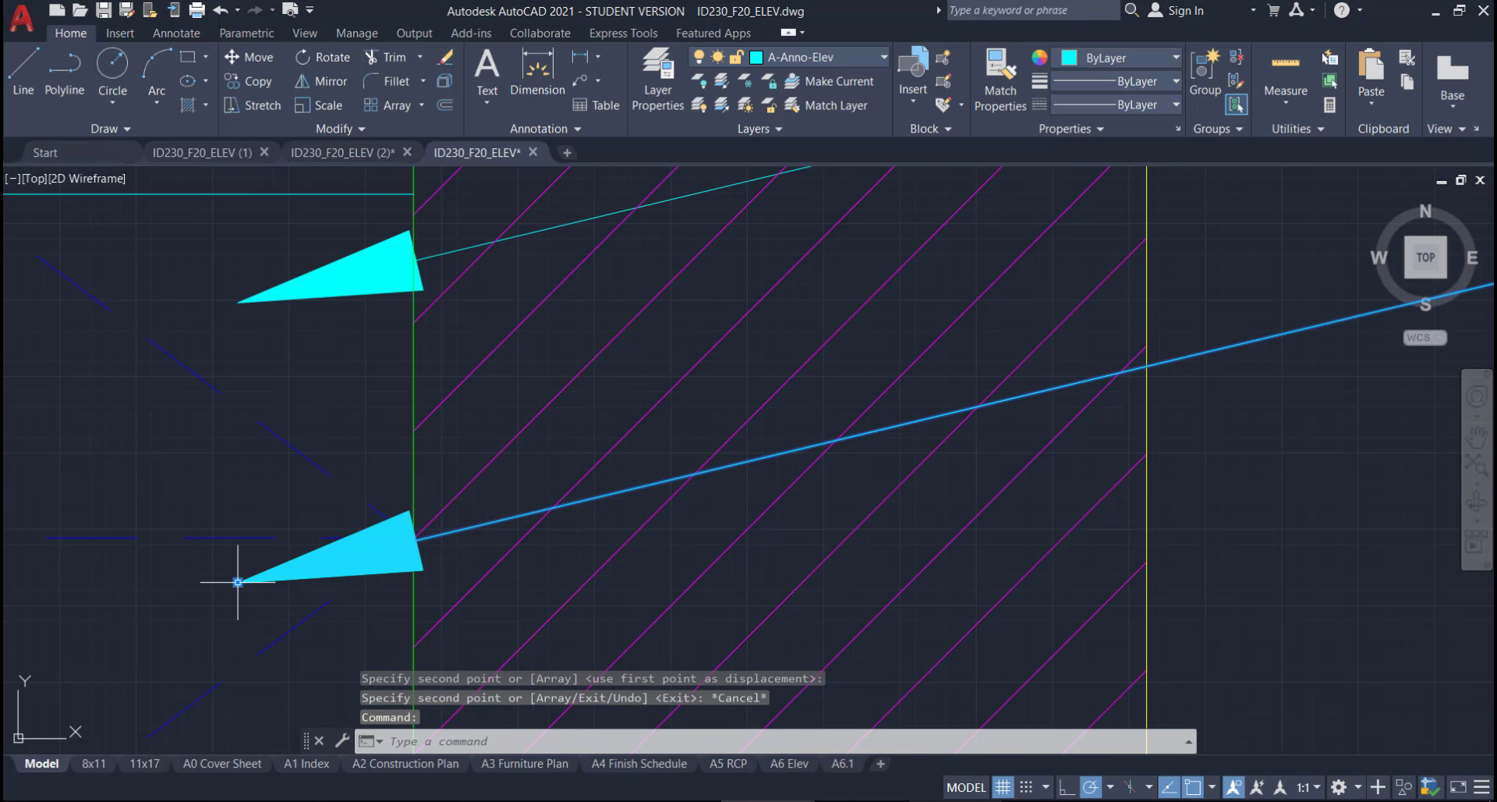
left_click(238, 582)
middle_click_drag(177, 549, 548, 568)
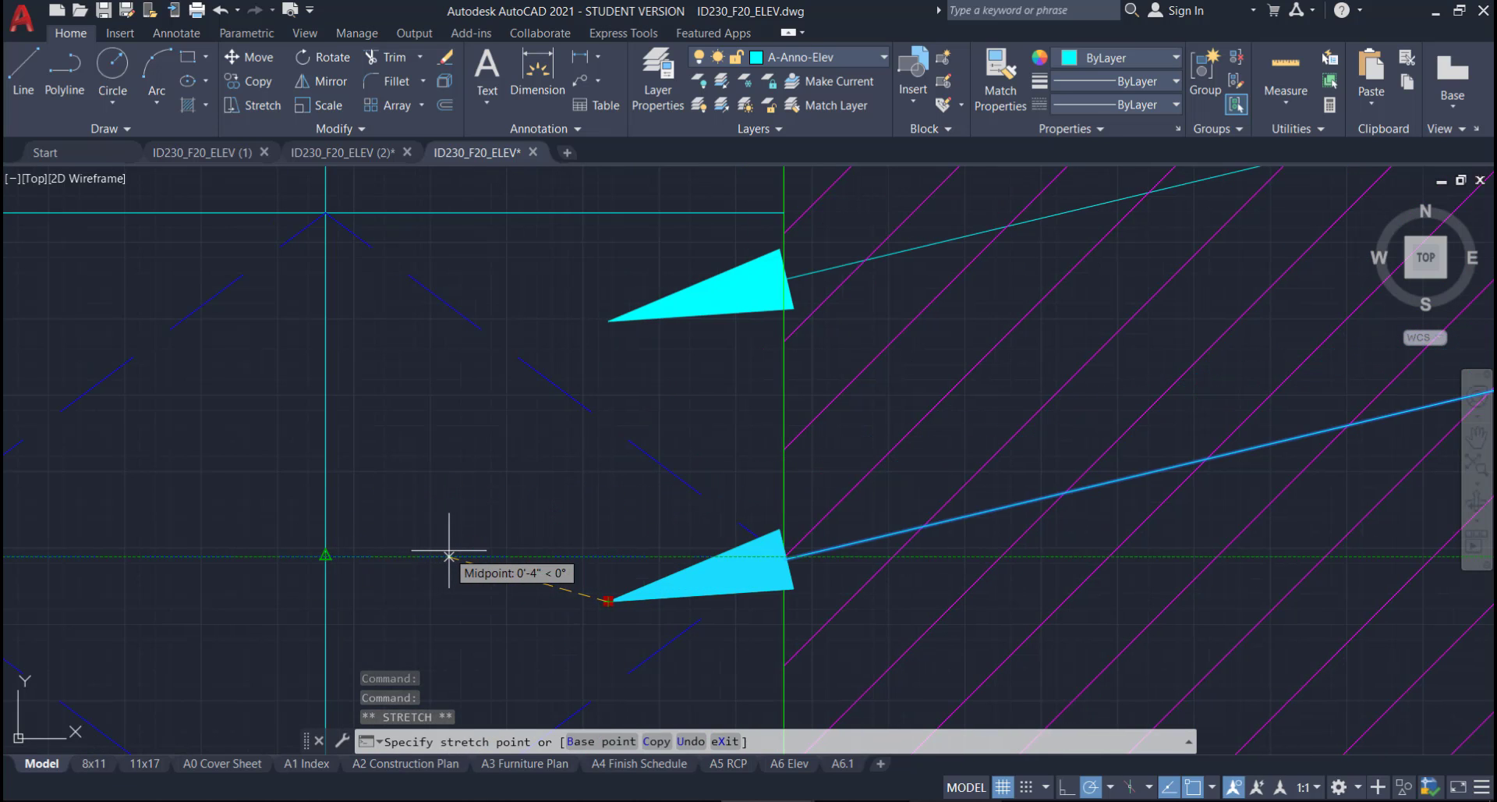
left_click(471, 553)
key("Escape")
- Replace the text of the lower Base Cabinets leader with Built-In Shelves
scroll(551, 579, "down", 6)
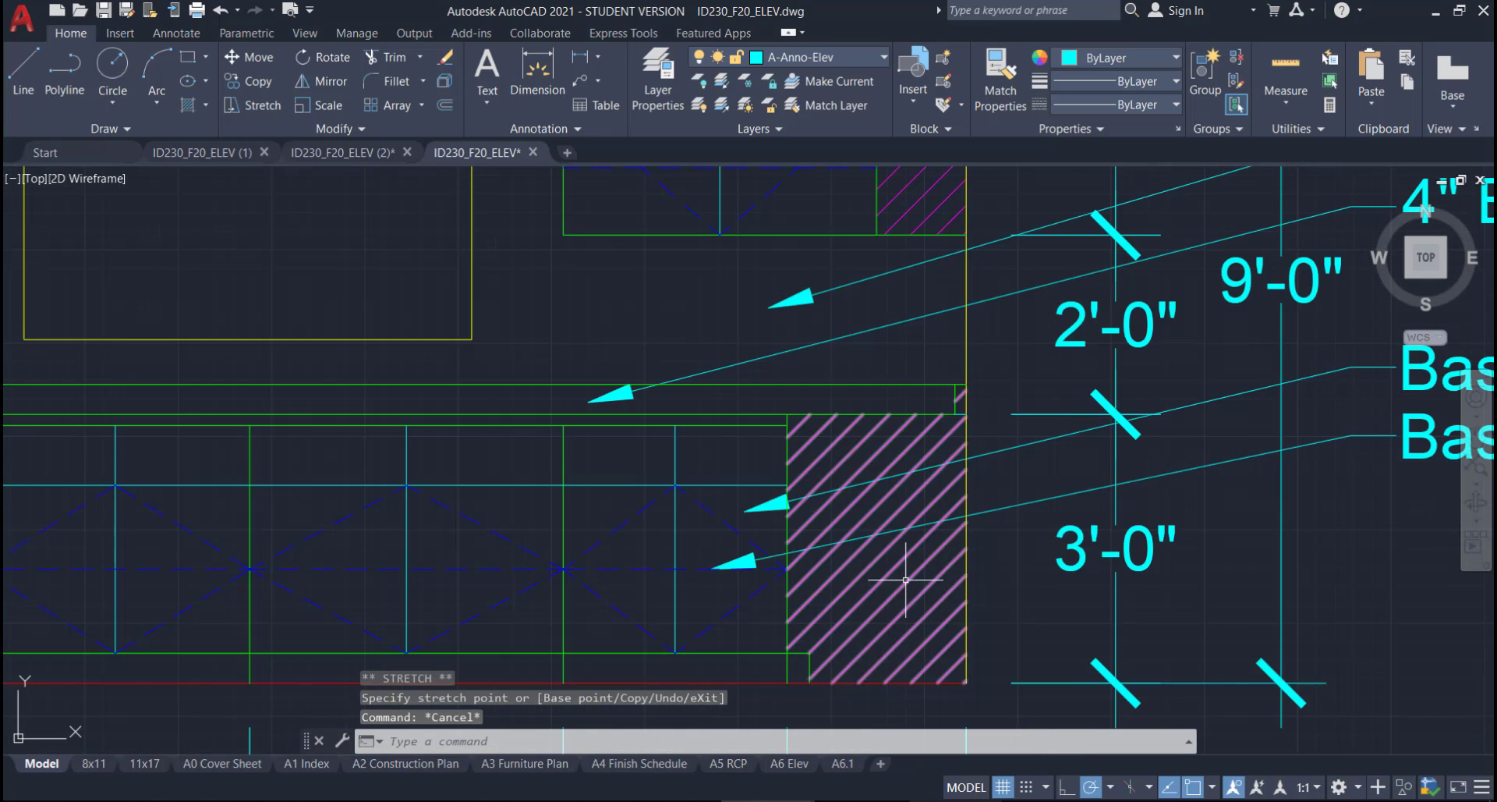
middle_click_drag(905, 580, 386, 546)
left_click(946, 397)
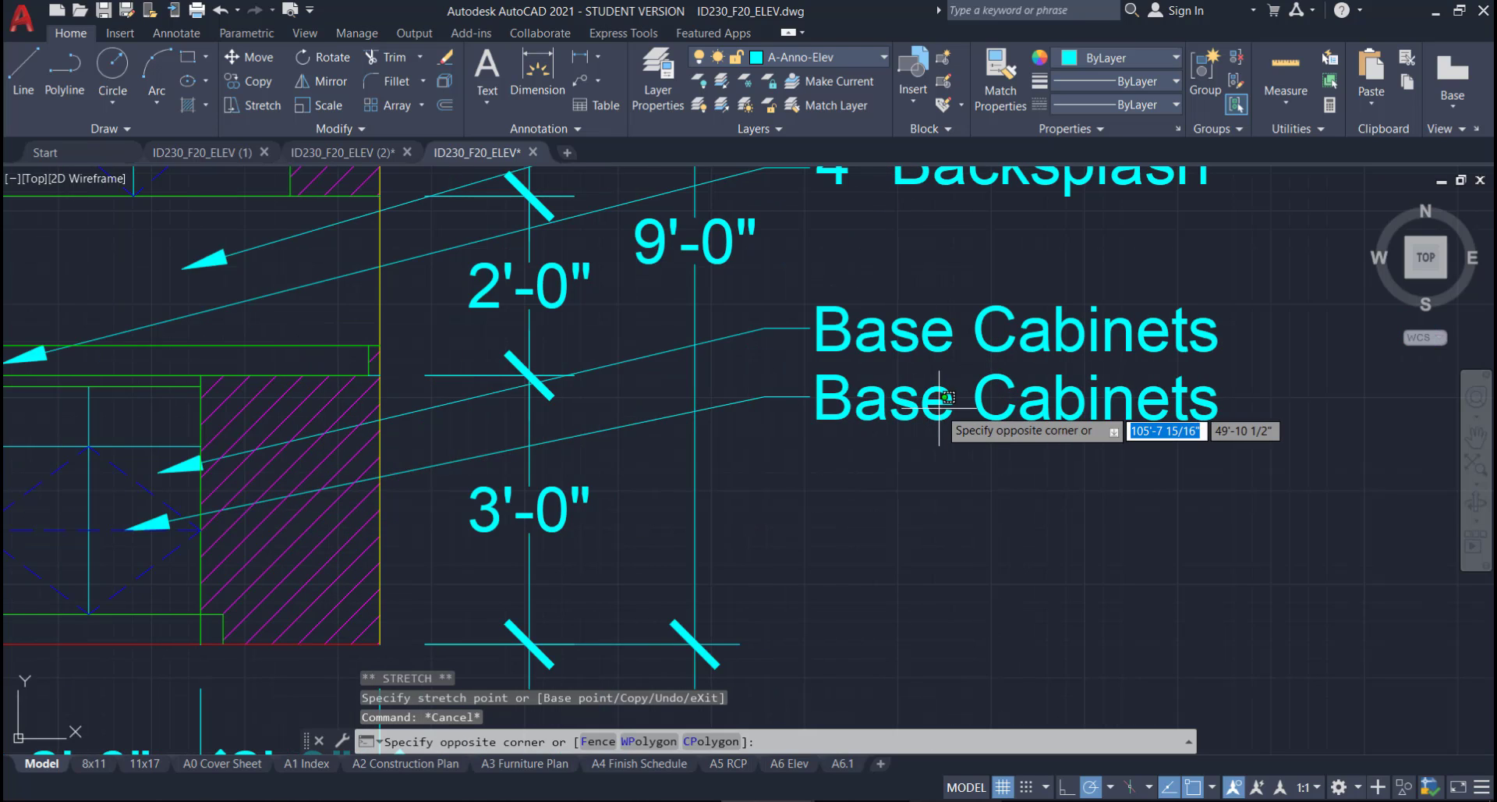
left_click(947, 398)
double_click(1210, 411)
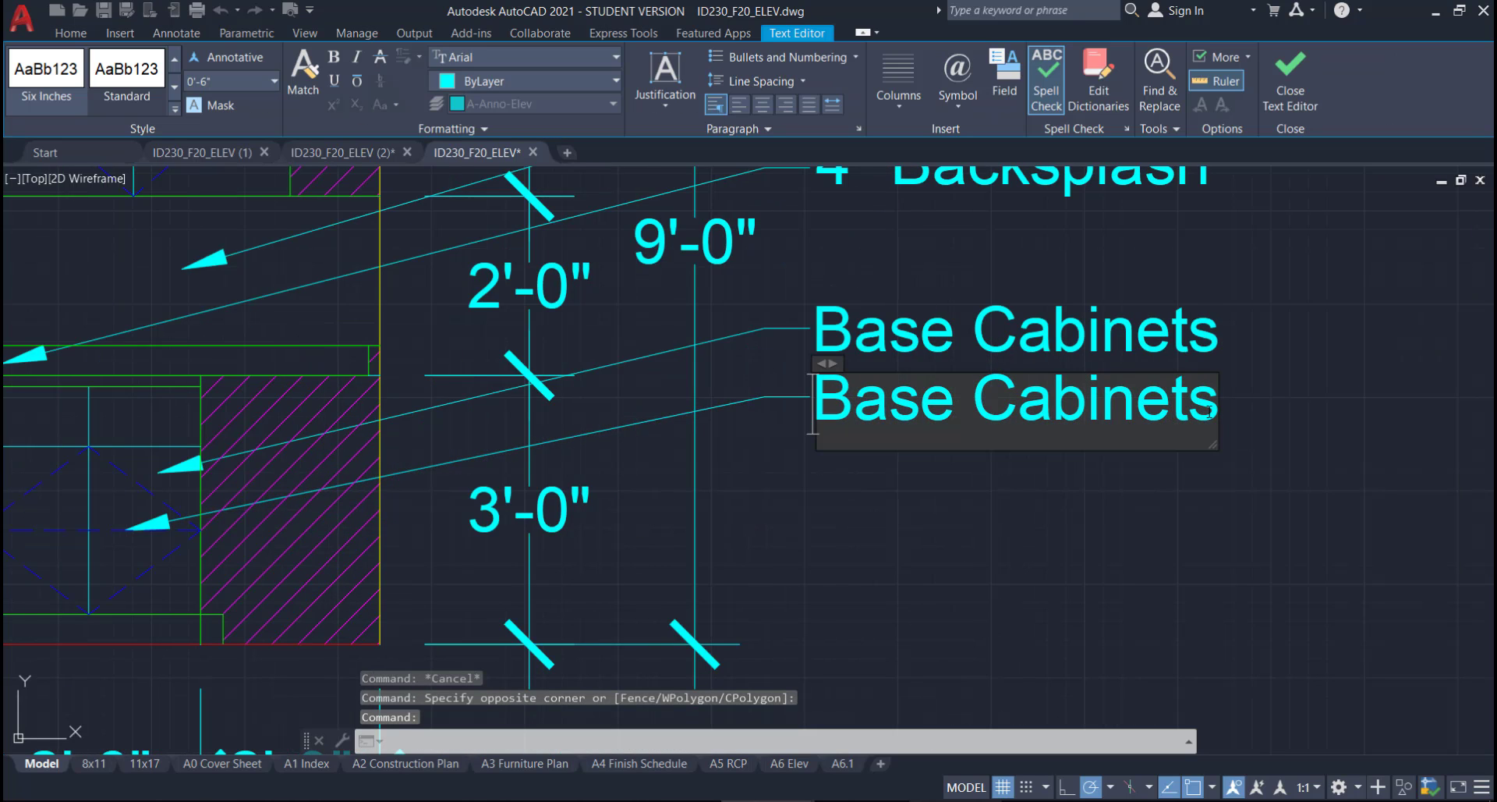
left_click_drag(1151, 411, 751, 376)
type("Bu")
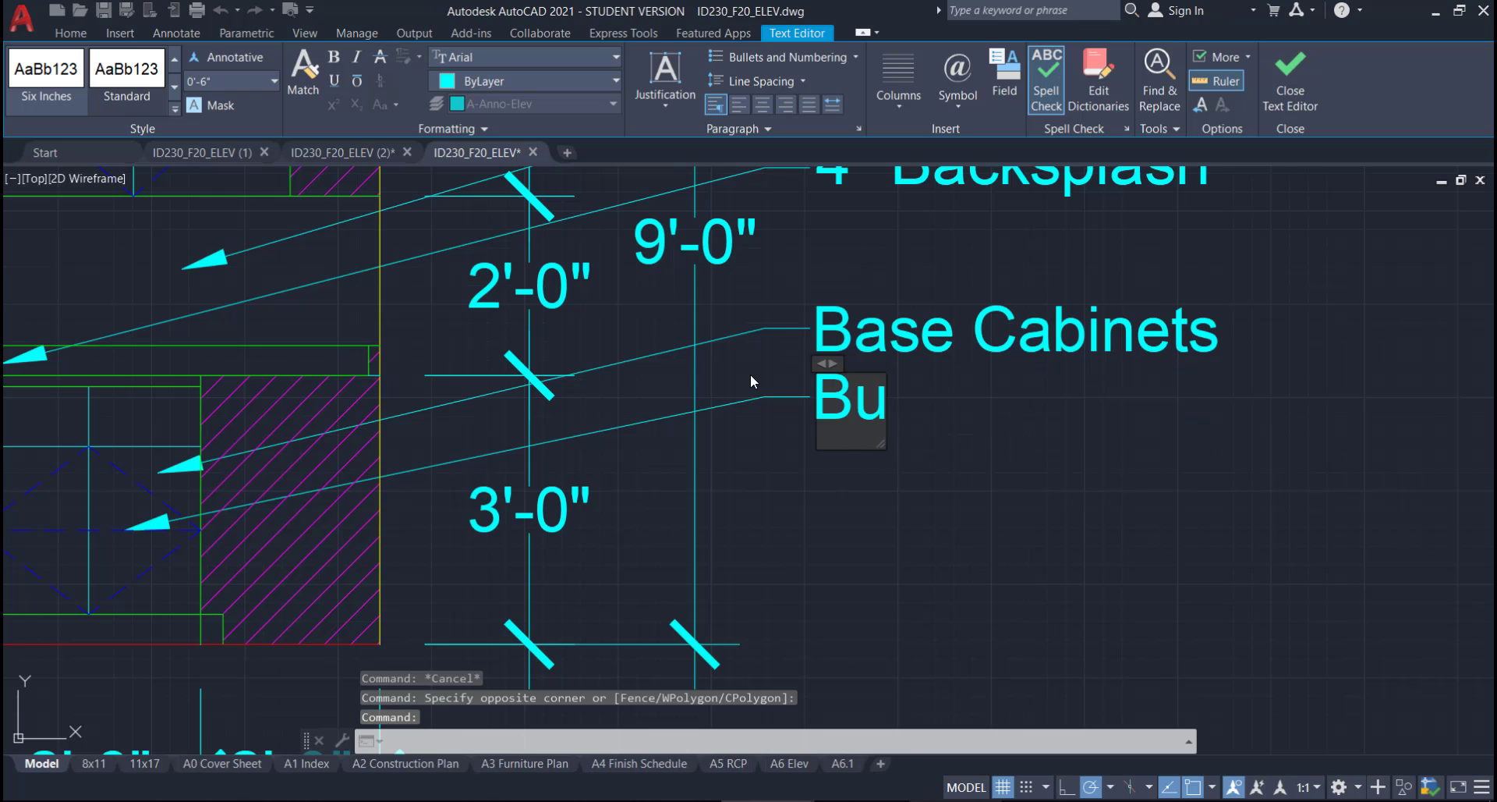
type("ilt-In Sh")
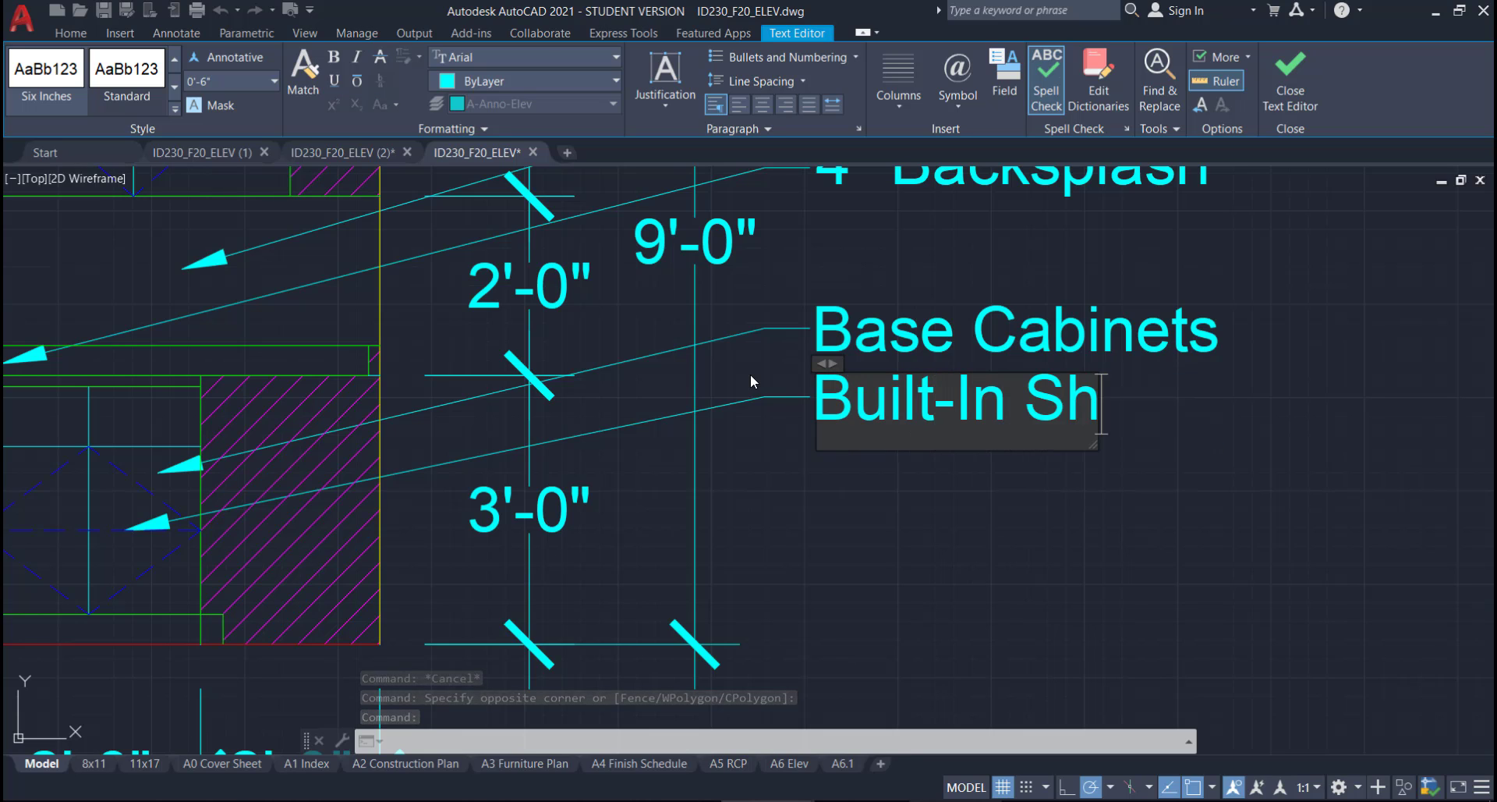
type("elves")
left_click(778, 479)
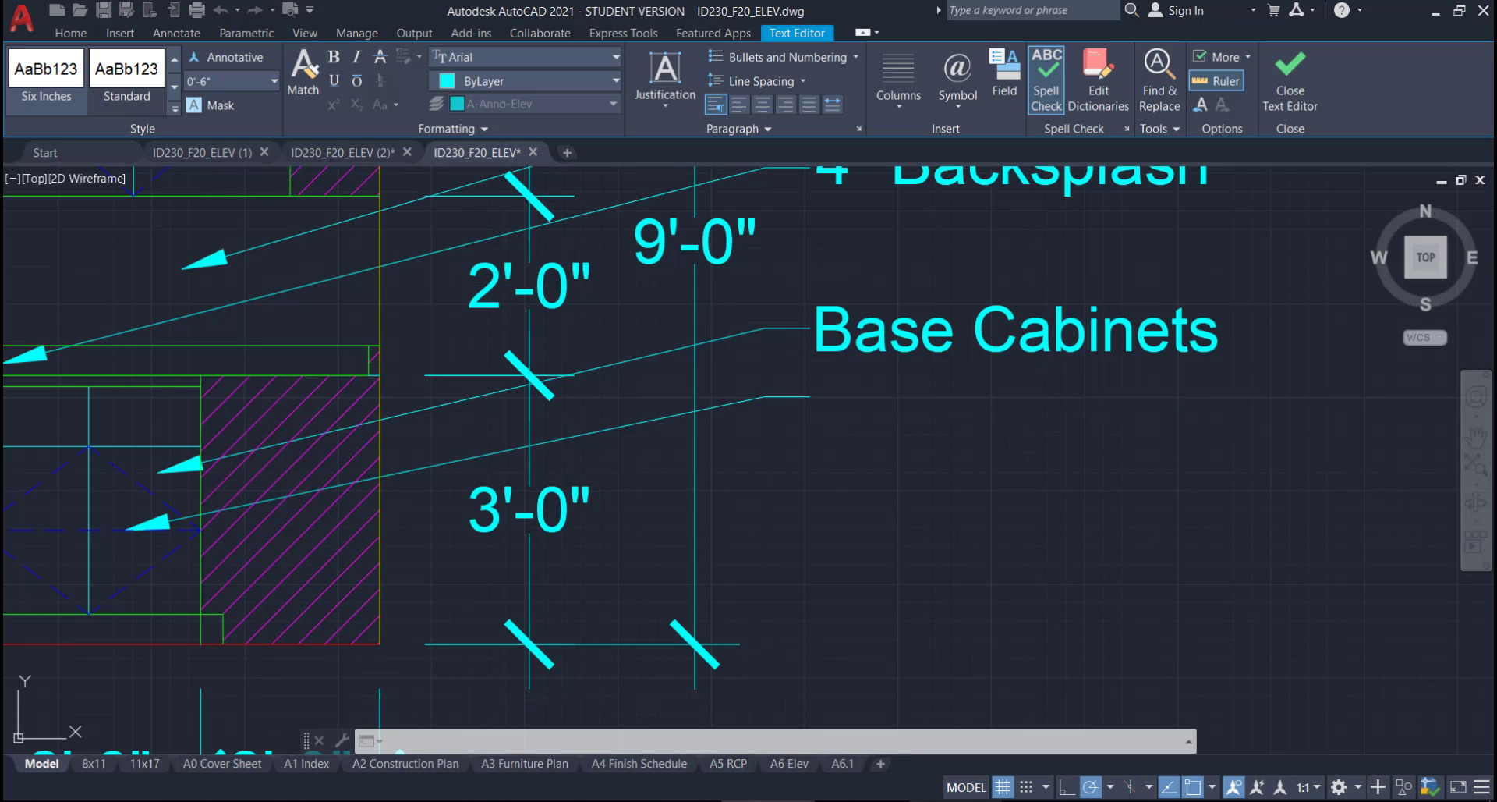
- Copy the Built-In Shelves leader straight down until the copy's arrowhead lies at the toe kick below the base cabinets
middle_click_drag(819, 478, 1043, 493)
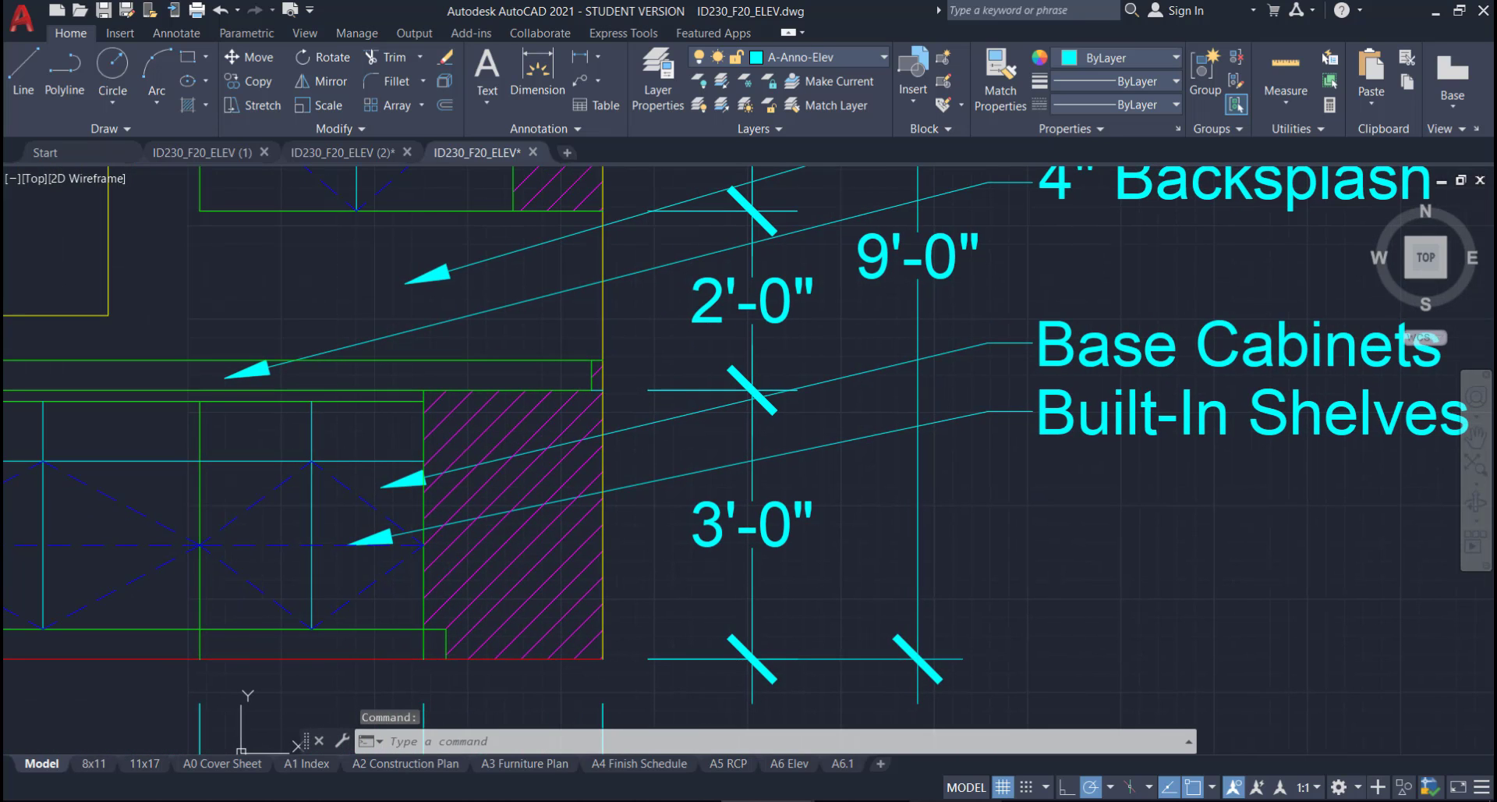
left_click(1047, 462)
left_click(1006, 402)
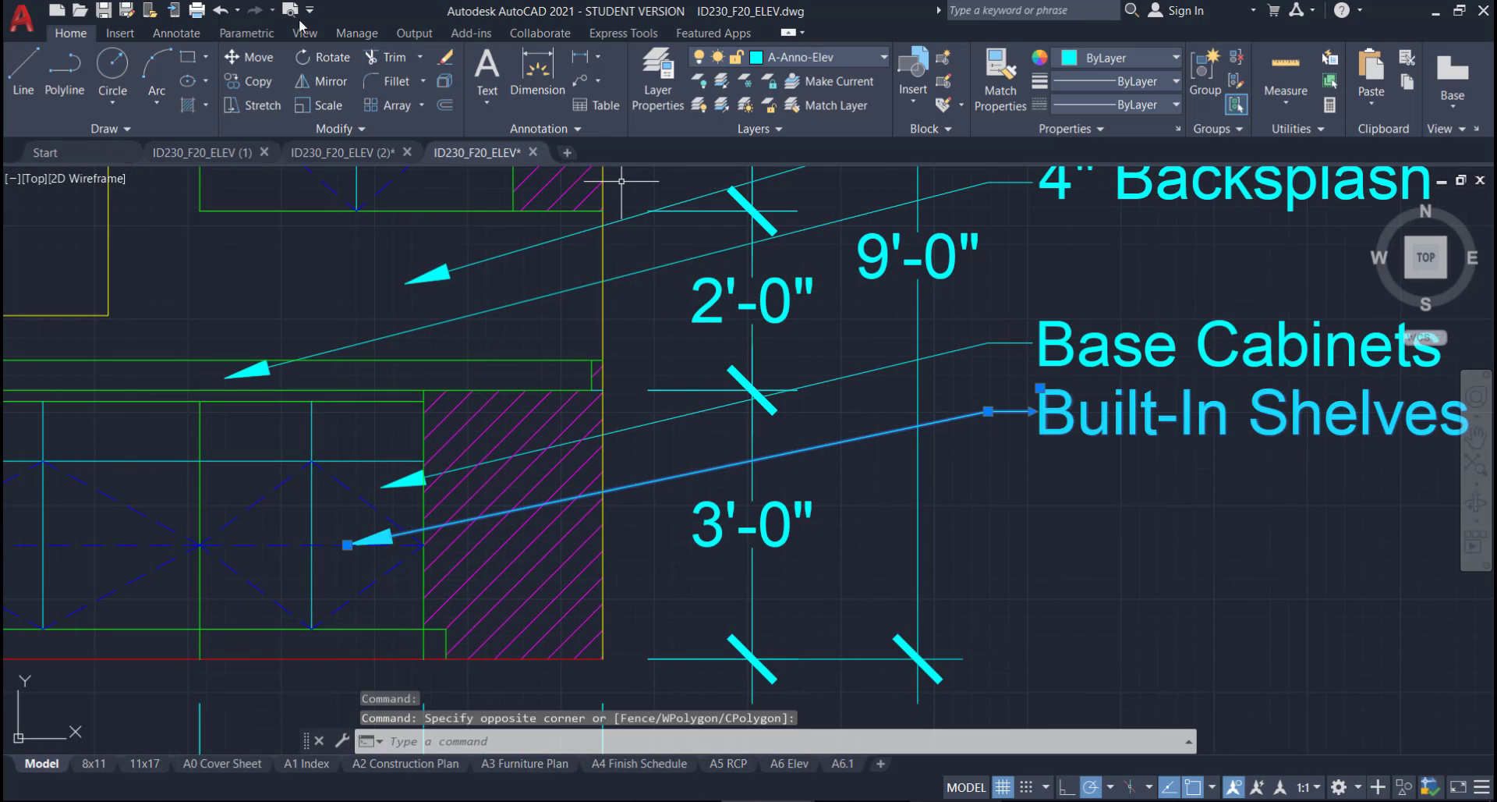
left_click(265, 83)
left_click(1064, 411)
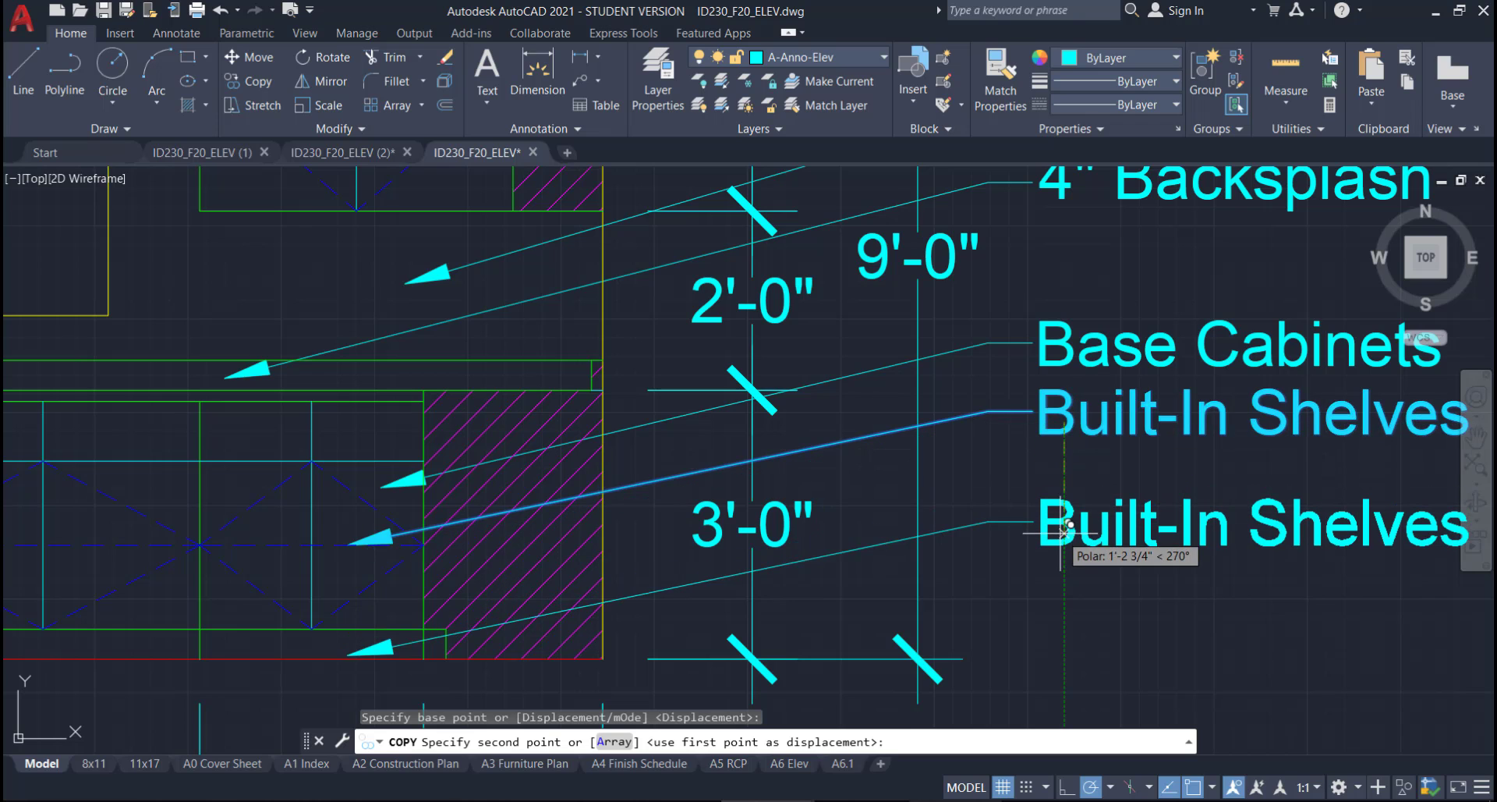
left_click(1064, 518)
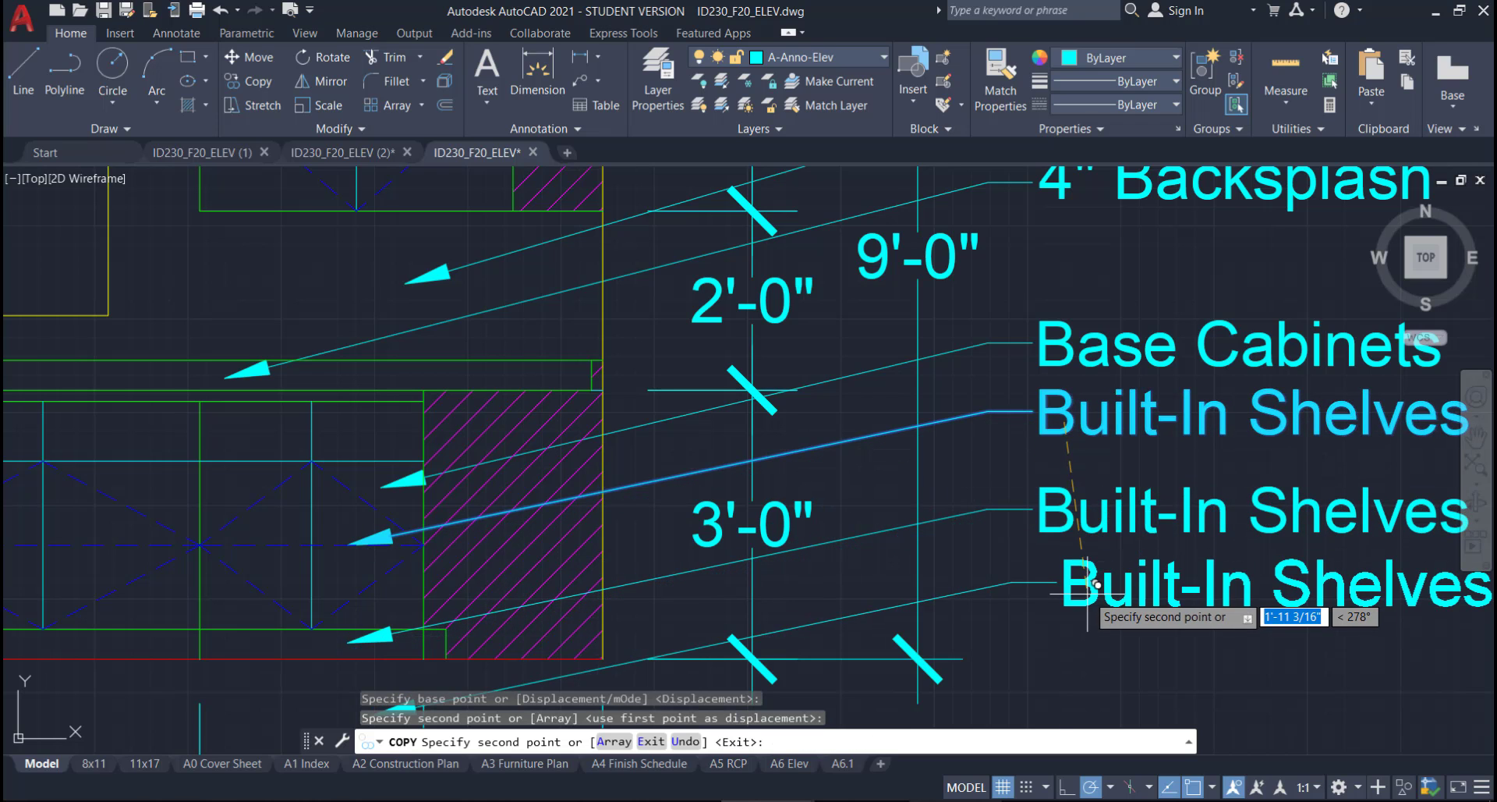
key("F1")
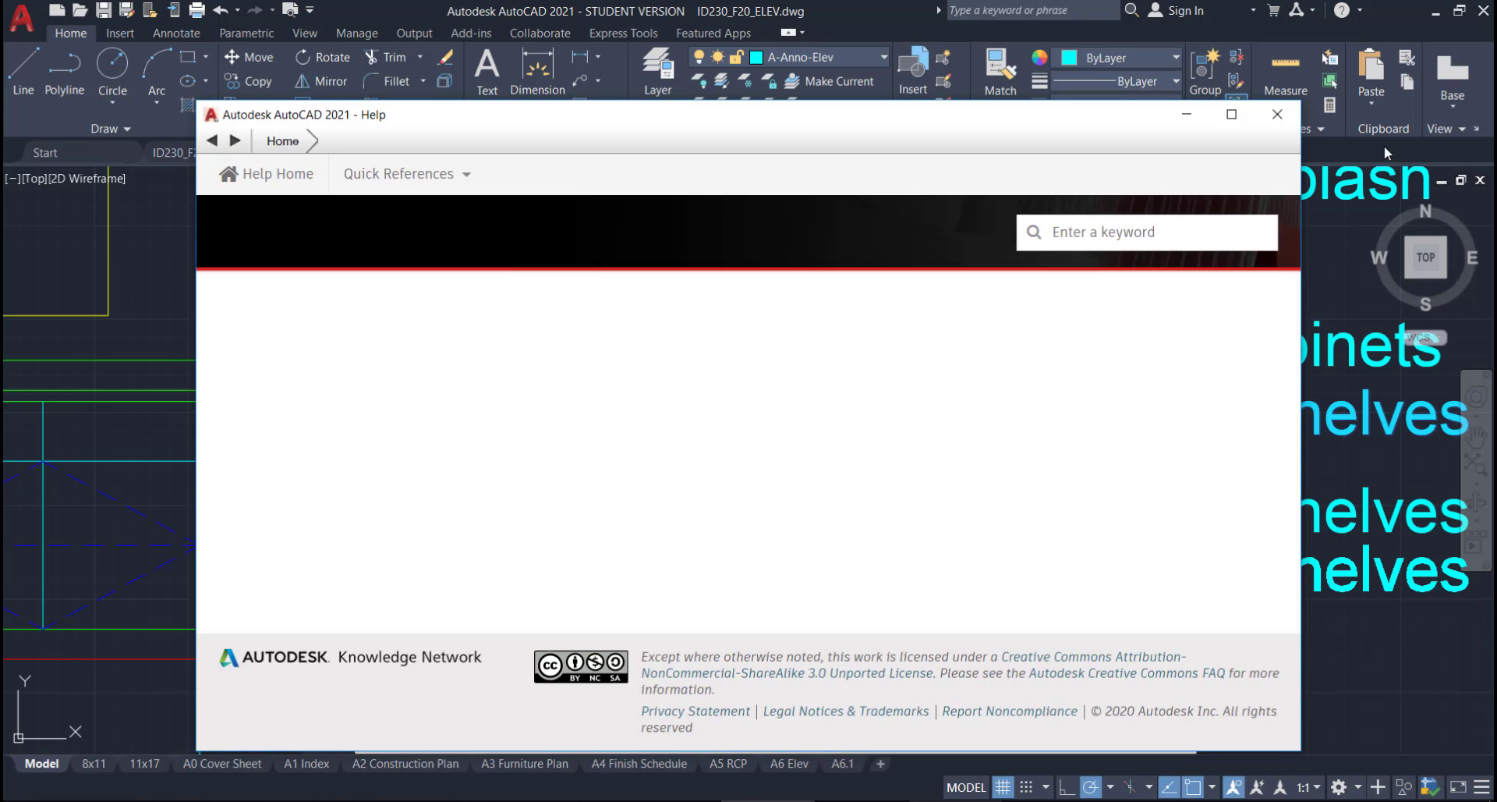
left_click(1282, 119)
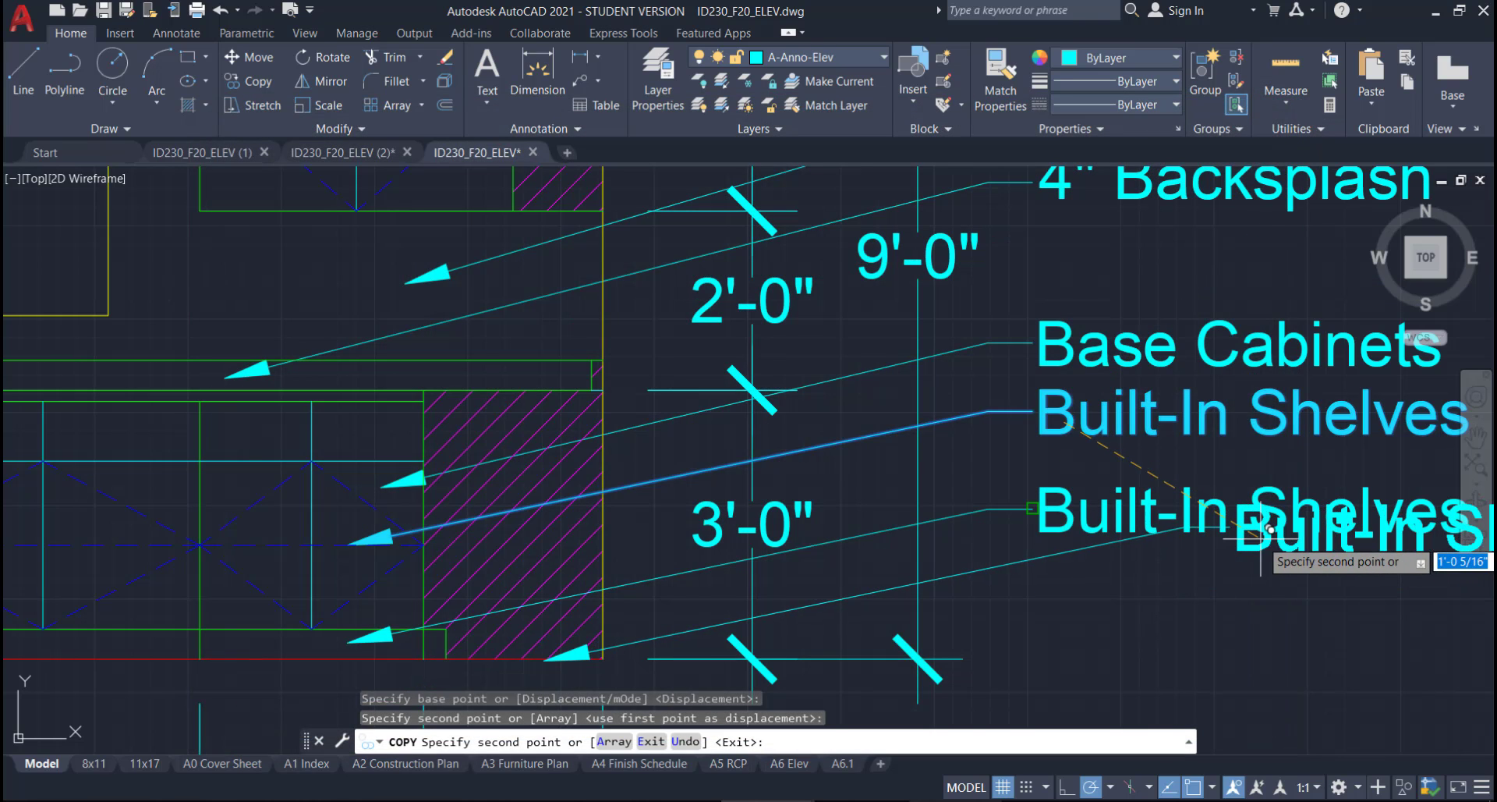
key("Escape")
- Move the lower Built-In Shelves leader straight down by about 1 7/16" so its arrowhead drops into the toe kick band
left_click(1098, 563)
left_click(970, 480)
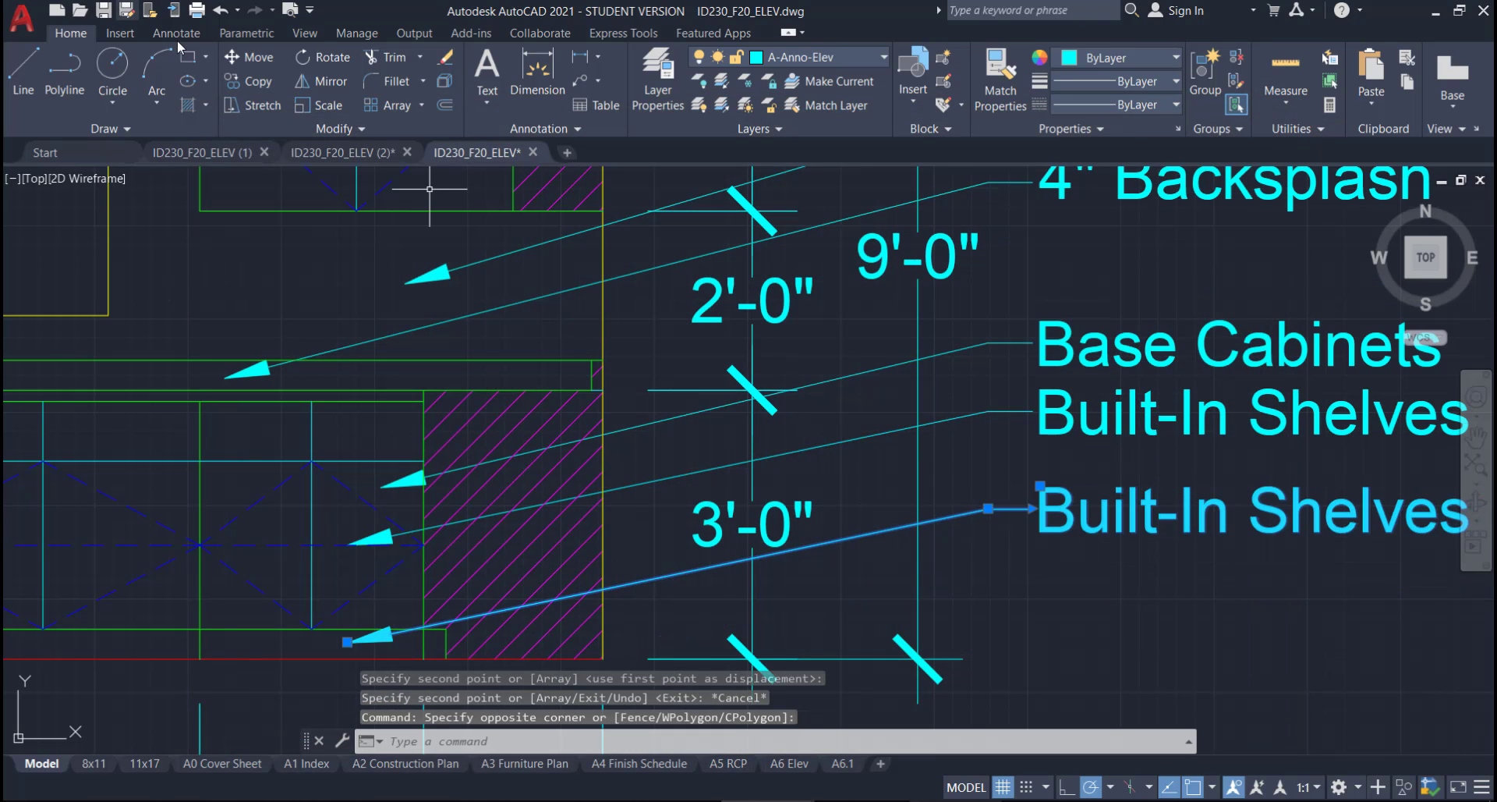
left_click(250, 58)
left_click(1013, 575)
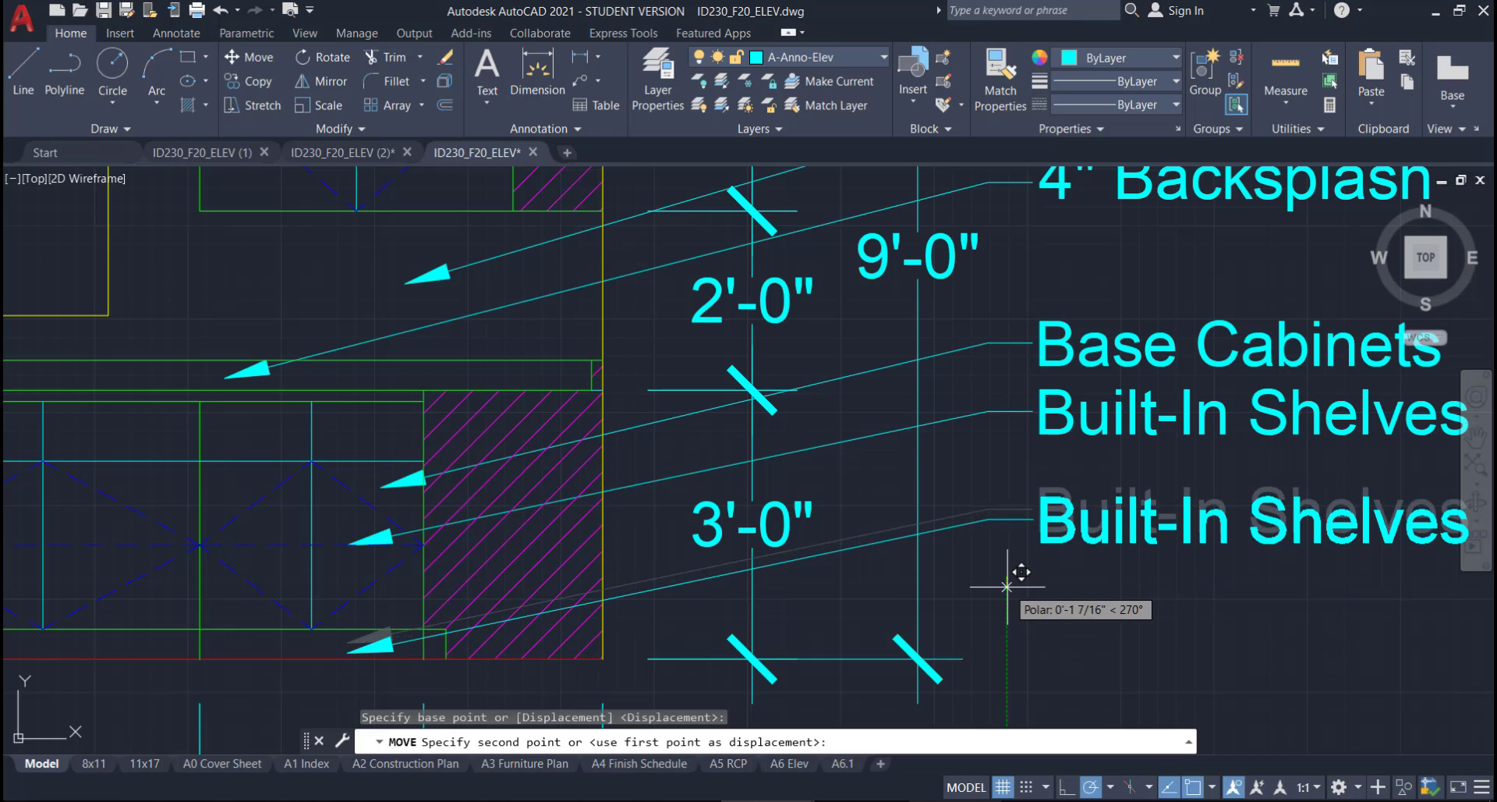
left_click(1007, 586)
key("Escape")
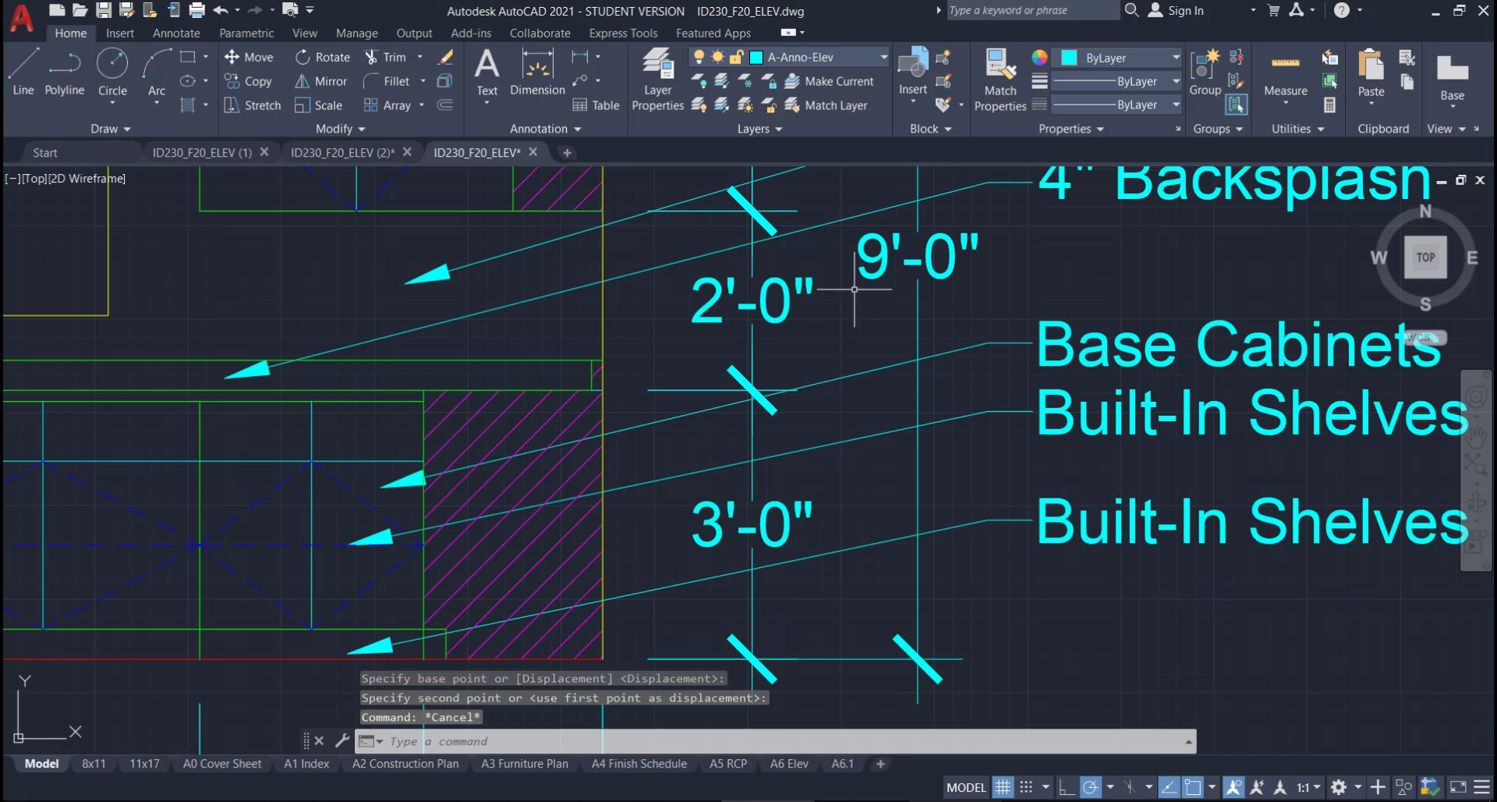
- Stretch the lower Built-In Shelves leader's arrowhead slightly upward within the toe kick band
middle_click_drag(424, 555, 589, 438)
scroll(510, 538, "up", 4)
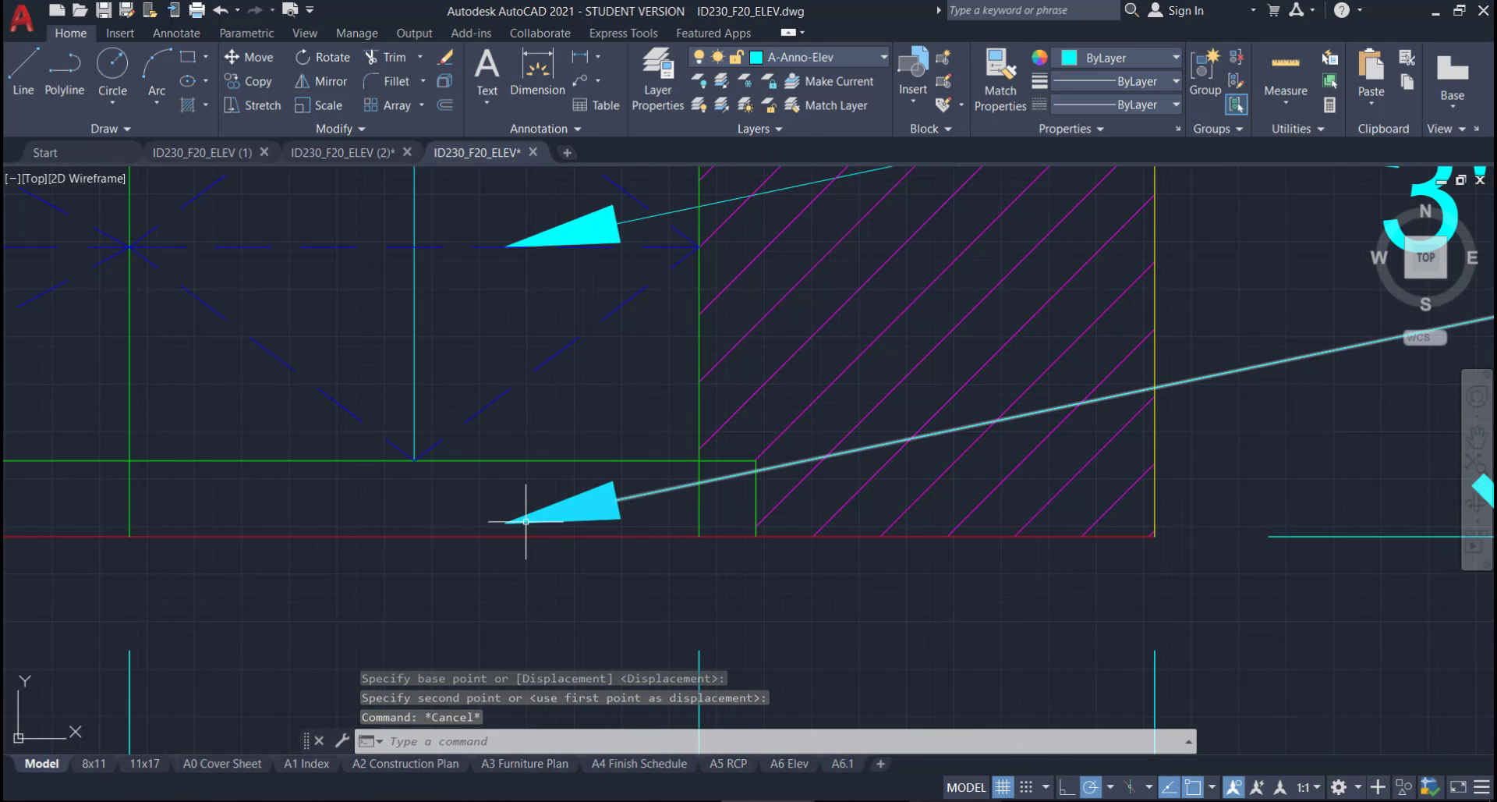
left_click(505, 522)
scroll(544, 509, "up", 4)
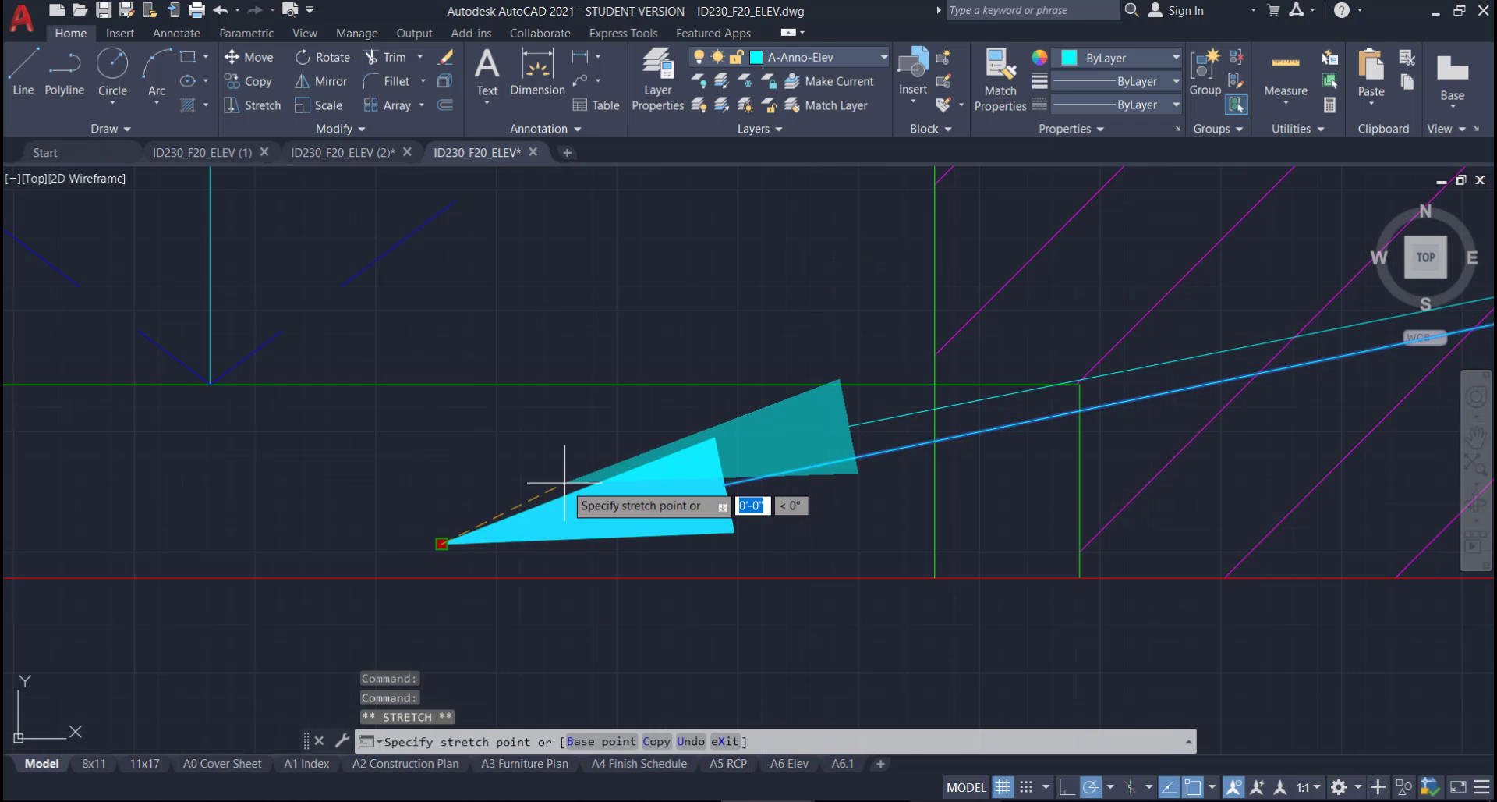
left_click(443, 499)
key("Escape")
- Replace the text of the lowest Built-In Shelves leader with 4" Toe Kick
scroll(659, 586, "down", 2)
scroll(733, 560, "down", 4)
middle_click_drag(1027, 542, 100, 608)
scroll(1012, 457, "down", 2)
left_click(1000, 452)
double_click(1000, 452)
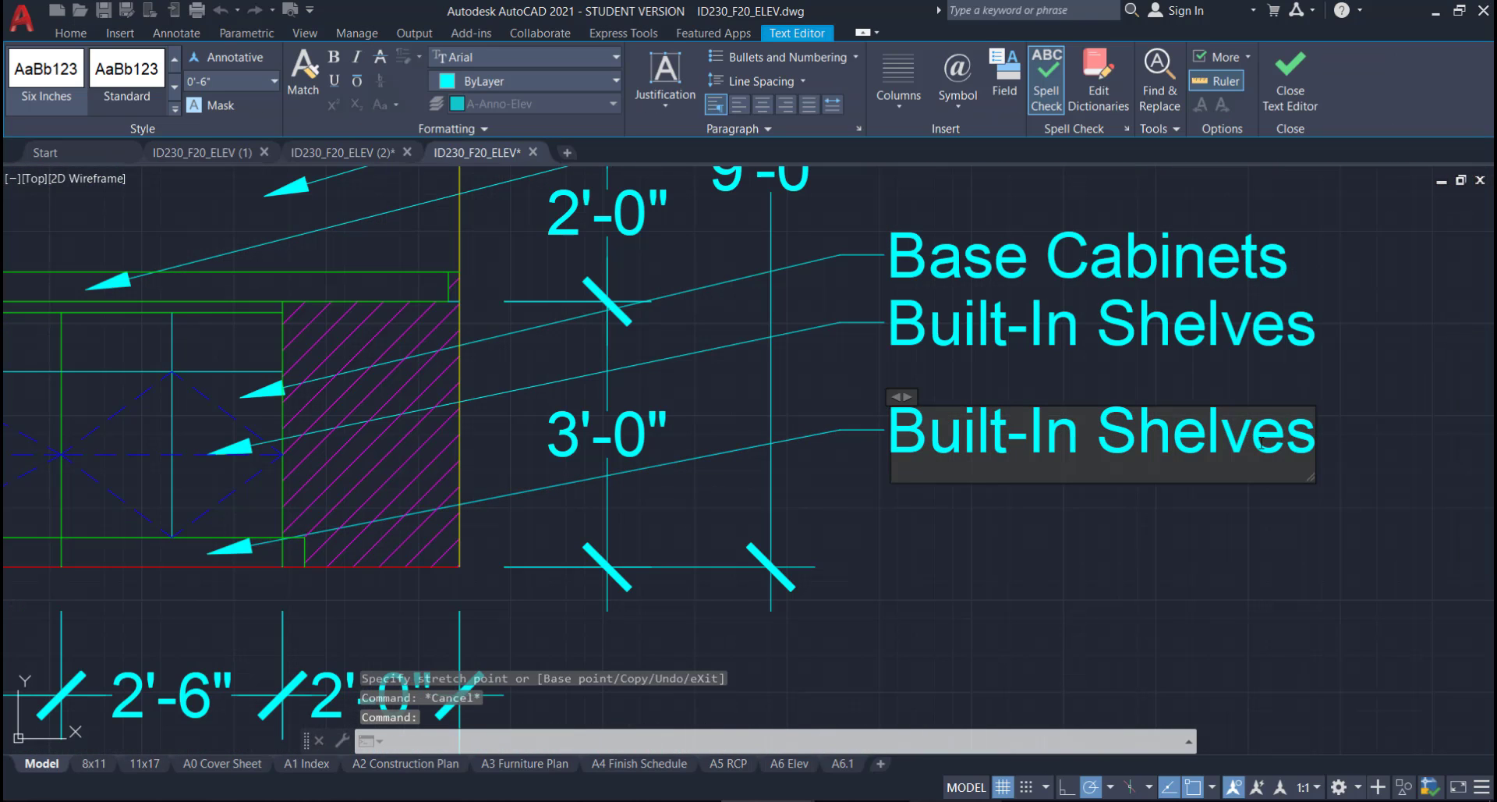
left_click_drag(1292, 449, 919, 431)
key("BackSpace")
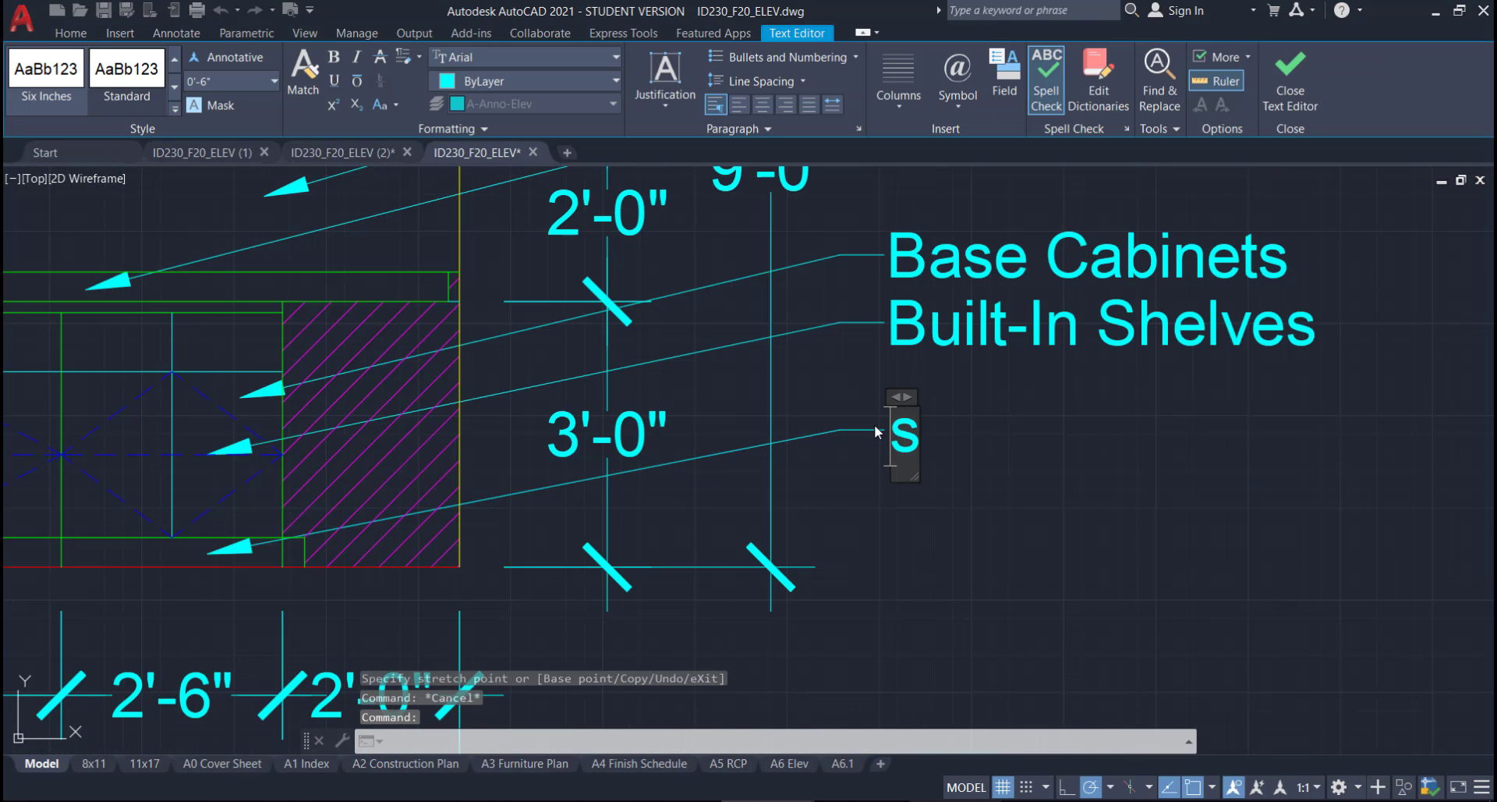
type("4\"")
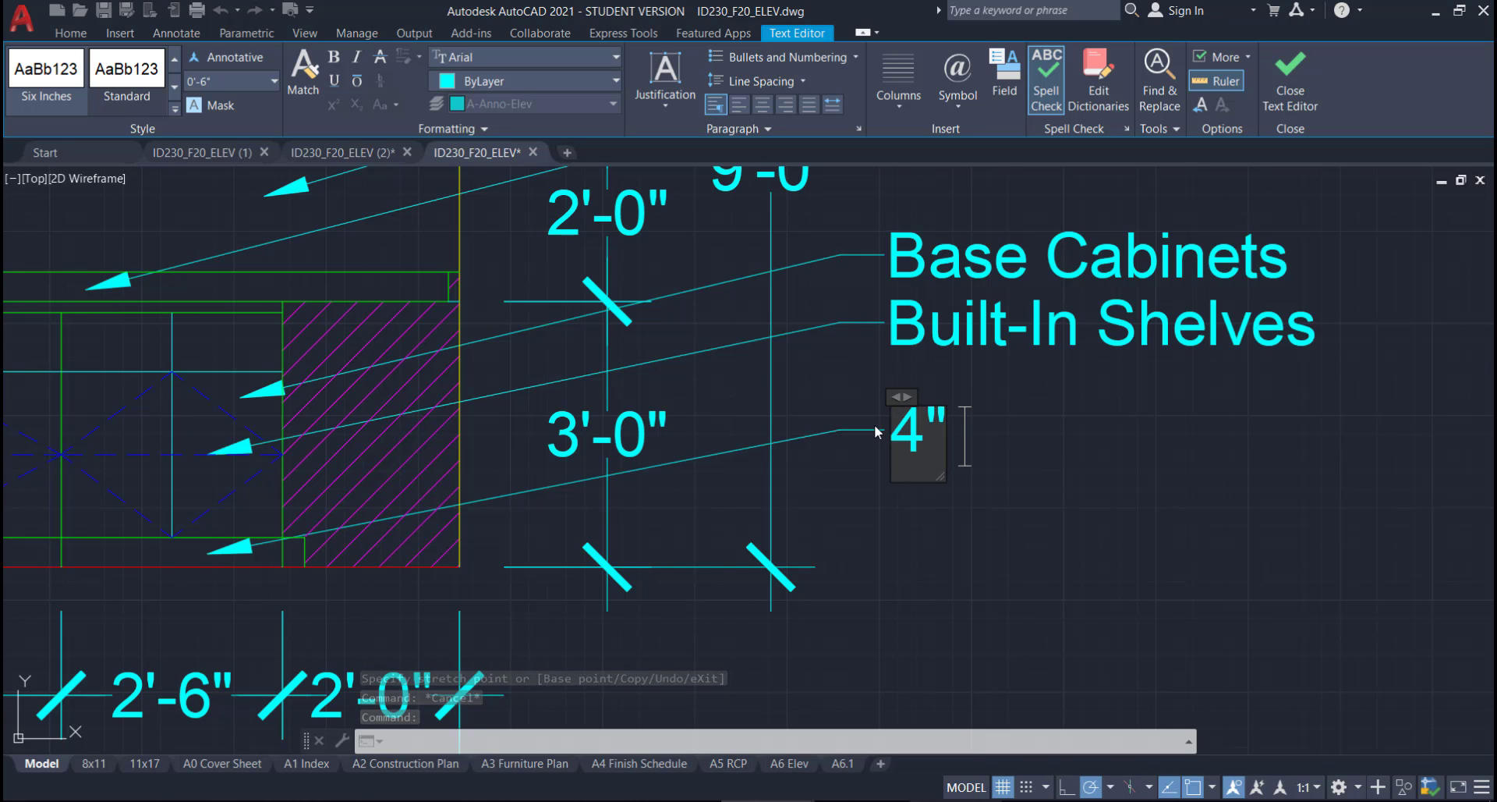
type(" Toe Kick")
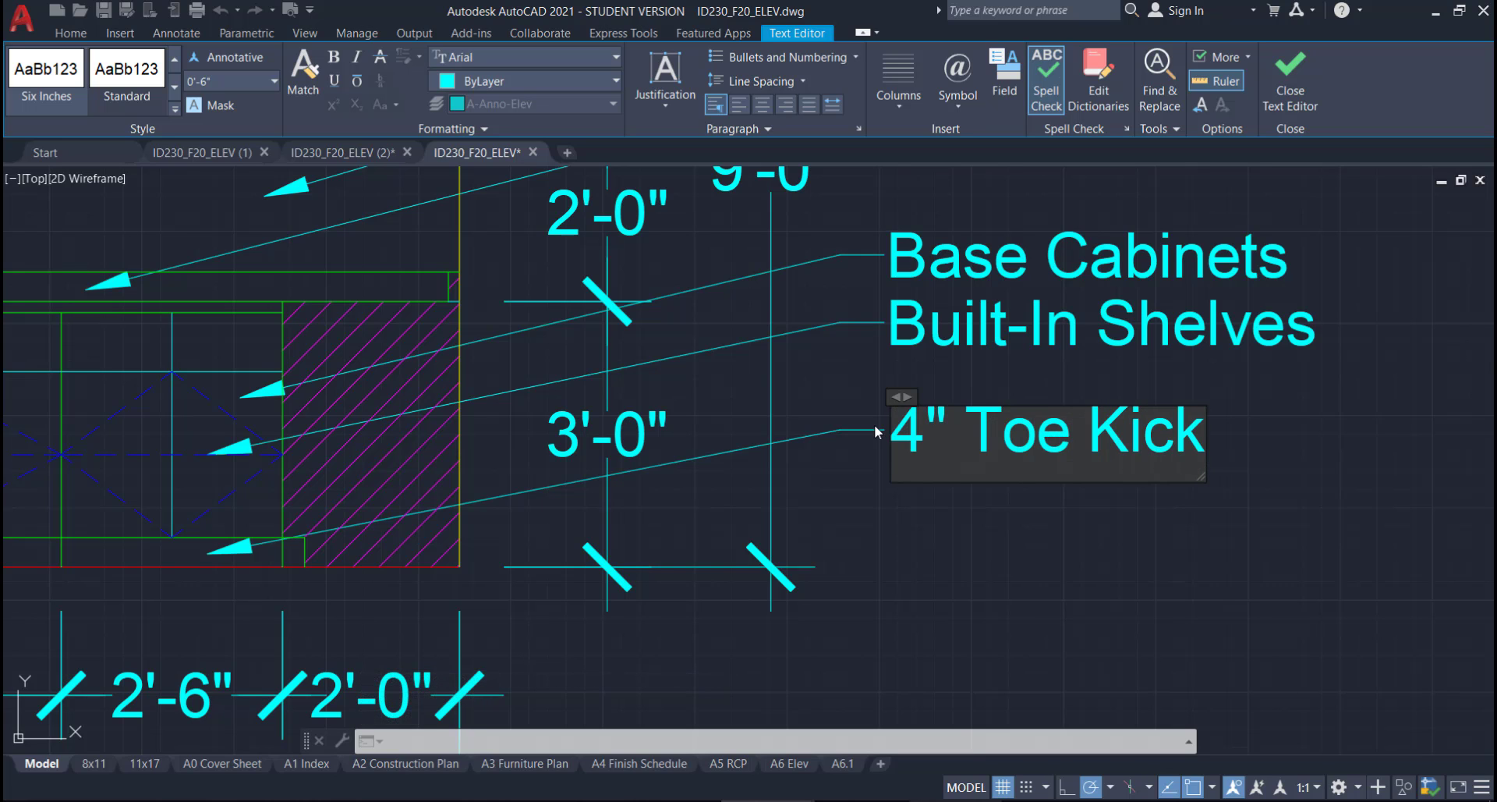
left_click(928, 534)
- Try to stretch the Painted Wall leader's arrowhead across to the bottom edge of the upper cabinets on the far side of the window
scroll(1046, 525, "down", 4)
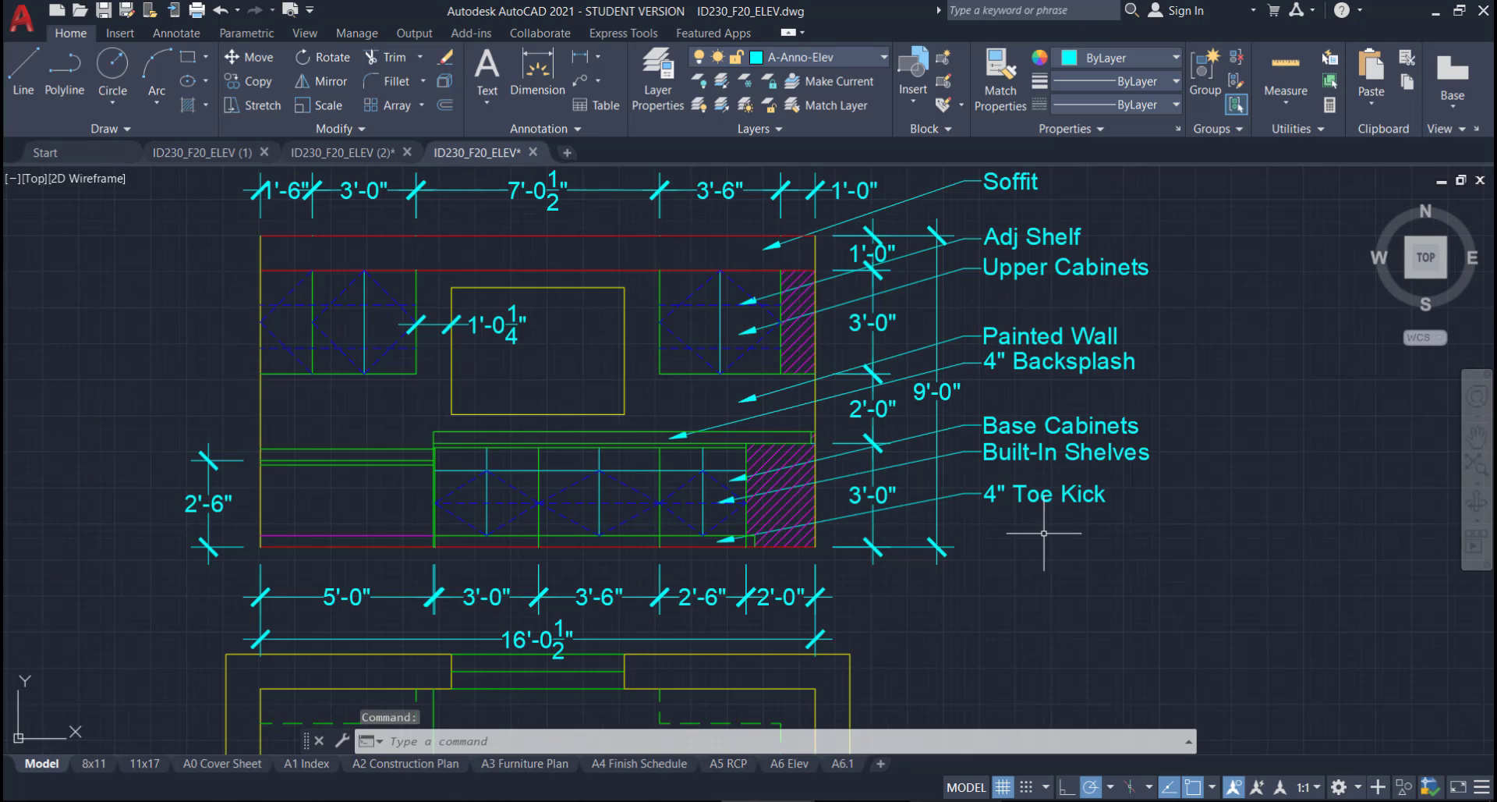
mouse_move(978, 532)
middle_mouse_down()
mouse_move(1061, 591)
mouse_move(1070, 569)
mouse_move(1068, 590)
middle_mouse_up()
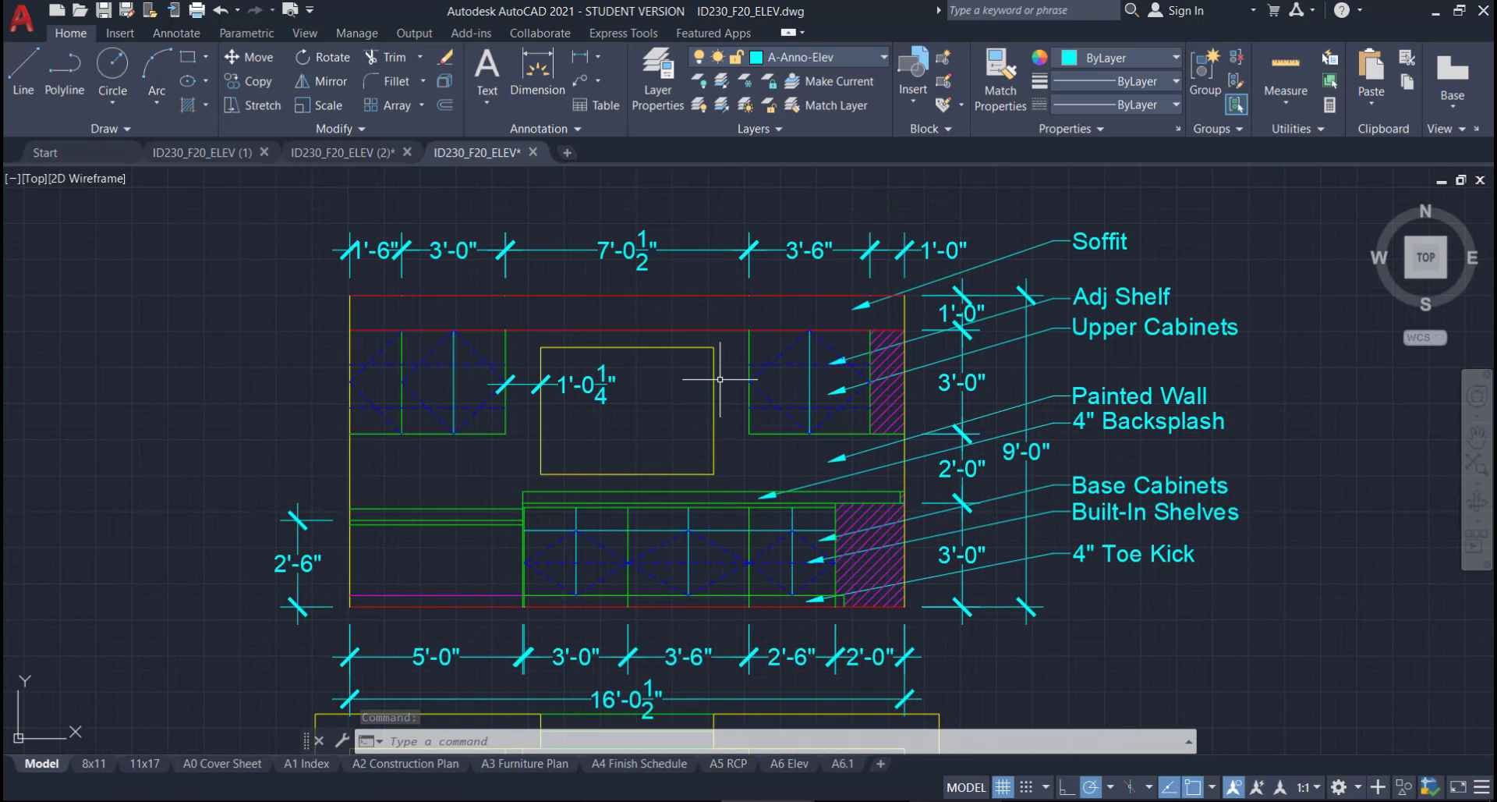
left_click(850, 455)
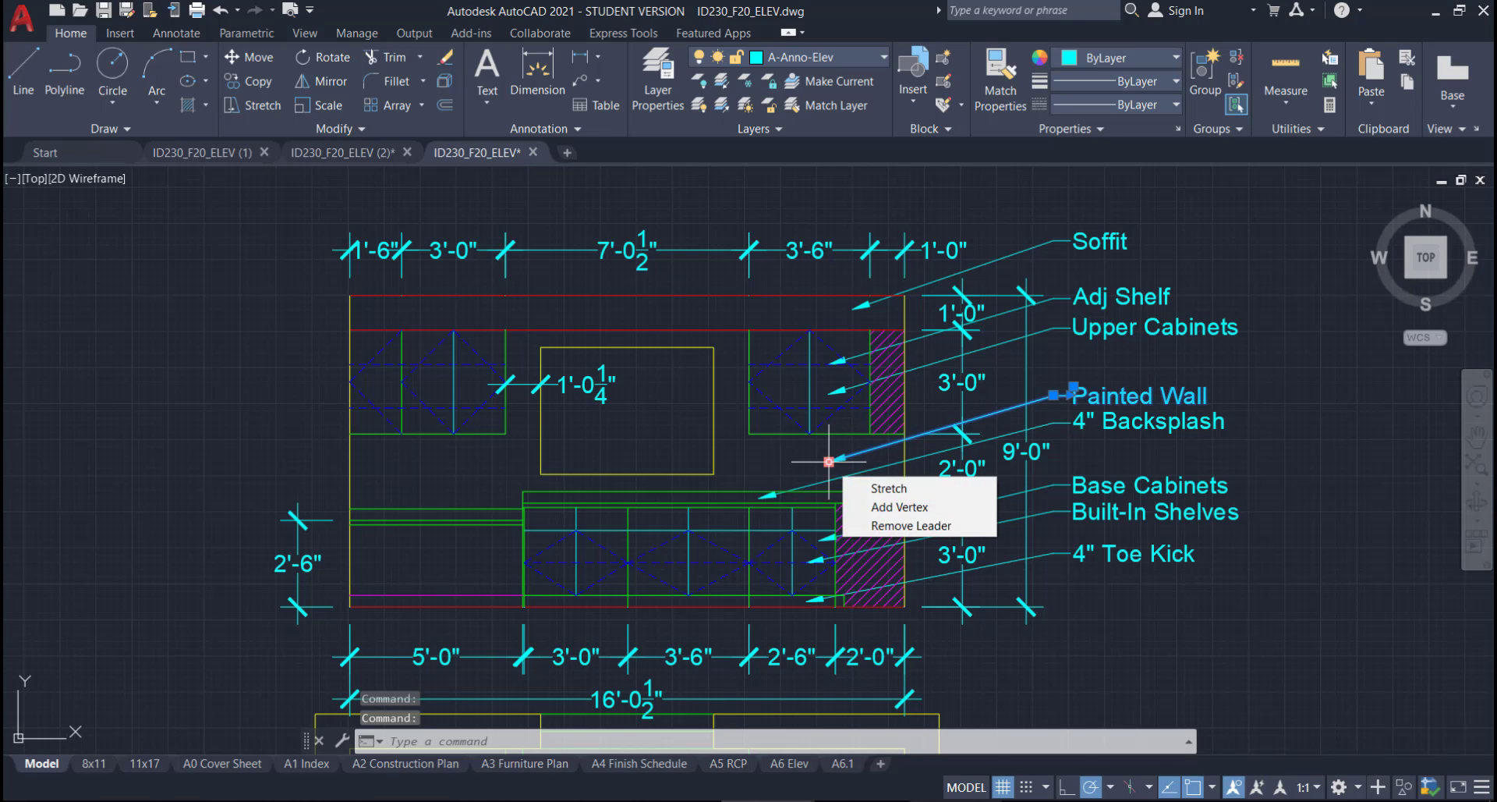
left_click(829, 461)
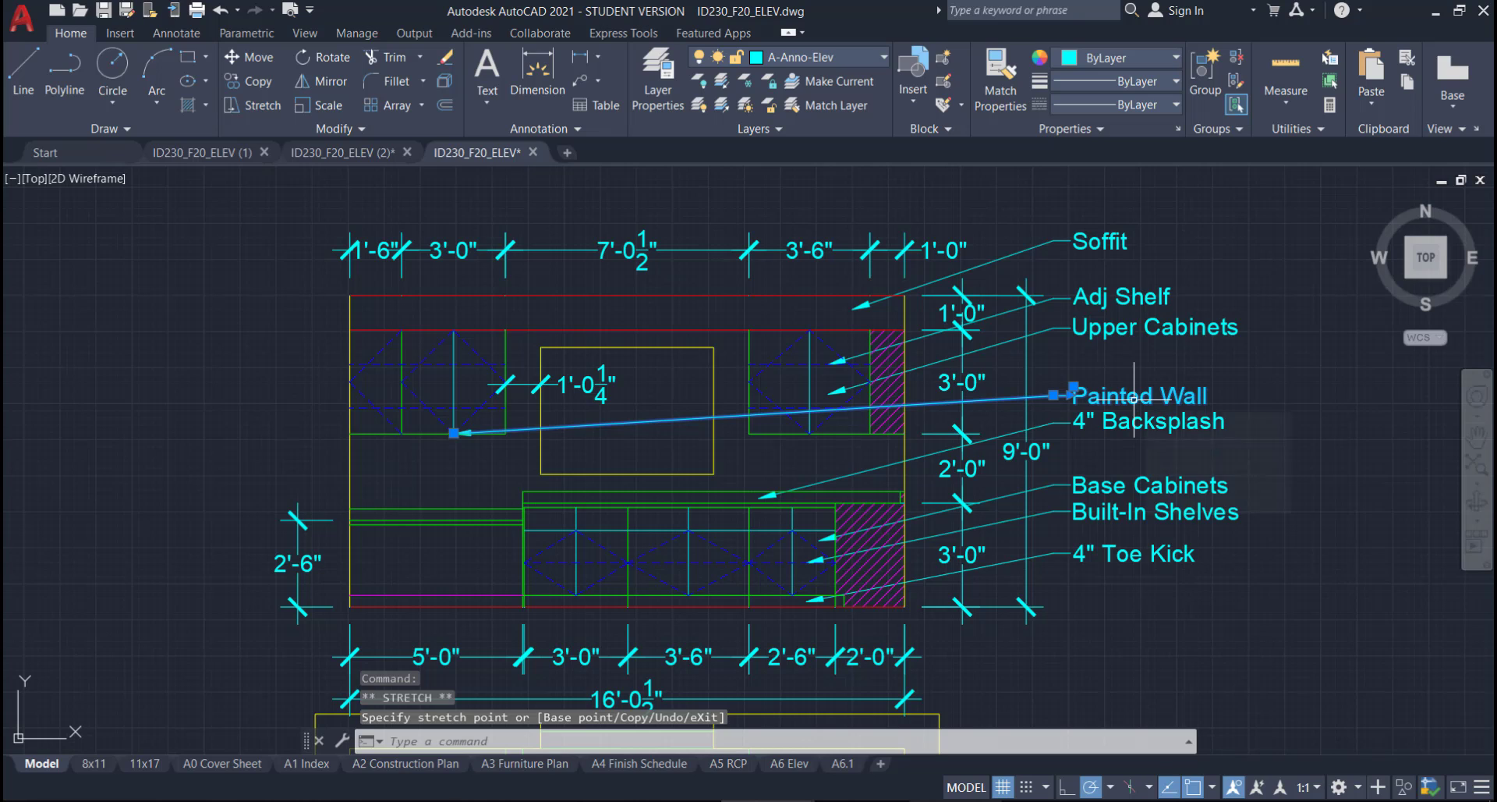
left_click(485, 421)
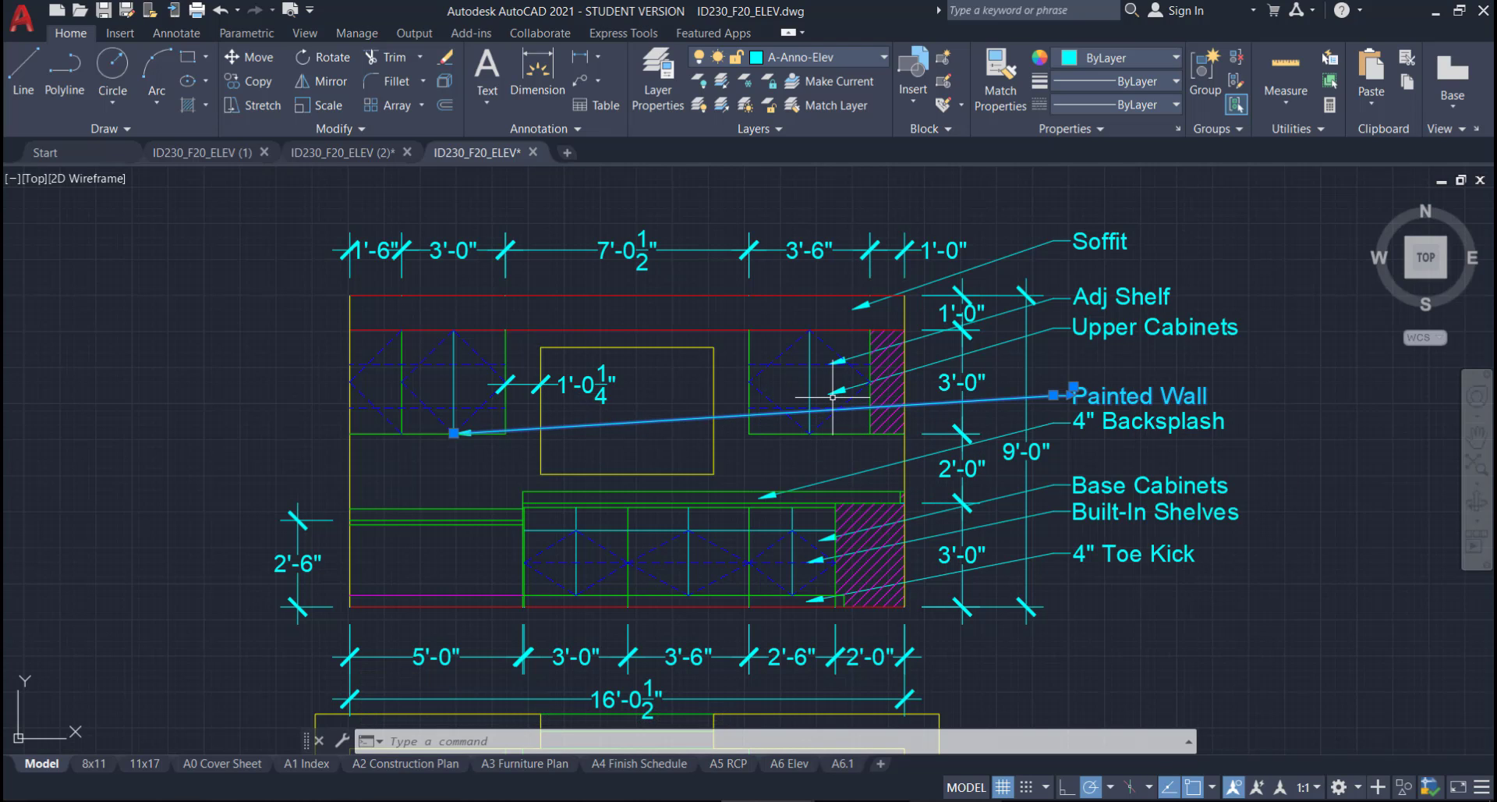
key("ctrl+z")
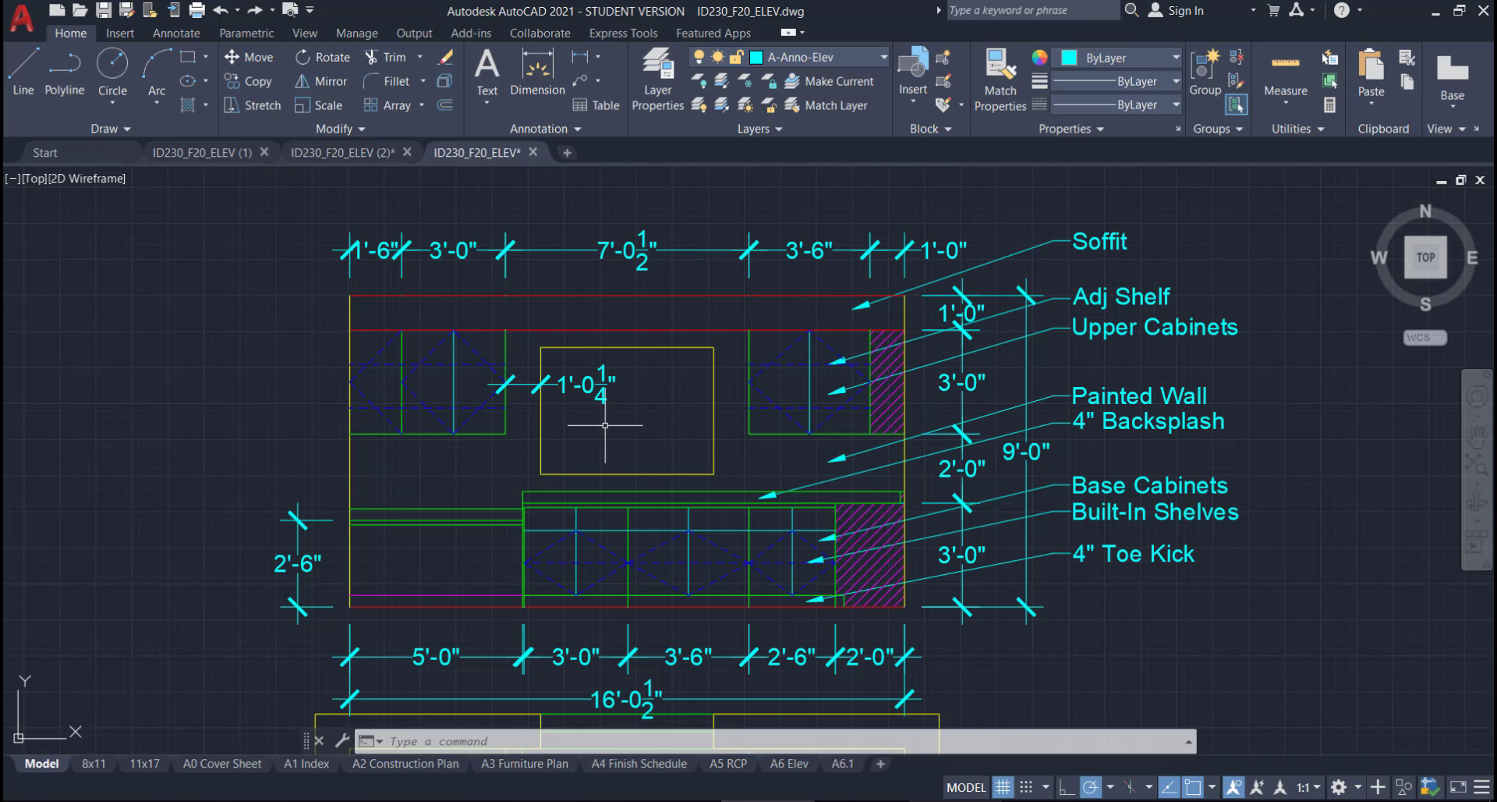
- Copy the Soffit leader to a spot above the top dimension string, over the window side of the elevation
left_click(1128, 256)
left_click(1051, 225)
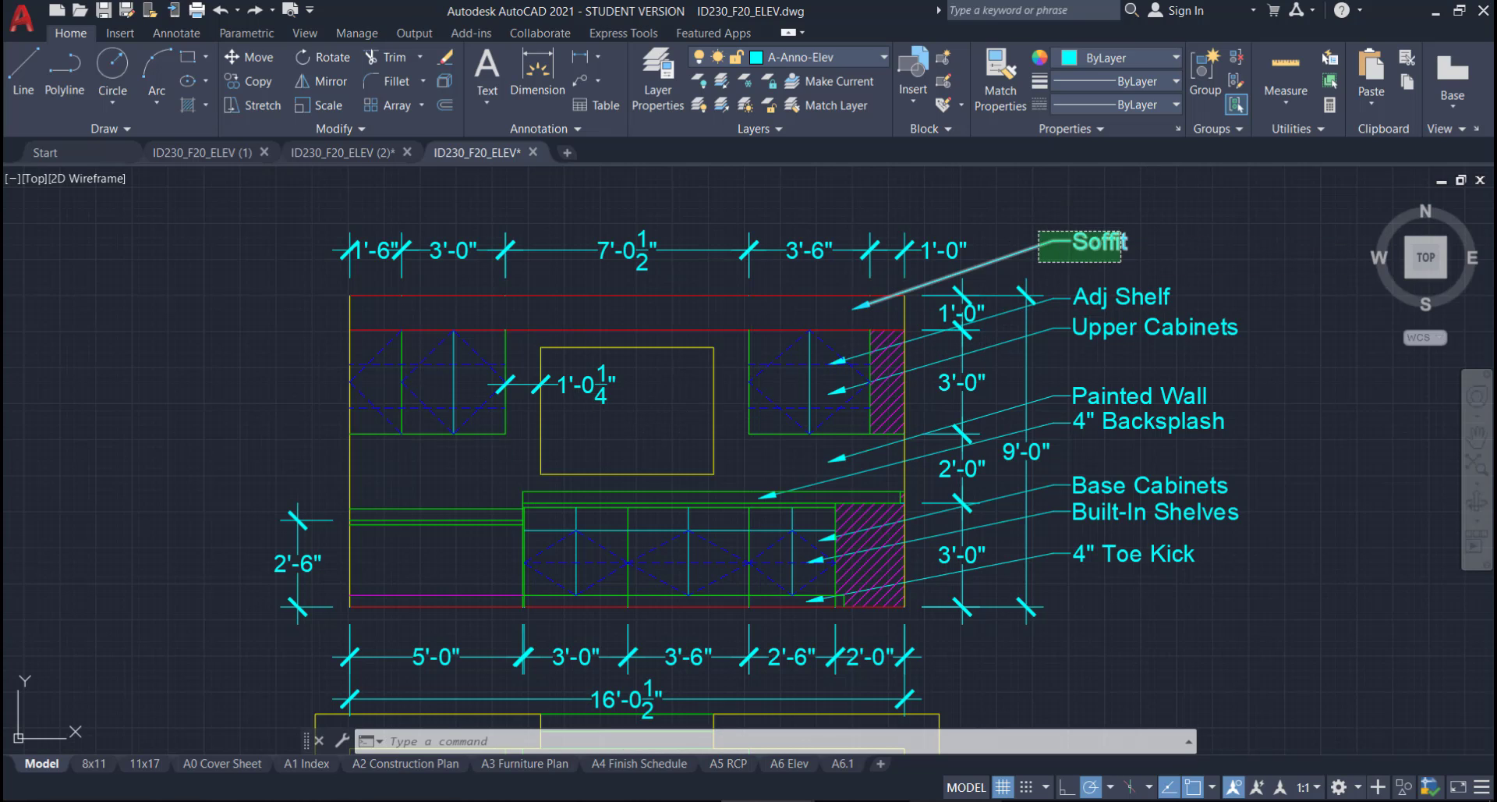
left_click(251, 82)
left_click(1068, 241)
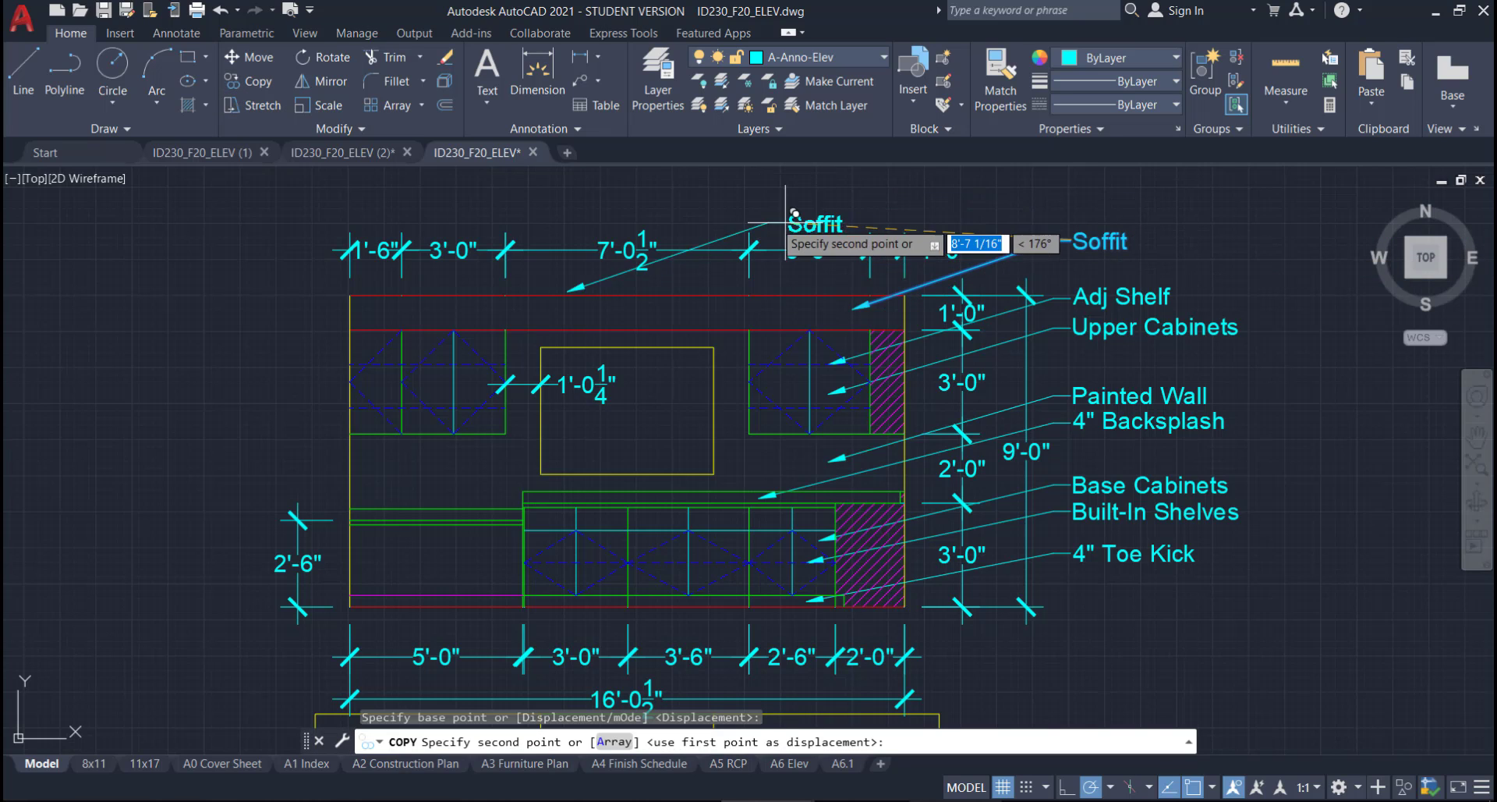
left_click(749, 189)
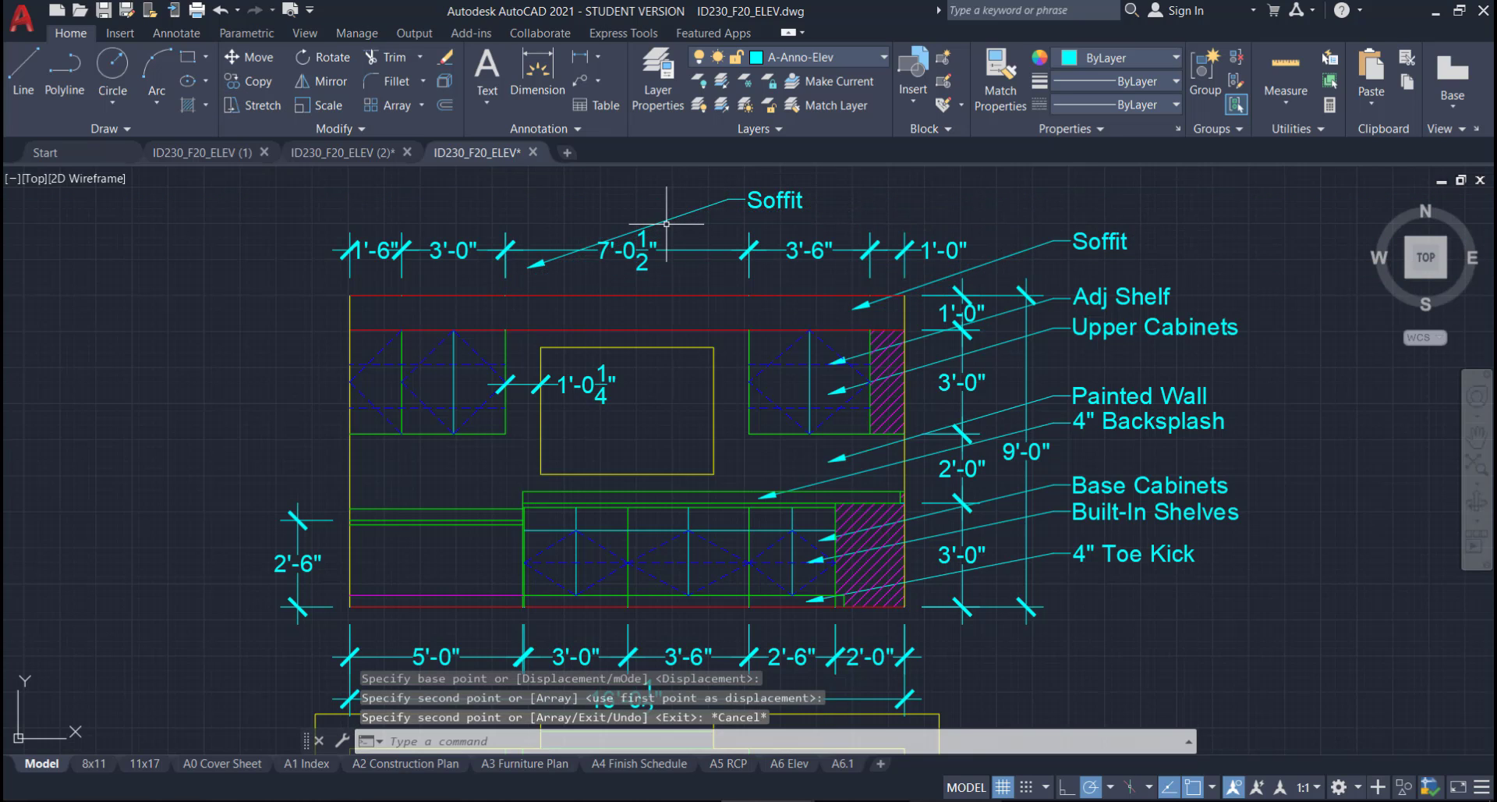
key("Escape")
- Stretch the copied Soffit leader's arrowhead down into the window rectangle
left_click(577, 248)
left_click(528, 265)
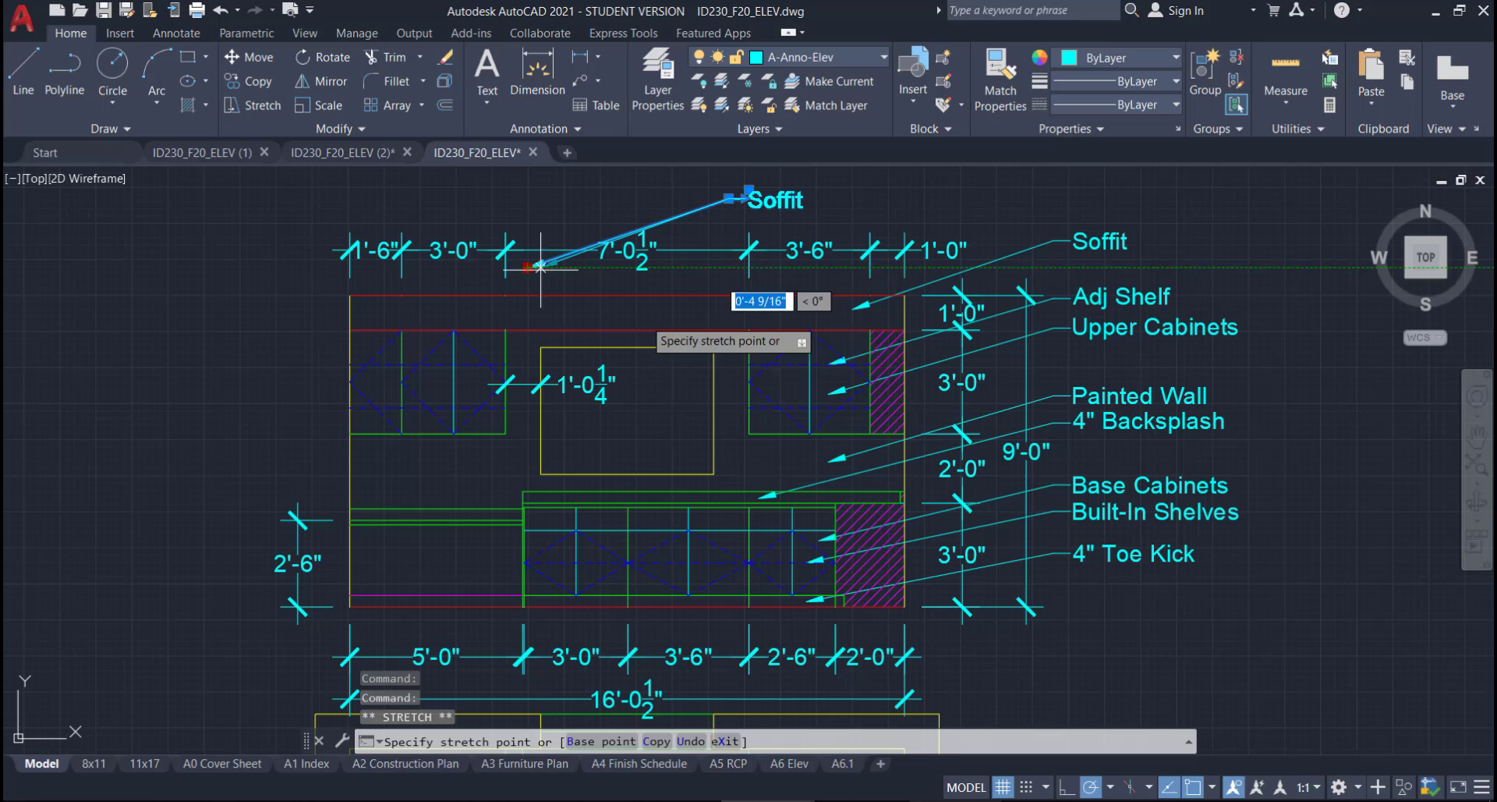
left_click(659, 379)
key("Escape")
- Replace the text of the leader pointing into the window with Window
double_click(782, 200)
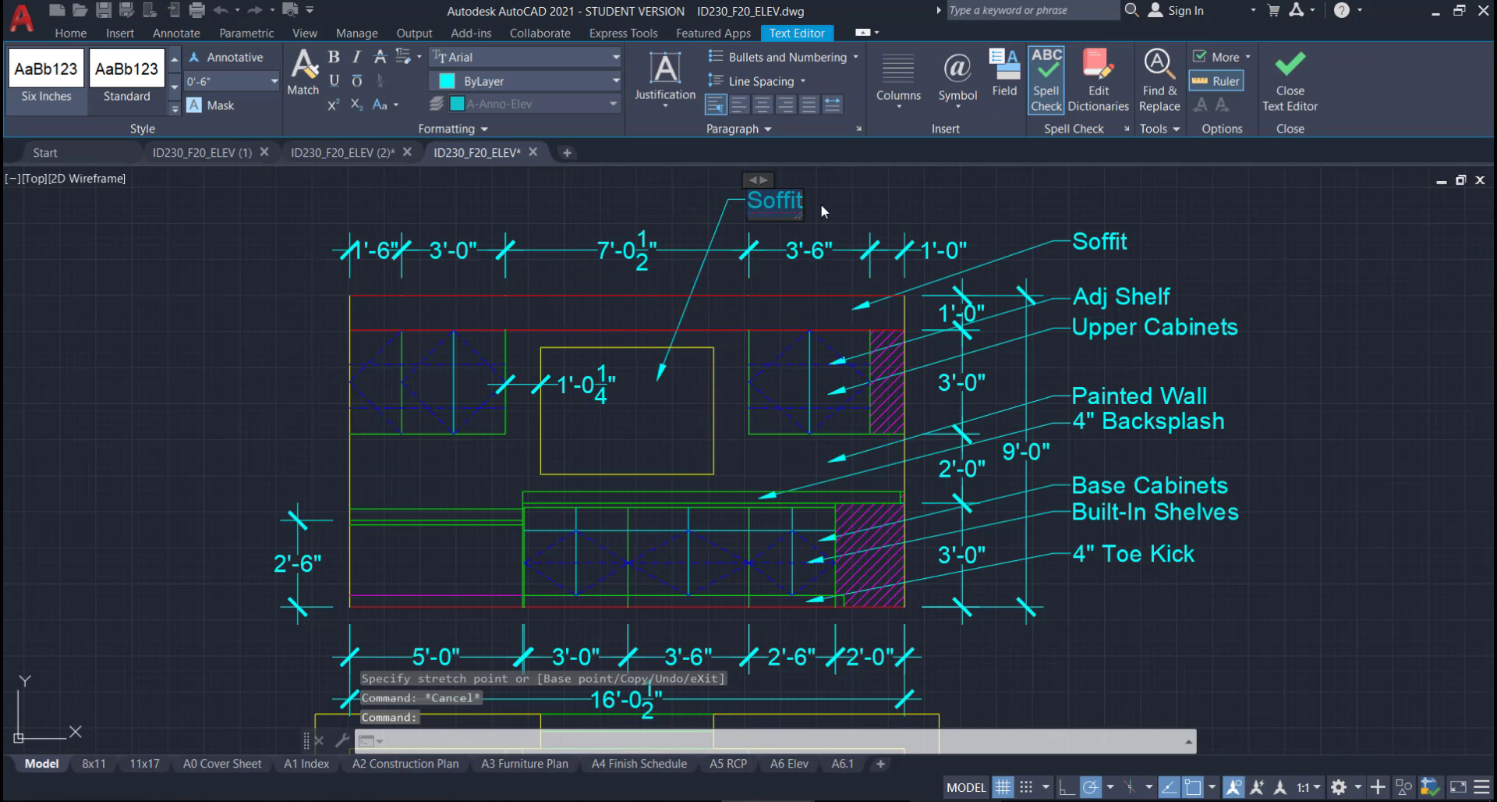
type("Window")
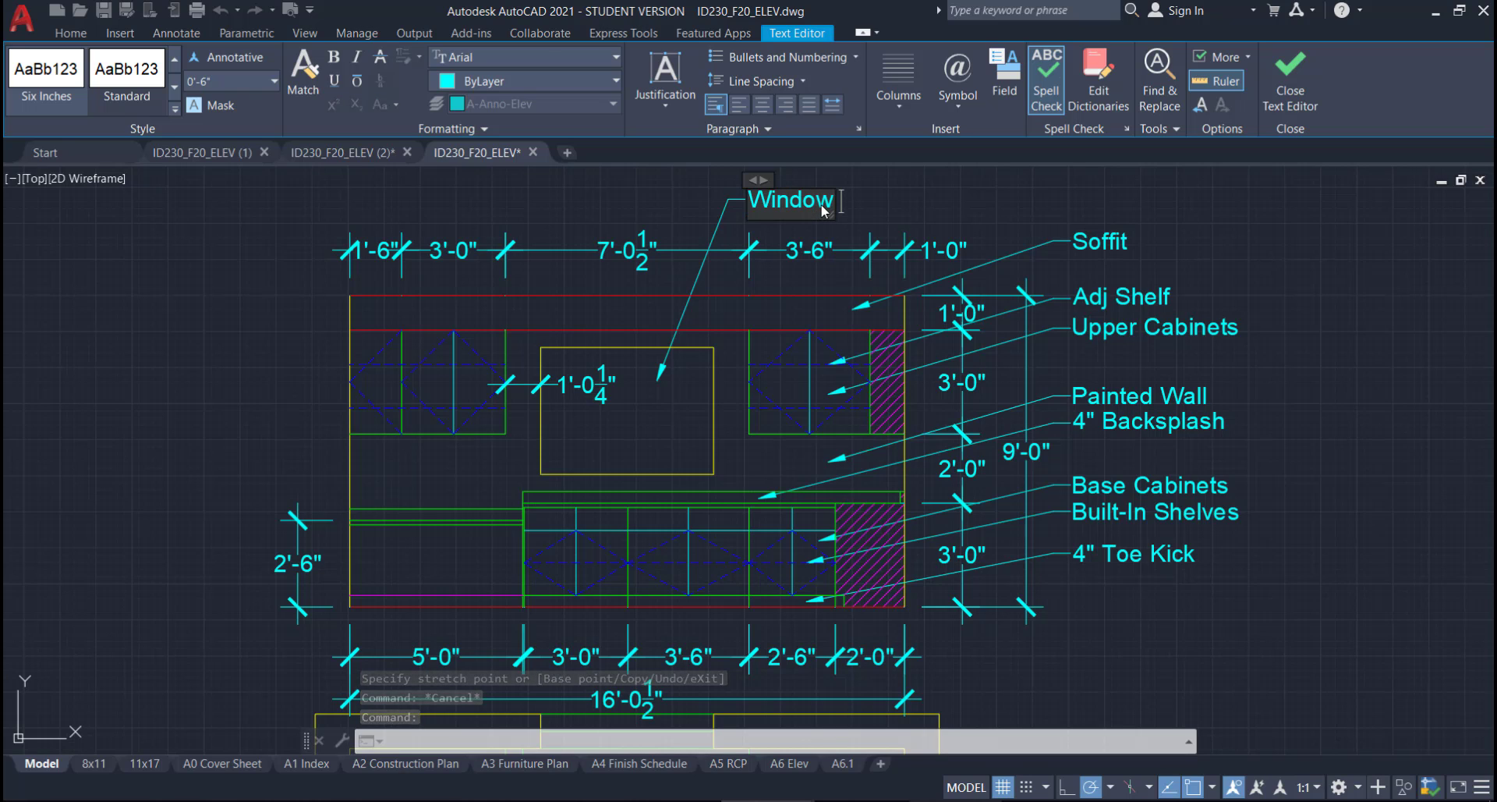
left_click(866, 189)
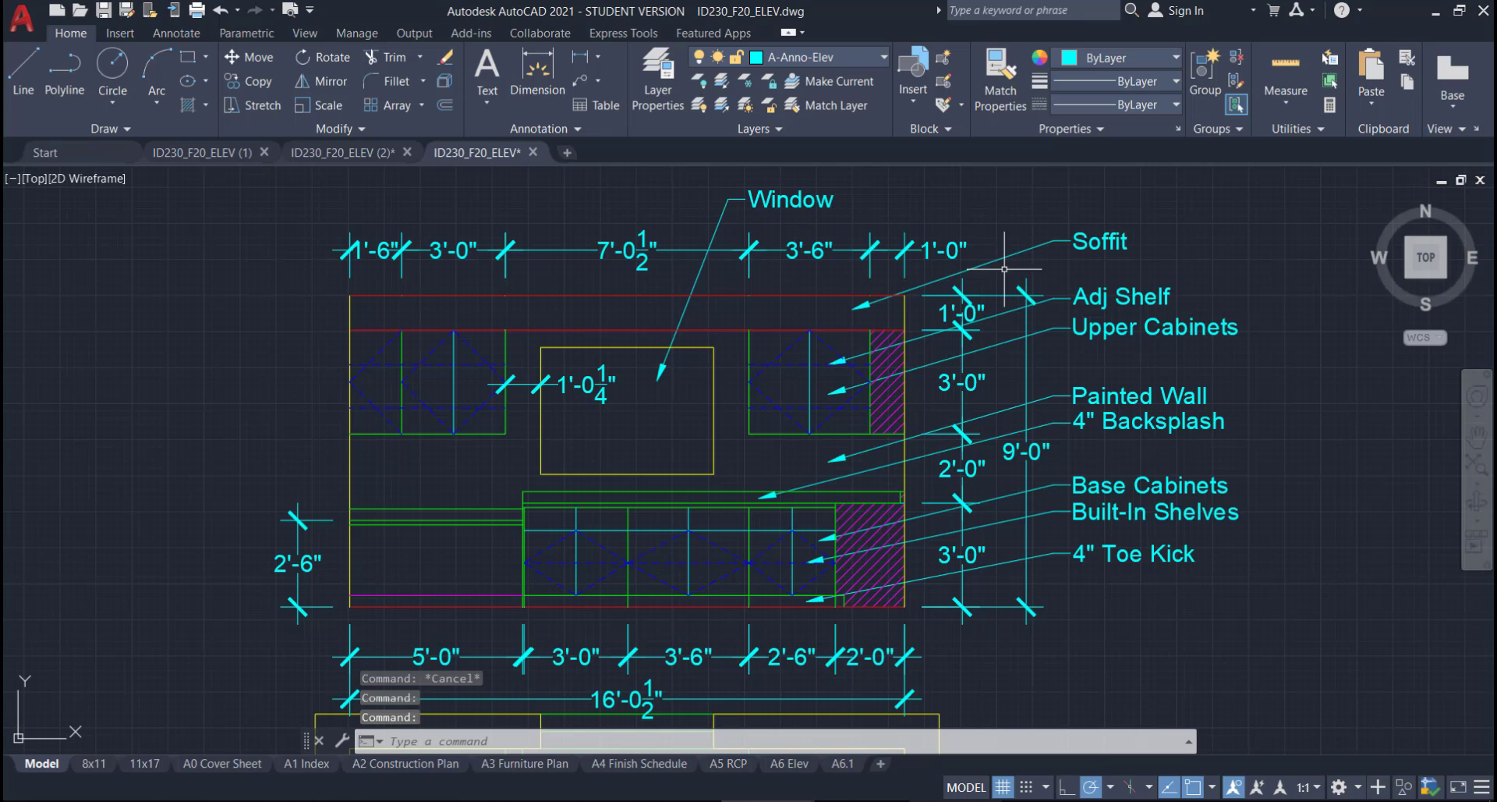
- Mirror the 4" Backsplash leader about the elevation's vertical centerline through the soffit midpoint, keeping the original
middle_click_drag(701, 588, 808, 561)
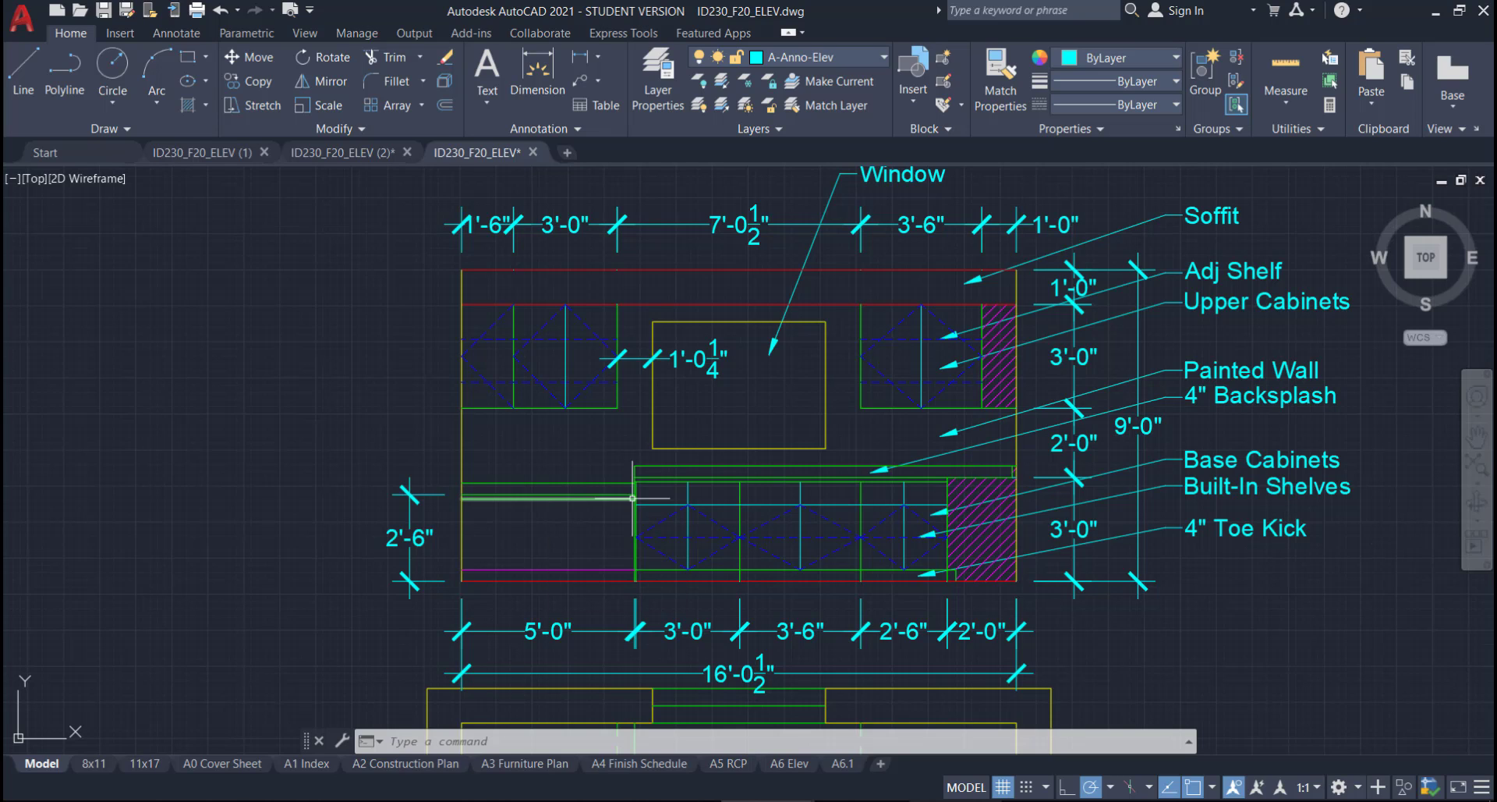
left_click(1221, 418)
left_click(1197, 402)
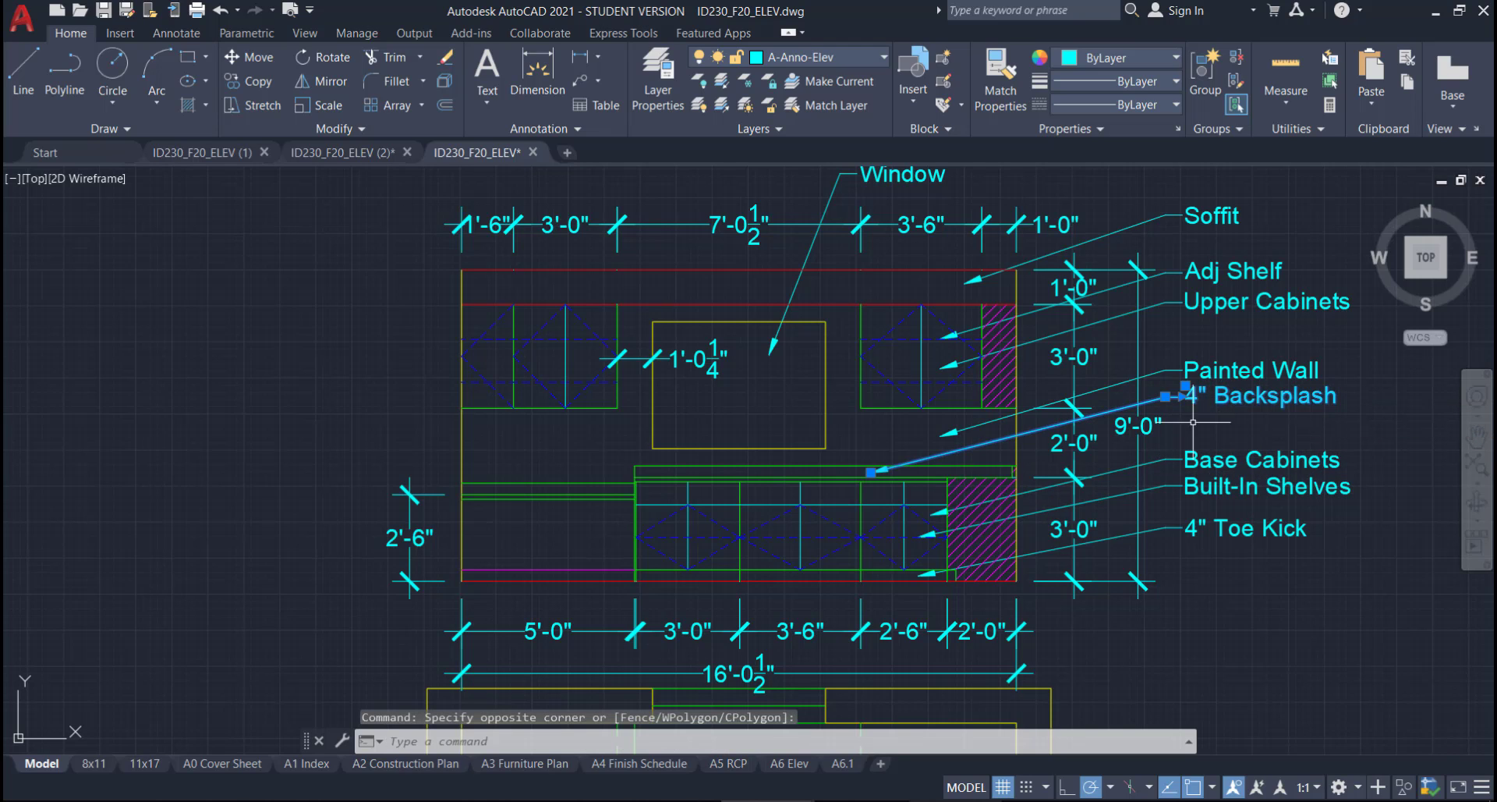
left_click(322, 81)
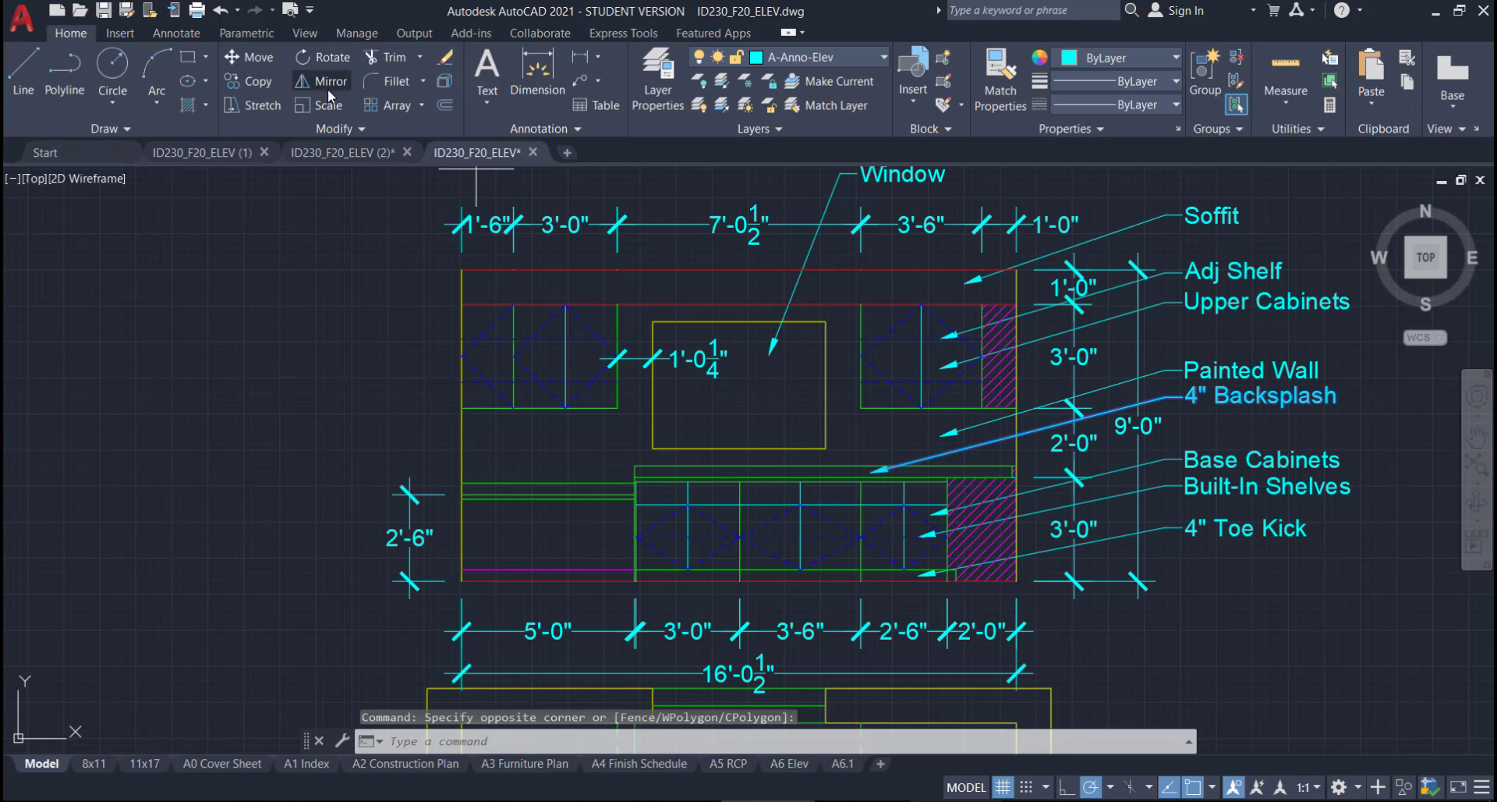
left_click(740, 269)
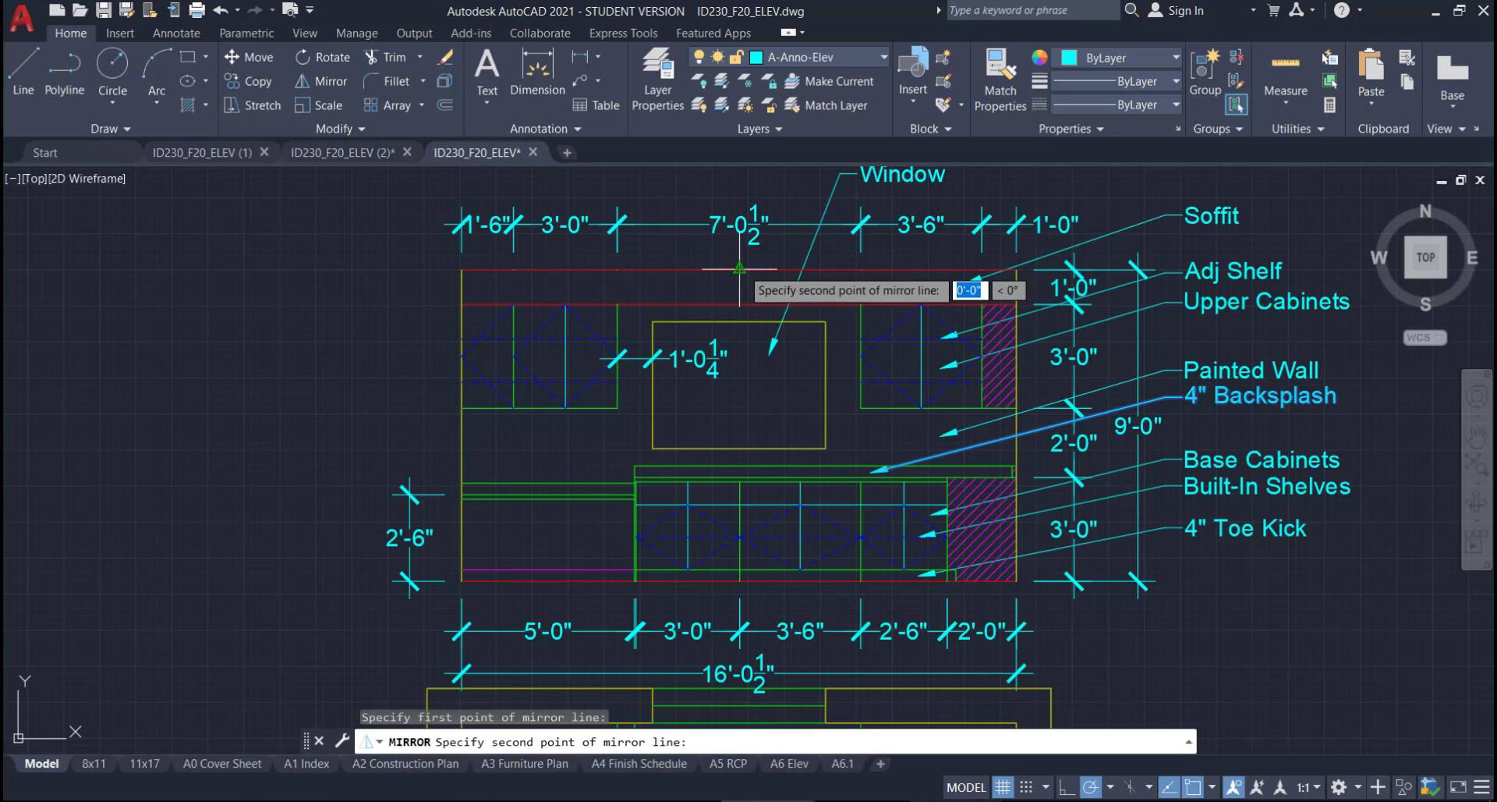
left_click(731, 389)
key("Return")
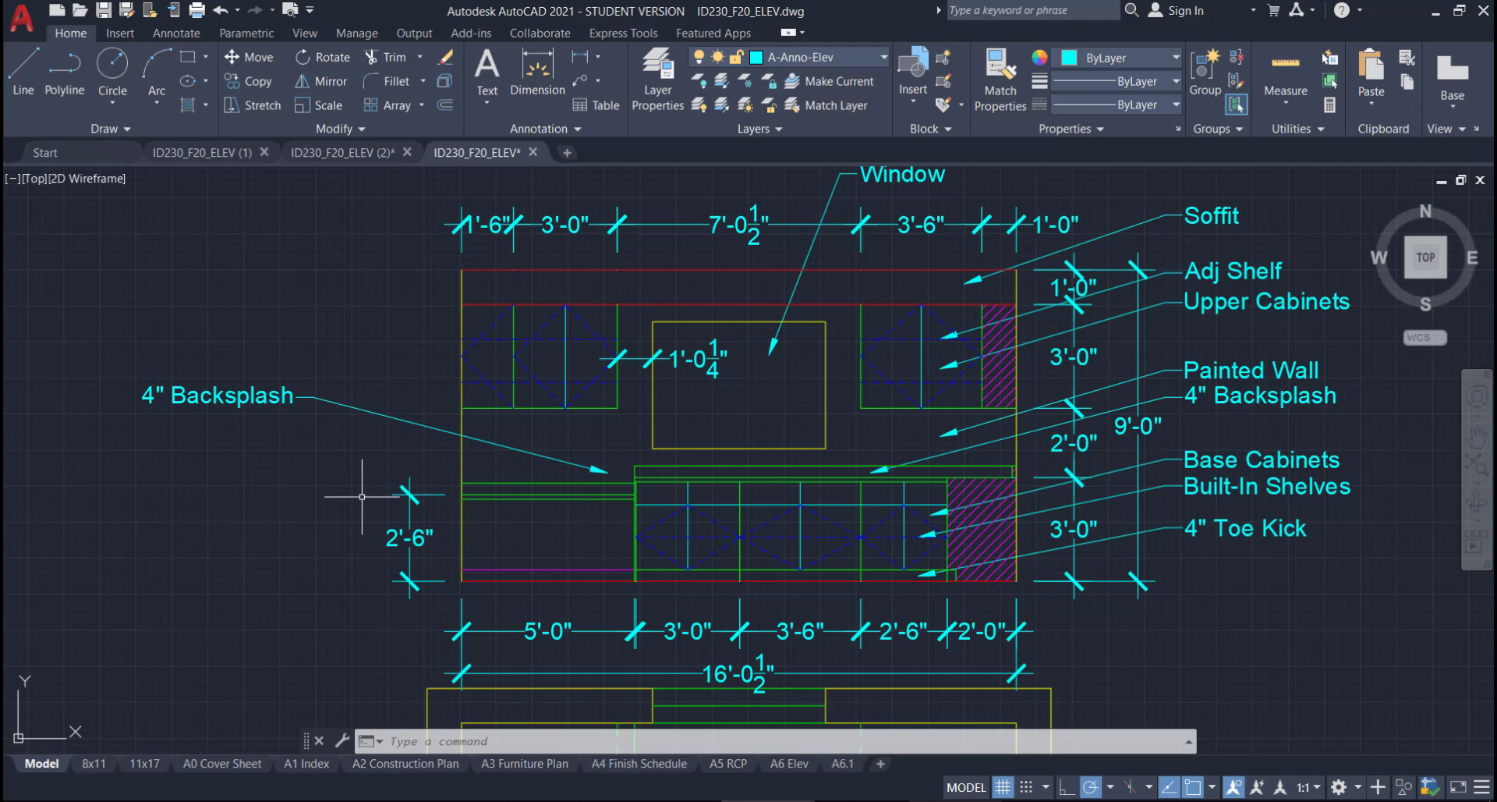
left_click(340, 428)
left_click(195, 348)
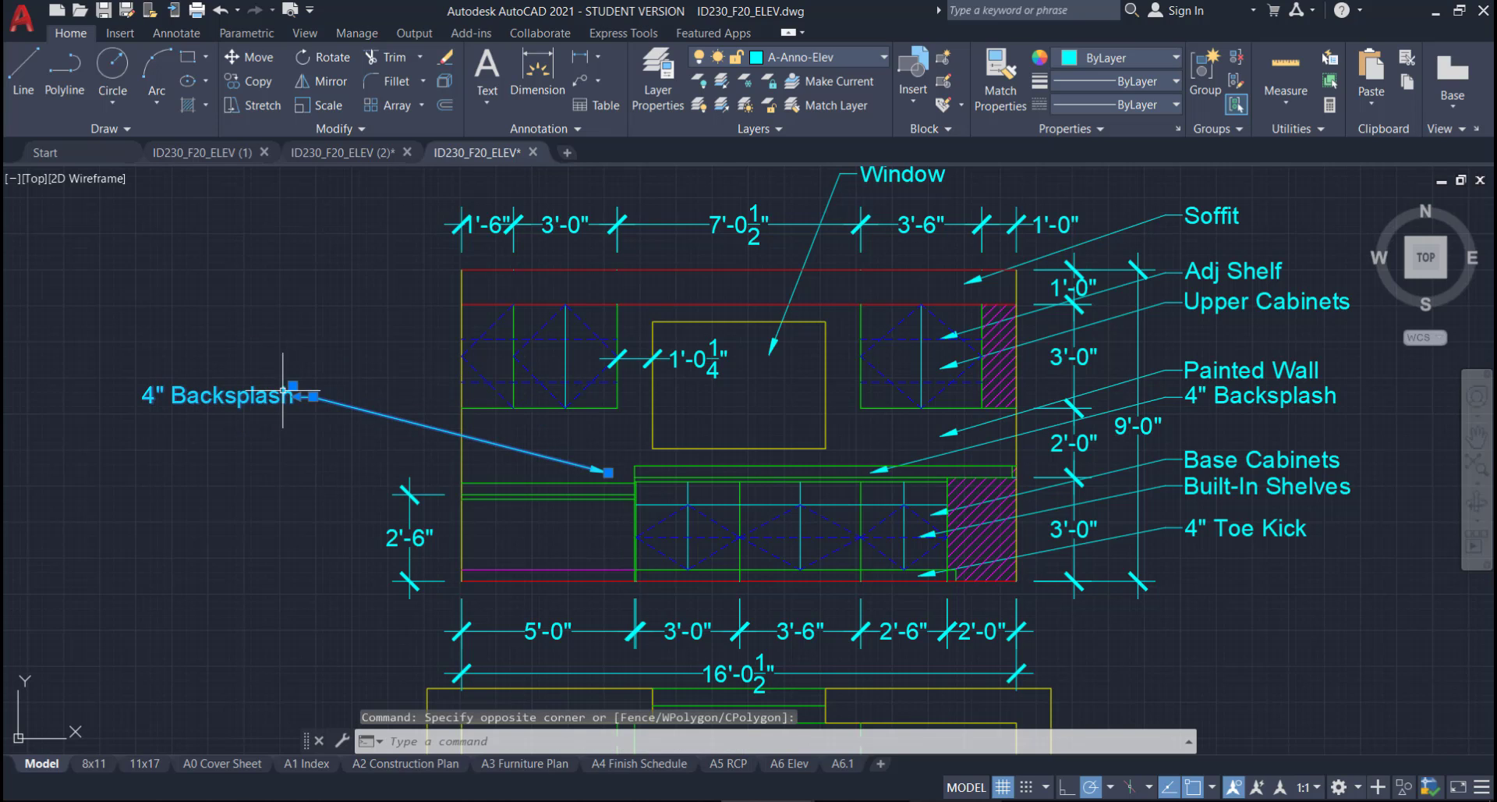
mouse_move(312, 396)
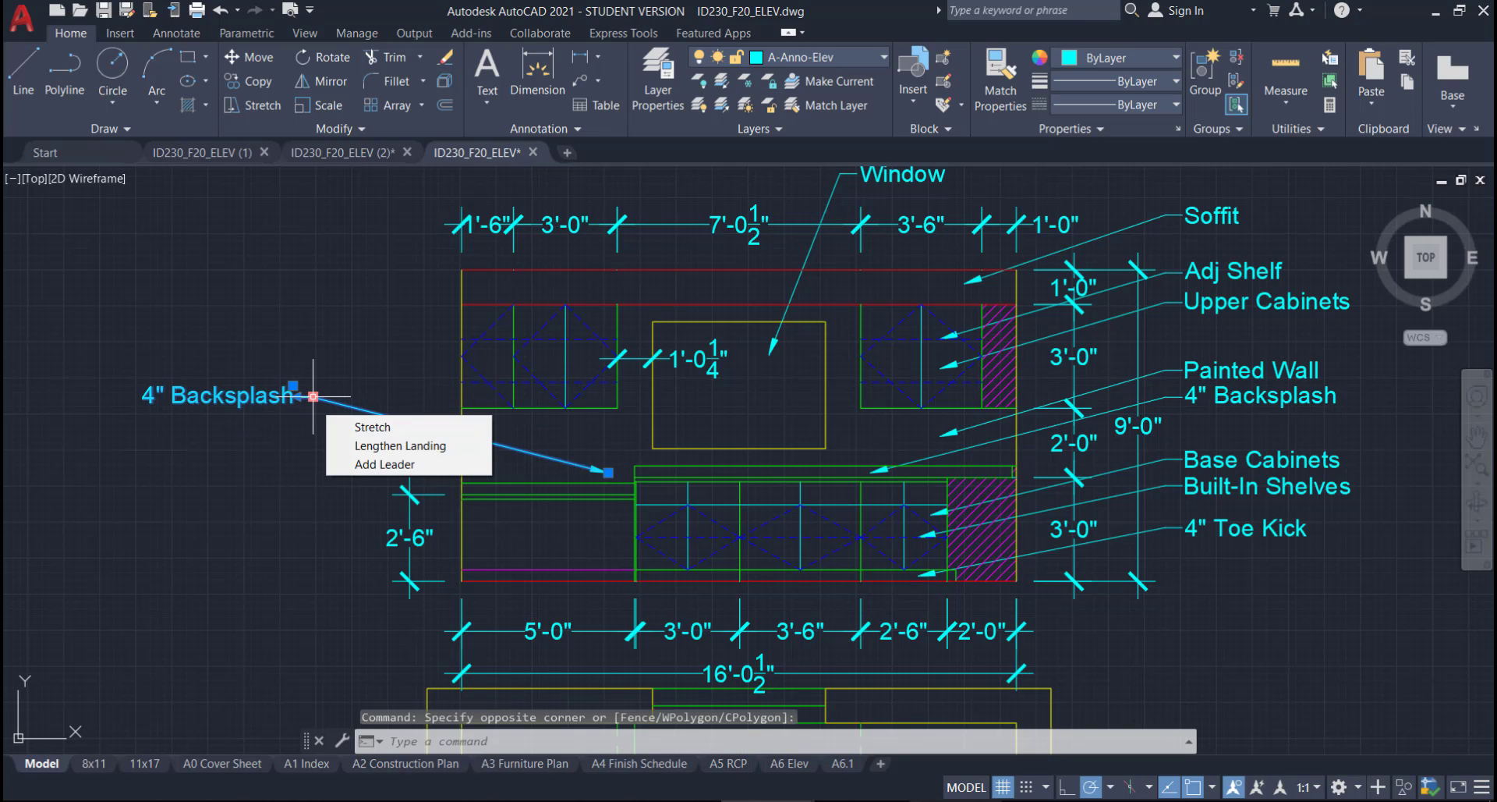
left_click(313, 396)
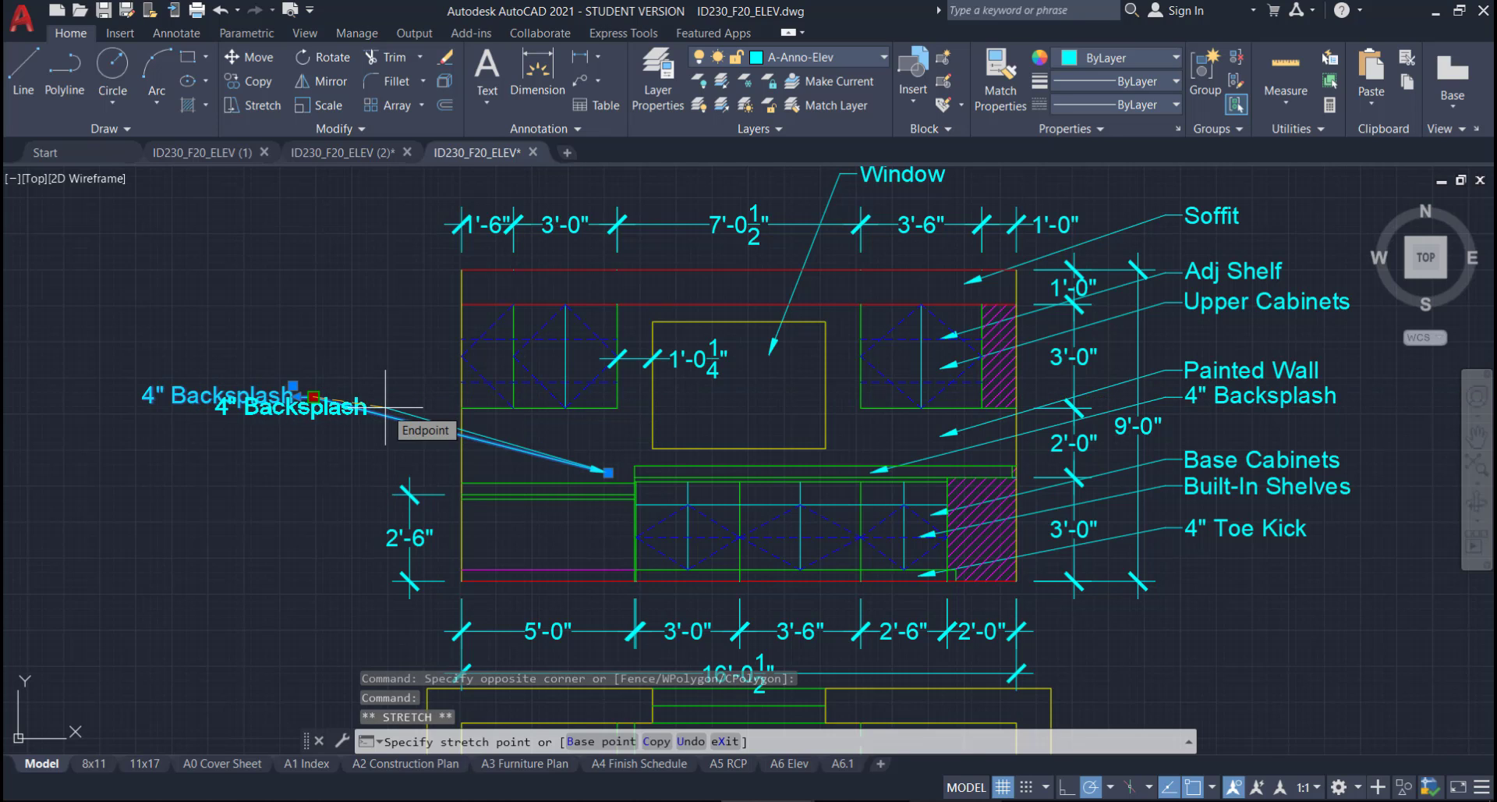
key("Escape")
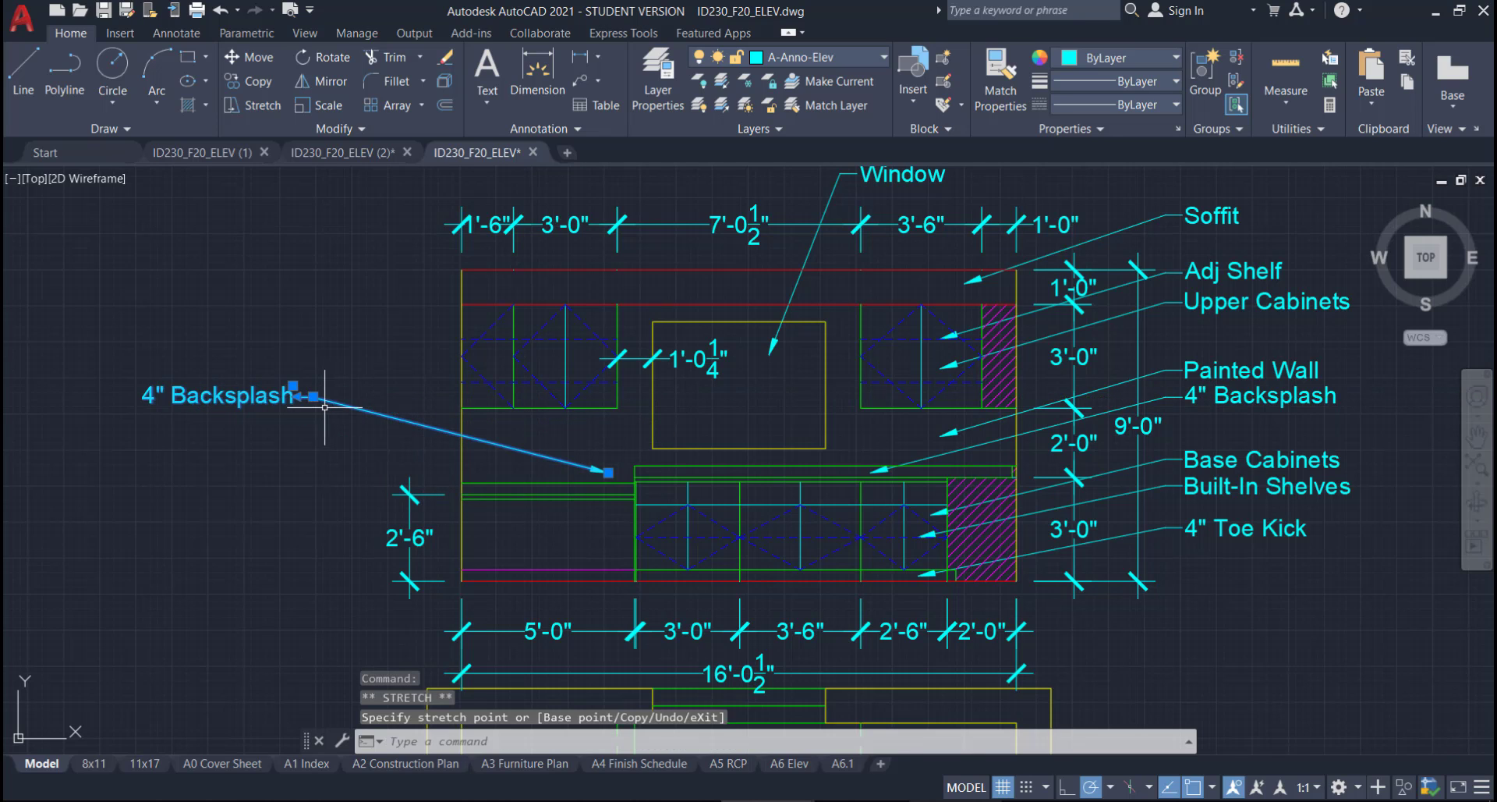
scroll(324, 407, "up", 5)
left_click(269, 407)
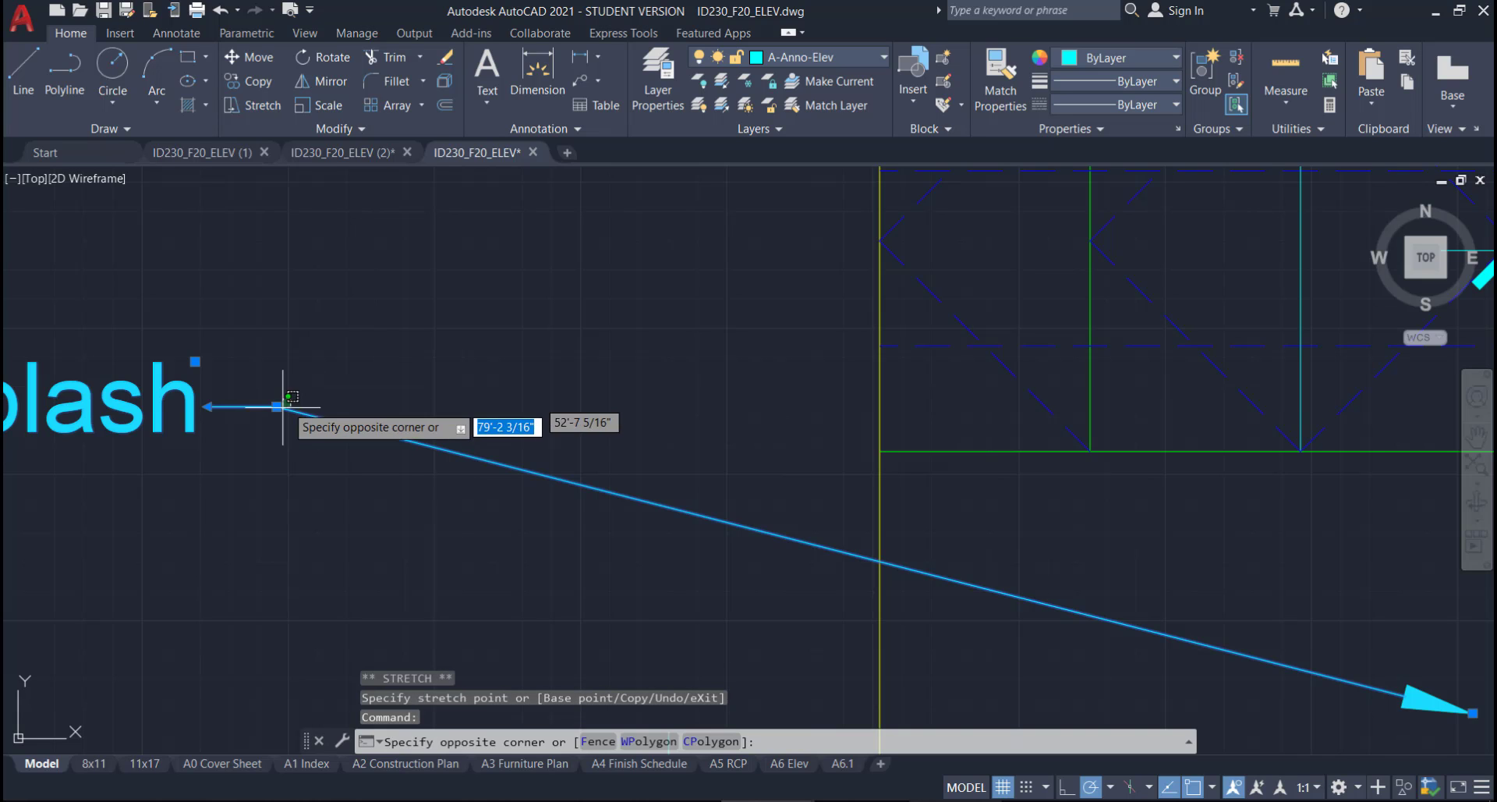
left_click(283, 418)
left_click(277, 406)
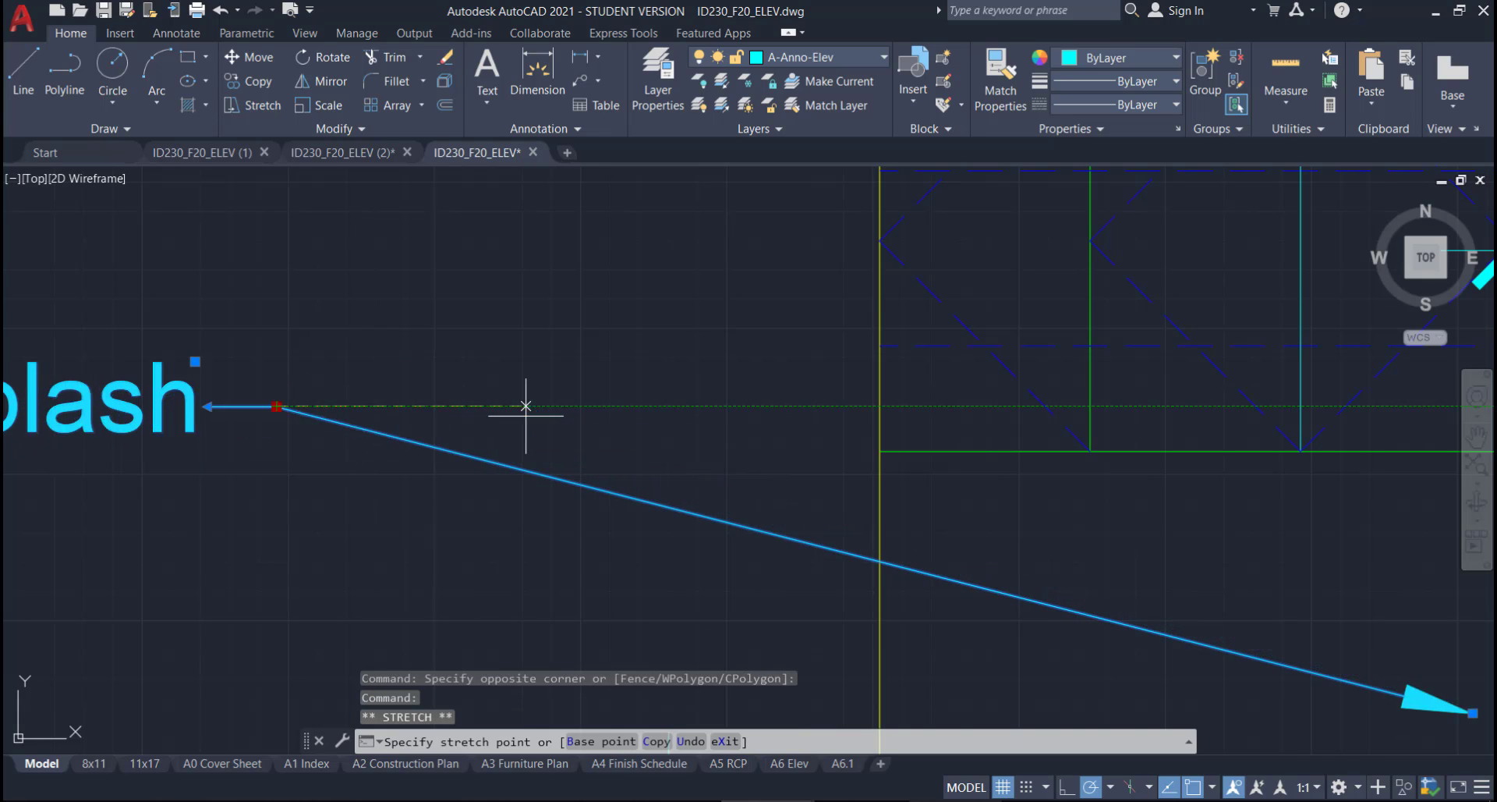
scroll(604, 475, "down", 5)
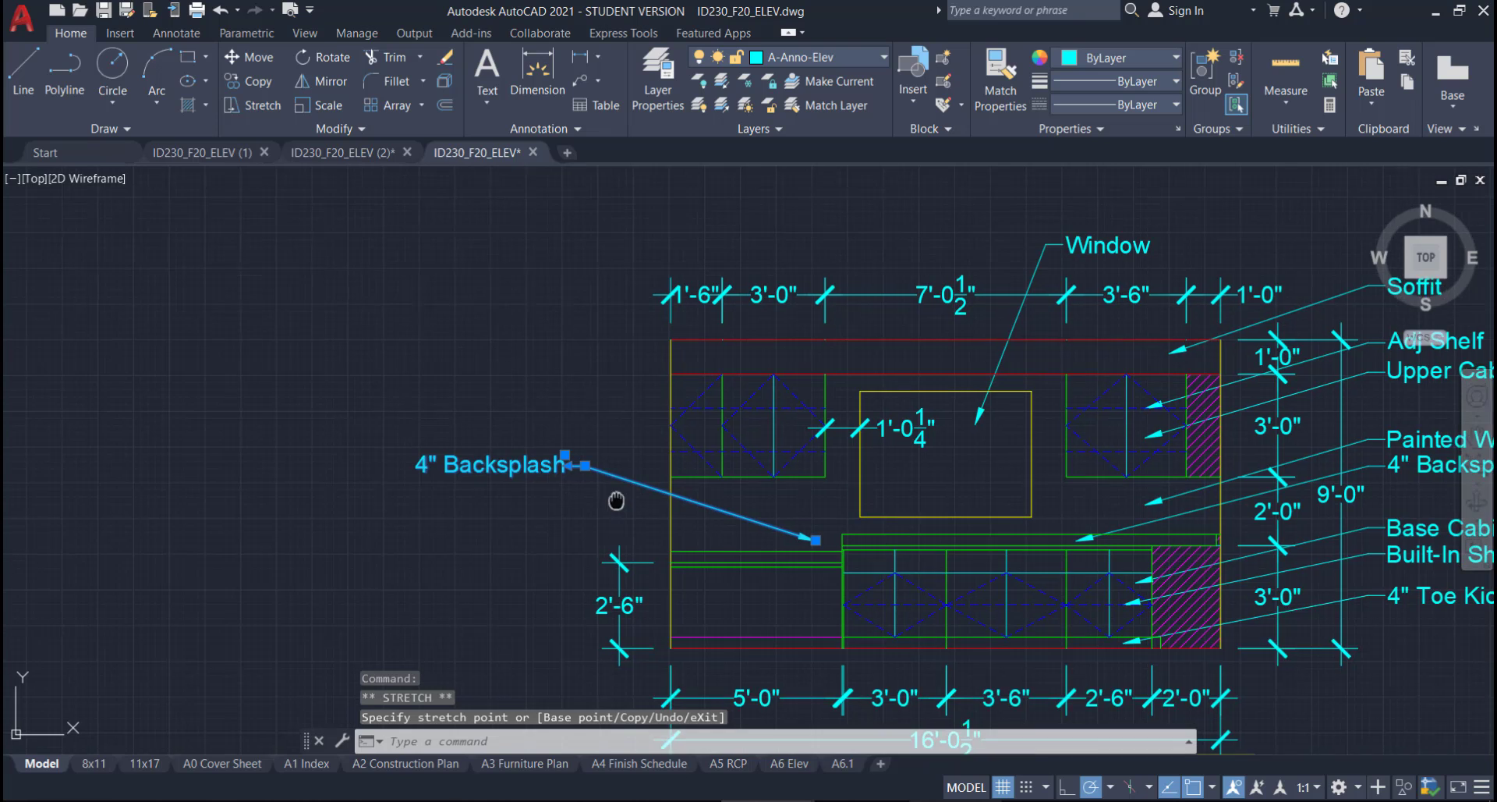
- Move the mirrored 4" Backsplash leader slightly down and toward the elevation
middle_click_drag(615, 501, 567, 457)
left_click(254, 60)
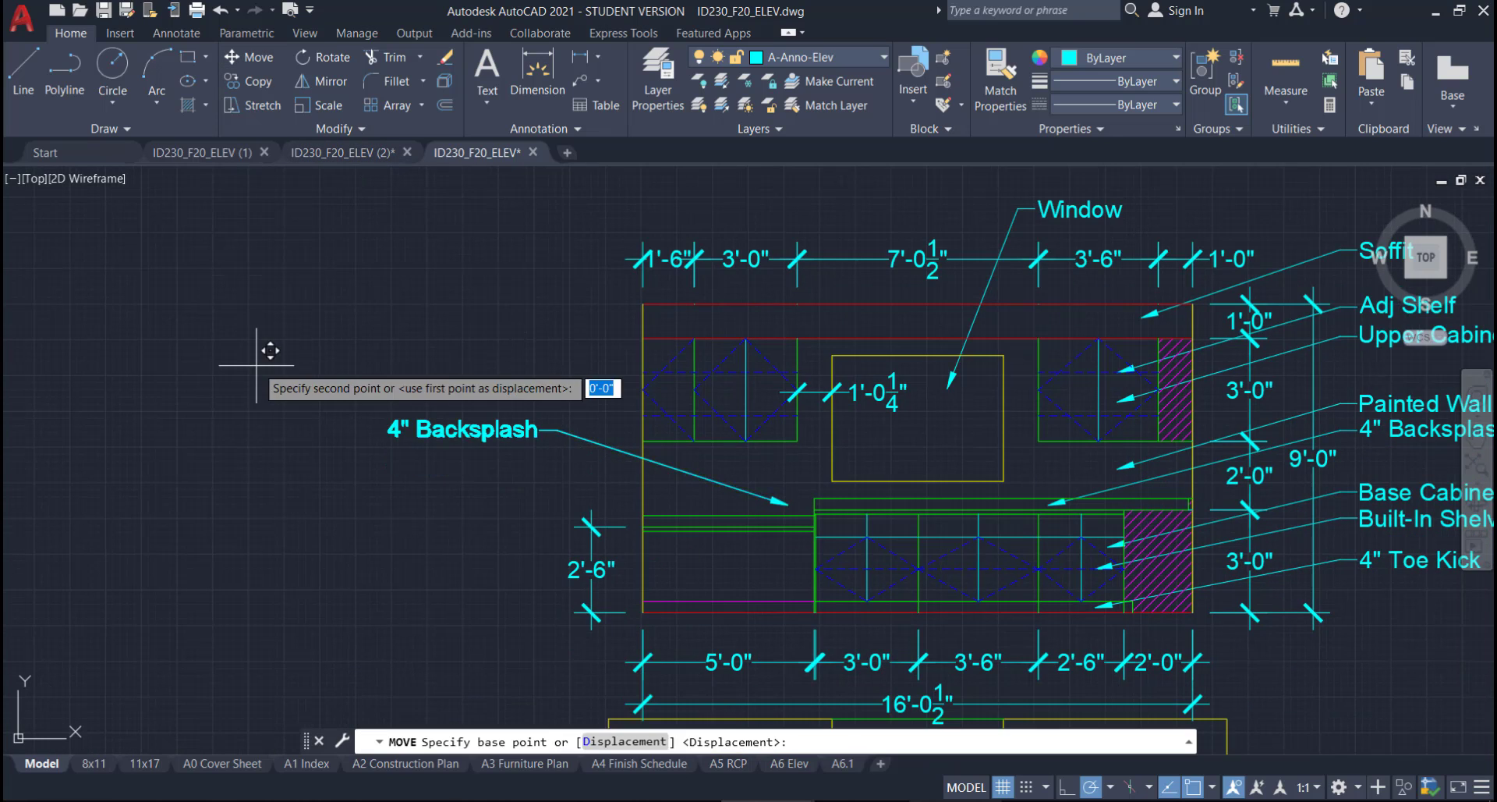
left_click(257, 365)
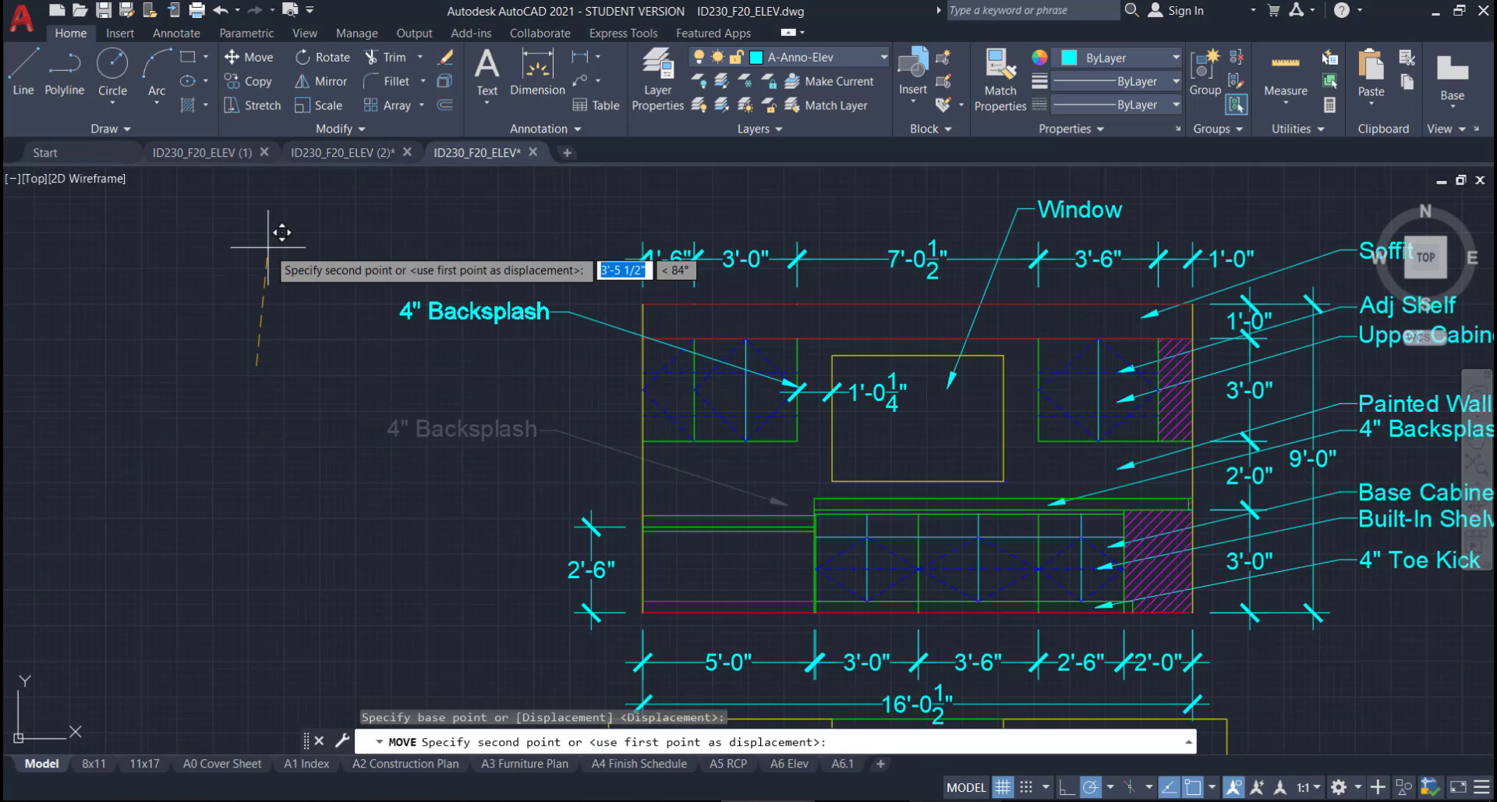
left_click(279, 402)
- Stretch the mirrored 4" Backsplash leader's arrowhead into the thin countertop band above the desk opening
left_click(583, 466)
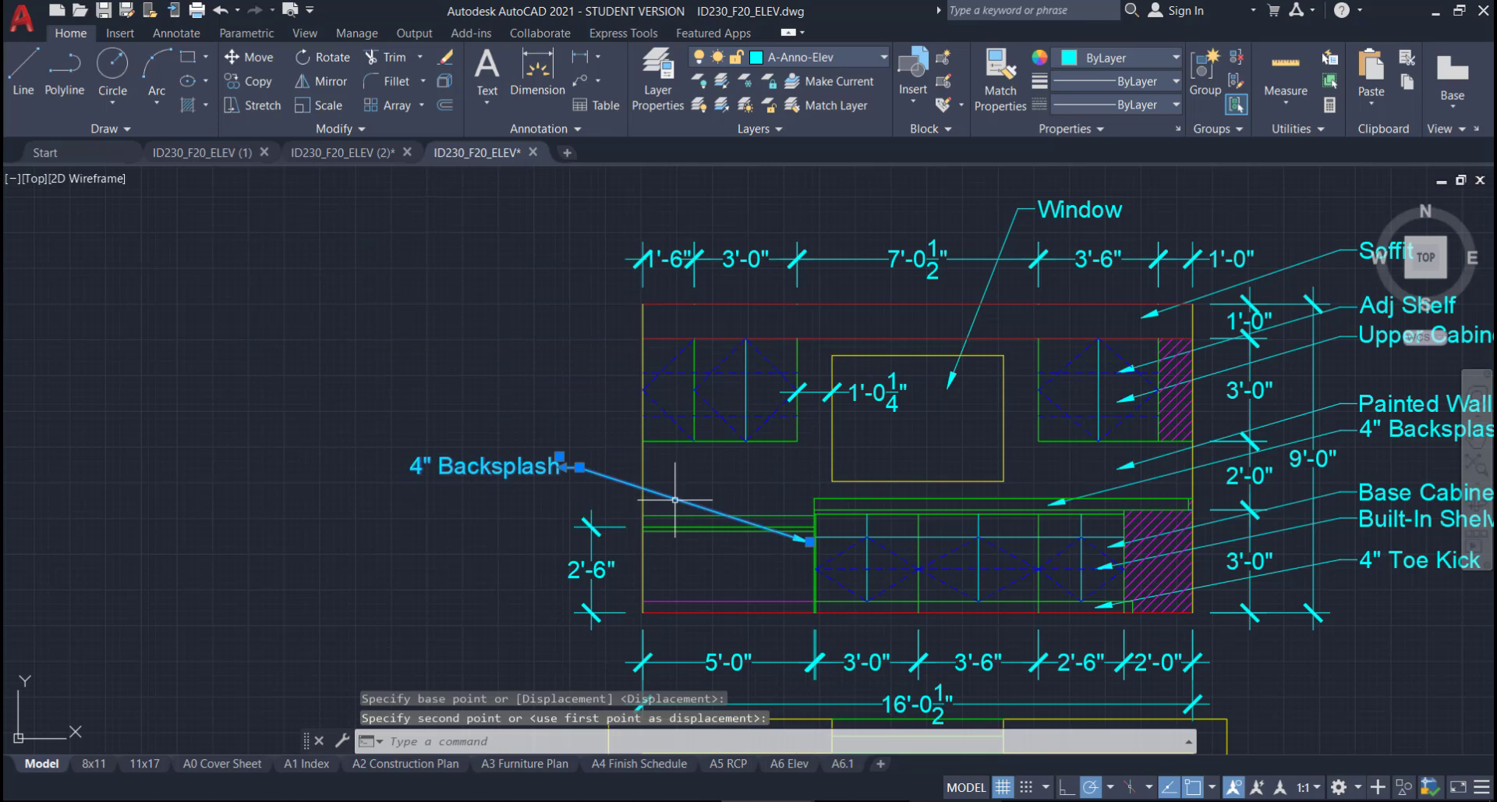
left_click(811, 541)
scroll(725, 531, "up", 8)
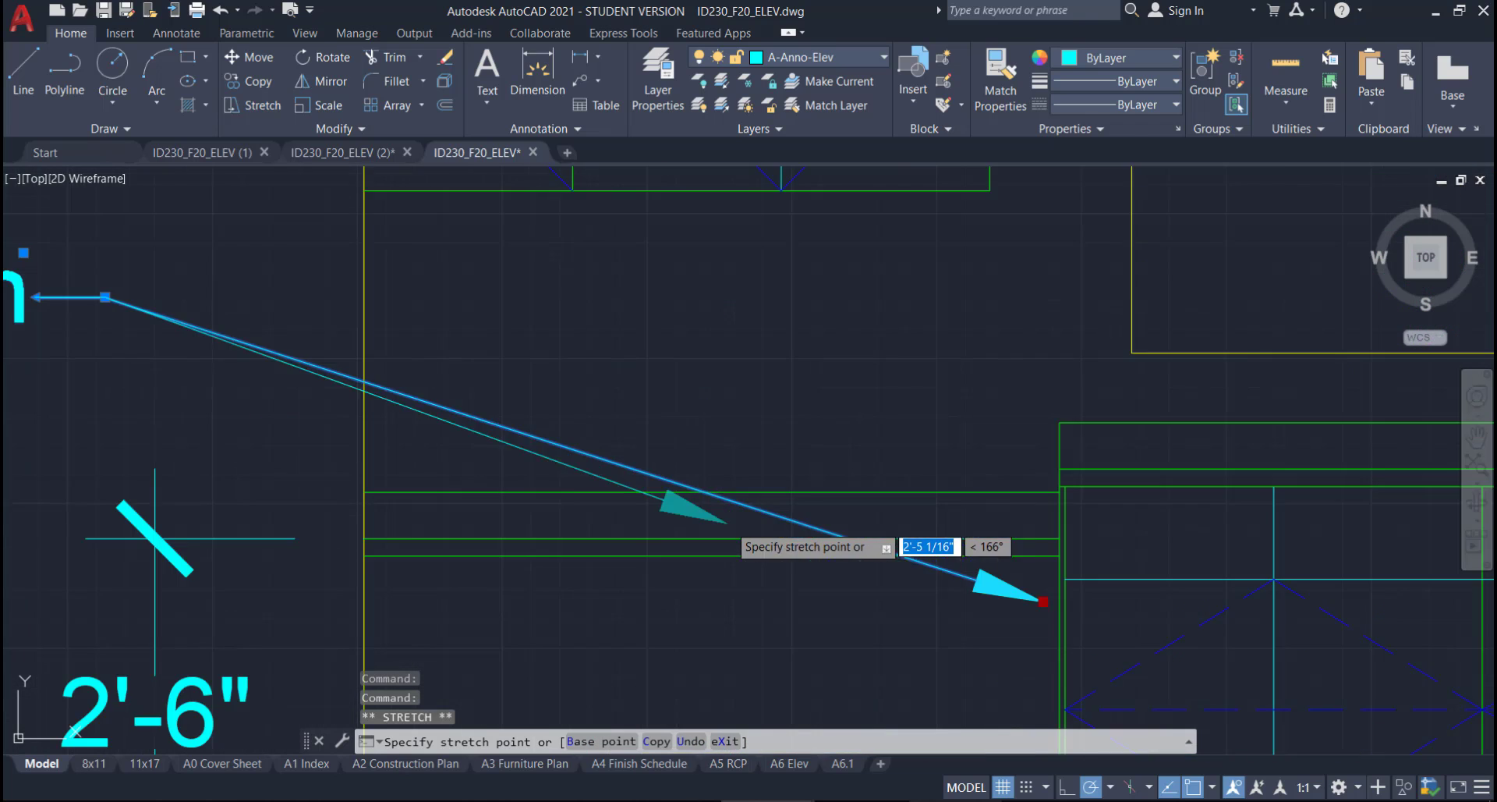
scroll(519, 538, "up", 4)
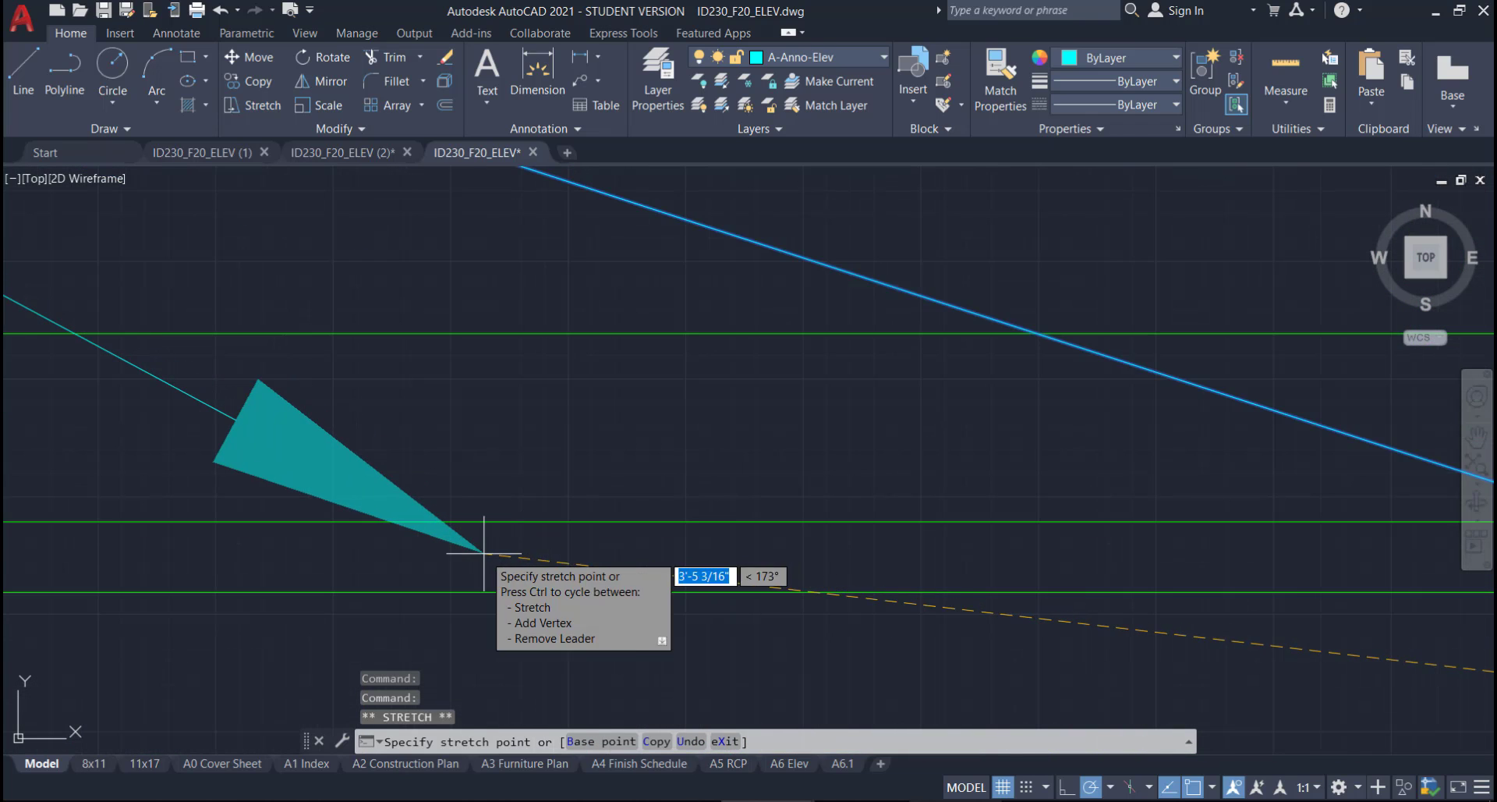
left_click(484, 553)
scroll(664, 552, "down", 5)
middle_click_drag(406, 487, 693, 526)
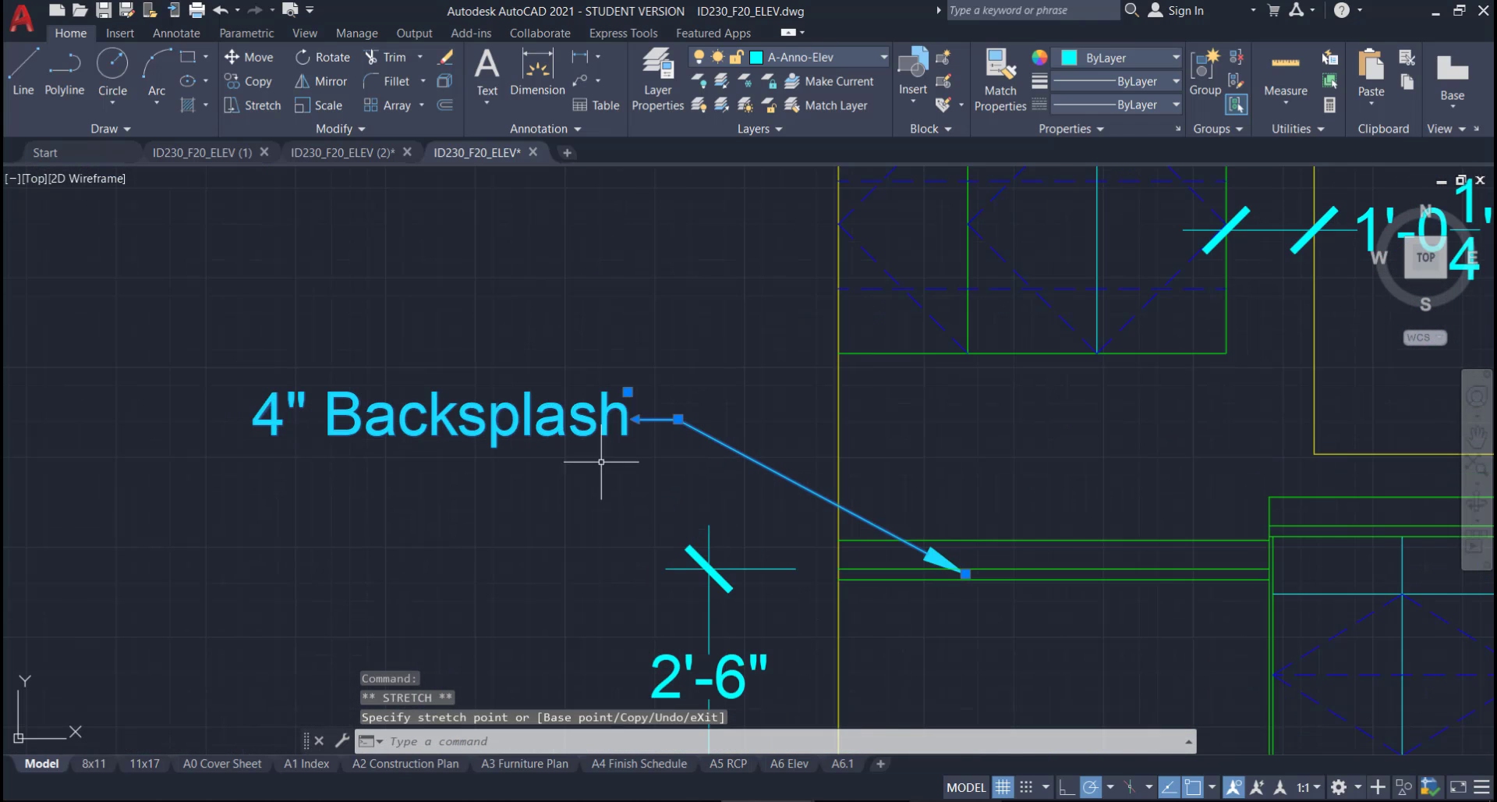
- Replace the text of the mirrored 4" Backsplash leader with Desk Countertop
double_click(527, 419)
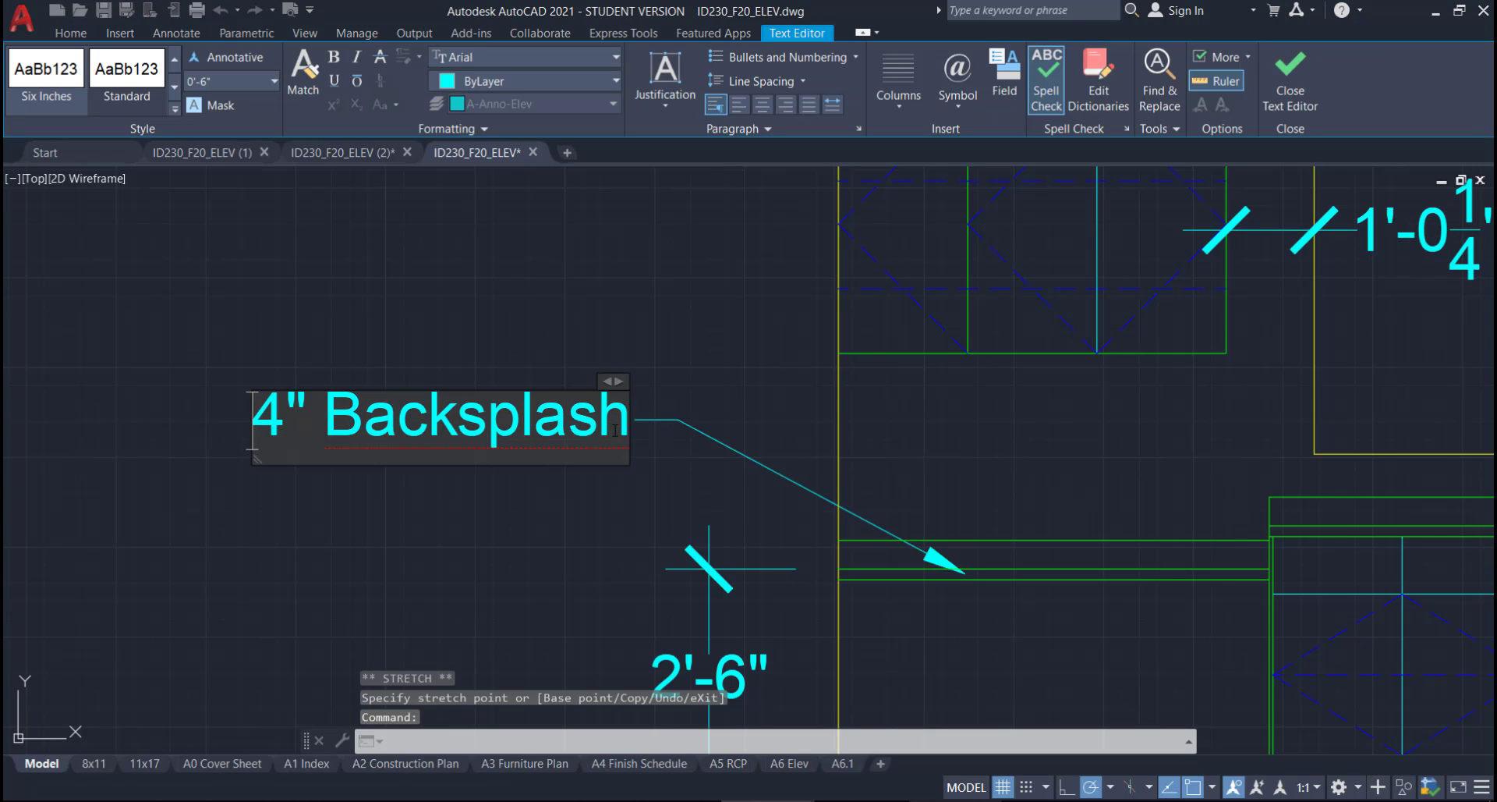
left_click_drag(597, 429, 194, 407)
type("Desk Counter")
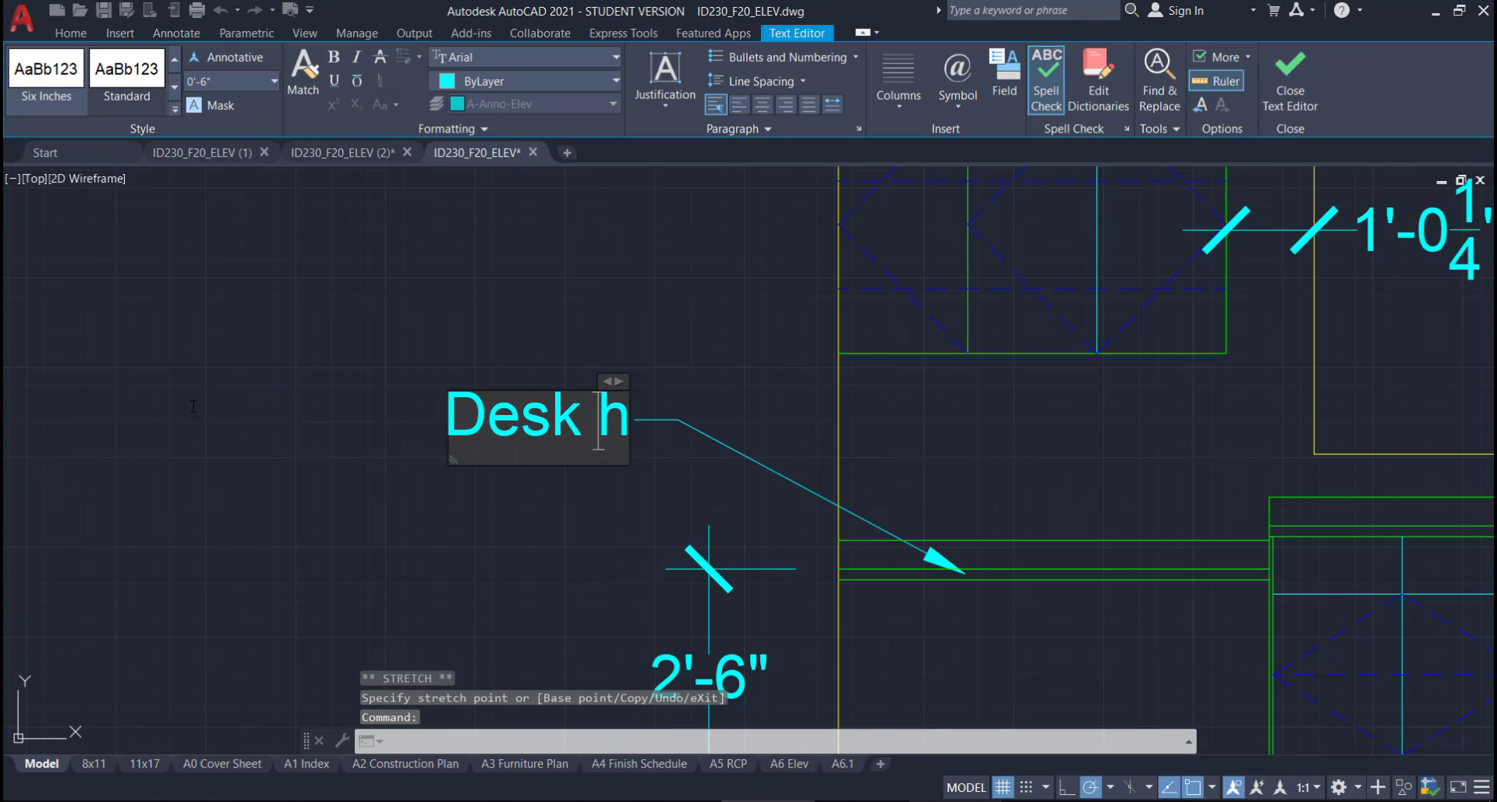
type("top")
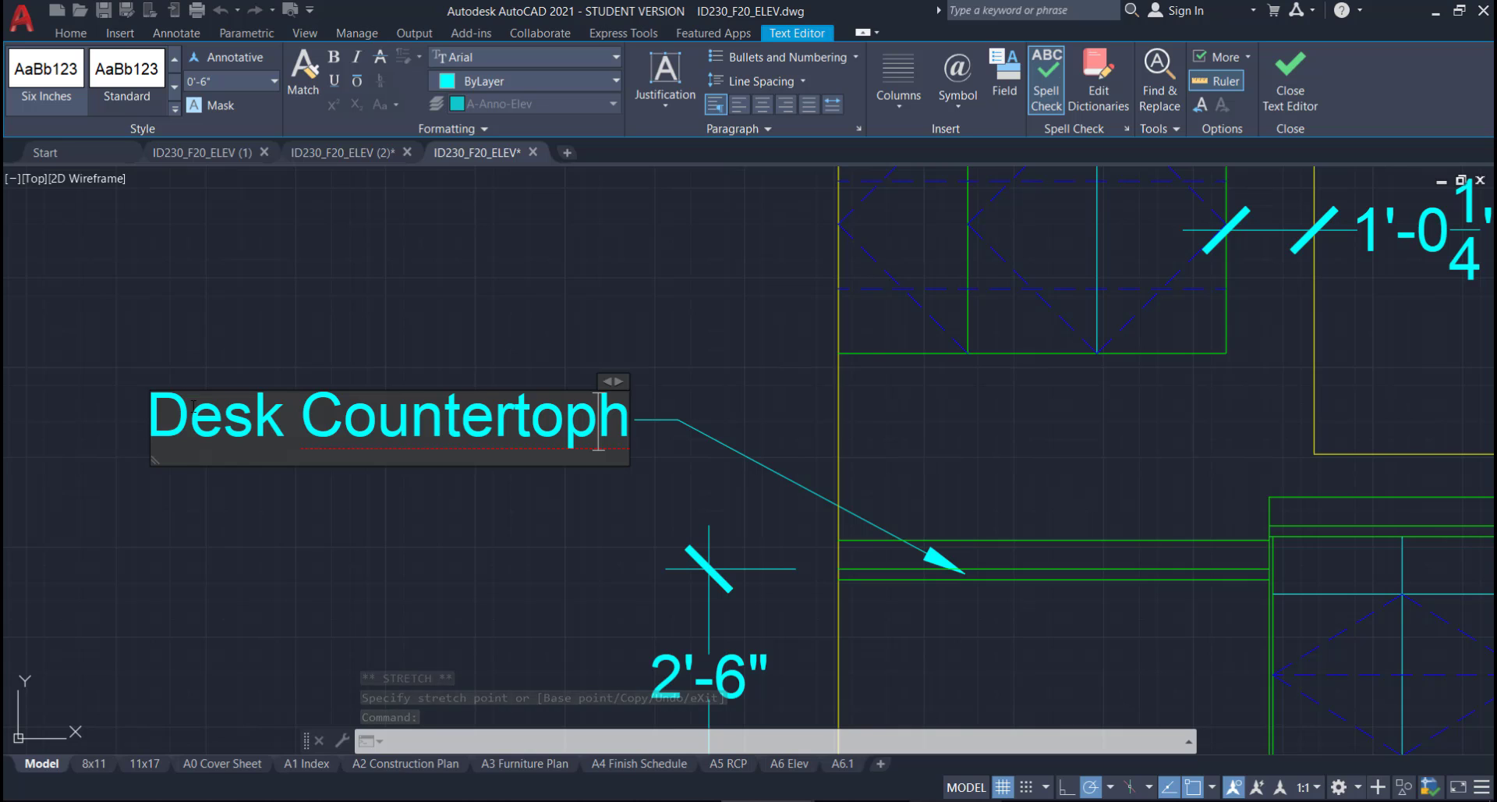
key("Delete")
left_click(230, 323)
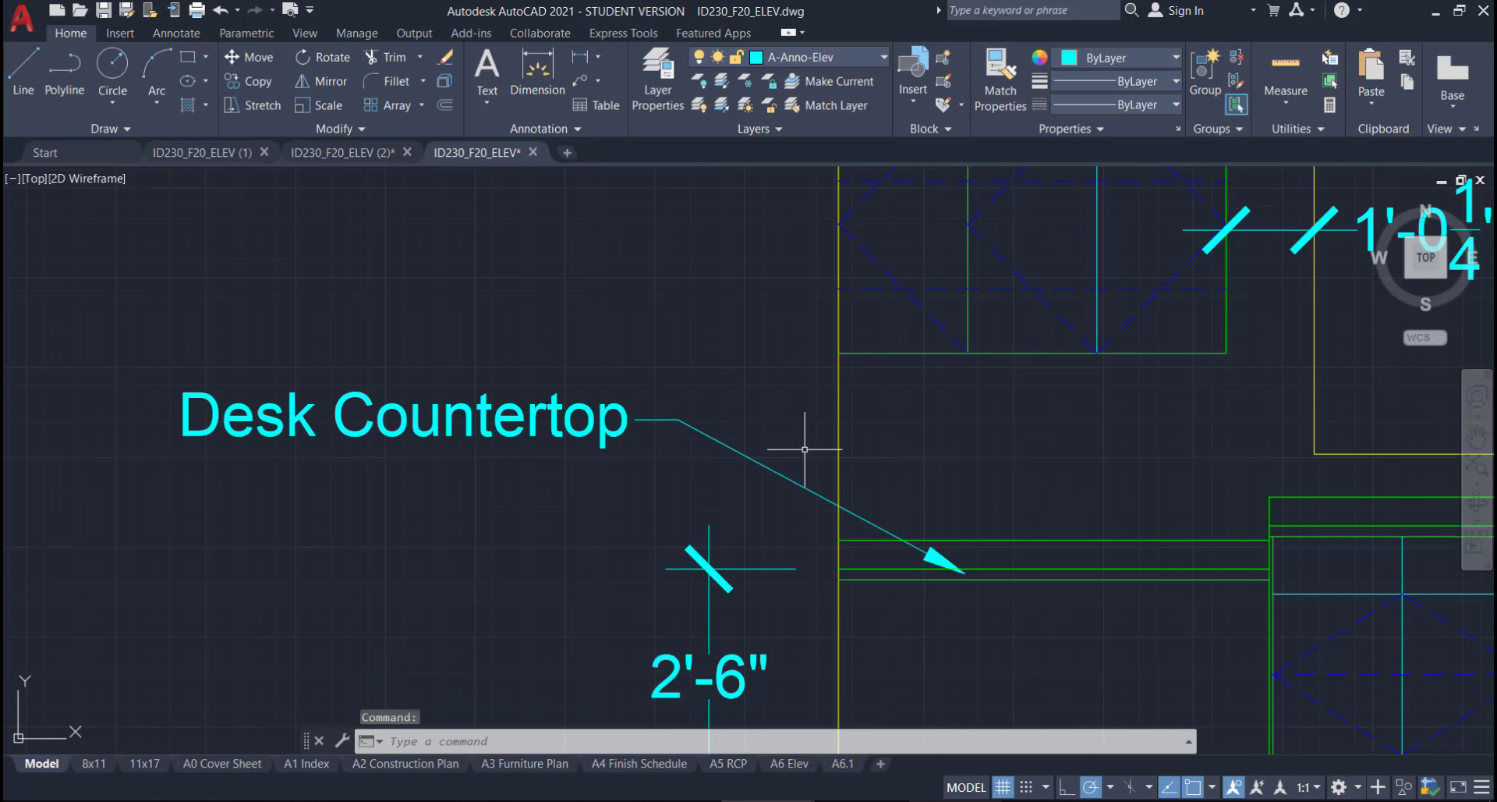
- Copy the Desk Countertop leader straight up, placing the duplicate just above the original
scroll(780, 446, "down", 2)
left_click(727, 450)
left_click(515, 336)
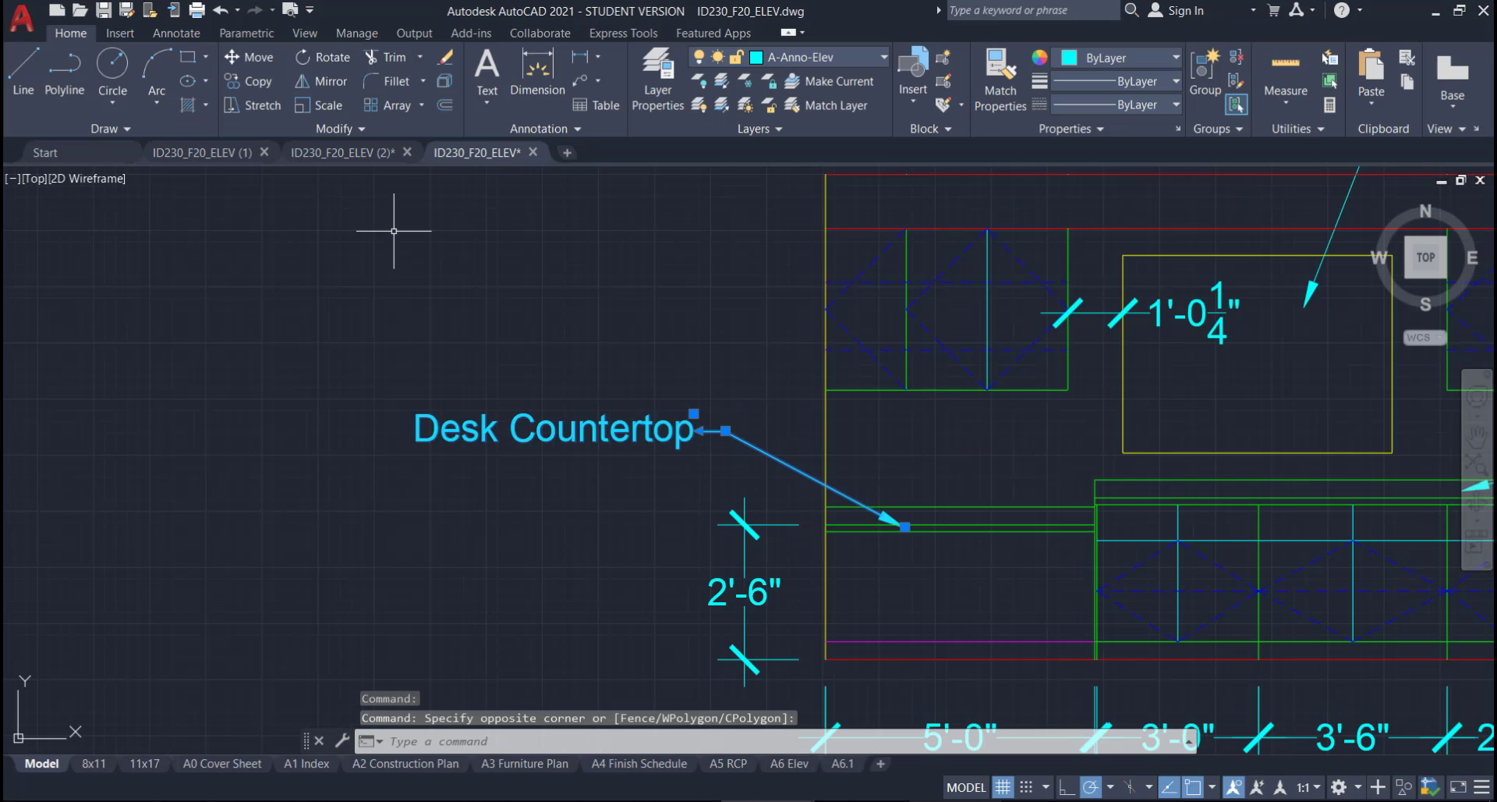
left_click(247, 81)
left_click(246, 462)
left_click(246, 406)
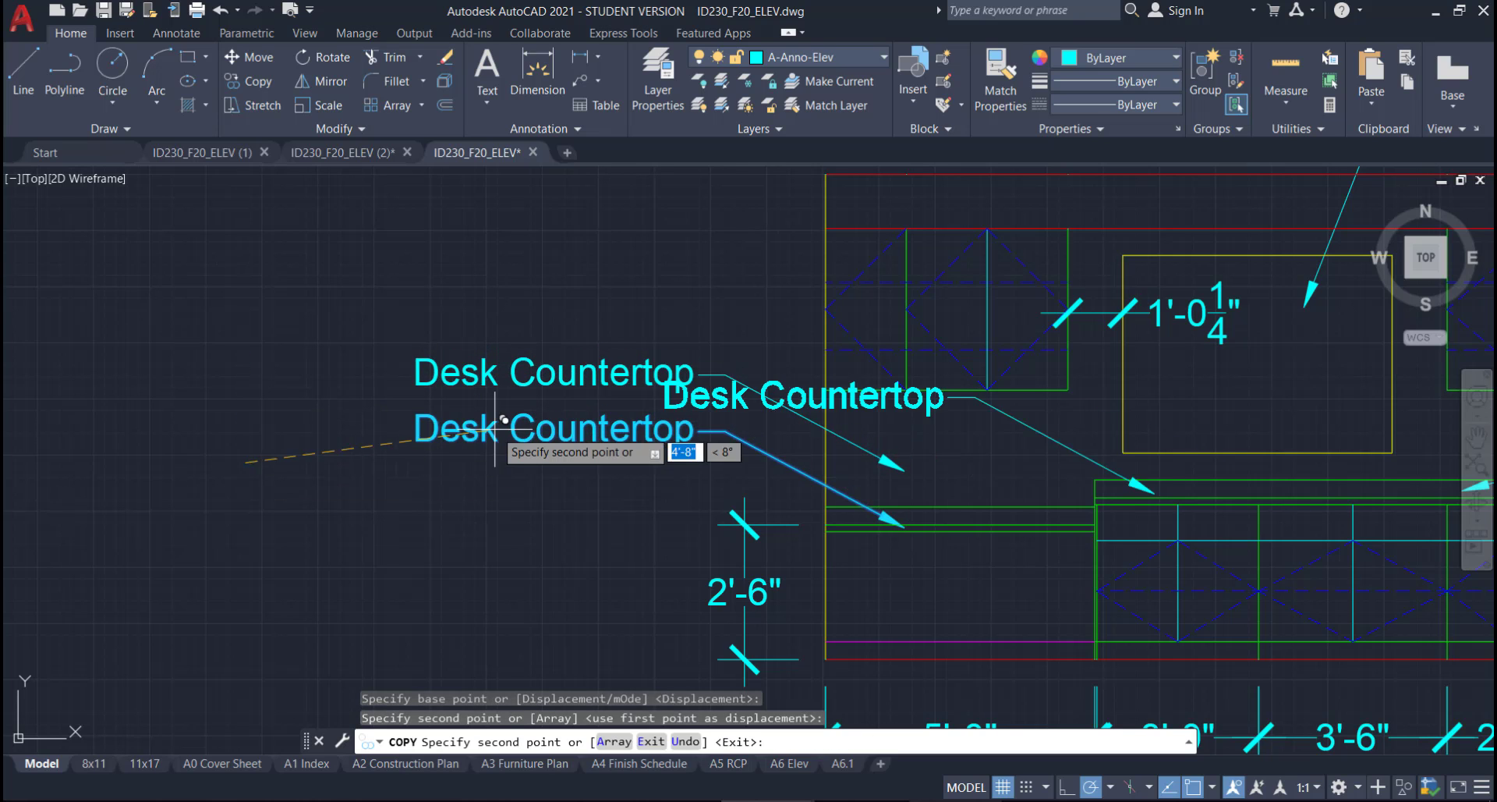
key("Escape")
- Stretch the upper Desk Countertop leader's arrowhead into the backsplash band just above the desk countertop
left_click(902, 474)
left_click(904, 472)
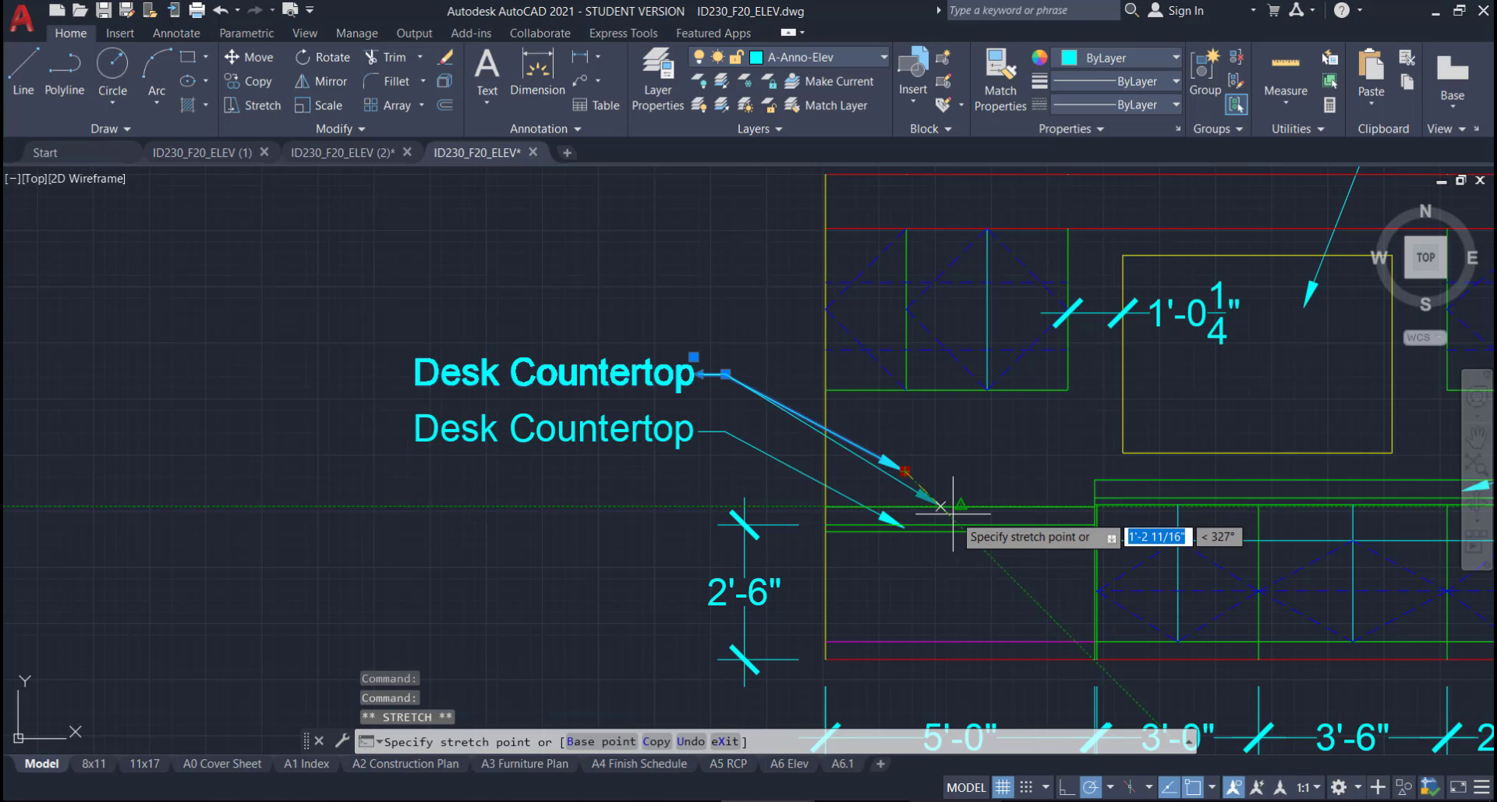
scroll(959, 519, "up", 6)
scroll(961, 523, "down", 6)
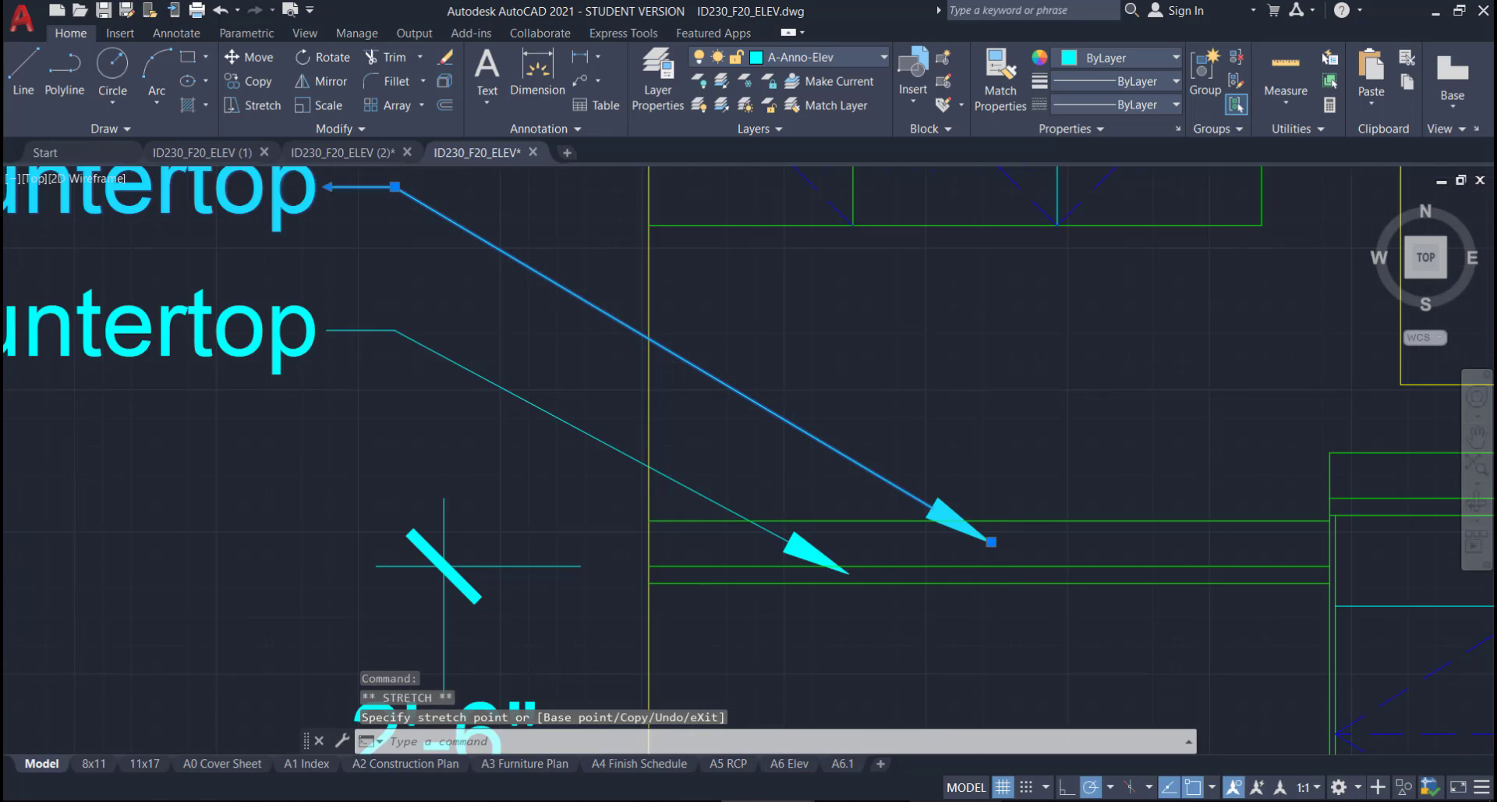
left_click(1001, 536)
- Replace the text of the upper Desk Countertop leader with 4" Backsplash
double_click(702, 396)
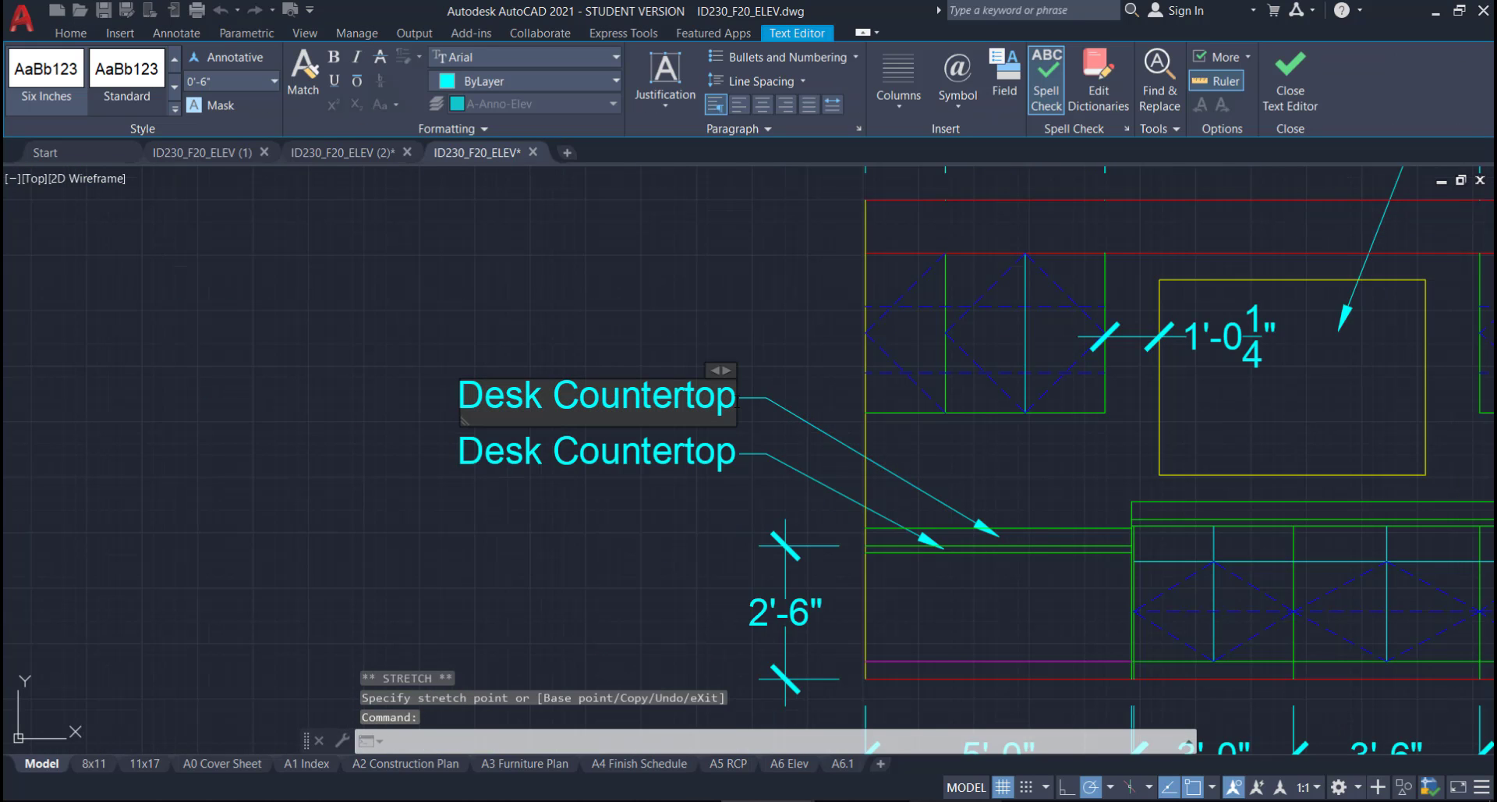
left_click_drag(737, 398, 386, 382)
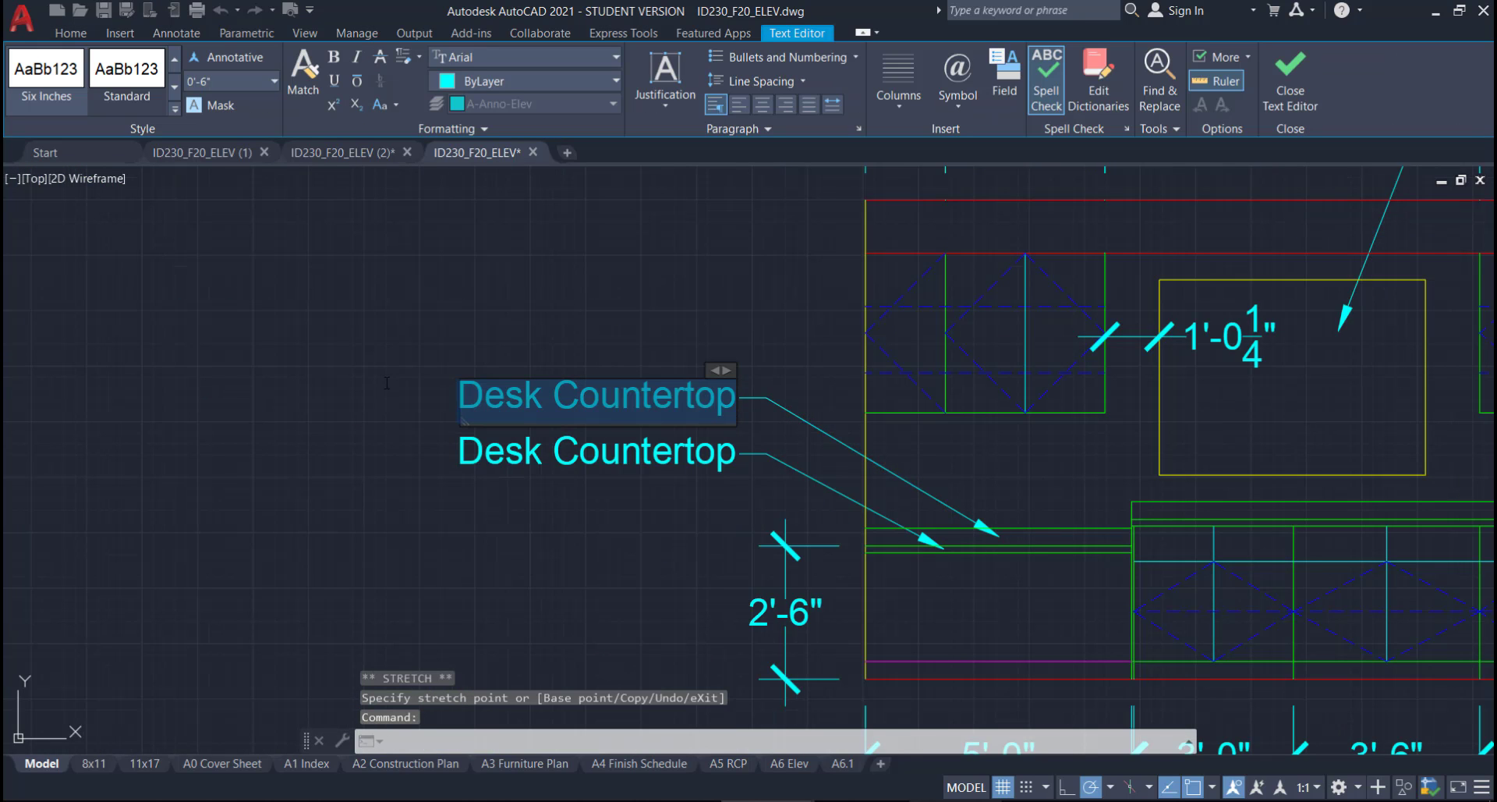
type("4\" D")
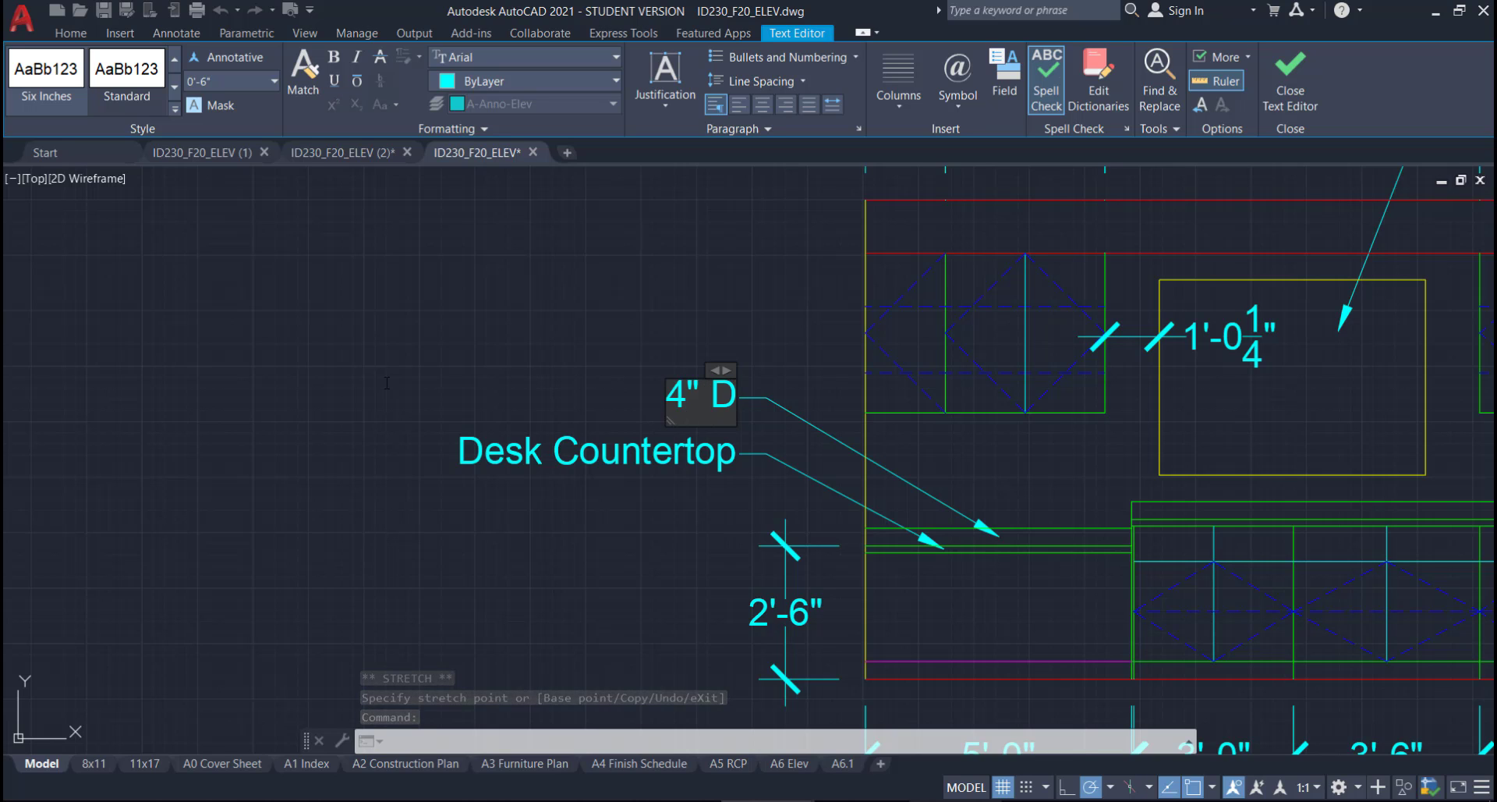
key("BackSpace")
type("Backsplash")
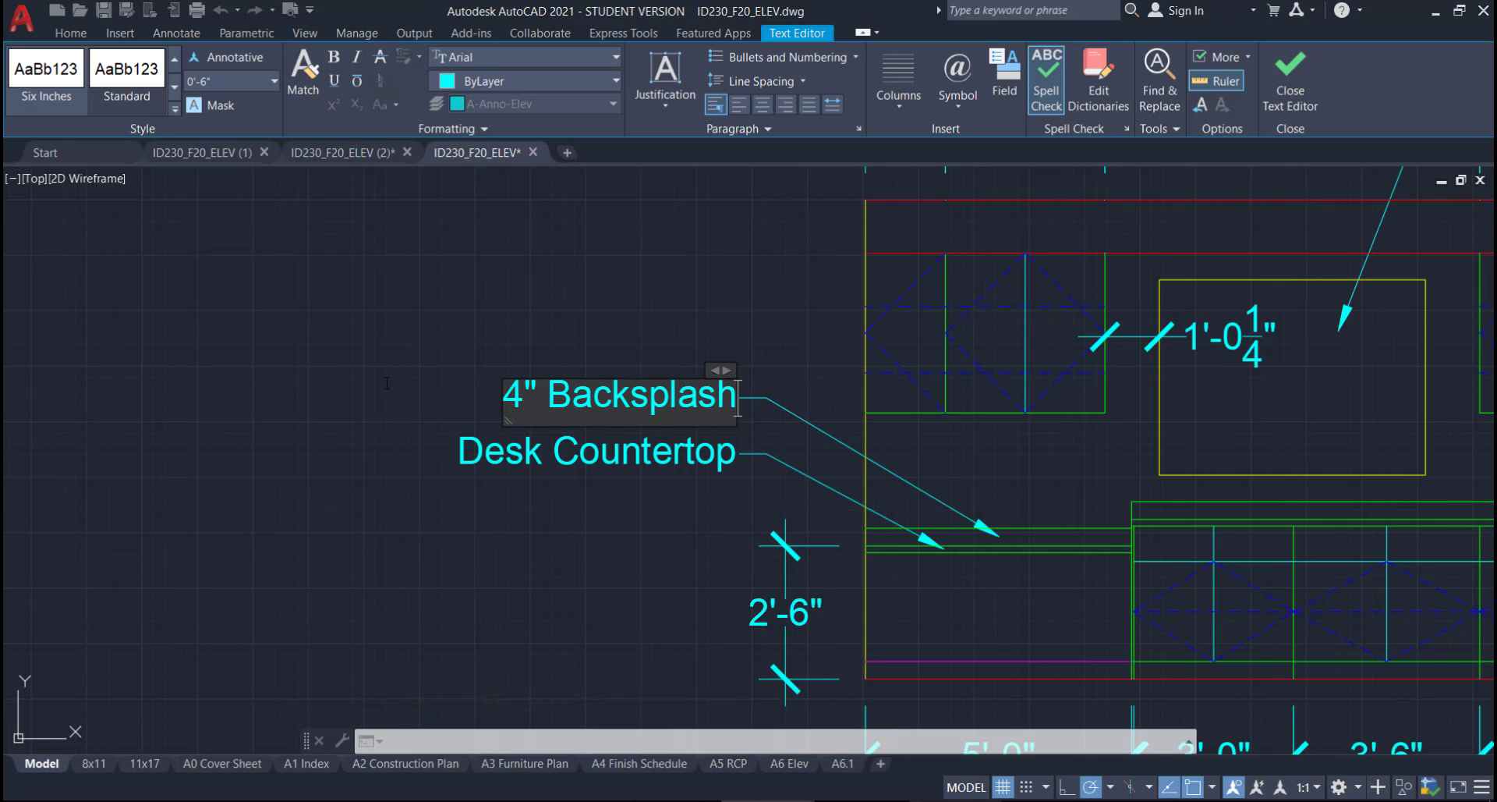
left_click(381, 337)
- Copy the Desk Countertop leader a short distance straight down, just below the original
mouse_move(918, 534)
middle_mouse_down()
mouse_move(795, 352)
mouse_move(764, 365)
middle_mouse_up()
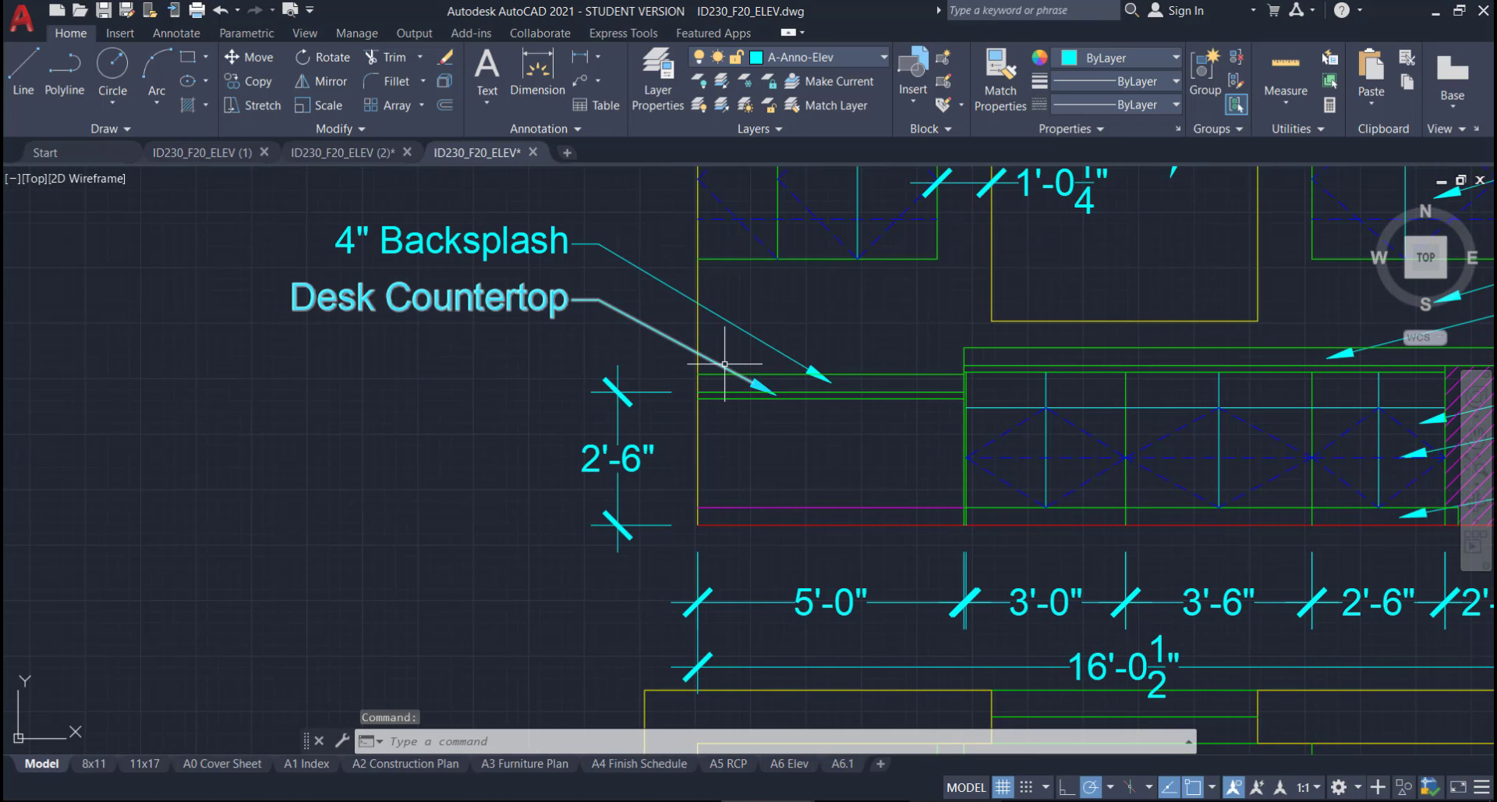
left_click(600, 324)
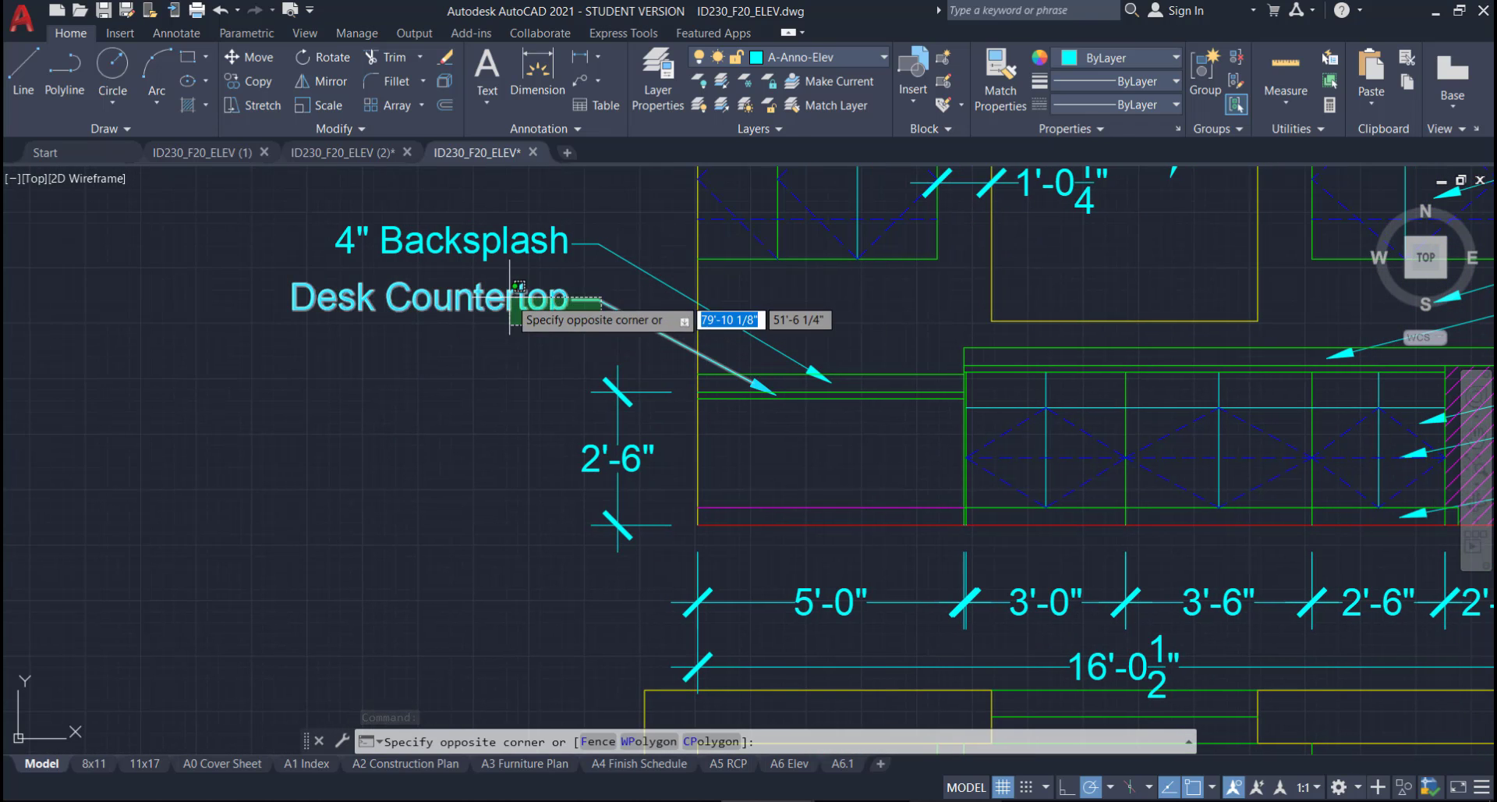
left_click(538, 308)
left_click(258, 81)
left_click(264, 387)
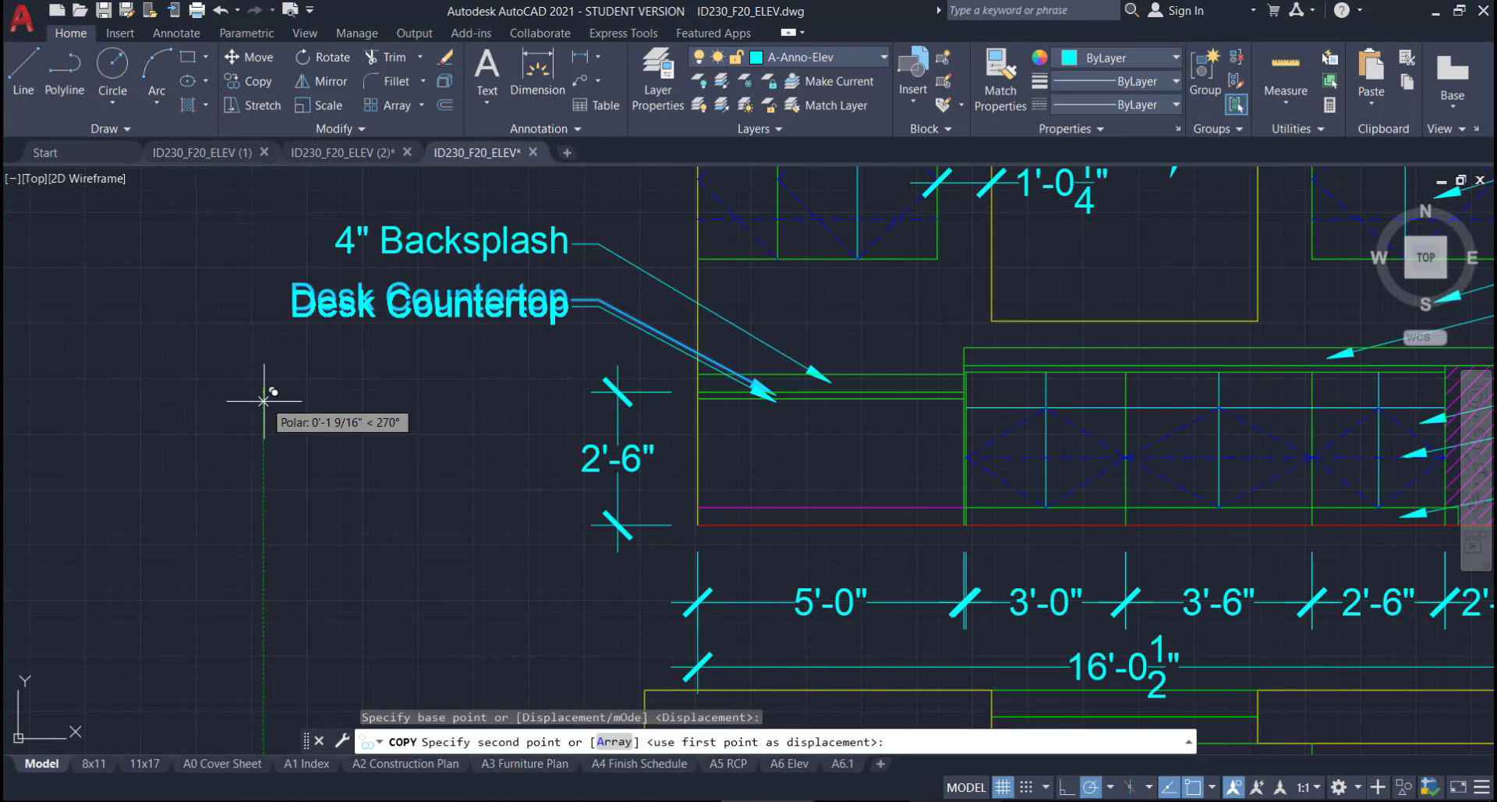
left_click(264, 430)
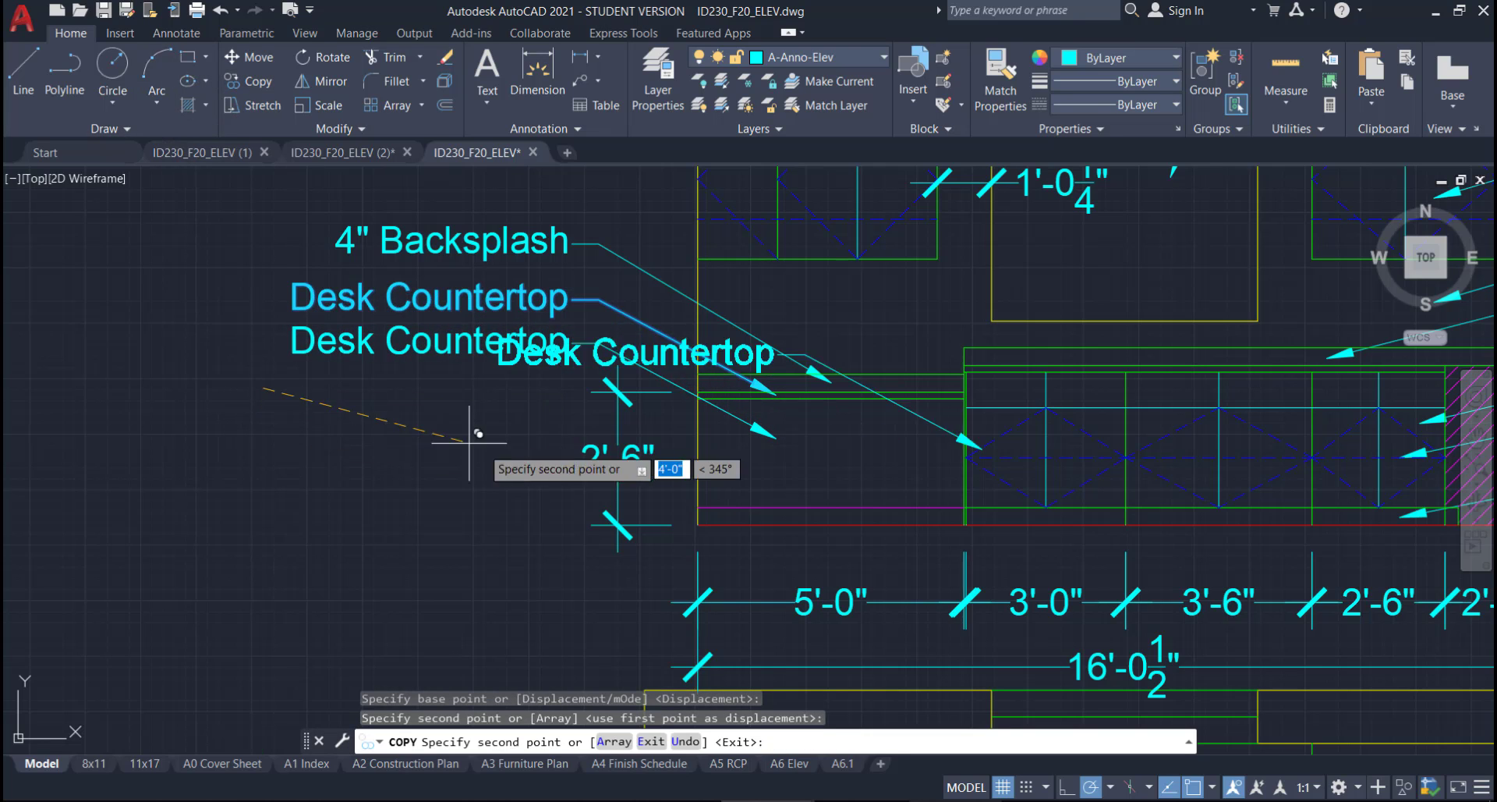
key("Escape")
- Stretch the lower Desk Countertop leader's arrowhead onto the thin vertical panel between the desk opening and the base cabinets
left_click(774, 435)
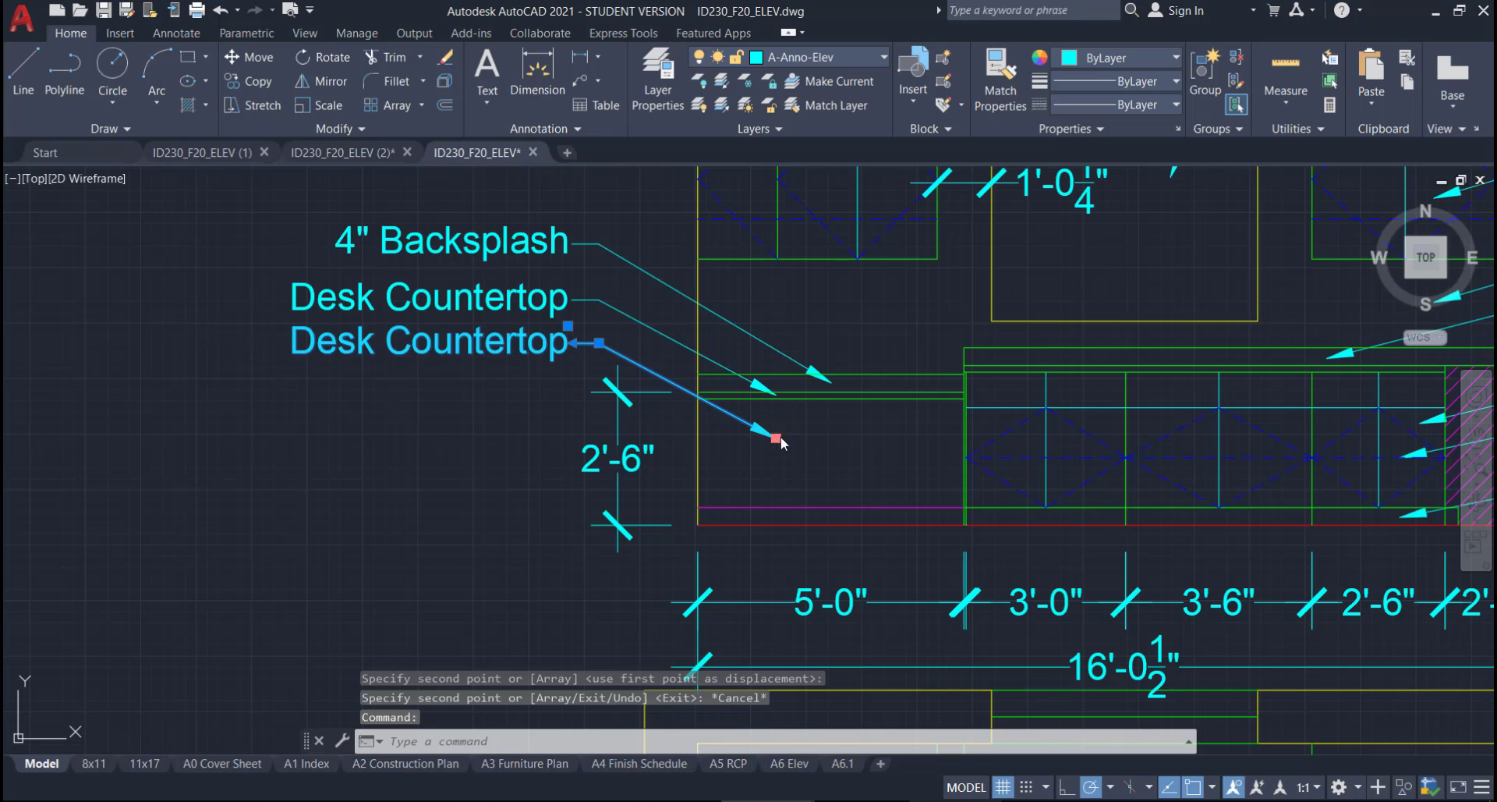
left_click(775, 438)
scroll(963, 464, "up", 4)
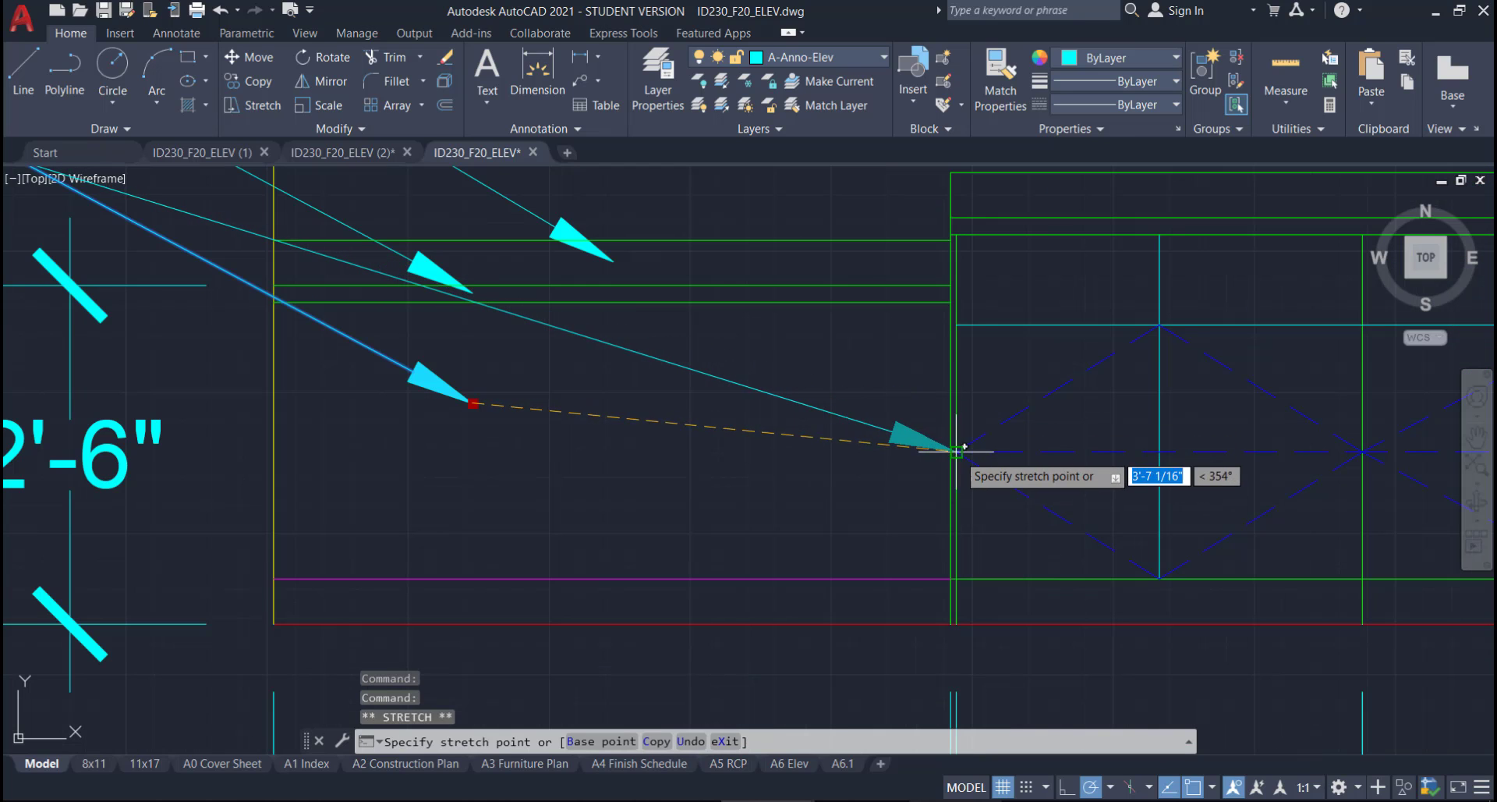
scroll(957, 452, "up", 5)
left_click(854, 495)
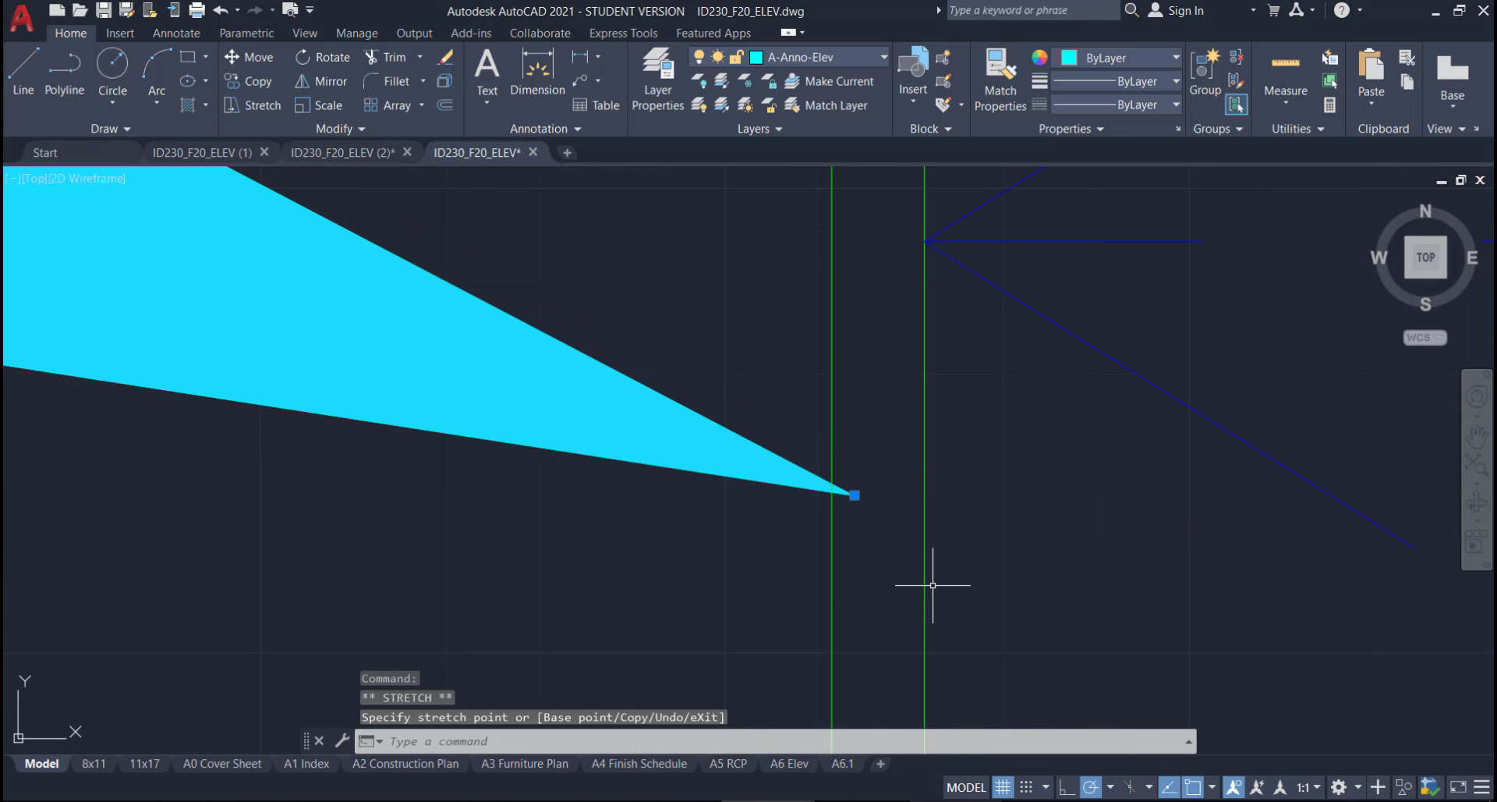
scroll(932, 585, "down", 3)
key("Escape")
- Stretch the same leader's arrowhead about 3 1/4" straight down along the thin vertical panel
scroll(816, 557, "down", 4)
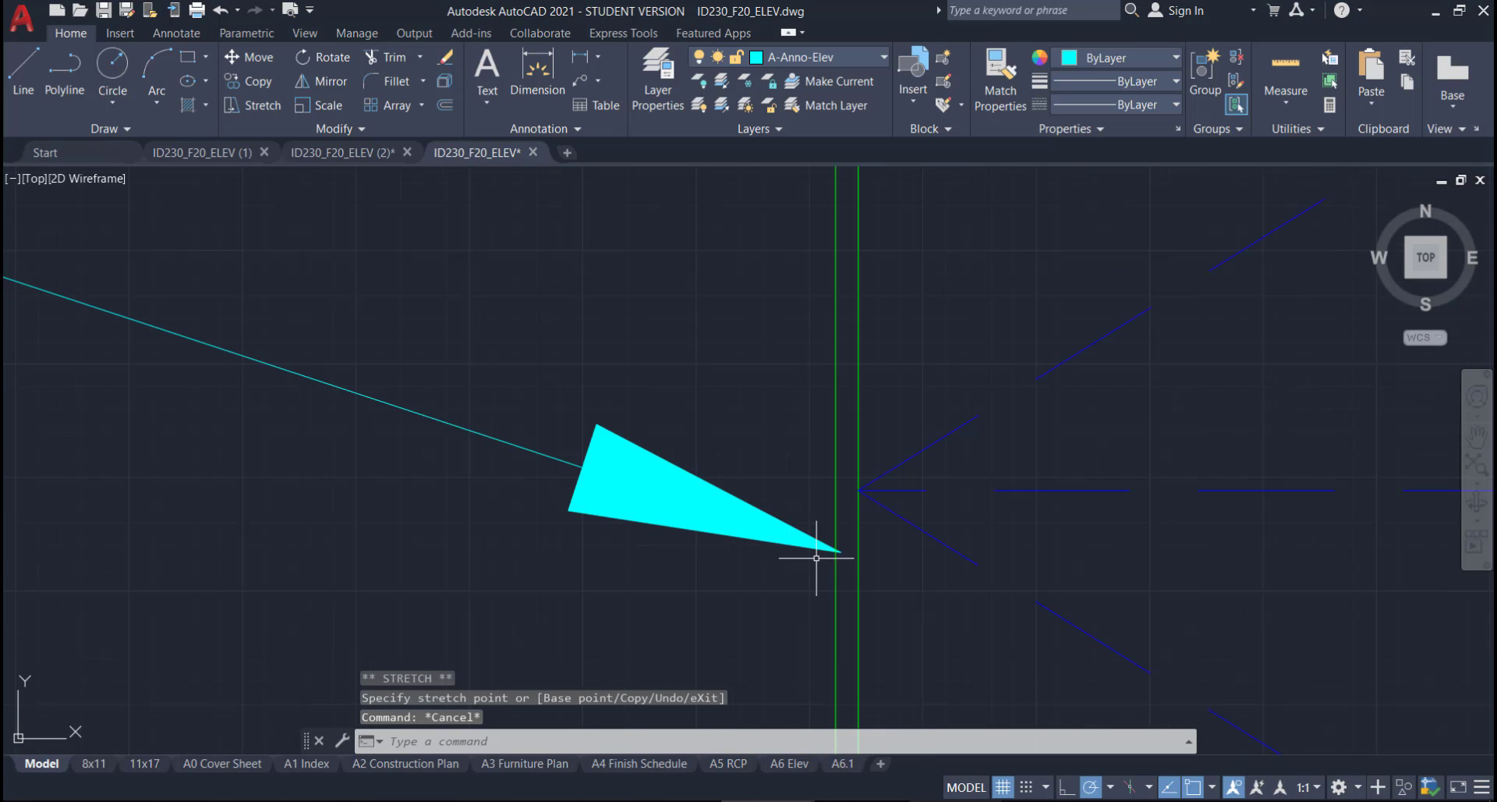
scroll(817, 557, "down", 2)
scroll(535, 568, "down", 4)
scroll(484, 551, "down", 2)
middle_click_drag(485, 551, 800, 484)
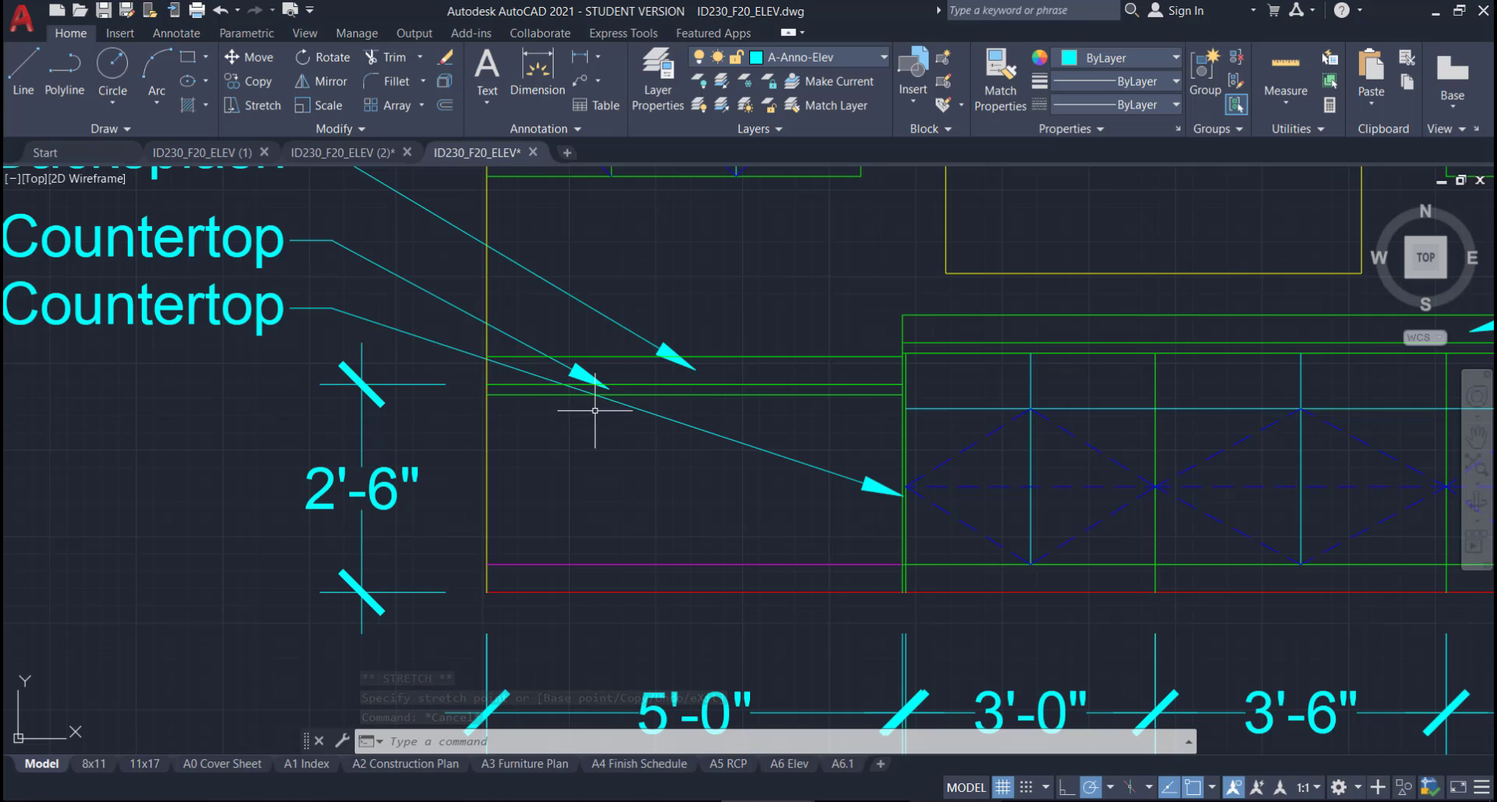
scroll(883, 508, "up", 6)
left_click(883, 507)
left_click(797, 369)
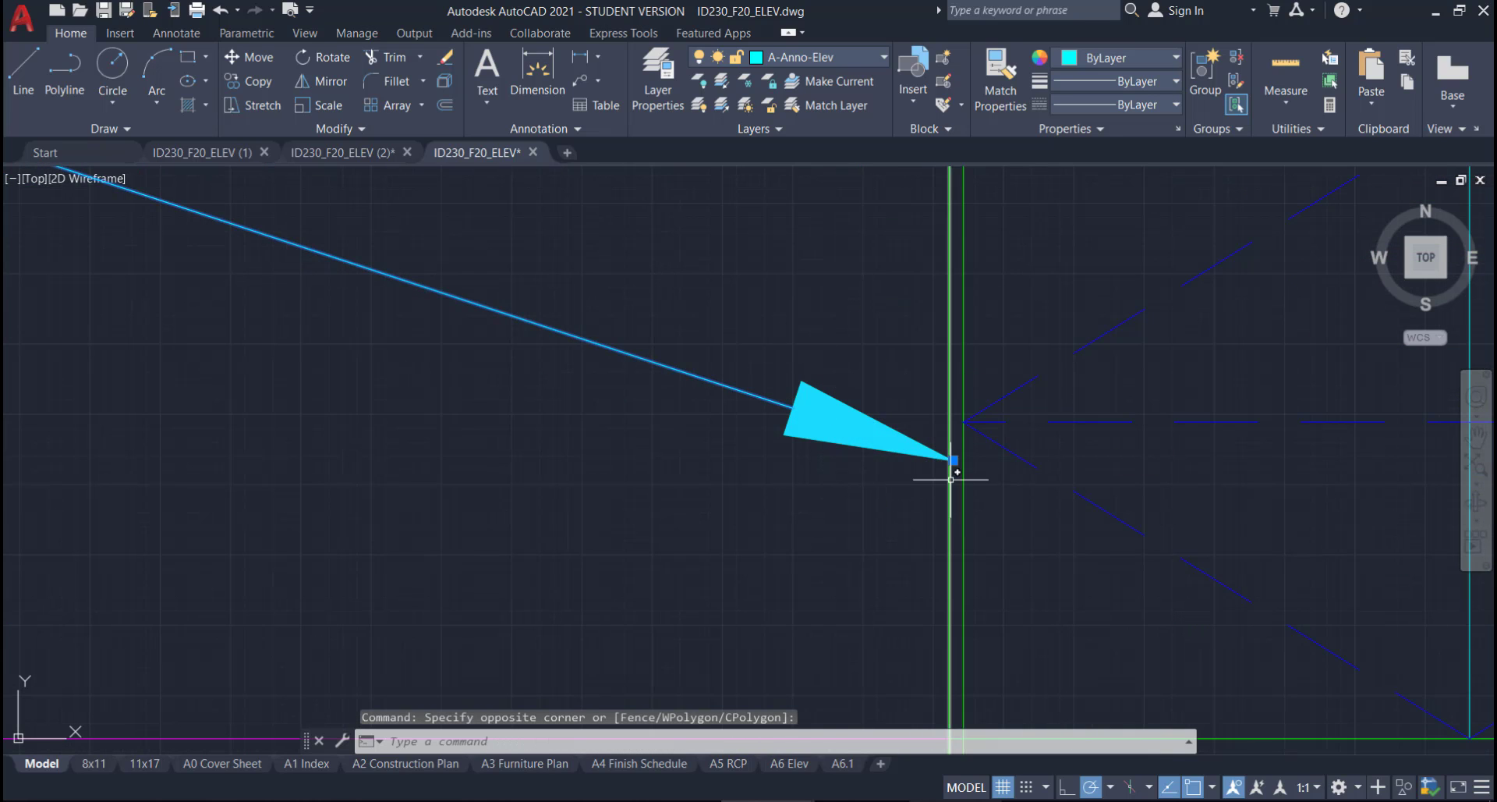
scroll(950, 479, "up", 2)
left_click(952, 449)
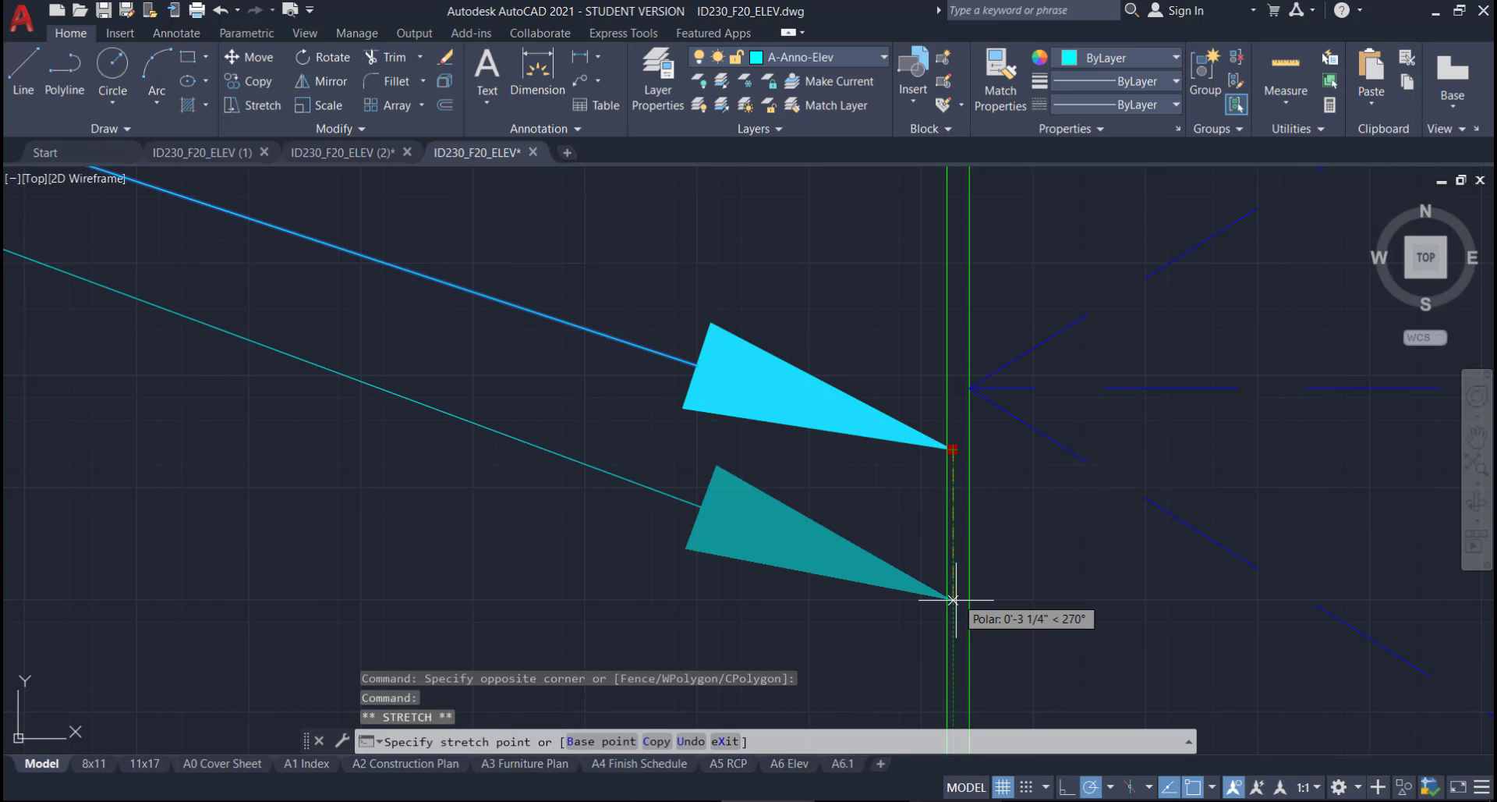
left_click(958, 605)
scroll(967, 588, "down", 4)
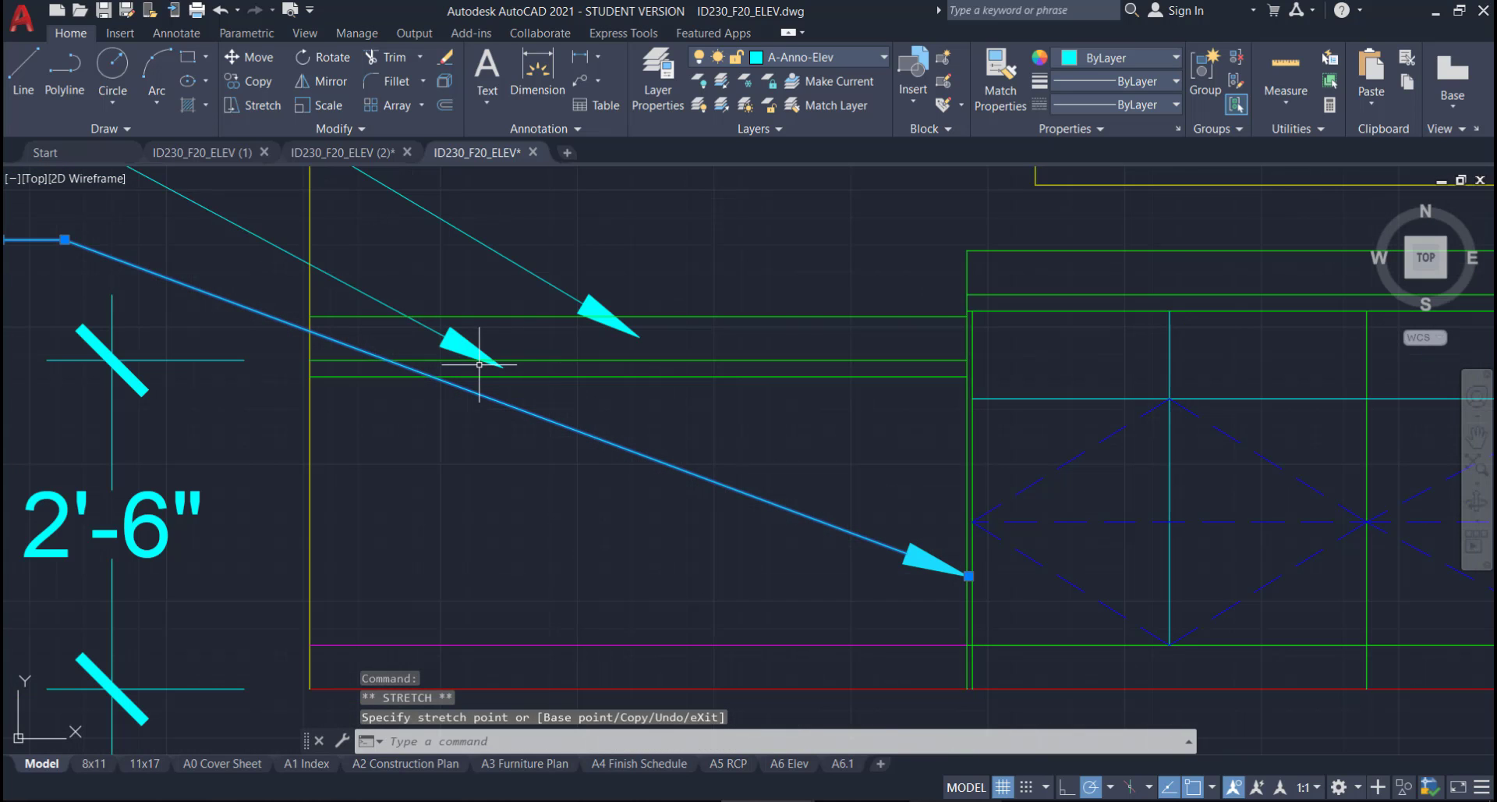
scroll(523, 457, "down", 2)
scroll(523, 457, "down", 2)
middle_click_drag(494, 508, 747, 441)
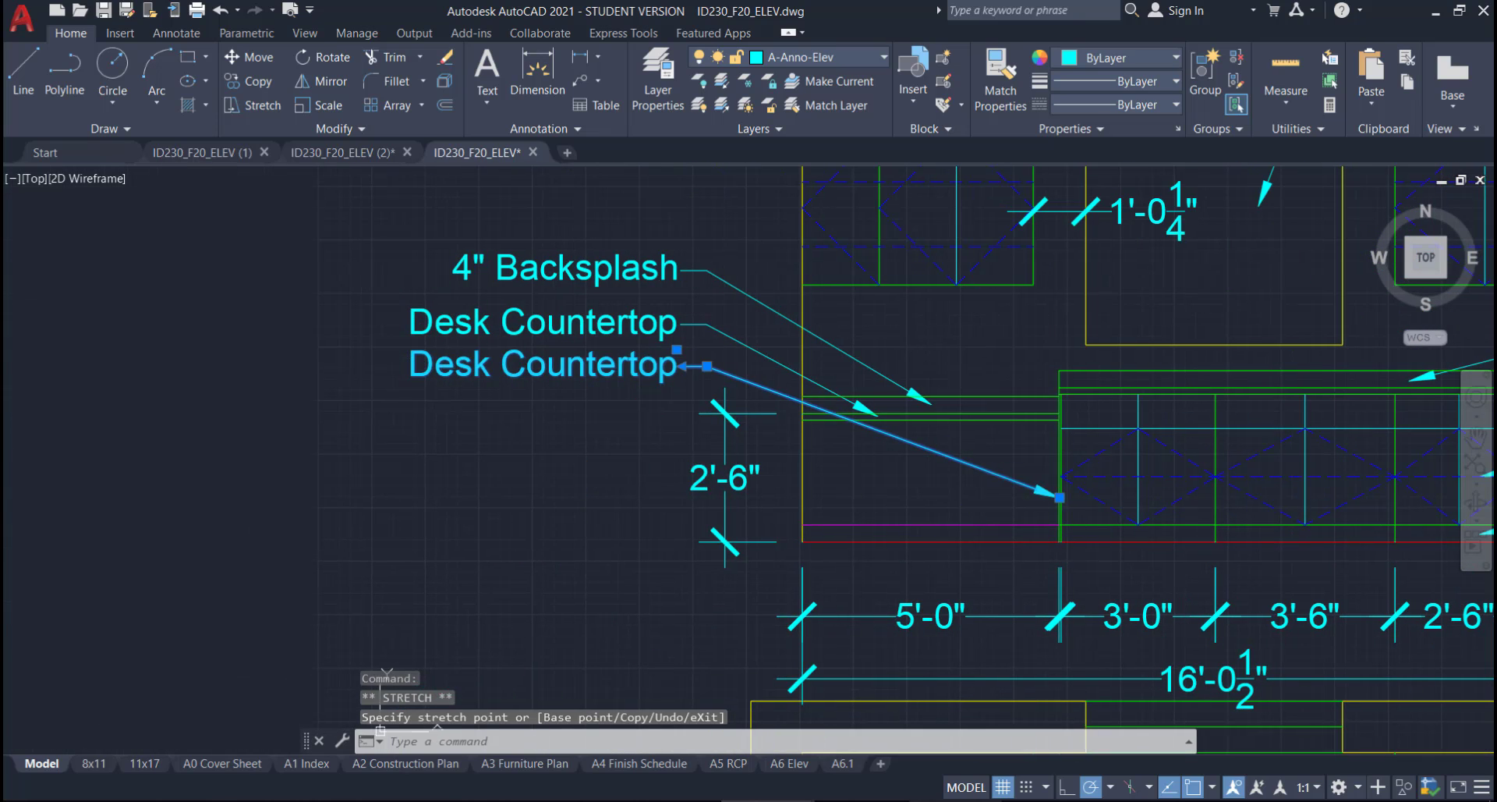
key("Escape")
- Replace the text of the lower Desk Countertop leader with 1/2" End Panel Filler
double_click(674, 373)
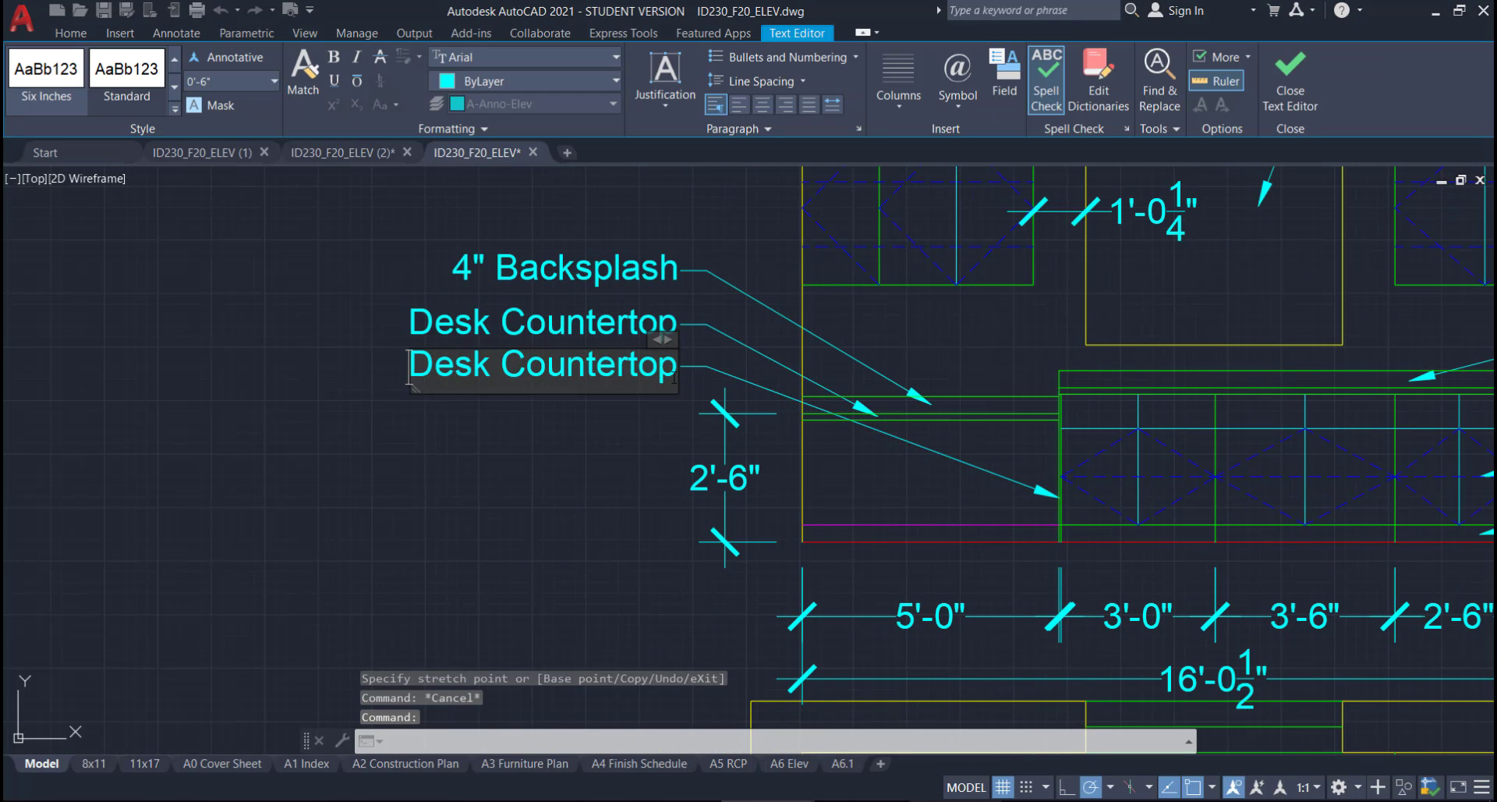
left_click_drag(677, 365, 344, 351)
type("1/")
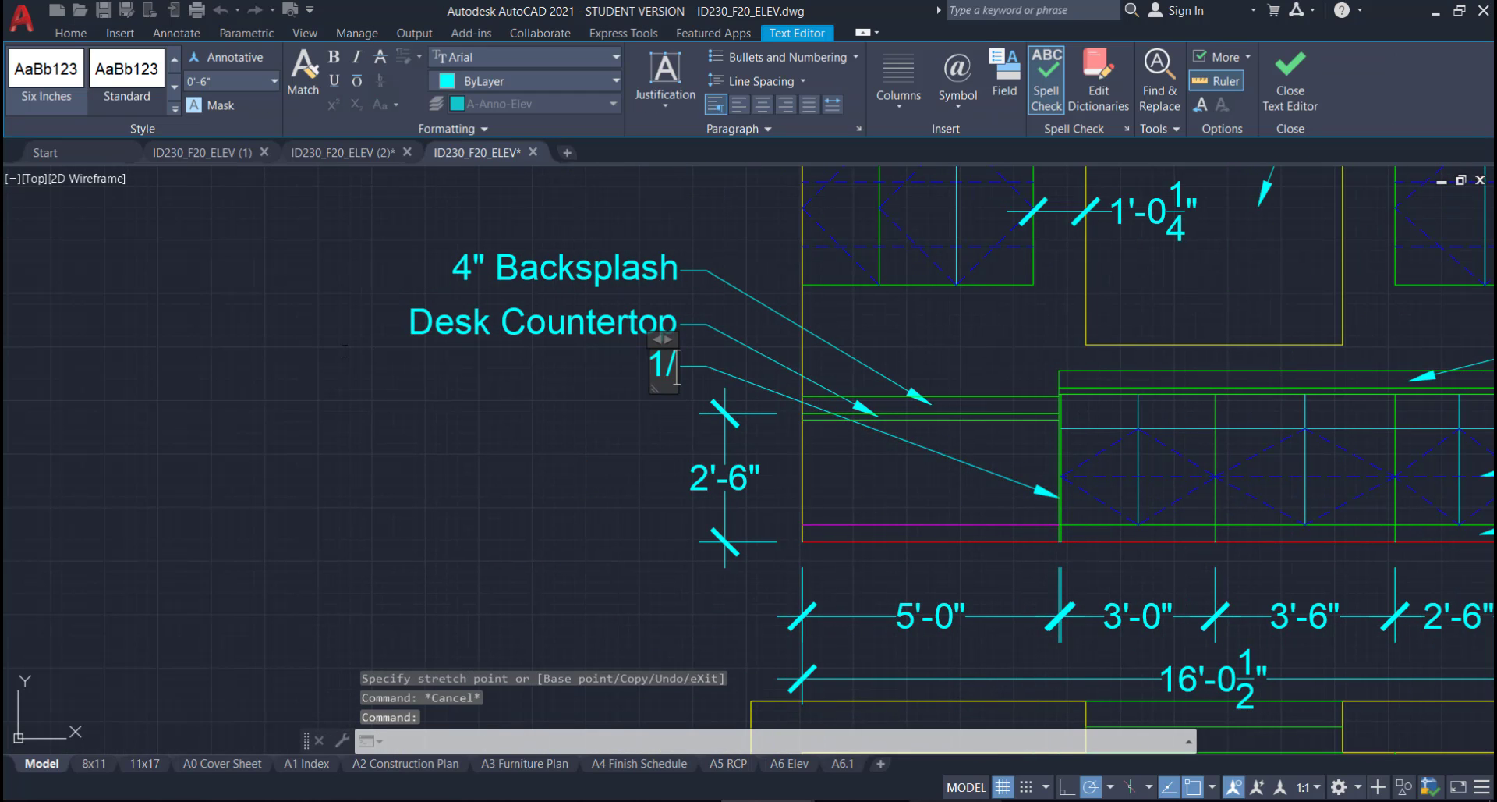
type("2\" End PAne")
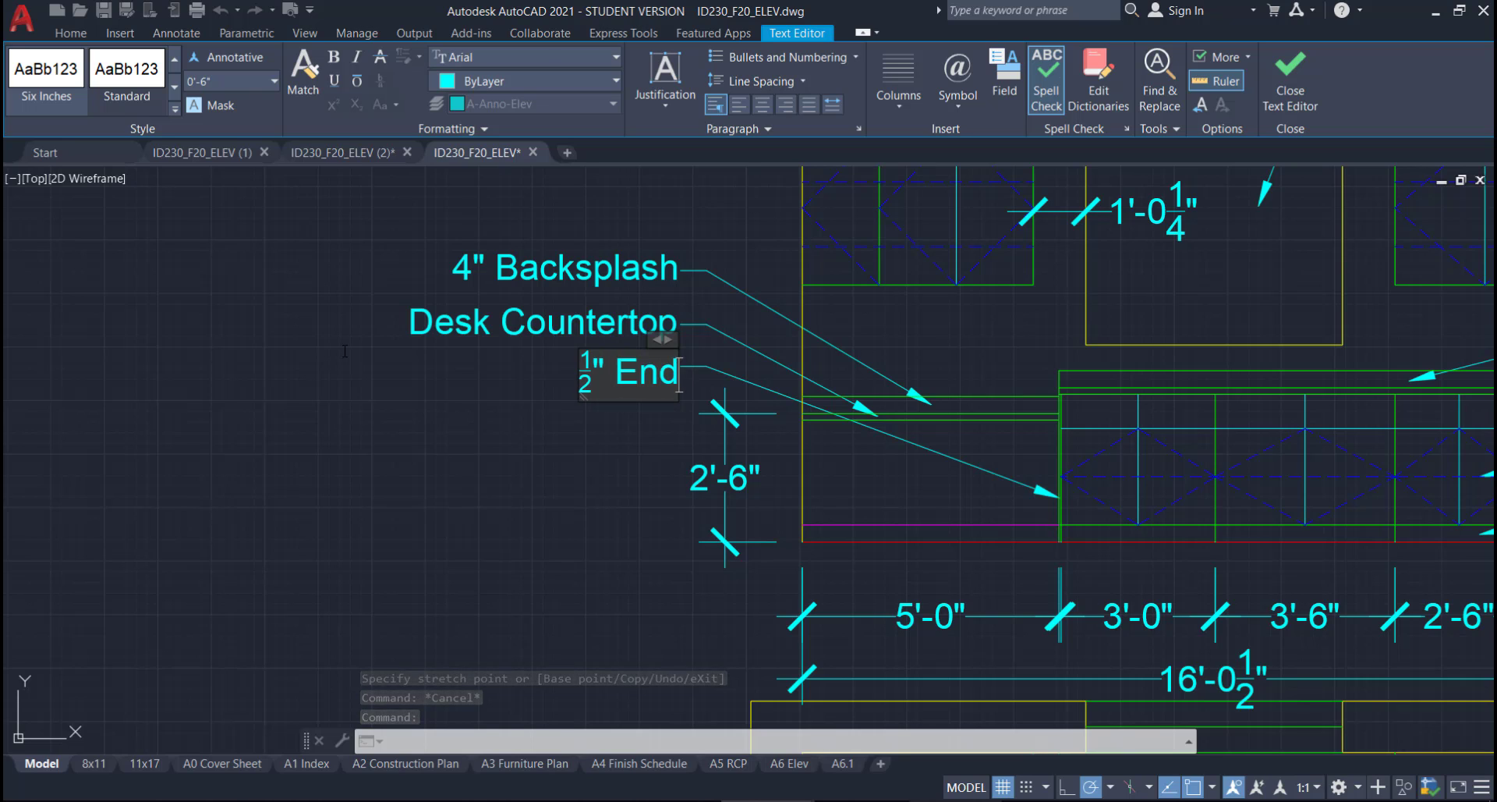
key("BackSpace")
key("BackSpace")
key("BackSpace")
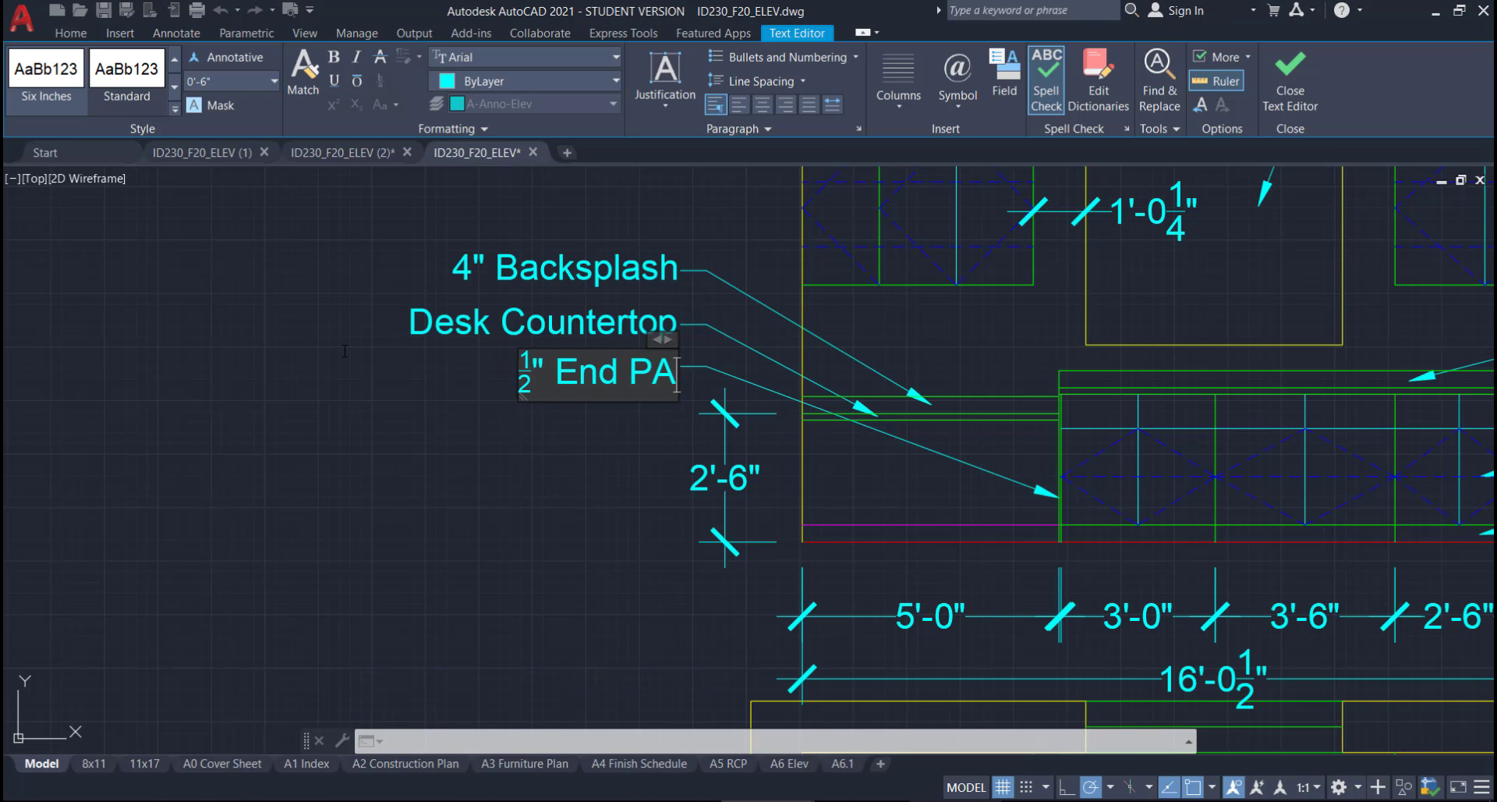
type("anel Filler")
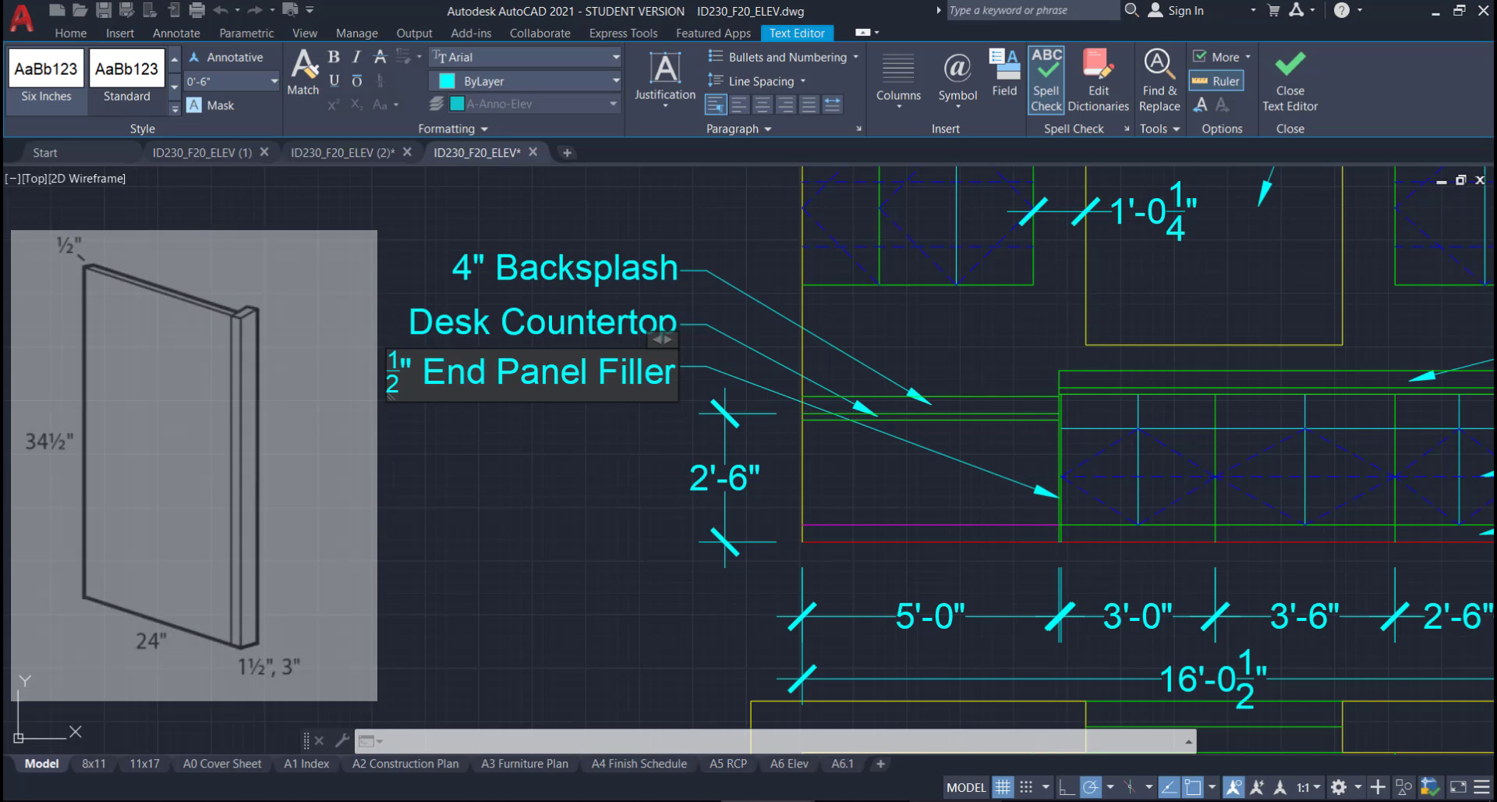
middle_click_drag(1216, 472, 906, 467)
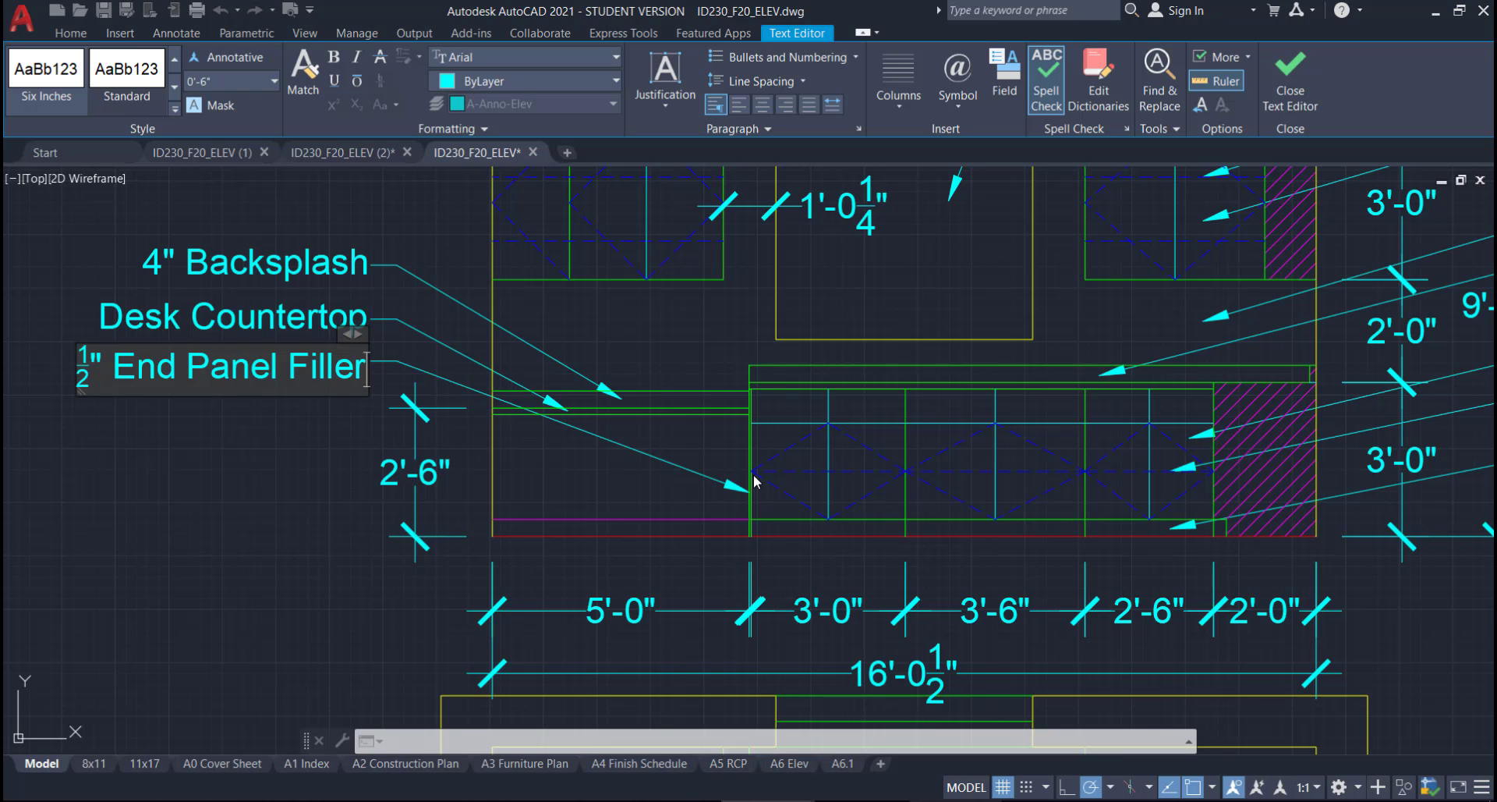
left_click(320, 464)
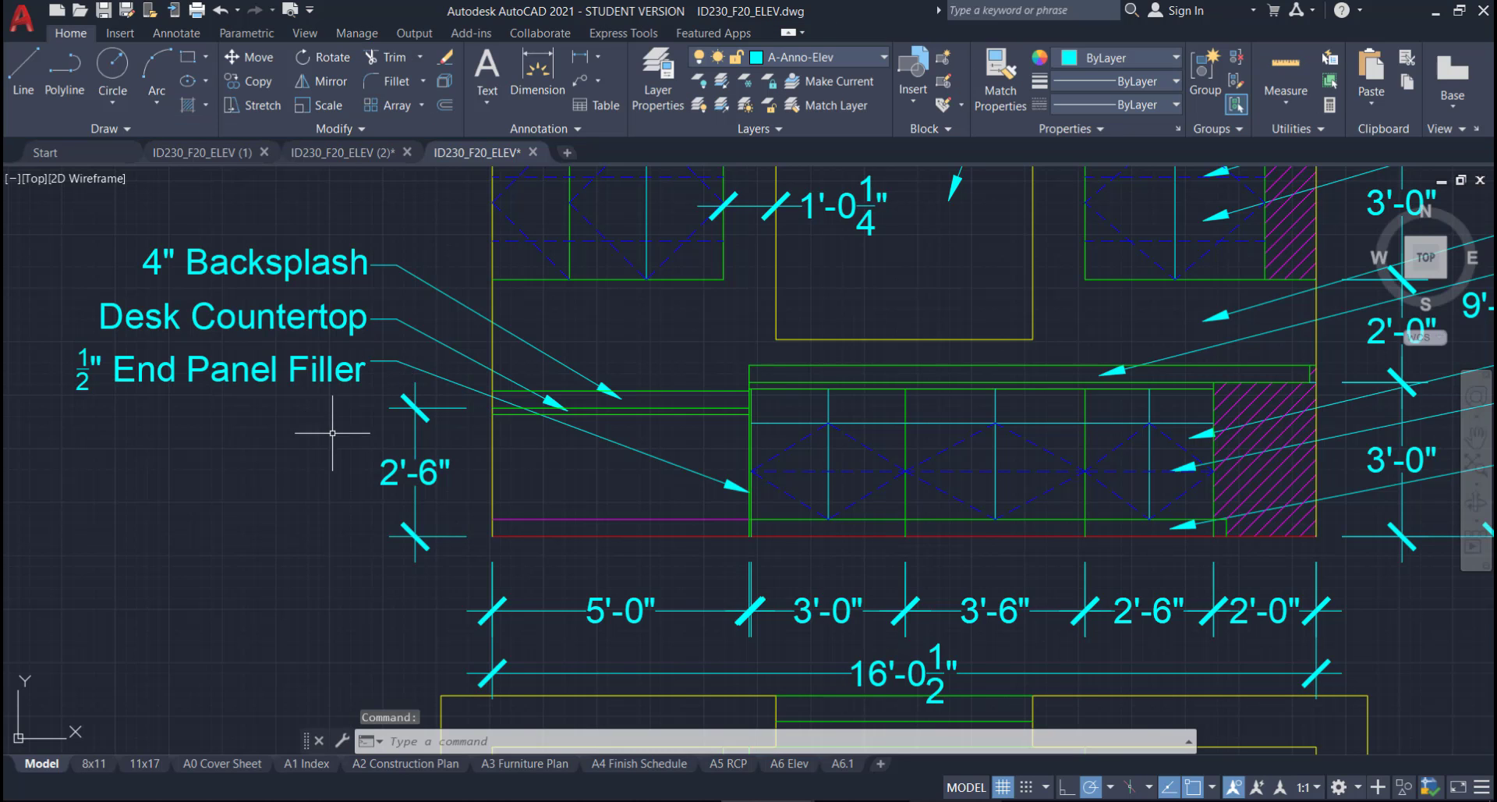
- Copy the 1/2" End Panel Filler leader about 4'-3 5/8" straight down, level with the lower dimension string
left_click(378, 377)
left_click(329, 359)
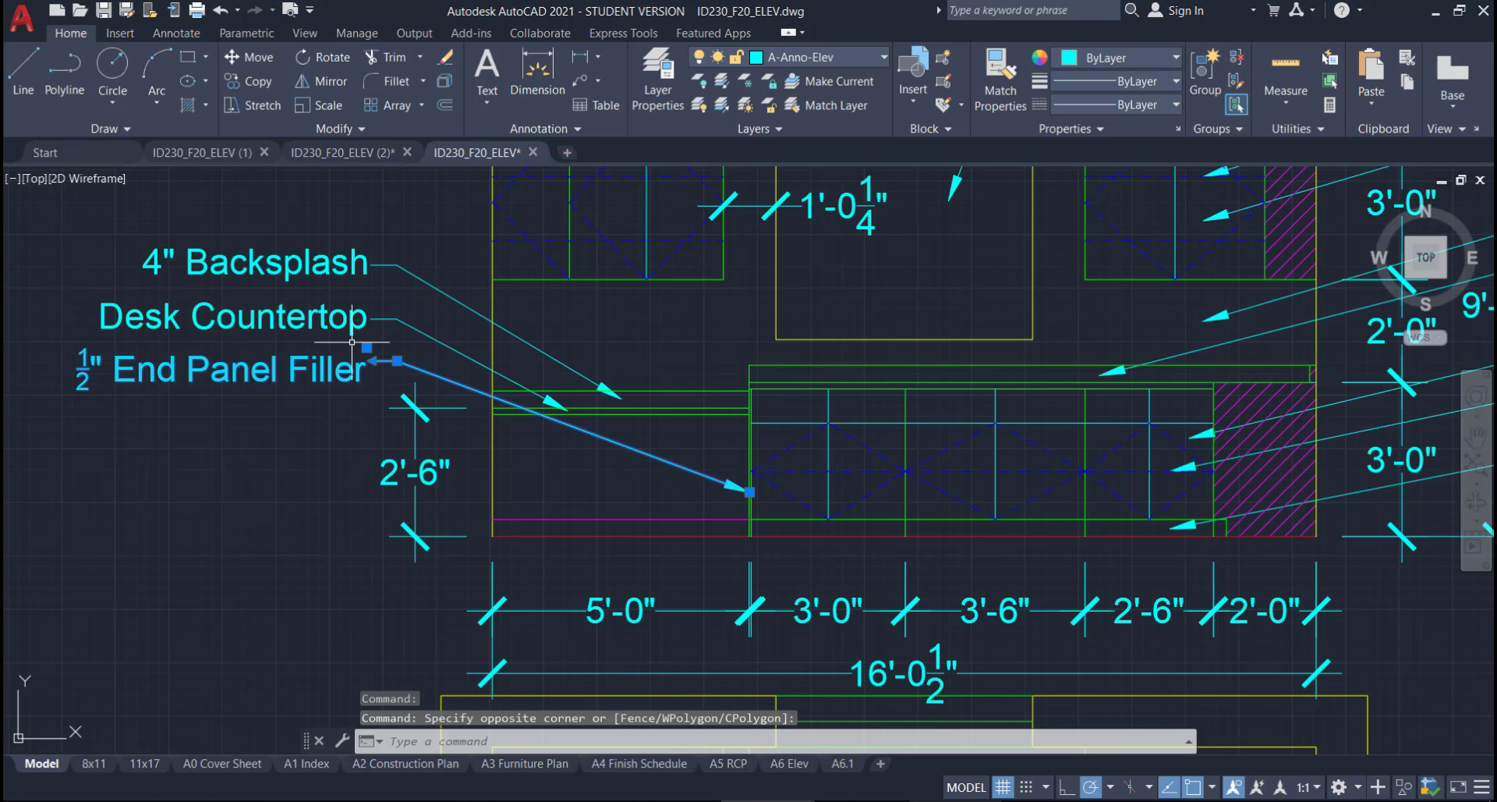
left_click(256, 82)
left_click(297, 385)
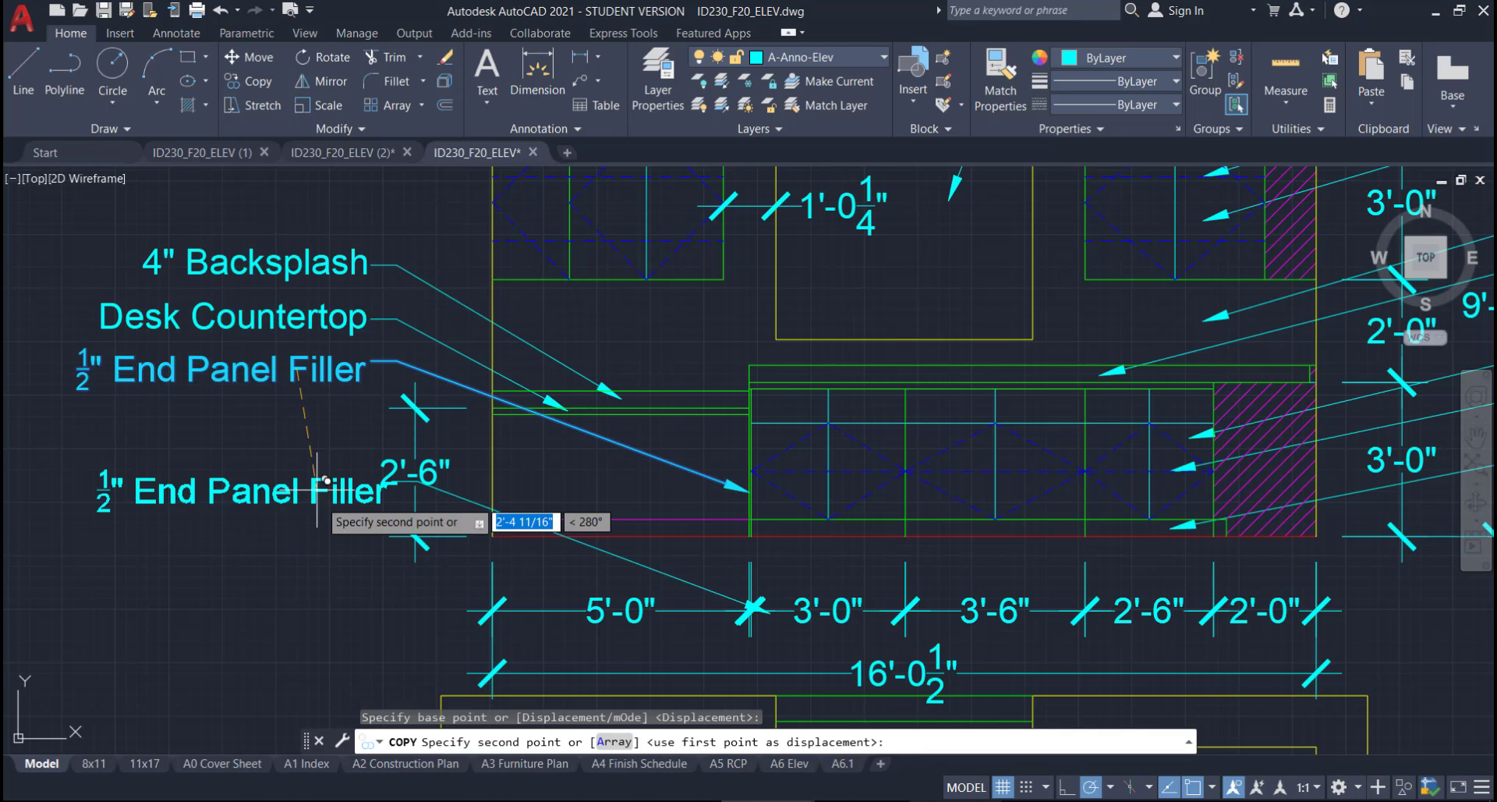
left_click(297, 606)
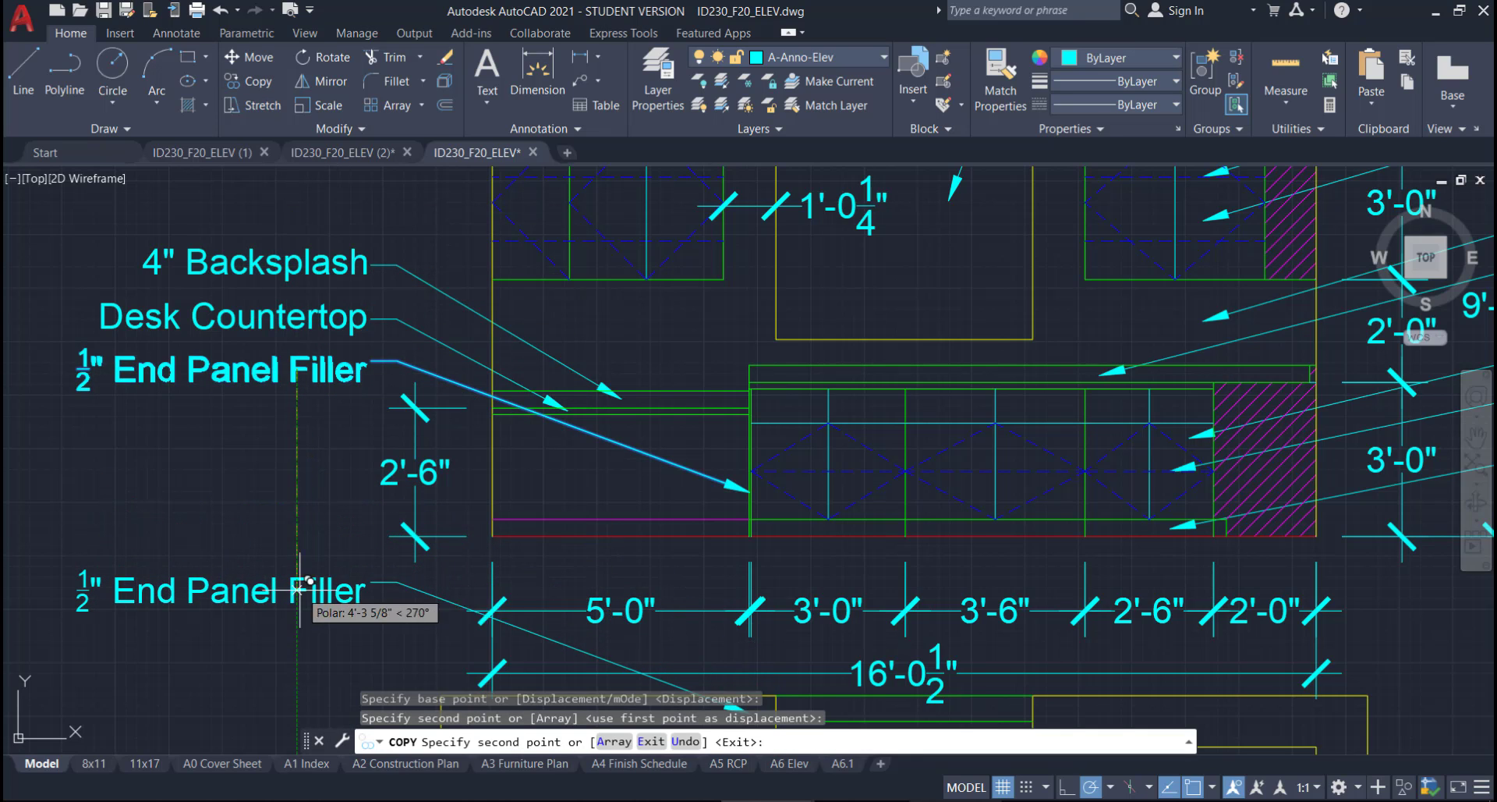
key("Escape")
- Stretch the copied End Panel Filler leader's arrowhead up into the thin base strip along the floor below the desk opening
left_click(451, 601)
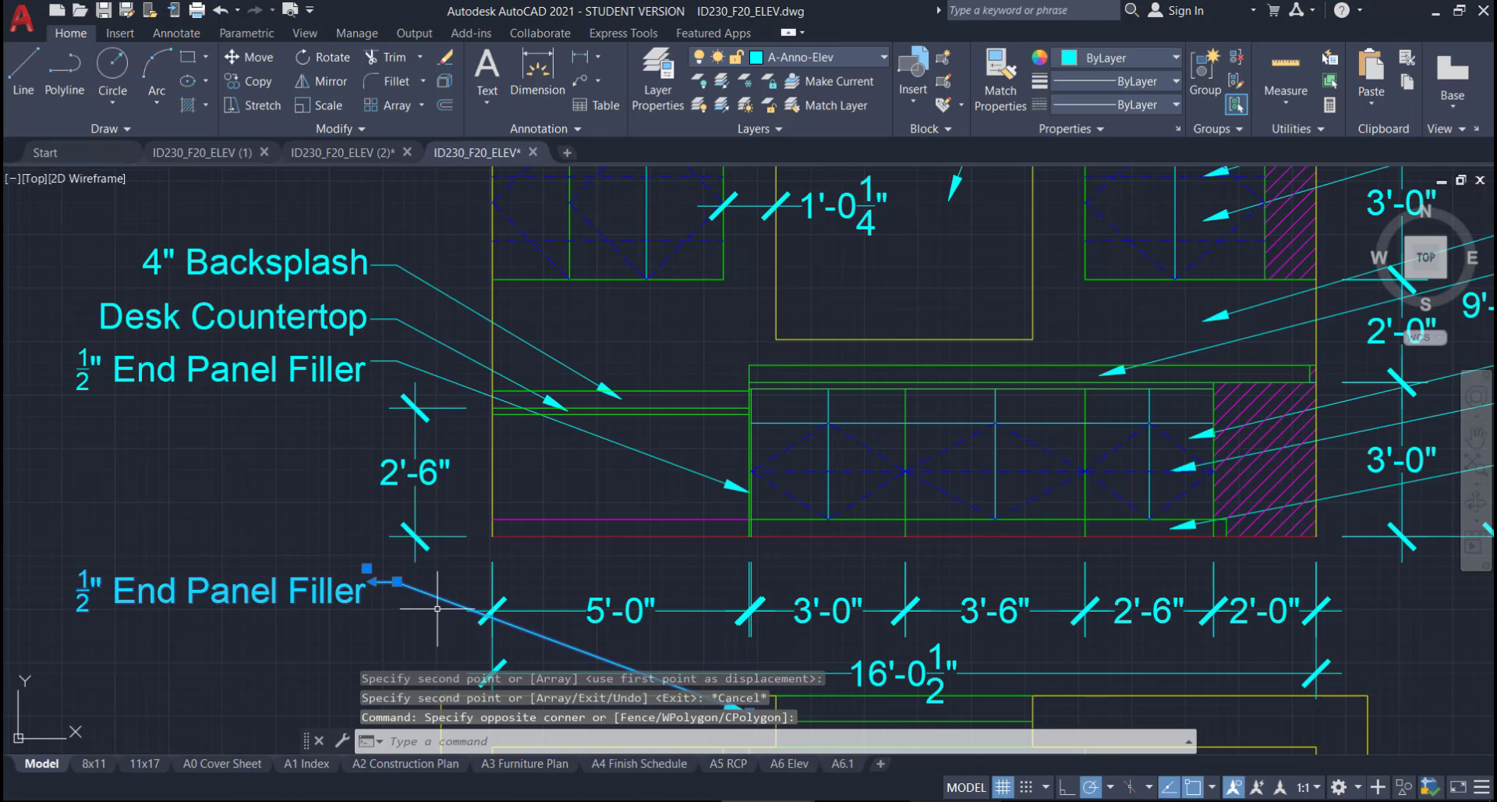
middle_click_drag(750, 713, 819, 590)
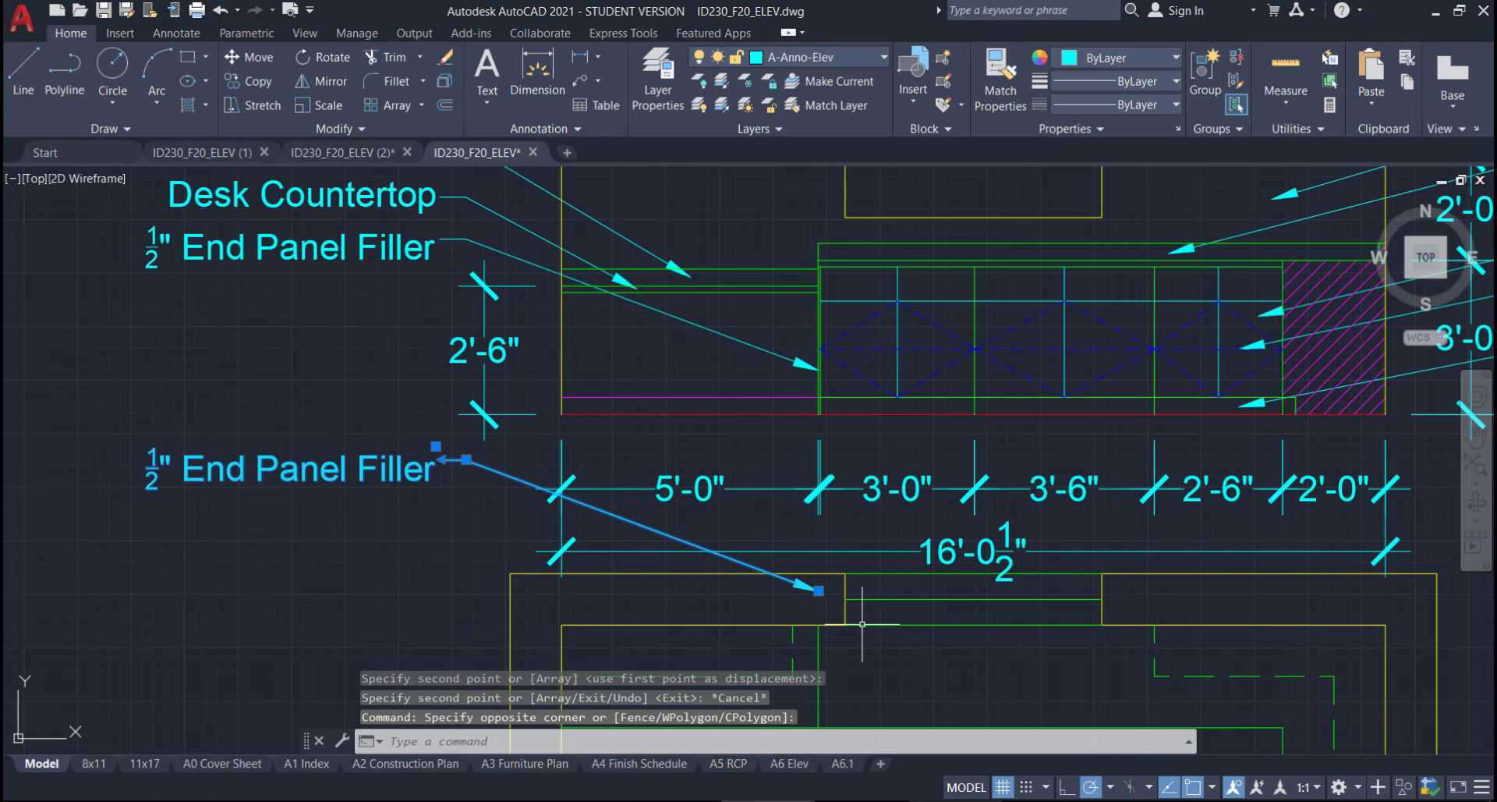
left_click(819, 590)
scroll(661, 388, "up", 5)
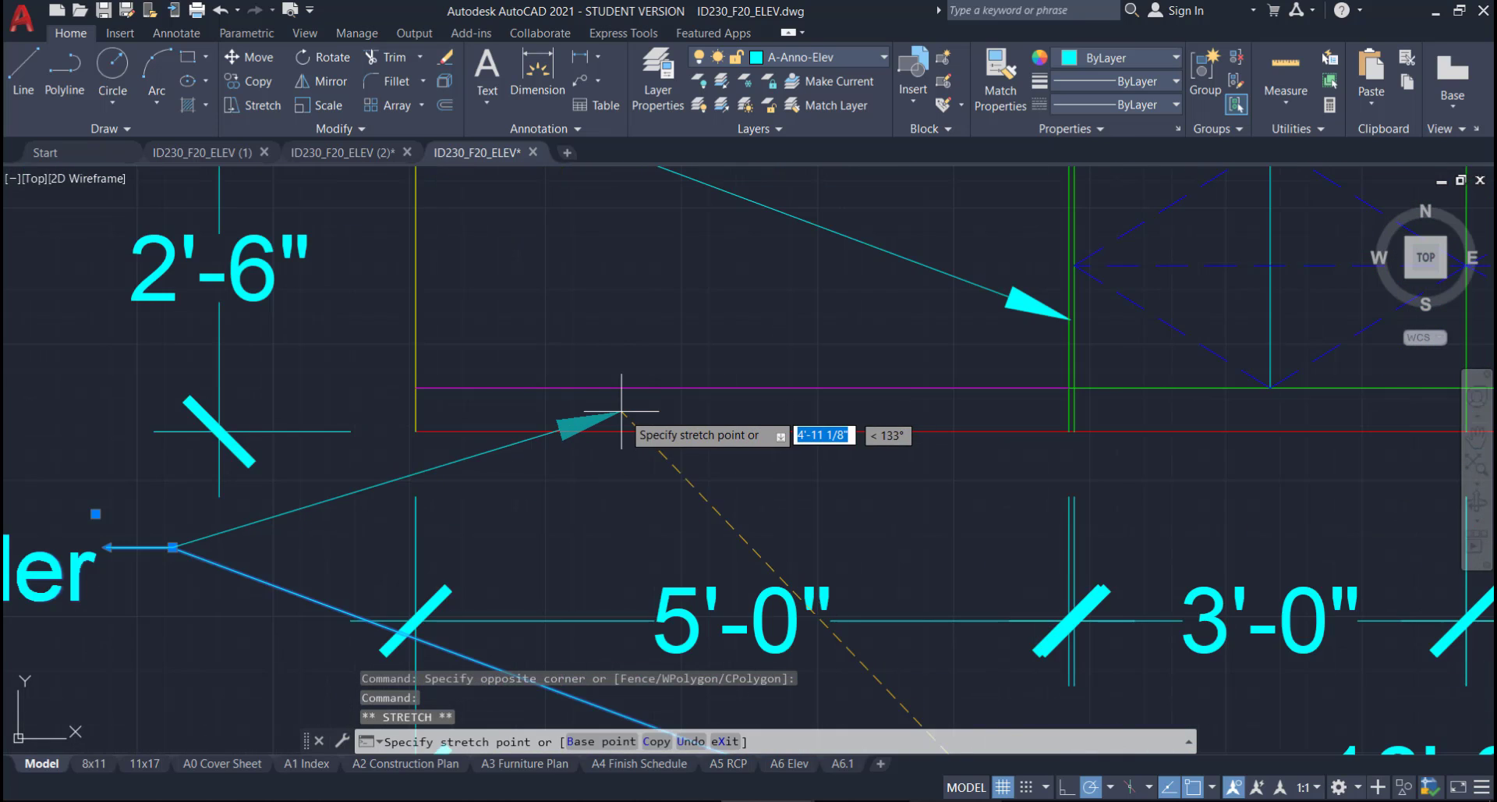
key("Escape")
scroll(742, 451, "down", 2)
scroll(545, 545, "down", 3)
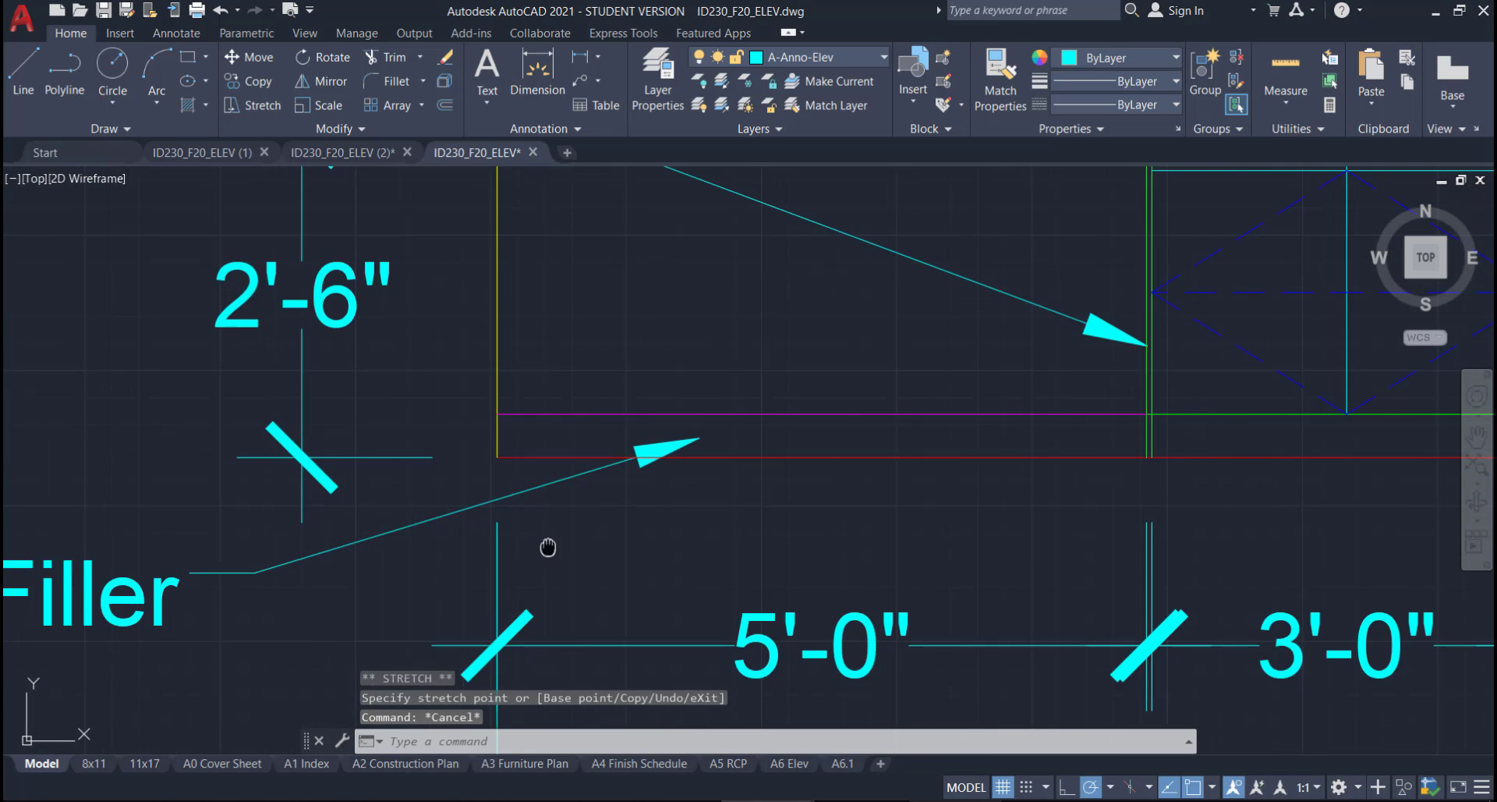
- Replace the text of the lower End Panel Filler leader, pointing at the base strip, with 4" Wall Base
scroll(878, 511, "up", 2)
left_click(485, 557)
double_click(485, 558)
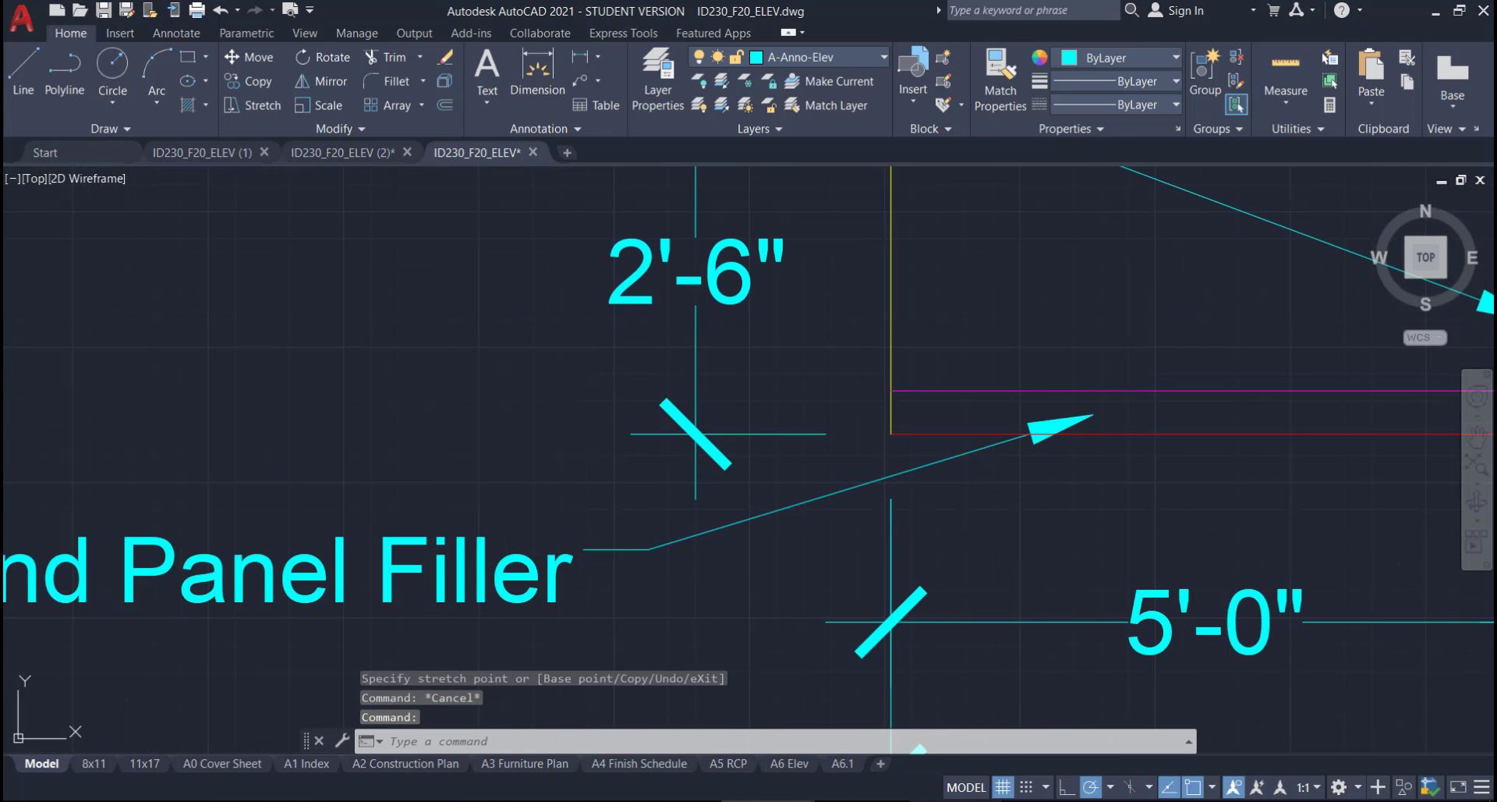
left_click_drag(581, 569, 4, 548)
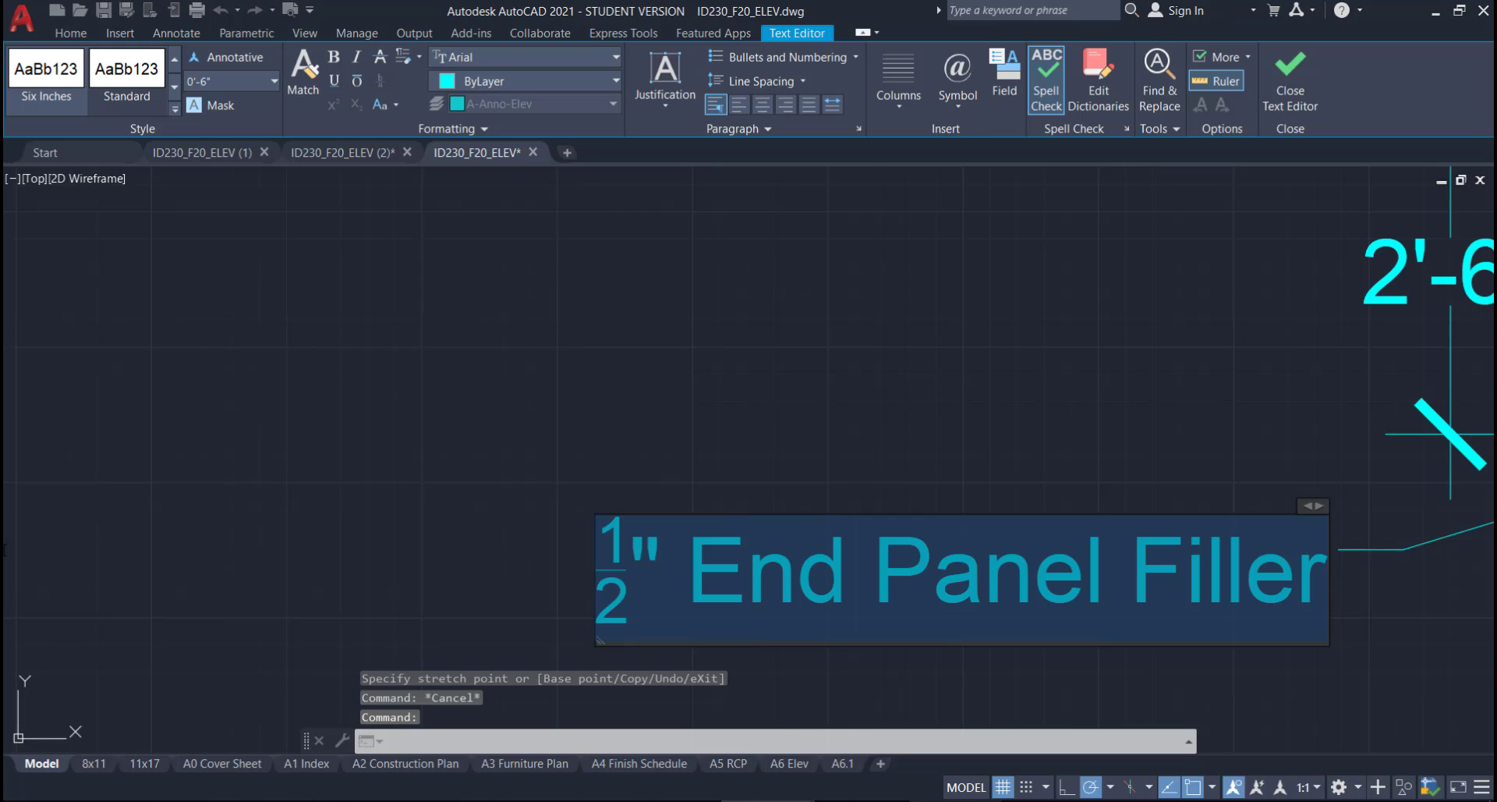
type("4\"")
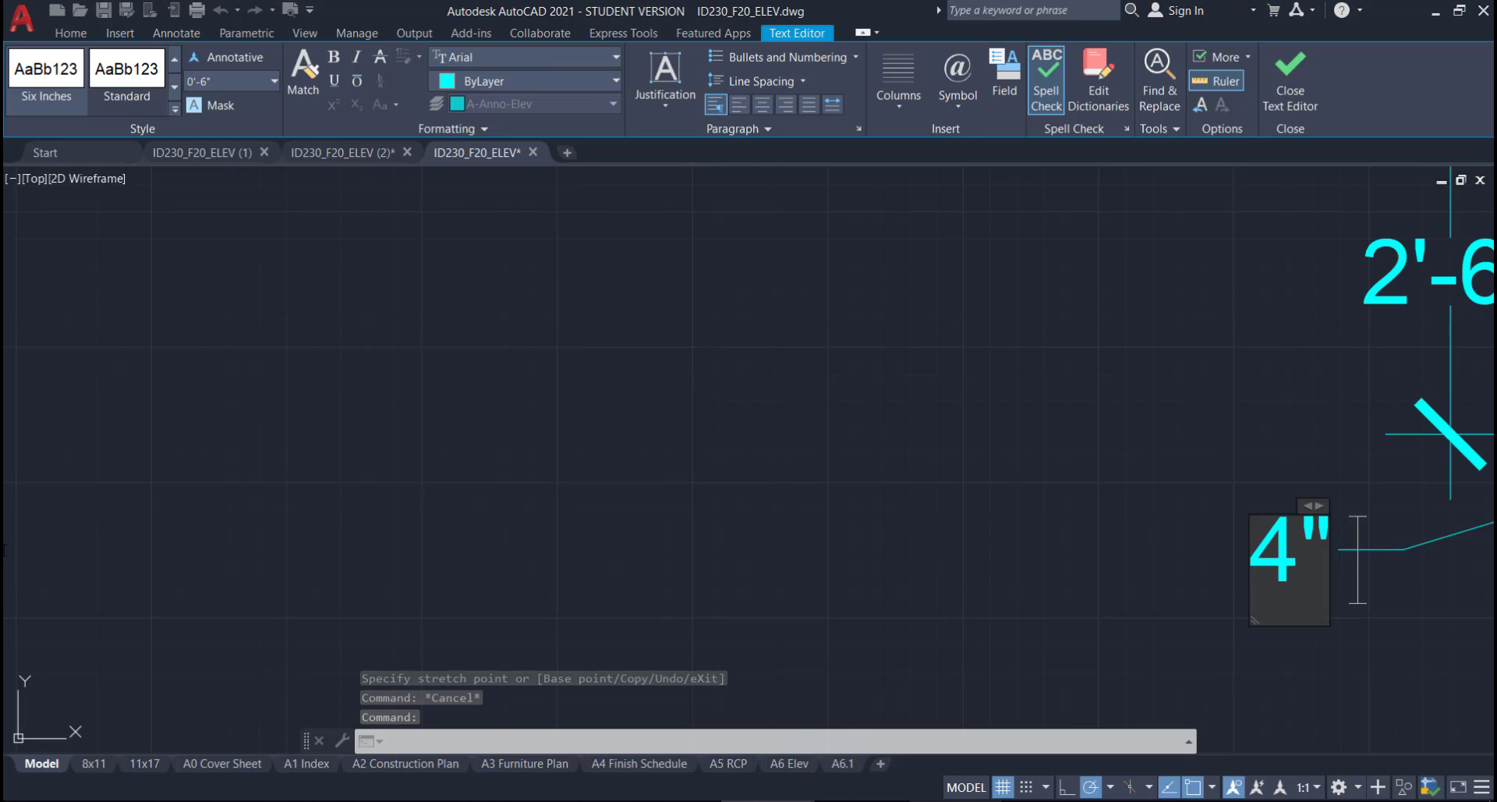
type(" Wall ba")
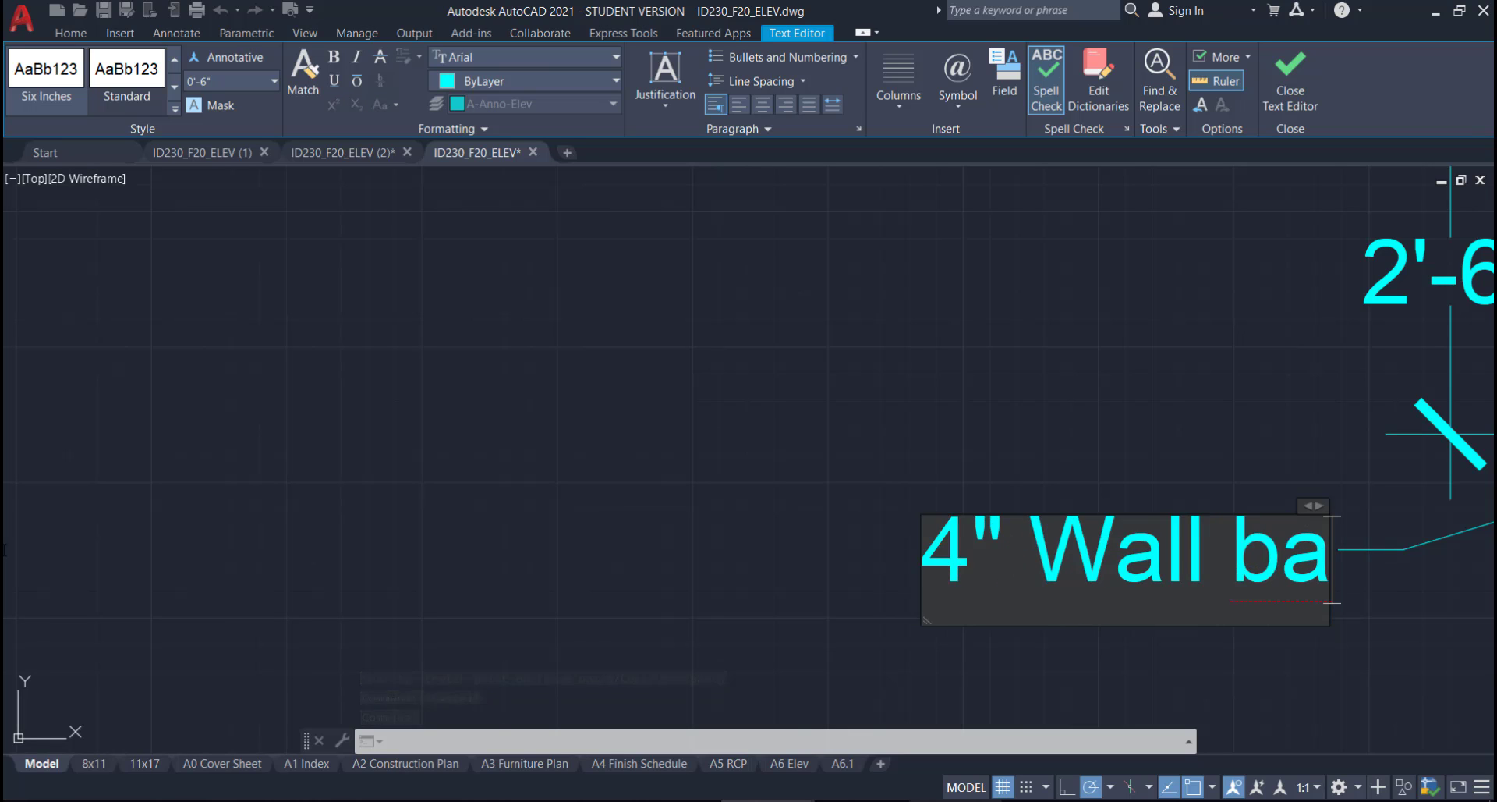
key("BackSpace")
key("BackSpace")
type("Base")
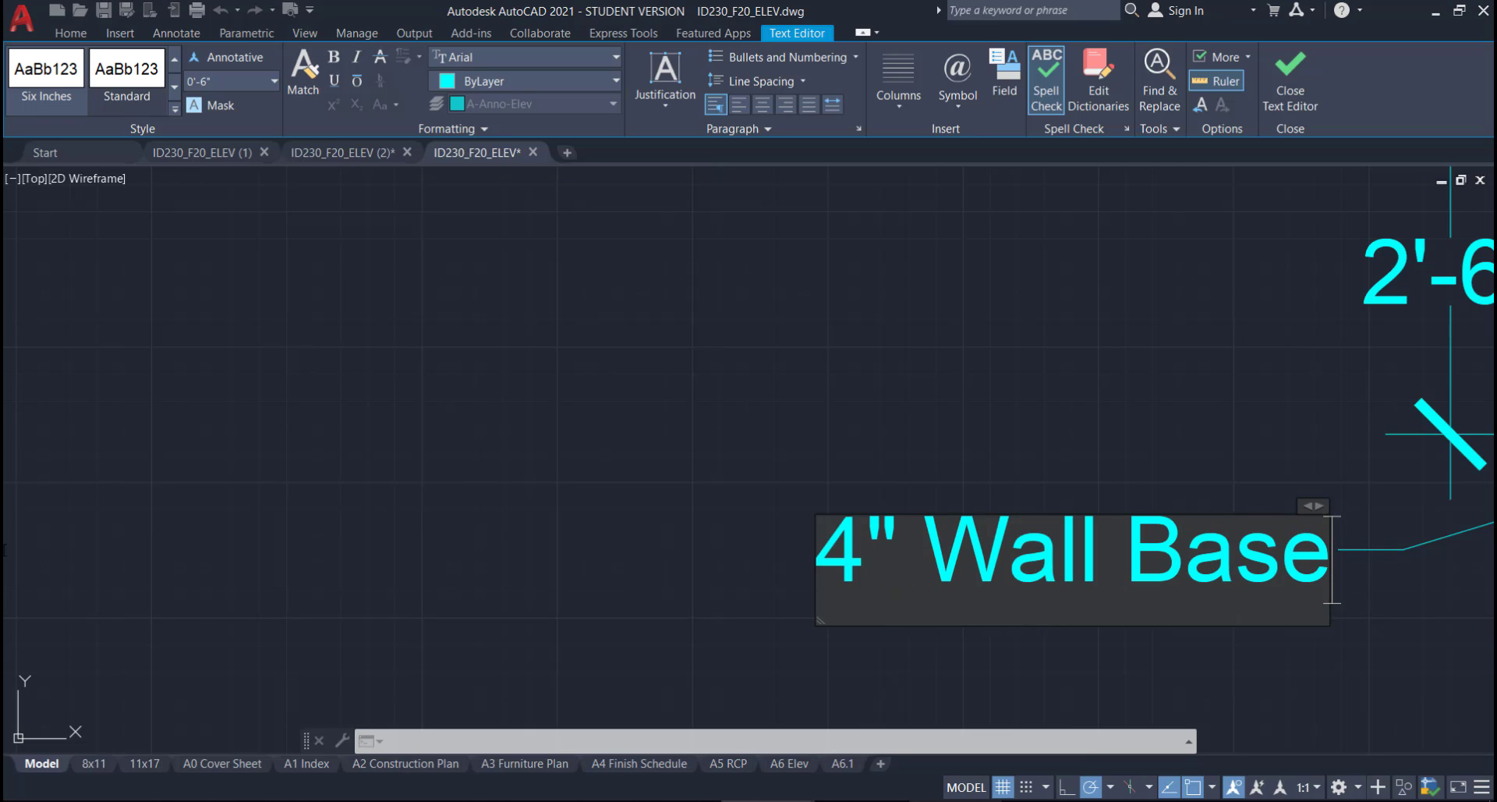
left_click(803, 478)
scroll(959, 425, "down", 3)
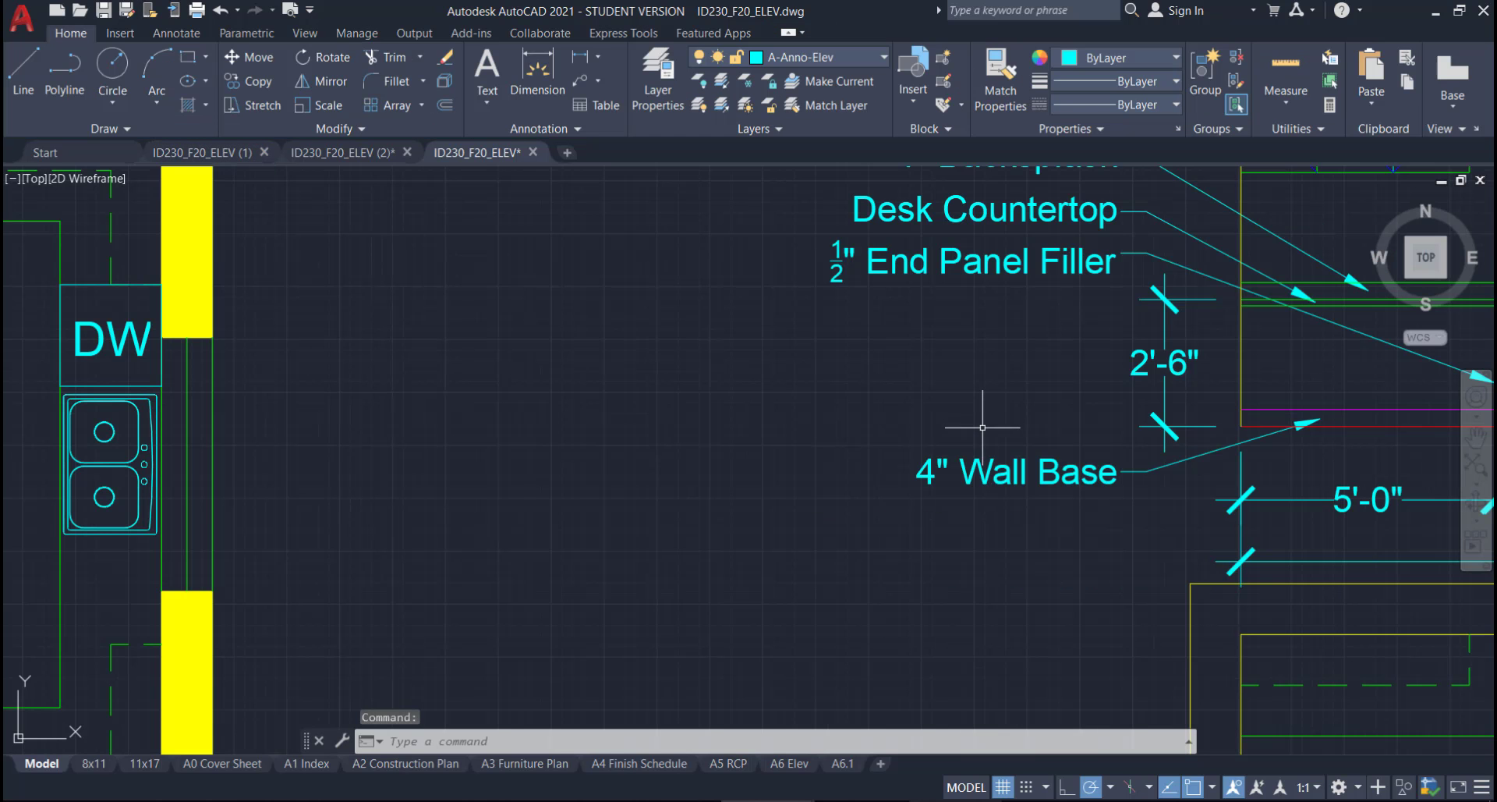
middle_click_drag(1034, 471, 401, 521)
scroll(836, 537, "down", 2)
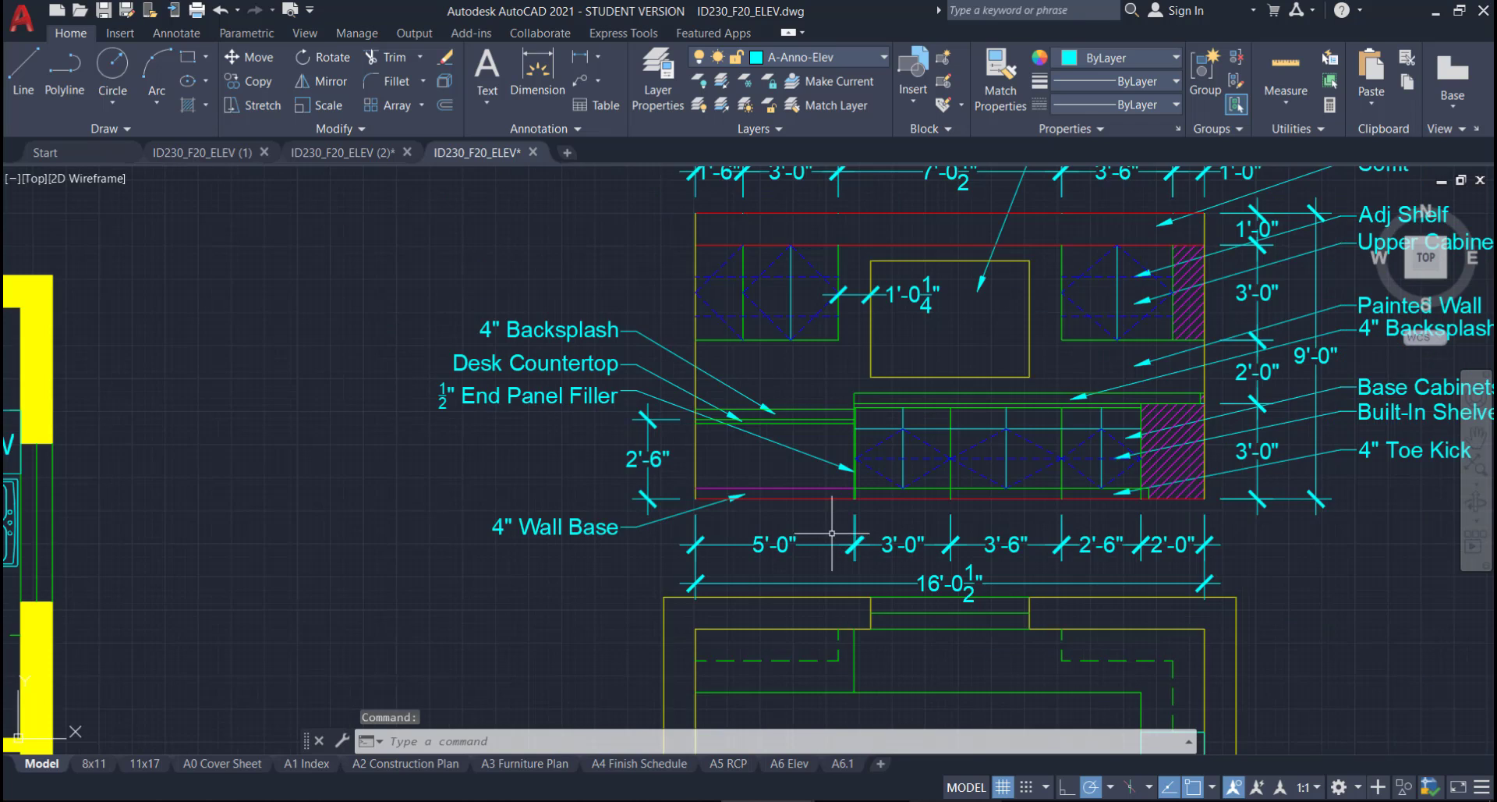
middle_click_drag(934, 544, 677, 620)
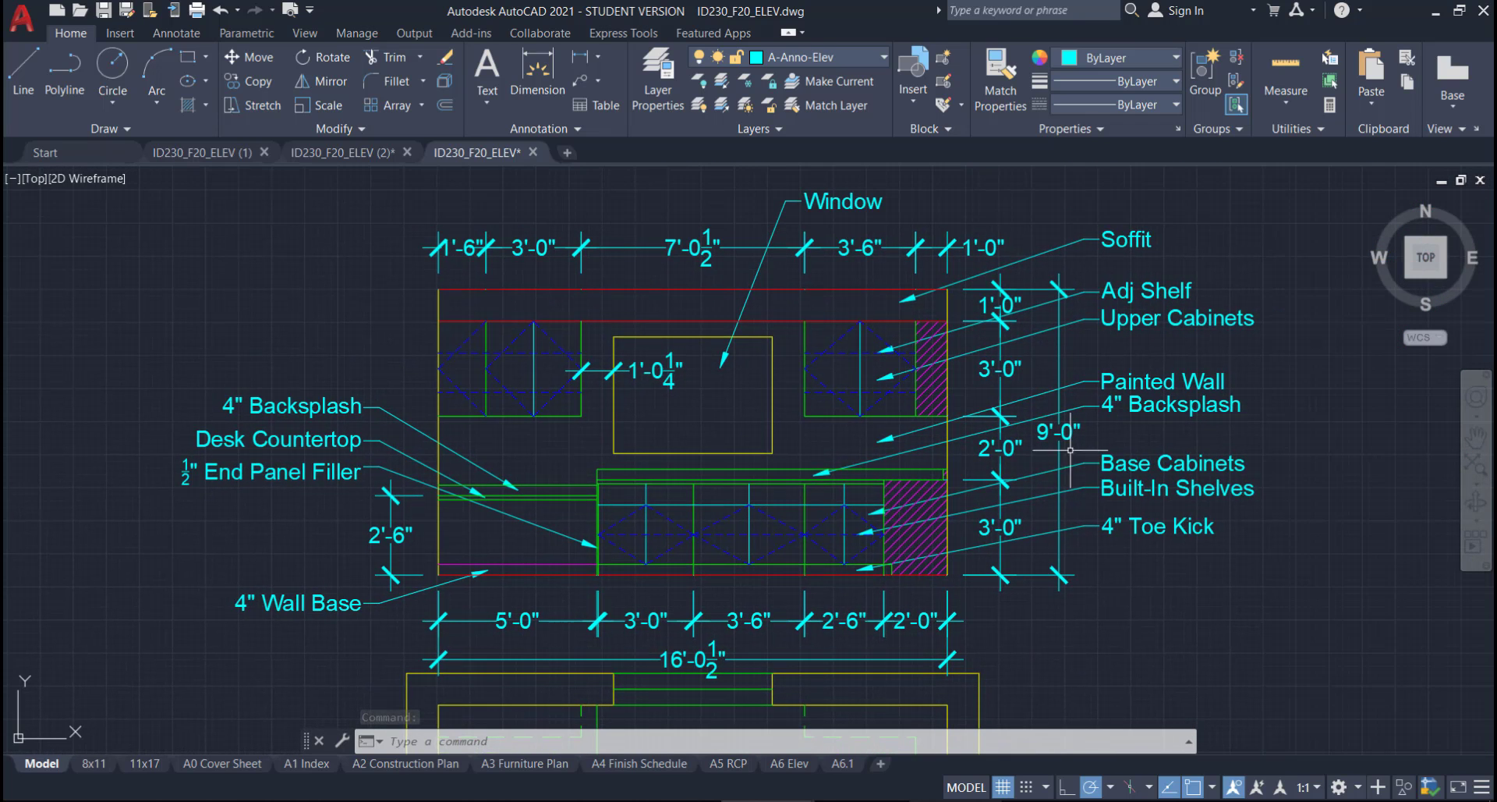